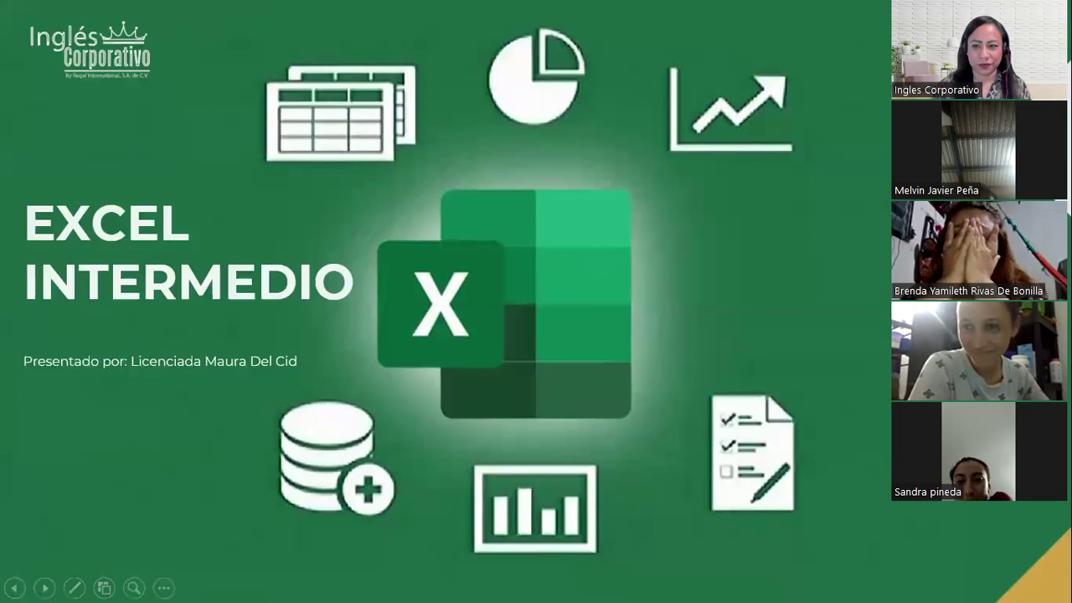
Step: Step through the slideshow from the EXCEL INTERMEDIO title slide past AGENDA
key(Right)
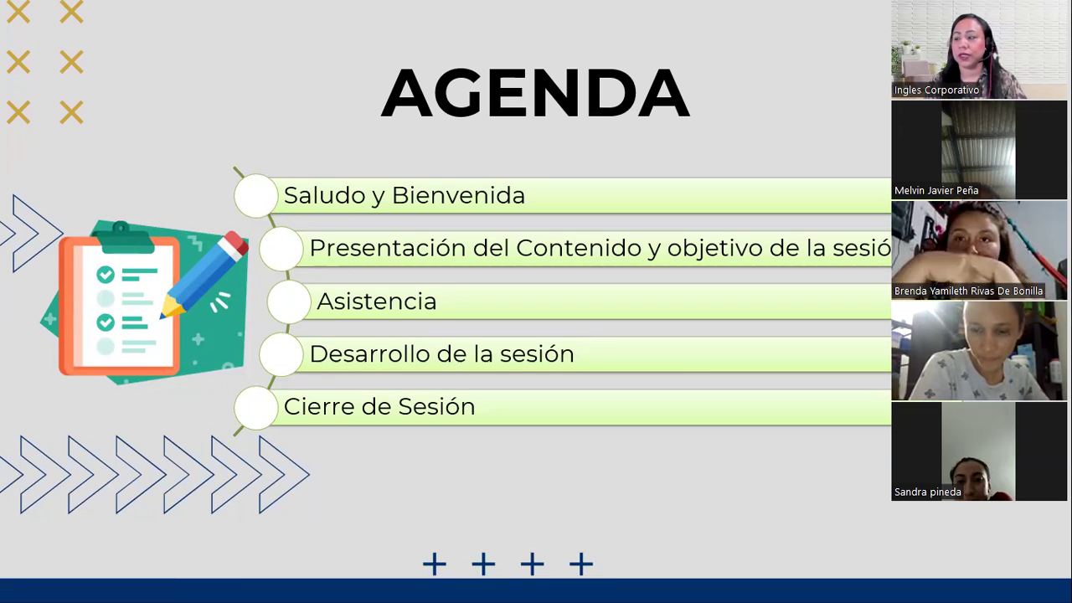
key(Left)
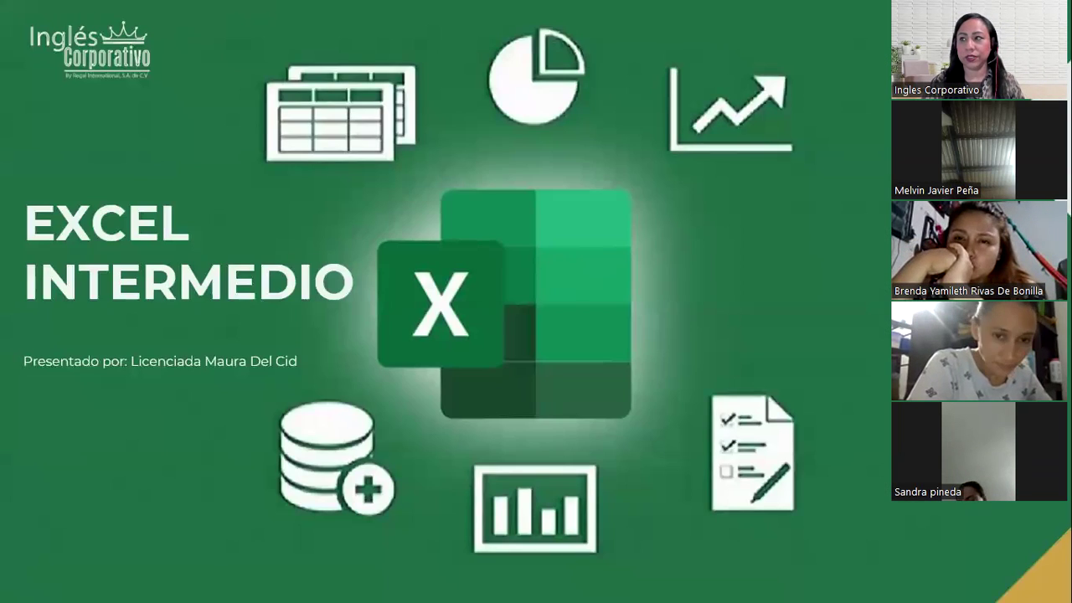
key(Right)
key(Right)
key(Left)
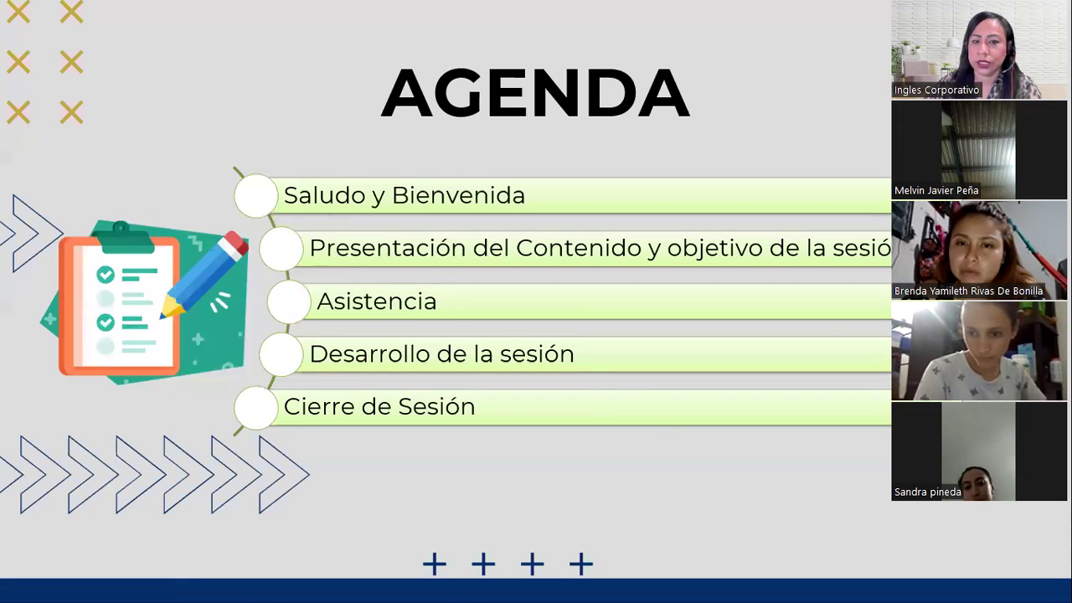
key(Right)
key(Right)
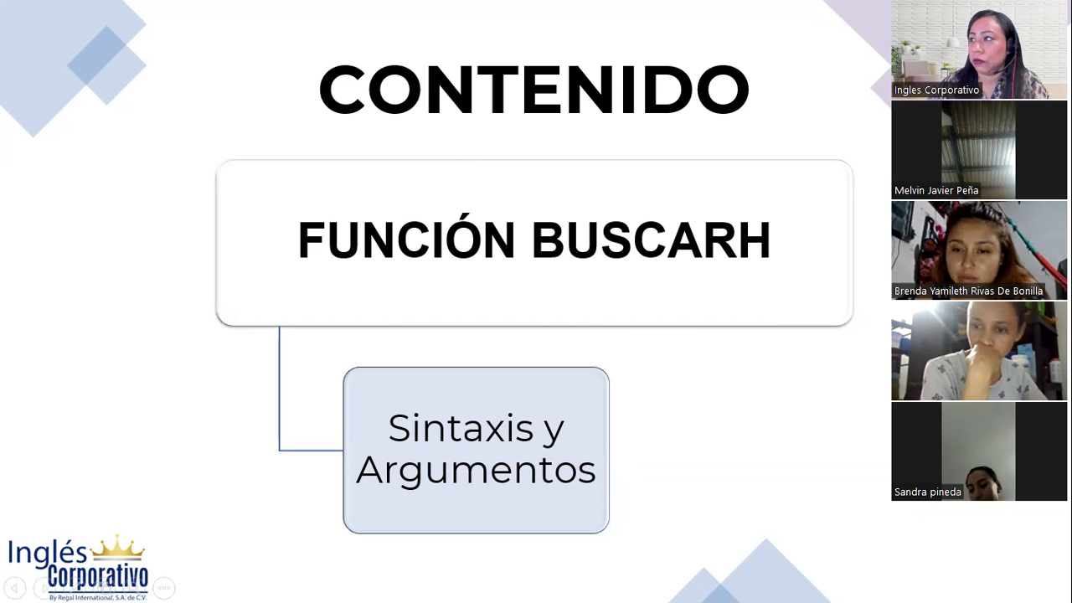
Step: Advance the slideshow to the OBJETIVO slide about using BuscarH
key(Right)
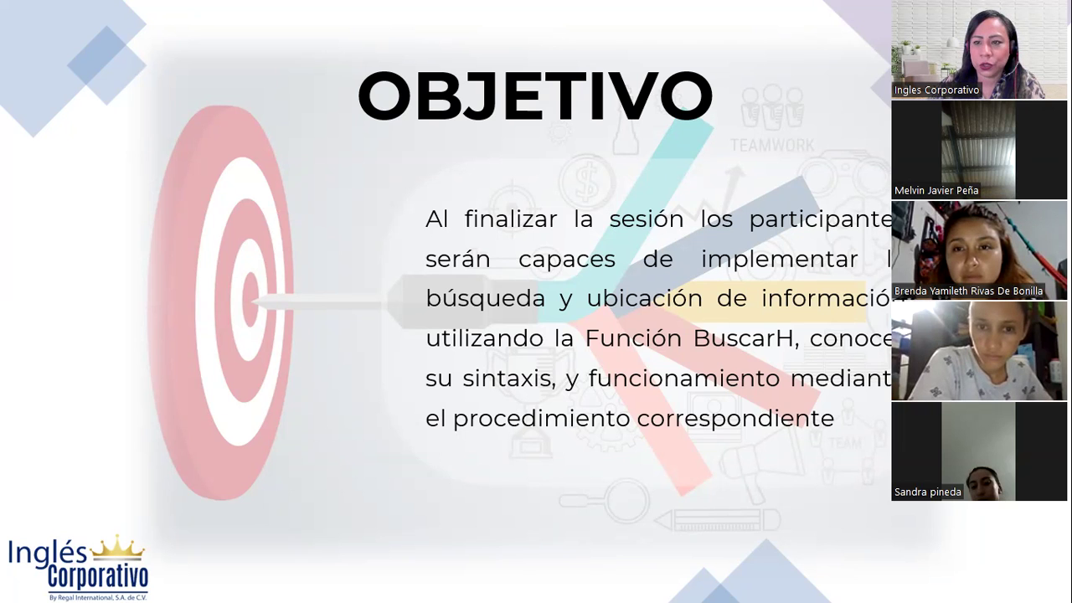
Step: Advance to the FUNCIÓN BUSCARH slide defining the row lookup
key(Right)
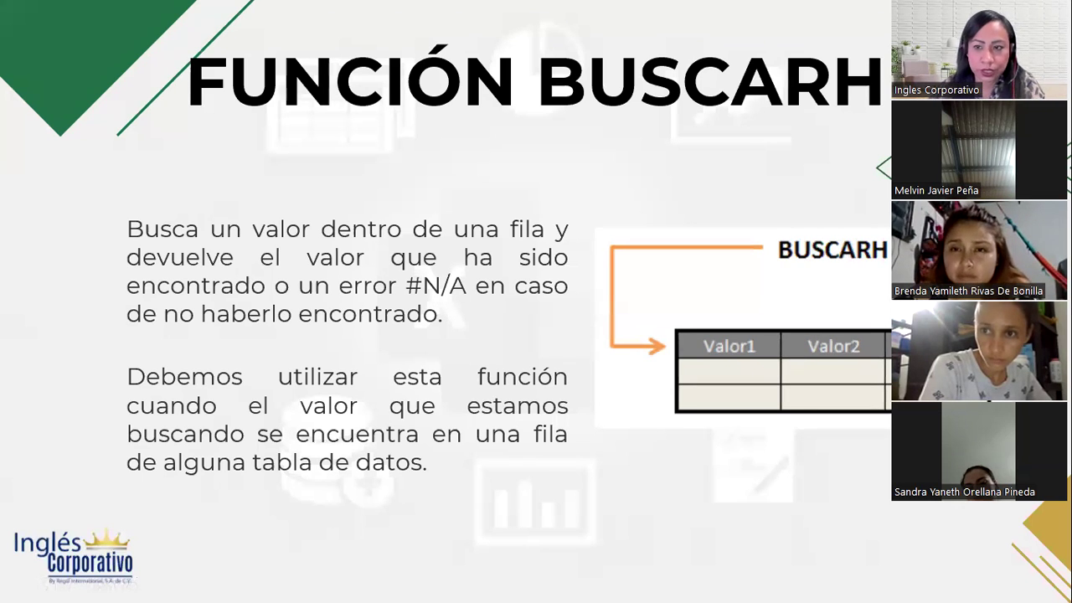
Step: Advance to the SINTAXIS Y ARGUMENTOS slide listing BUSCARH's arguments
key(Right)
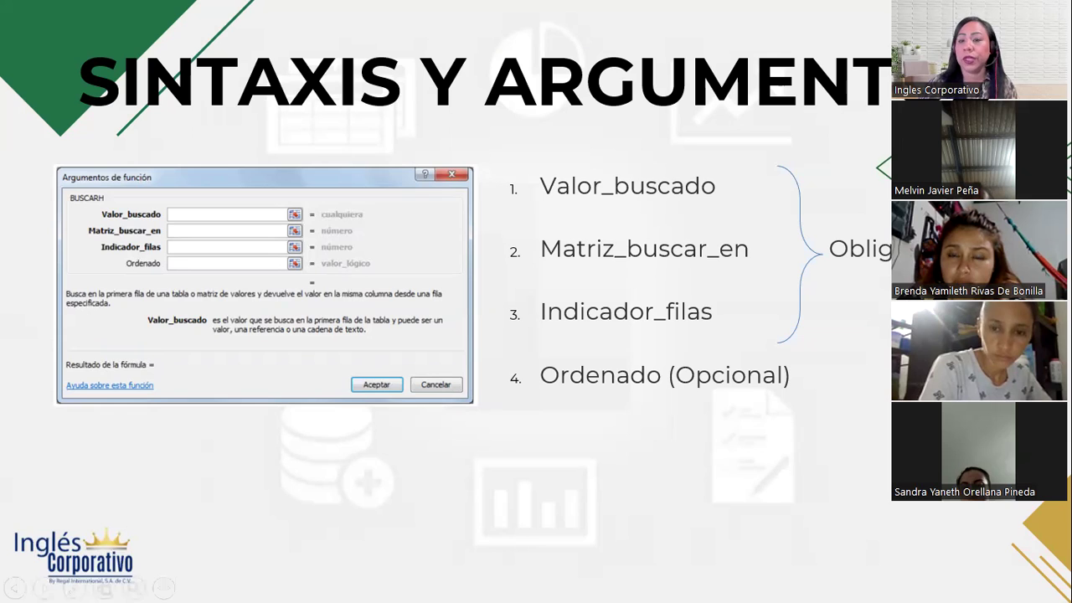
Step: Show the DESARROLLO sales-table slide, then bring the Práctica Sesión 8 workbook forward
key(Right)
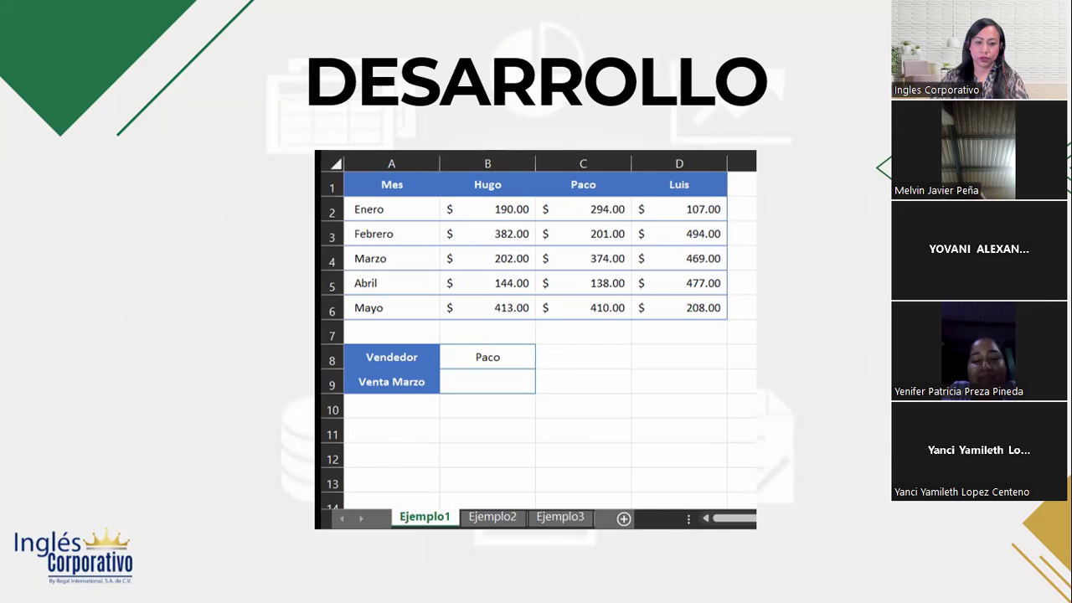
key(alt+Tab)
Step: Maximize the Práctica Sesión 8 window, zoom out twice and go to sheet Ejemplo1
double_click(634, 52)
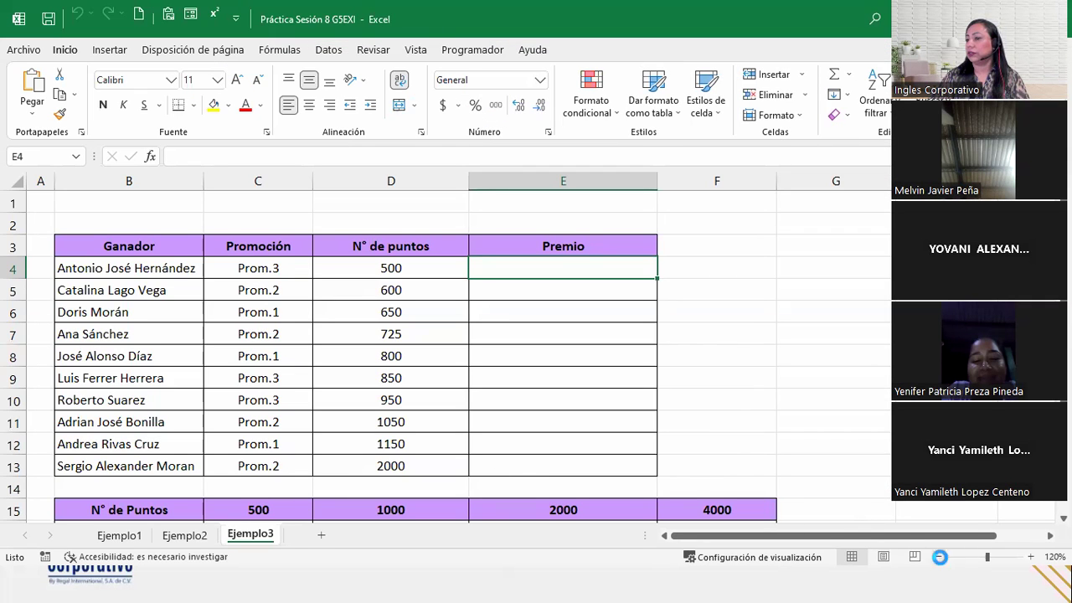
click(938, 556)
click(939, 556)
click(119, 535)
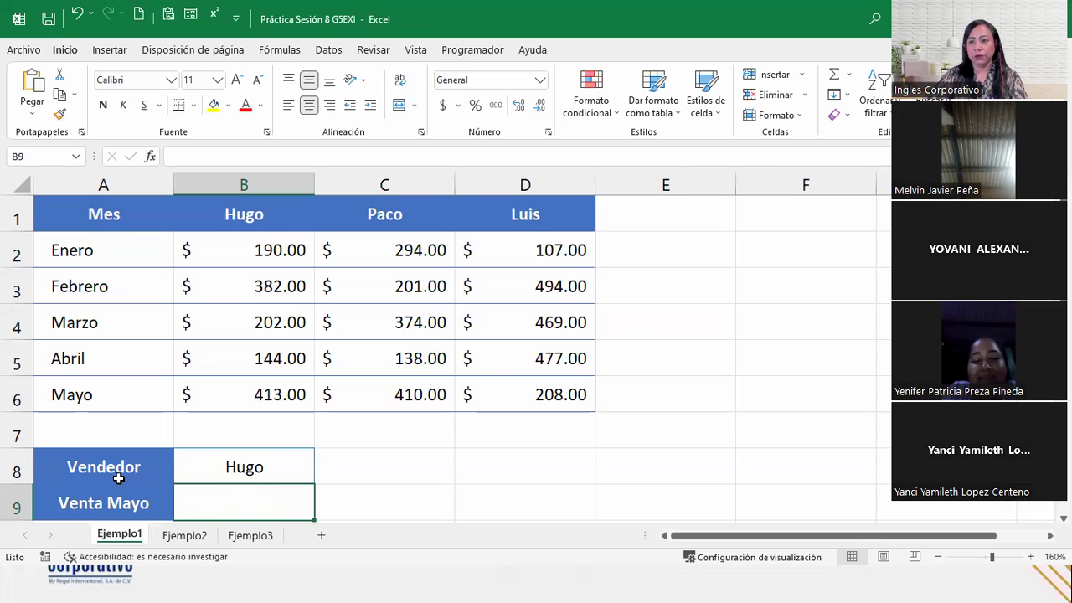
click(117, 475)
click(258, 475)
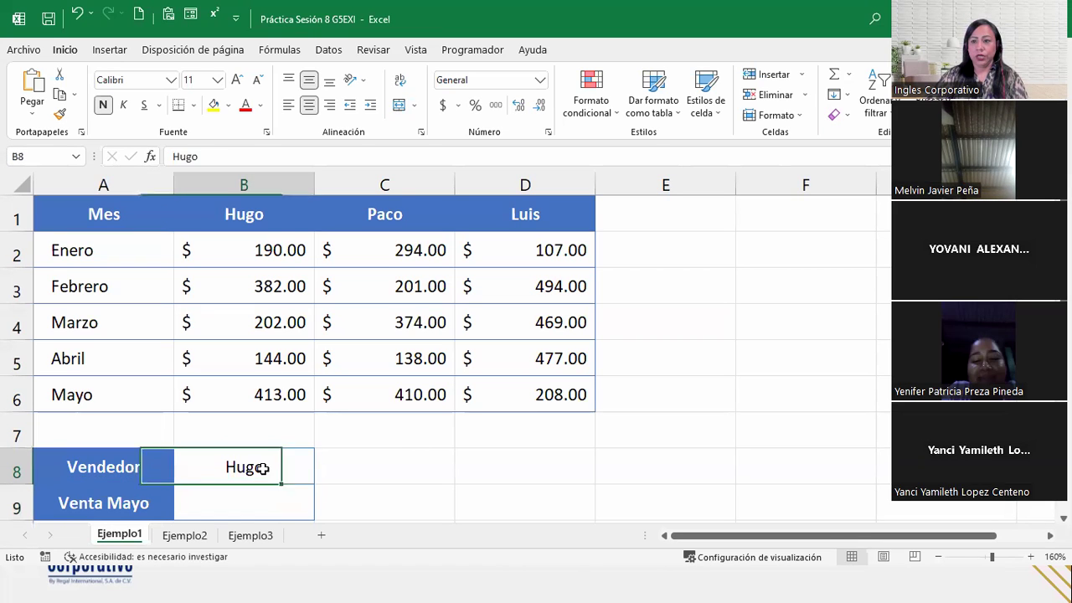
click(243, 497)
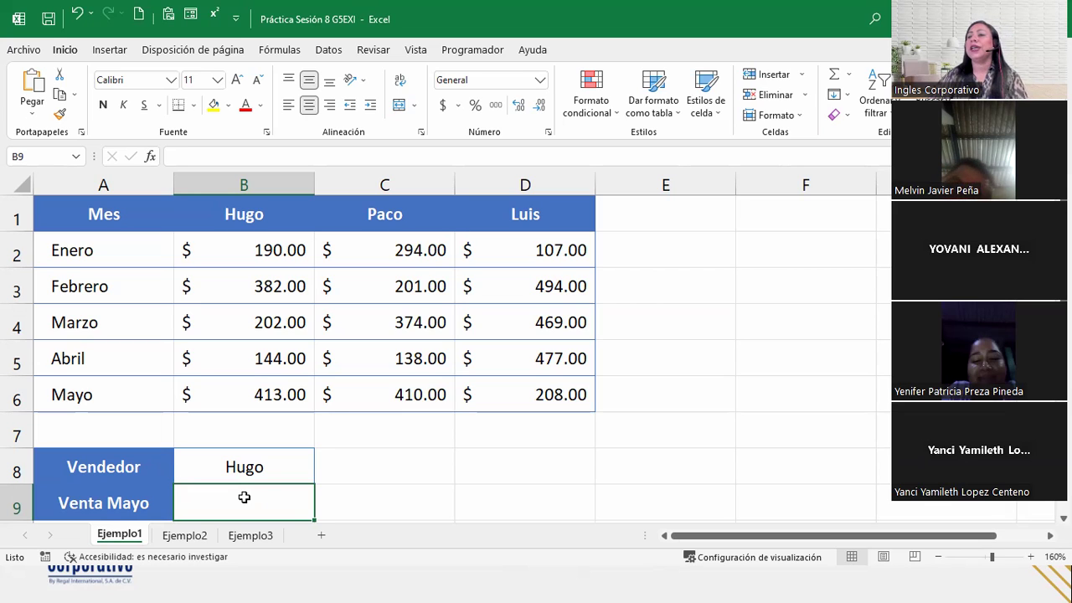
click(272, 181)
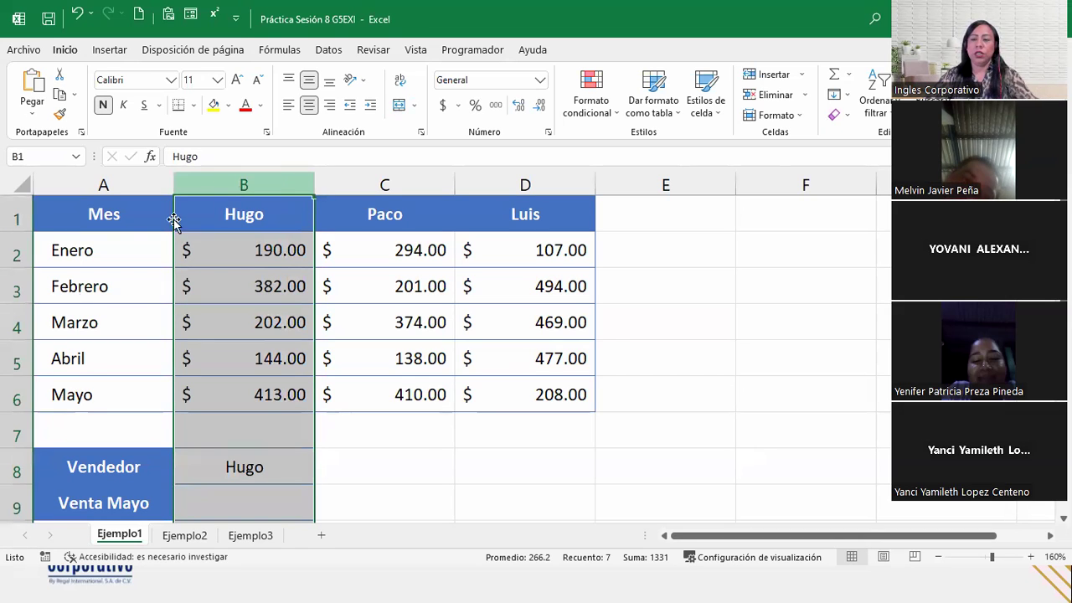
ctrl+click(11, 387)
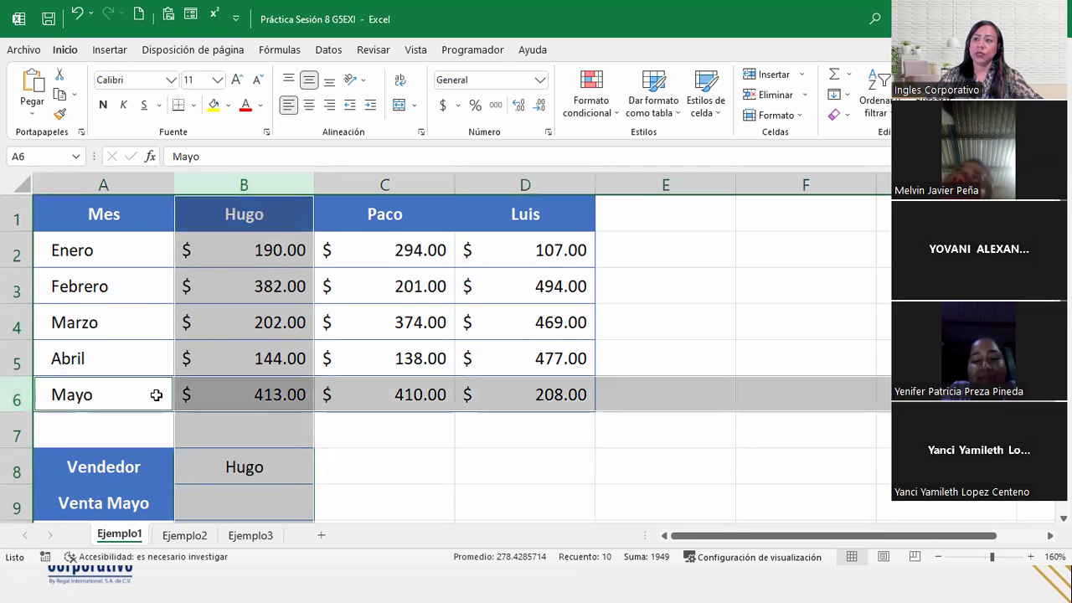
ctrl+click(182, 391)
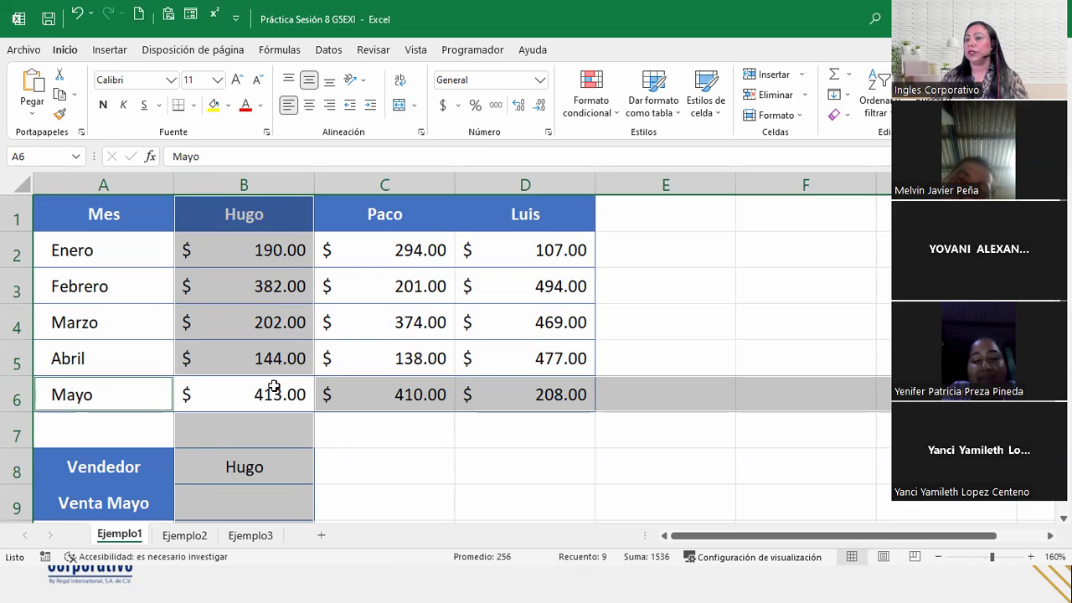
click(258, 498)
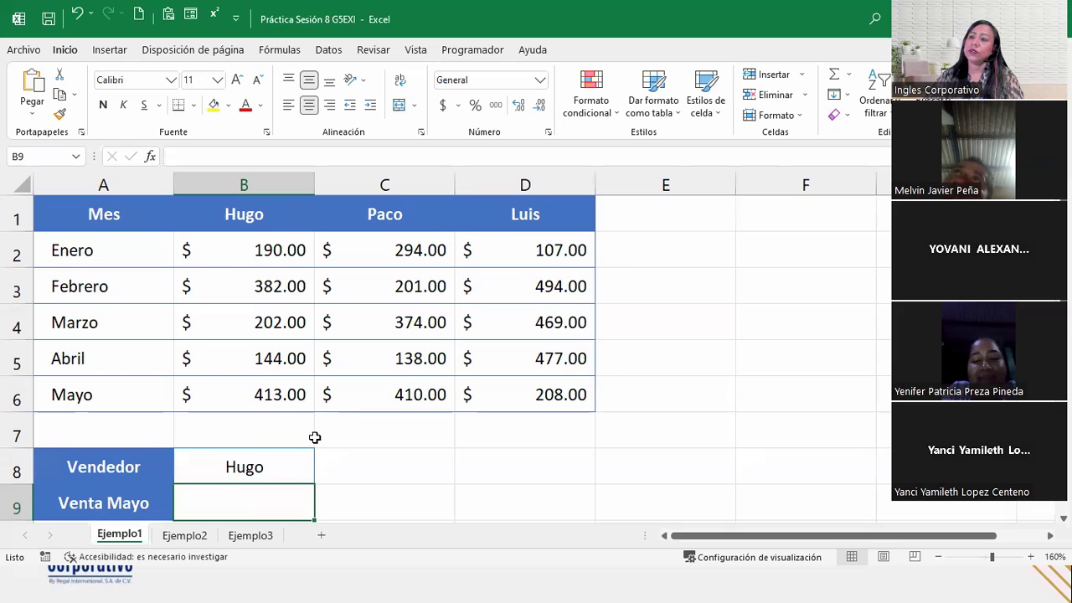
scroll(309, 428, down, 2)
scroll(299, 417, up, 2)
scroll(299, 417, up, 1)
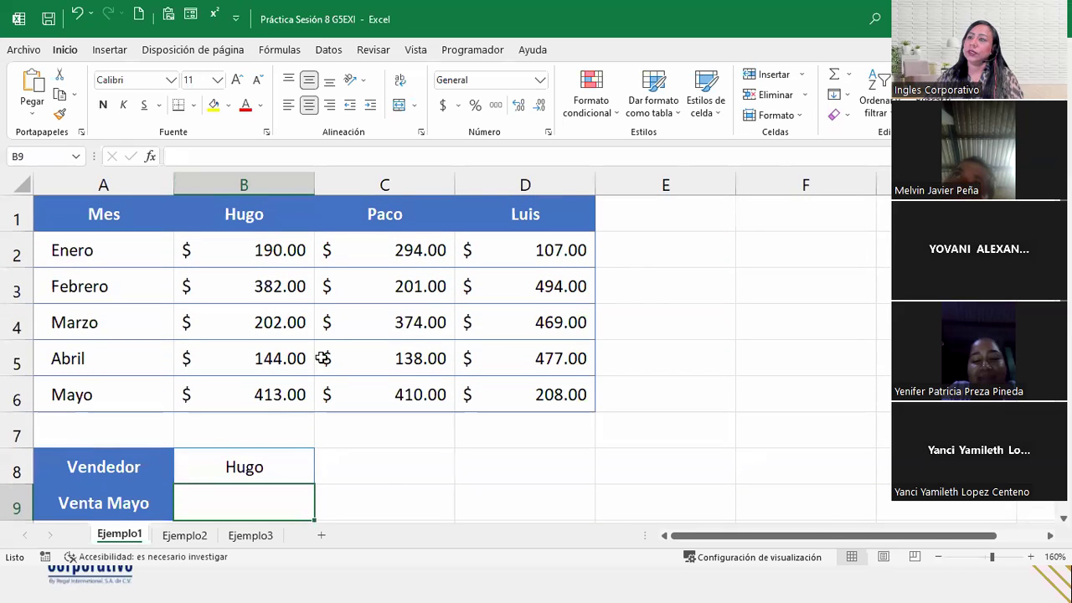
click(937, 557)
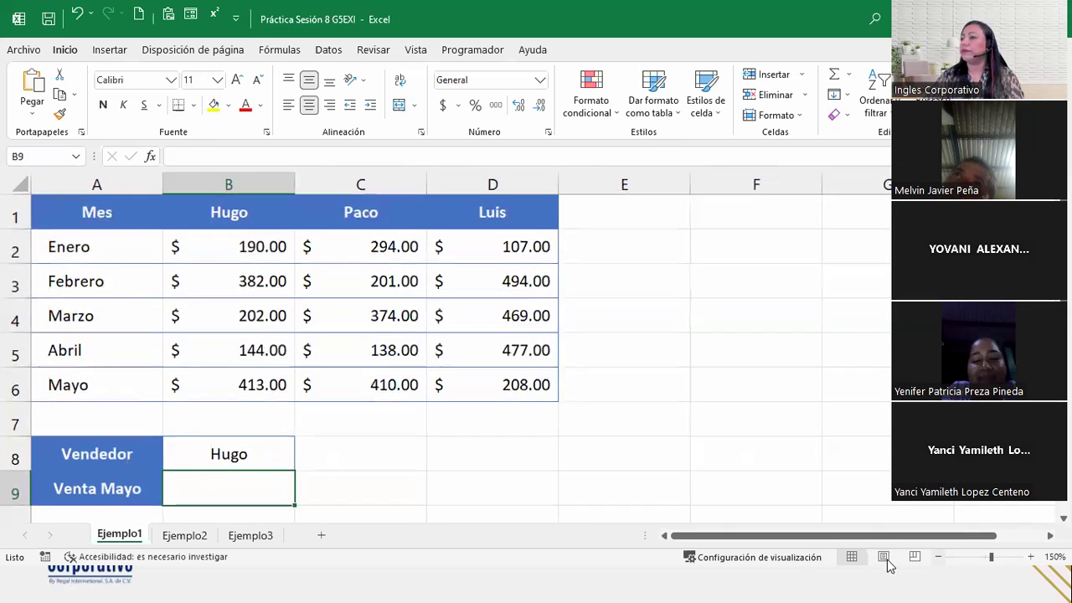
Step: Insert BUSCARH into B9 from Fórmulas > Búsqueda y referencia
click(265, 52)
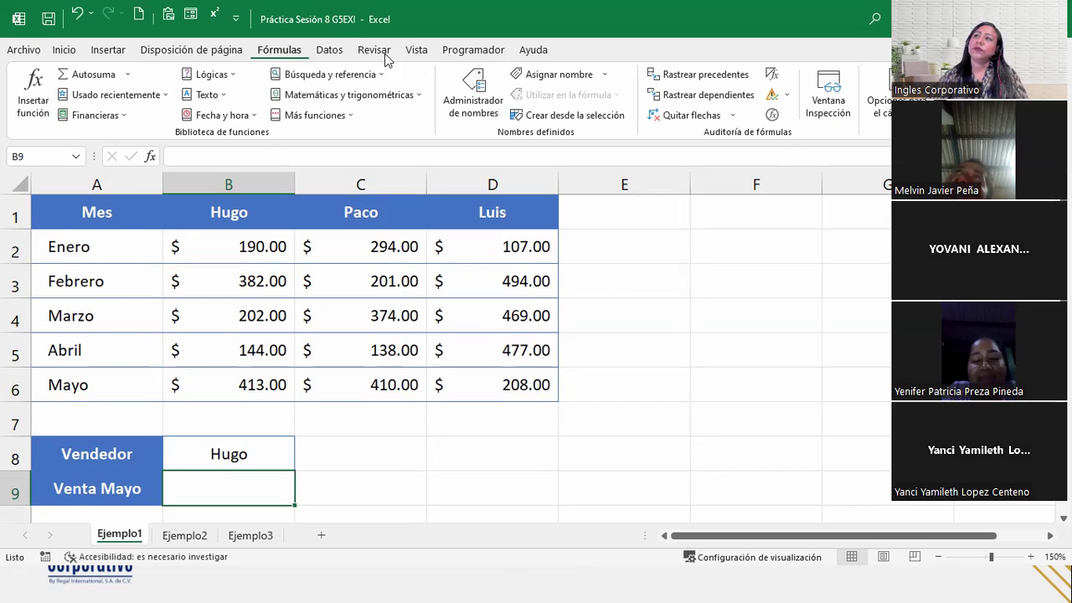
click(373, 75)
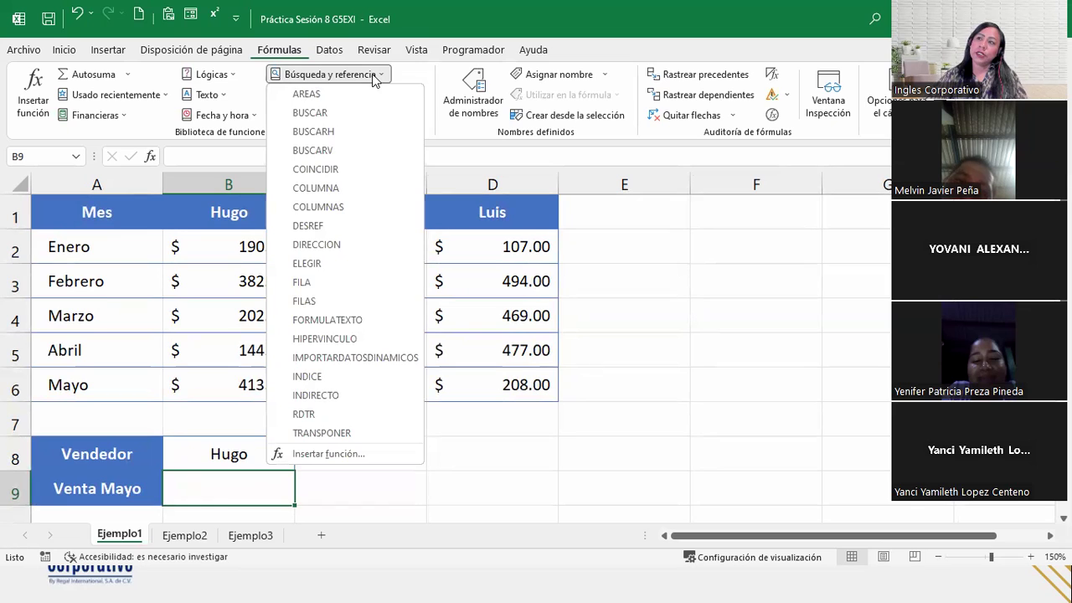
mouse_move(313, 131)
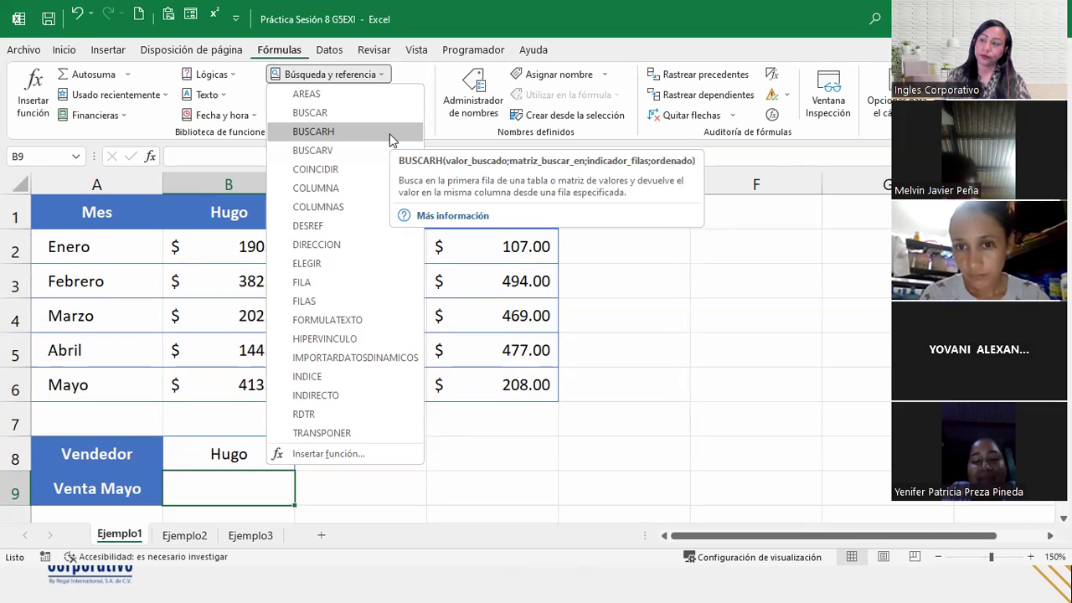
click(389, 133)
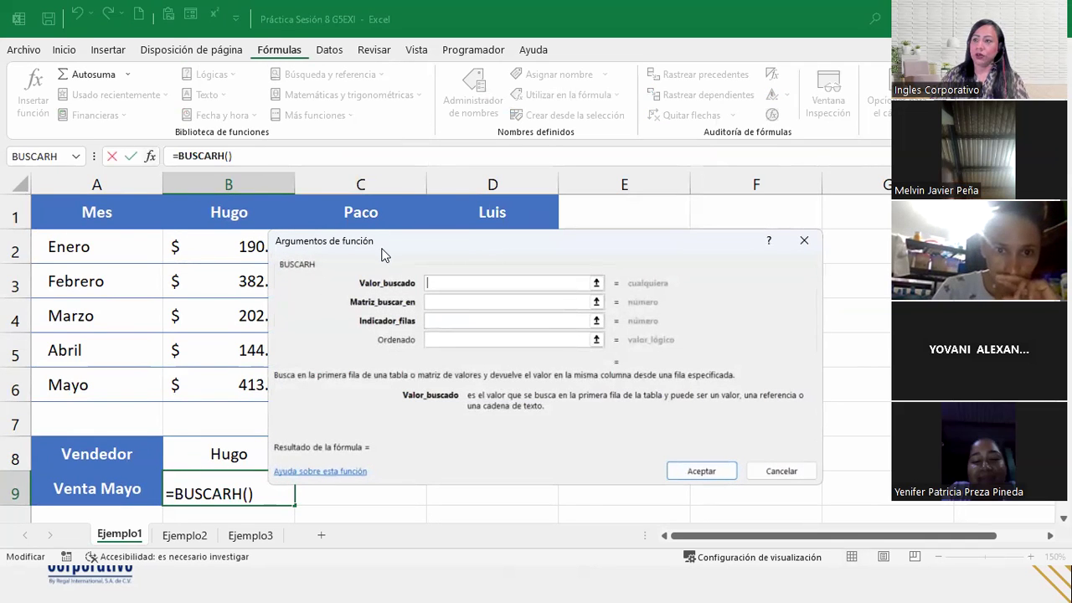
Step: Set BUSCARH's Valor_buscado argument to cell B8 (Hugo)
drag(381, 248, 428, 272)
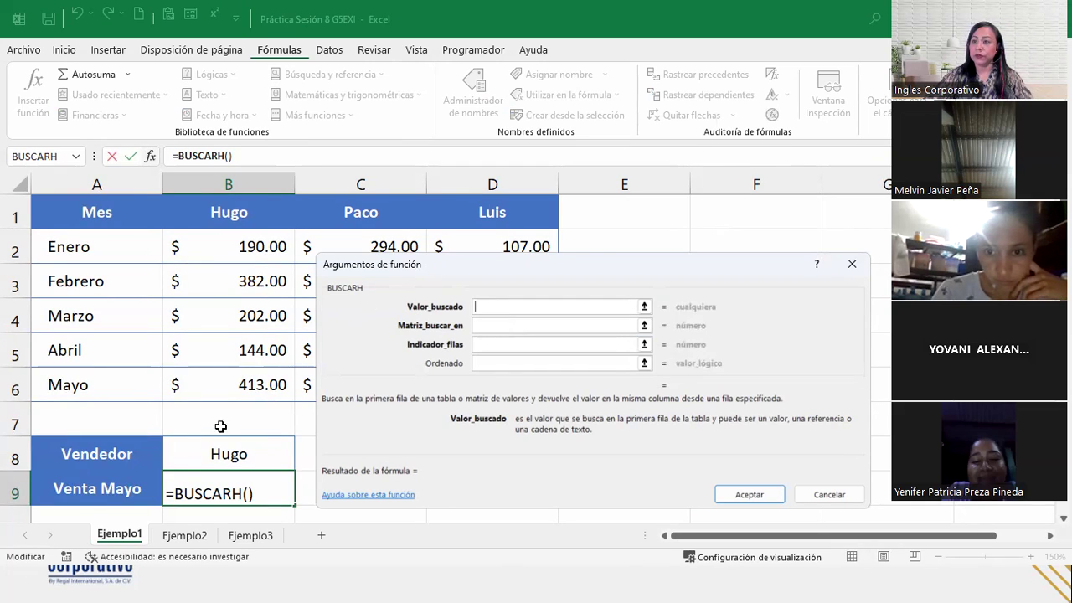
click(188, 459)
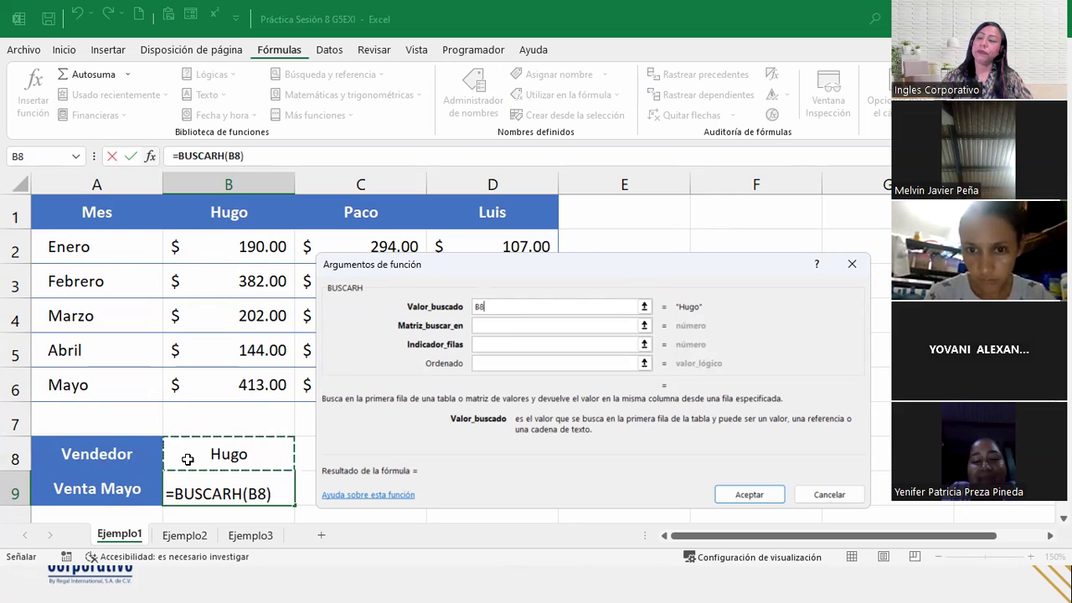
click(486, 326)
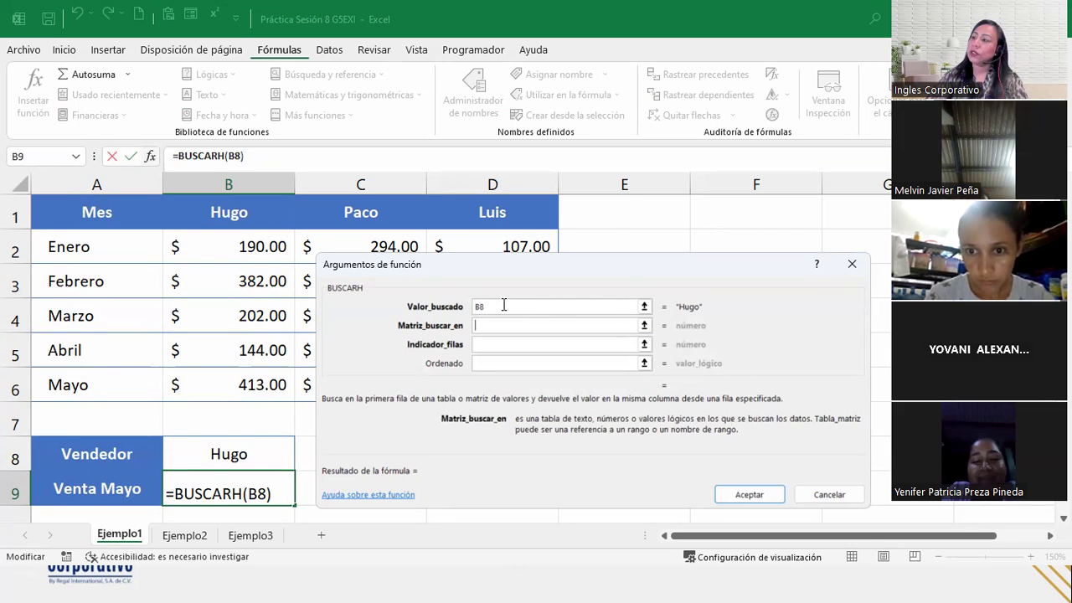
Step: Complete B9 as =BUSCARH(B8;A1:D6;6;0), returning Hugo's Mayo sales of 413
click(113, 213)
drag(113, 213, 507, 371)
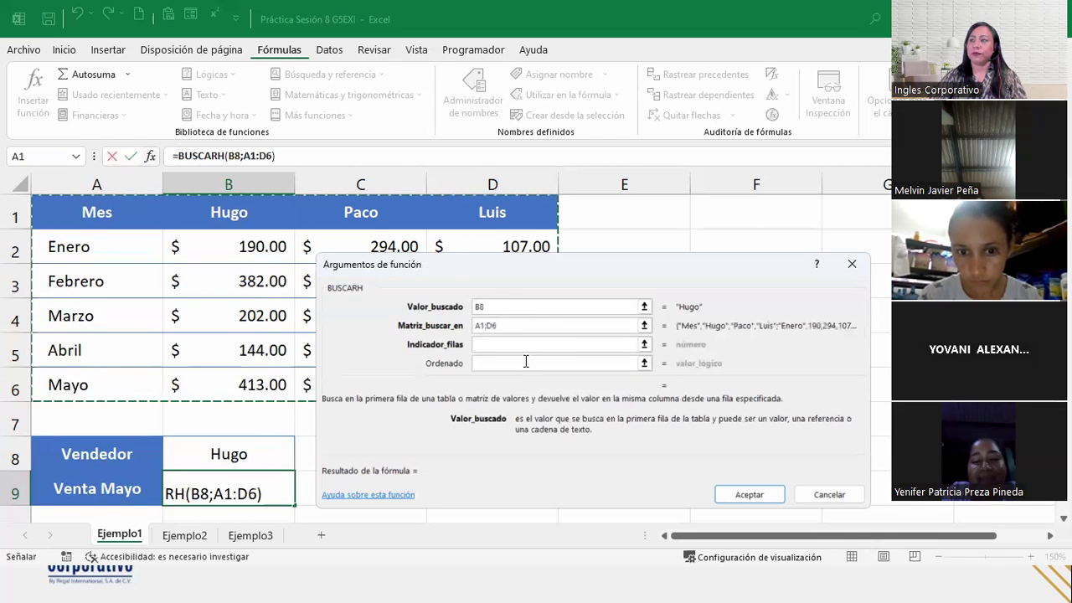
click(505, 345)
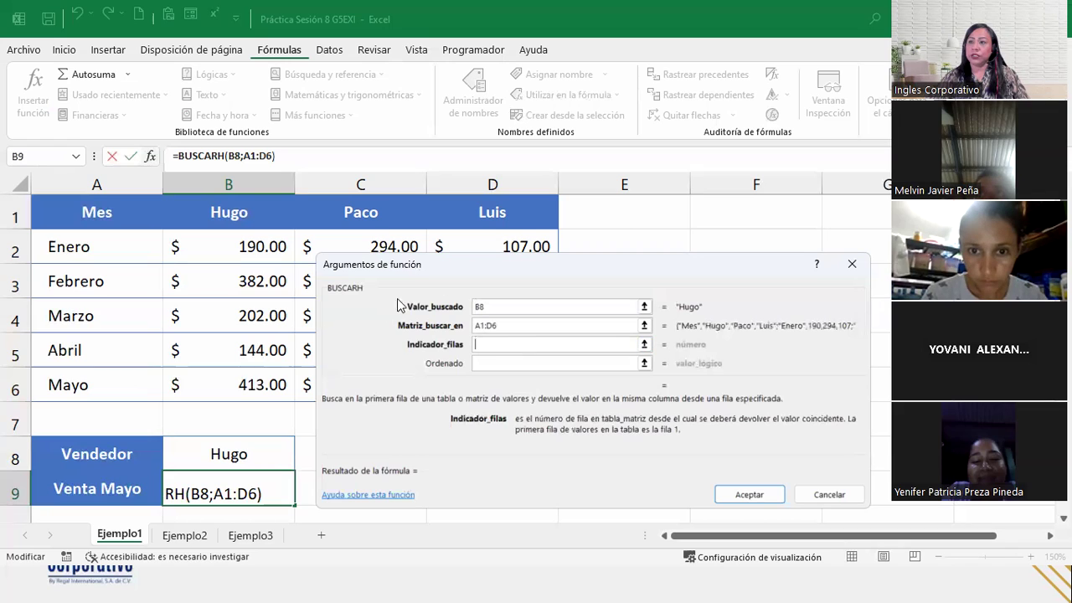
drag(476, 264, 544, 265)
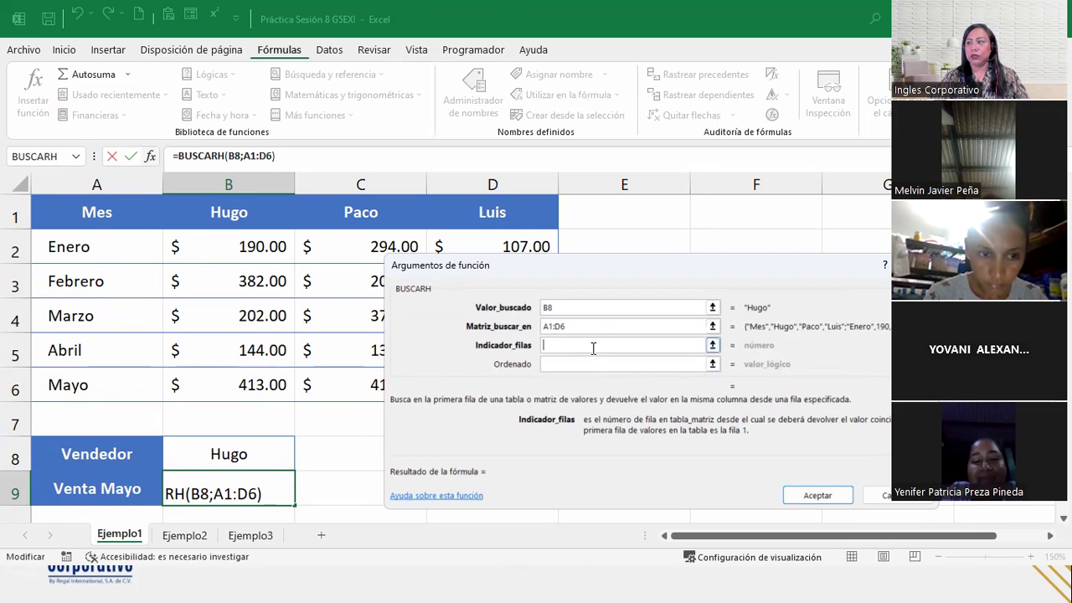
text(6)
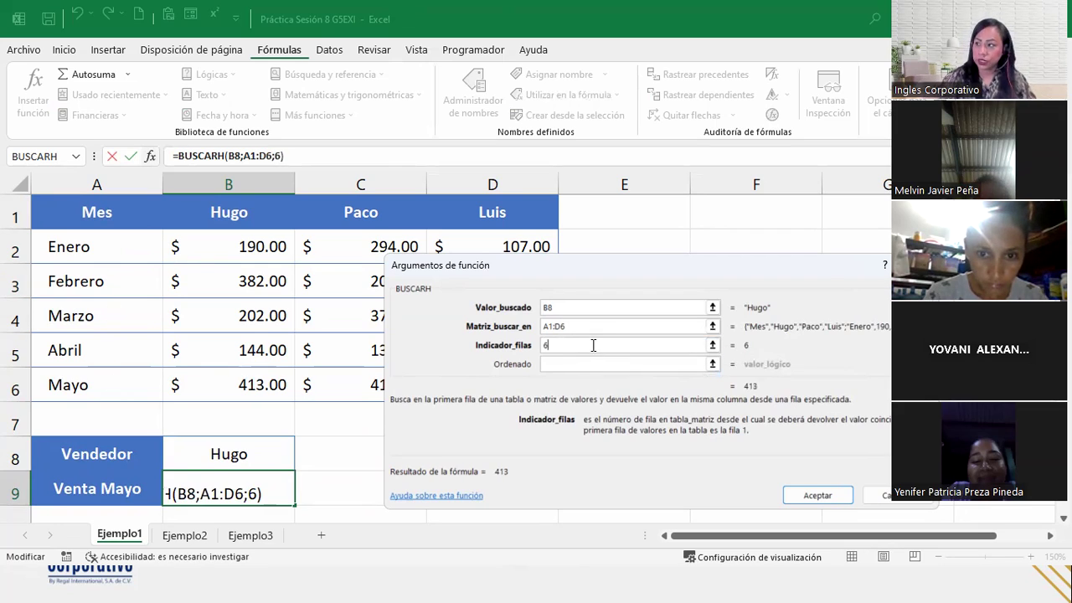
click(591, 365)
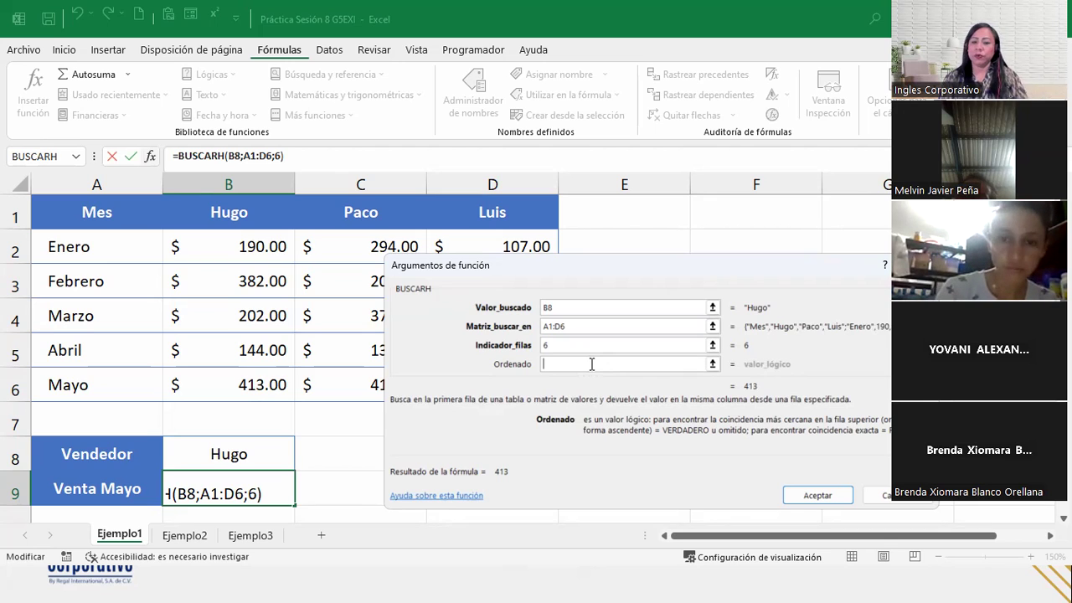
text(0)
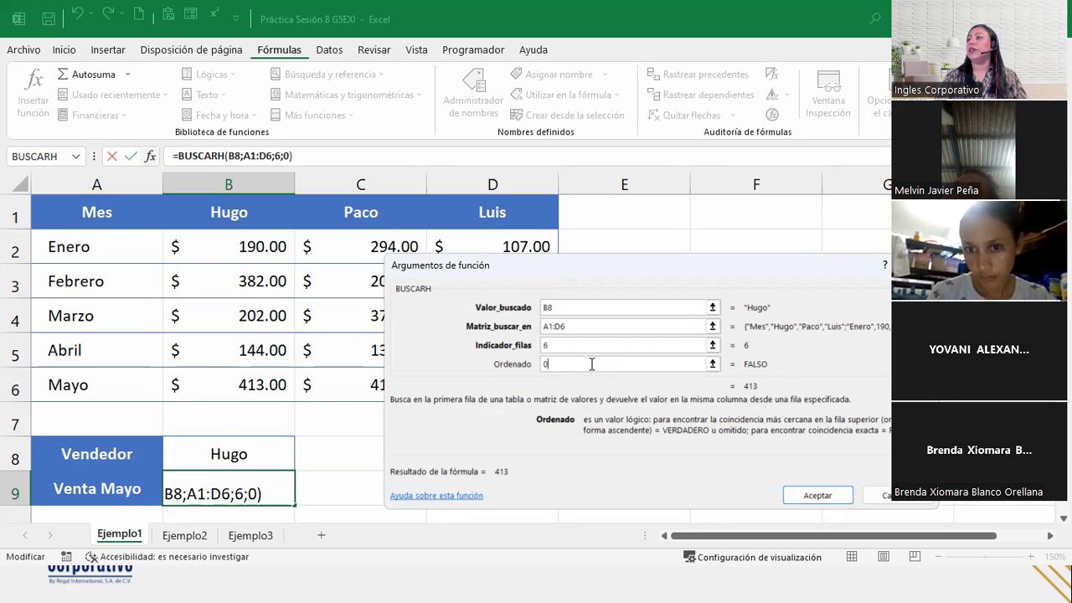
click(794, 496)
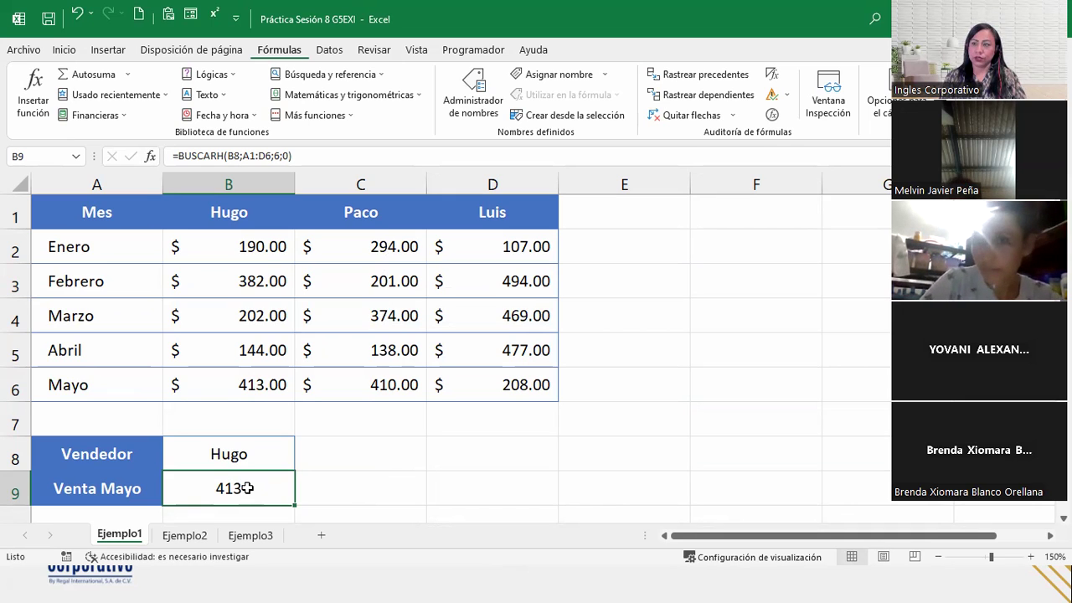
Step: Change the seller in B8 to Luis
click(268, 441)
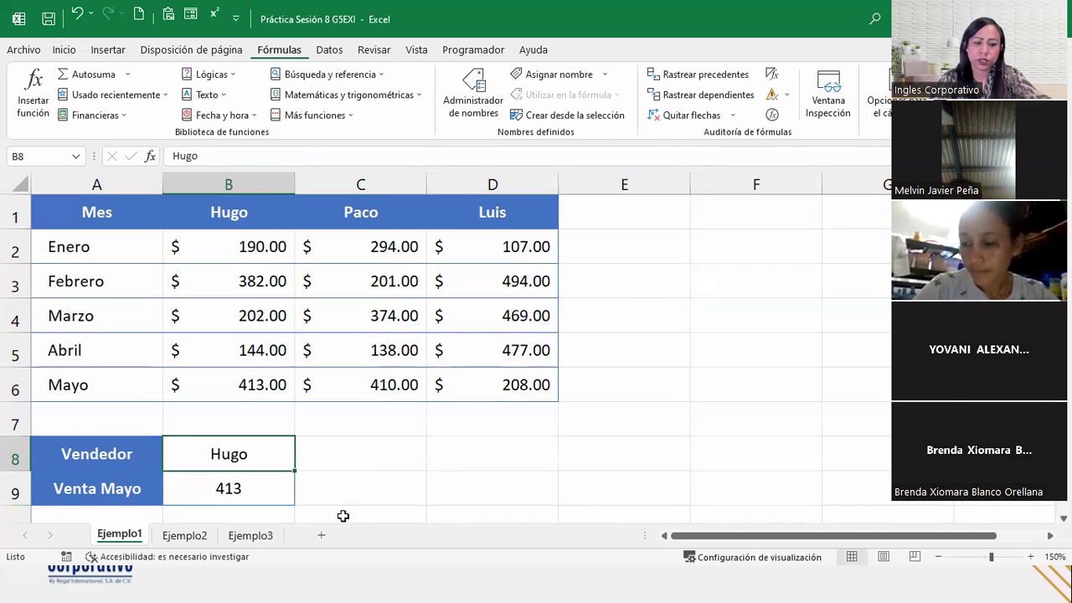
text(Luis)
key(Return)
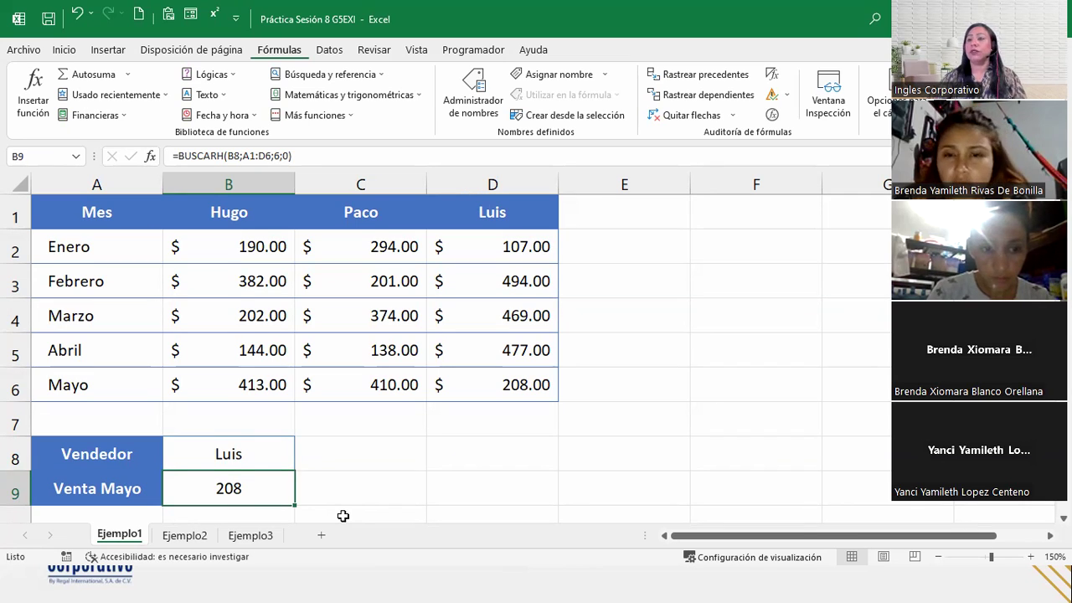
Step: Change B9's row index from 6 to 3 so it returns Luis's Febrero sales, 494
double_click(288, 486)
drag(297, 483, 293, 483)
double_click(295, 485)
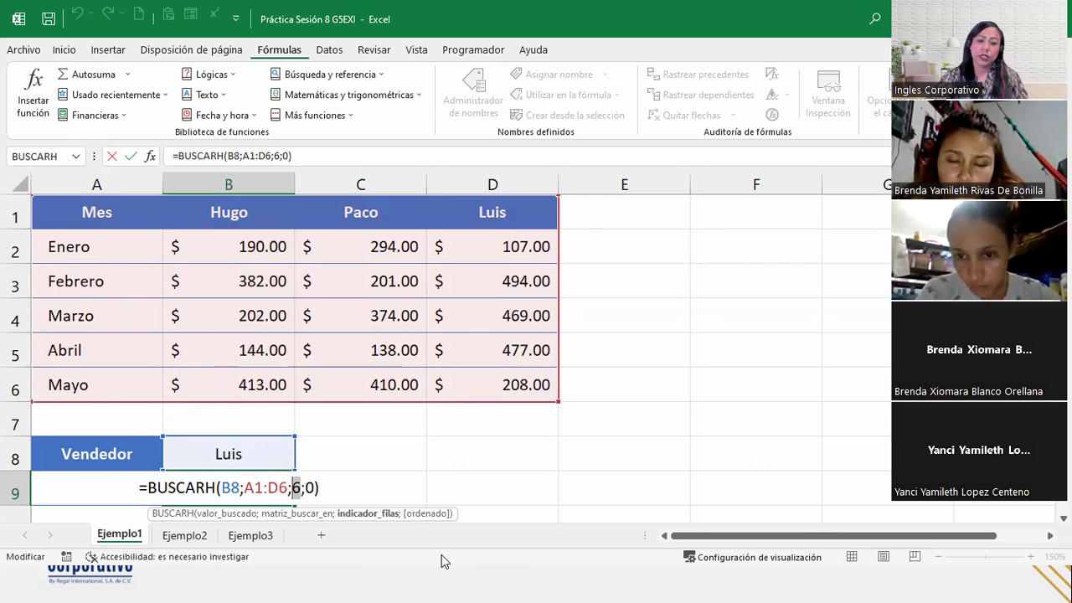
text(3)
key(Return)
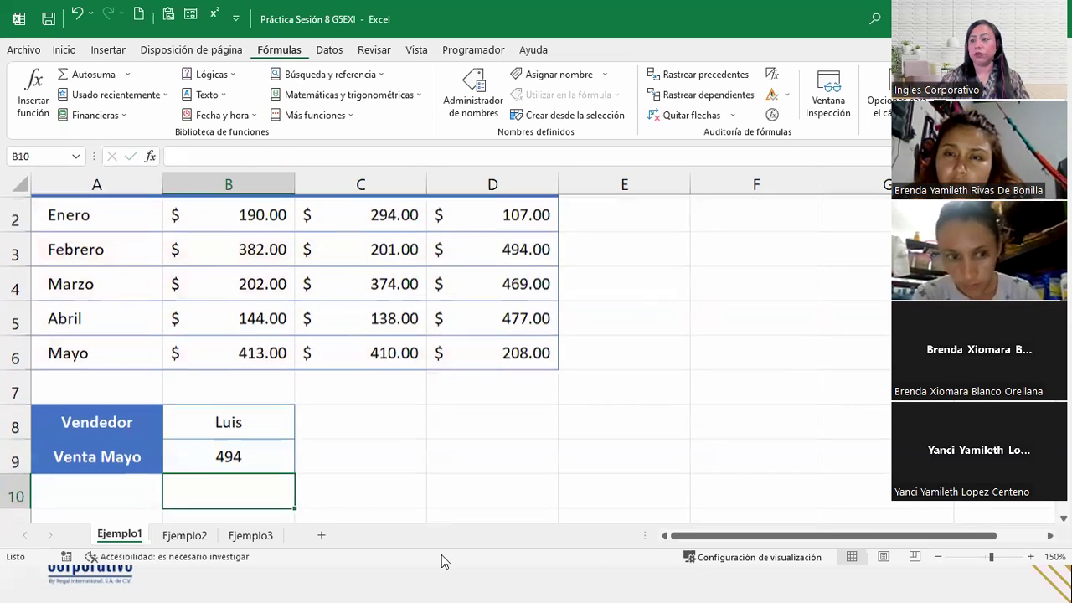
Step: Rename the A9 label from Venta Mayo to Venta Febrero and check B9's formula
click(128, 457)
double_click(128, 458)
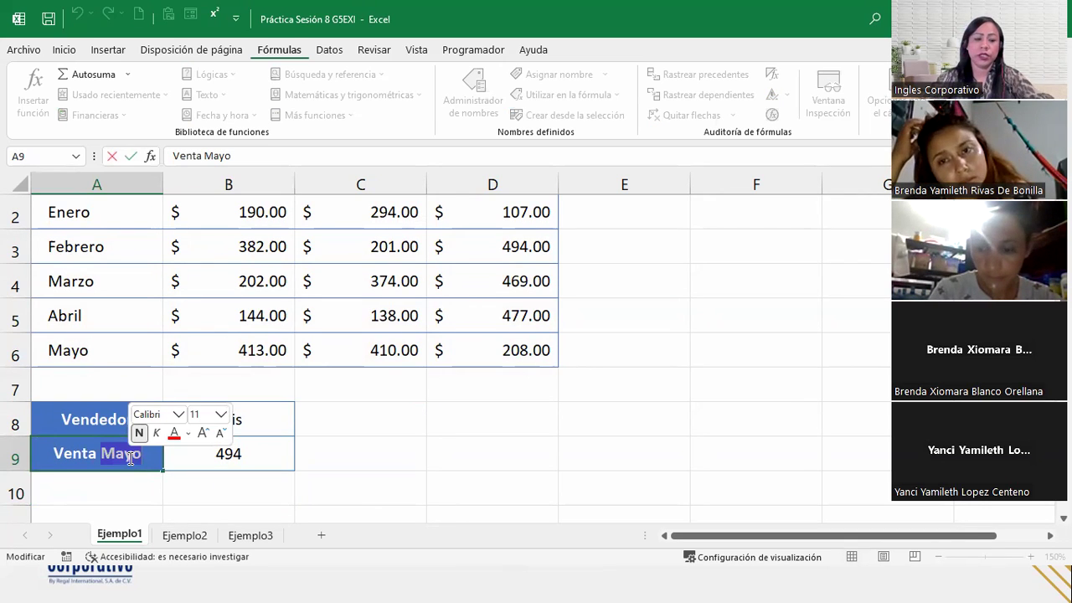
text(Febrero)
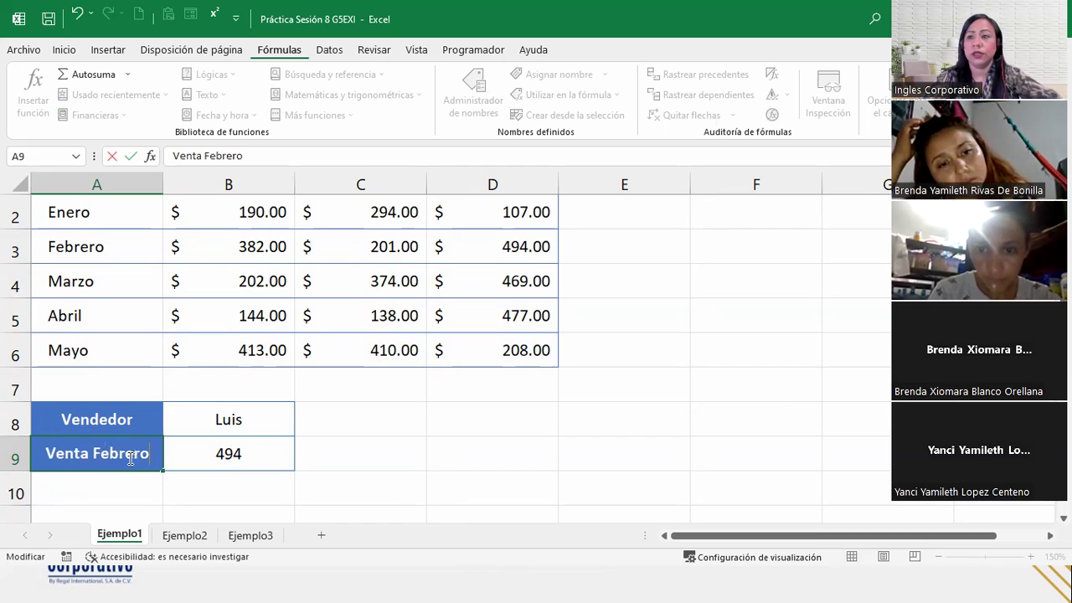
key(Return)
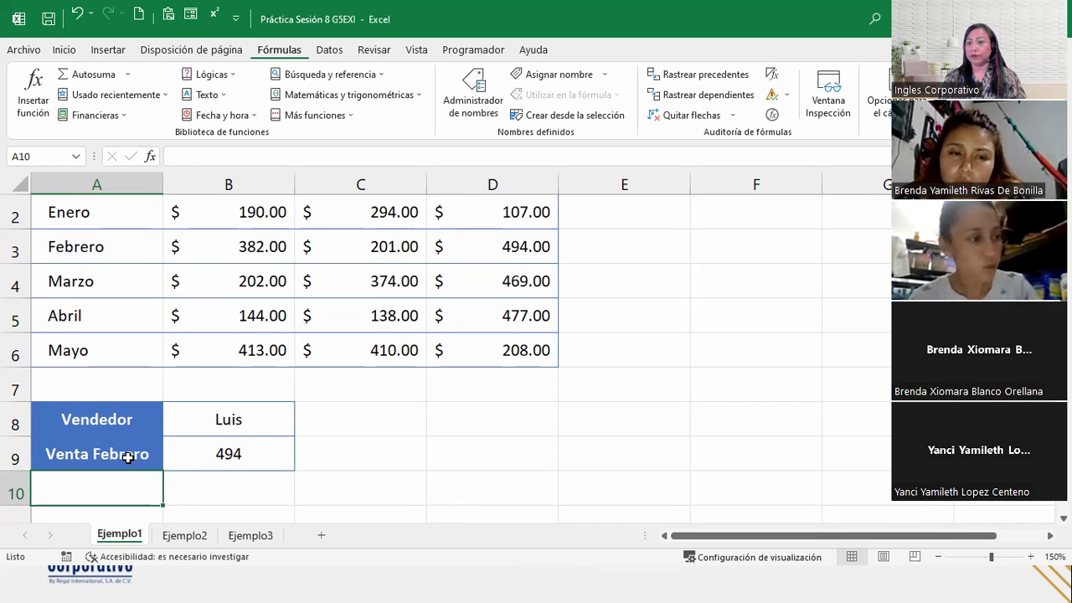
scroll(127, 457, up, 1)
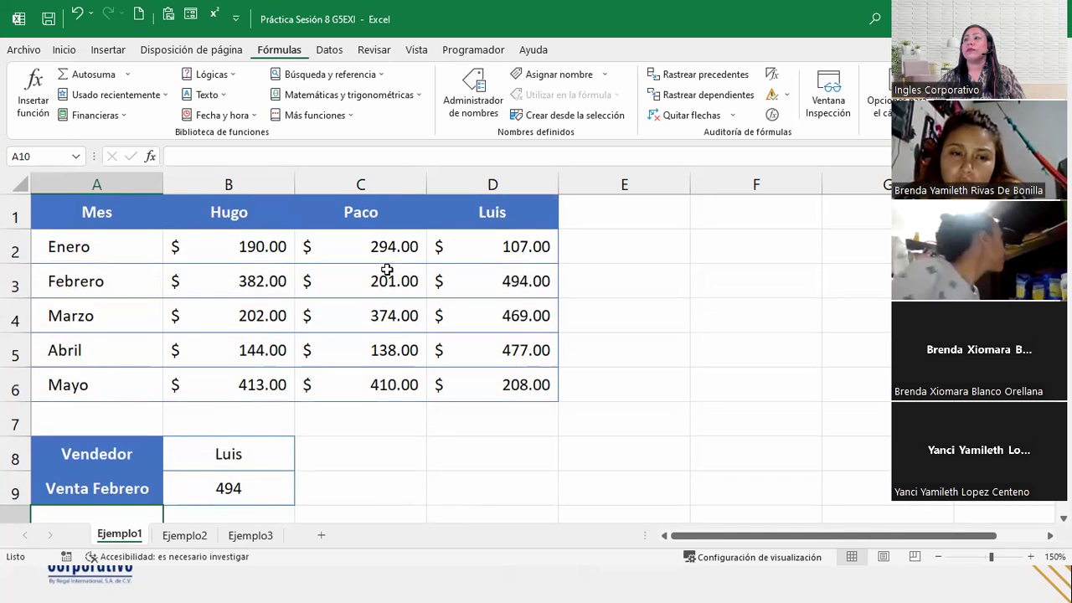
click(235, 488)
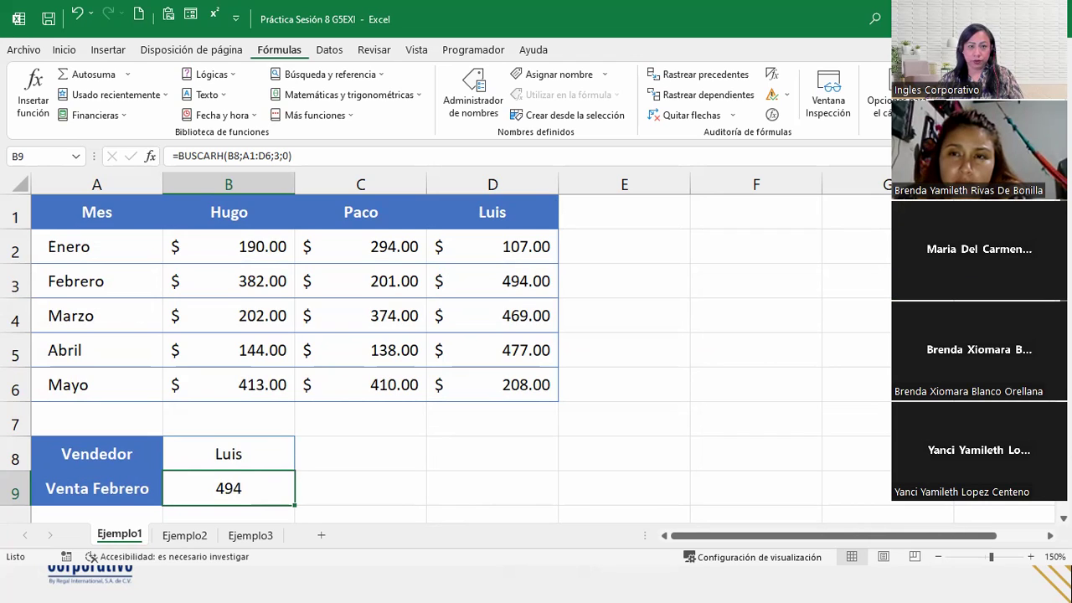
key(alt+Tab)
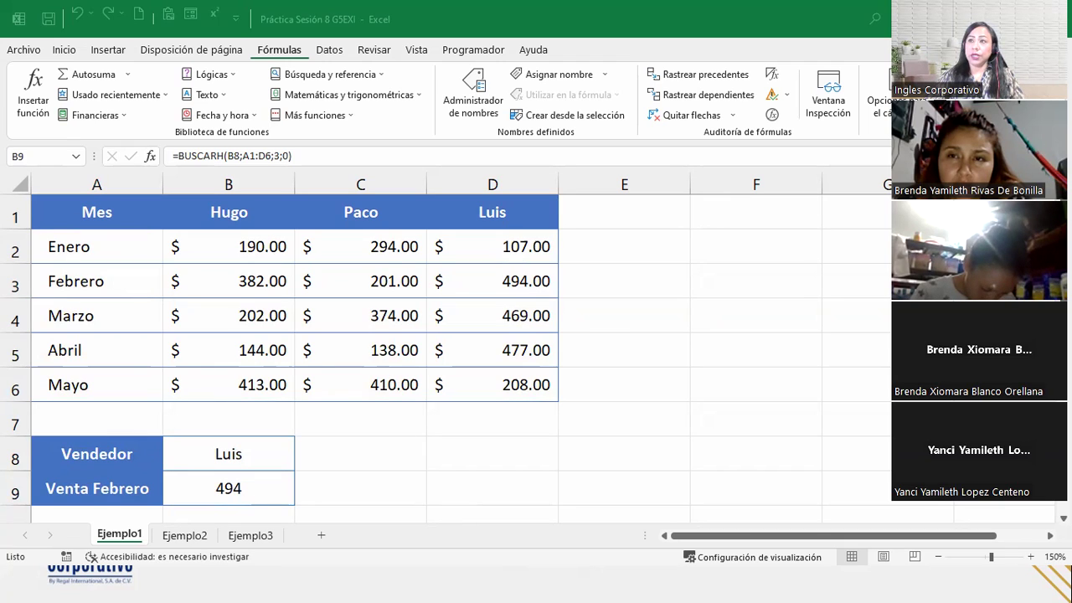
Step: On Ejemplo2, point out the PILOTO, ESCUDERIA, PUESTO, MEDALLA, PUNTOS and BONIFICACION cells
click(201, 537)
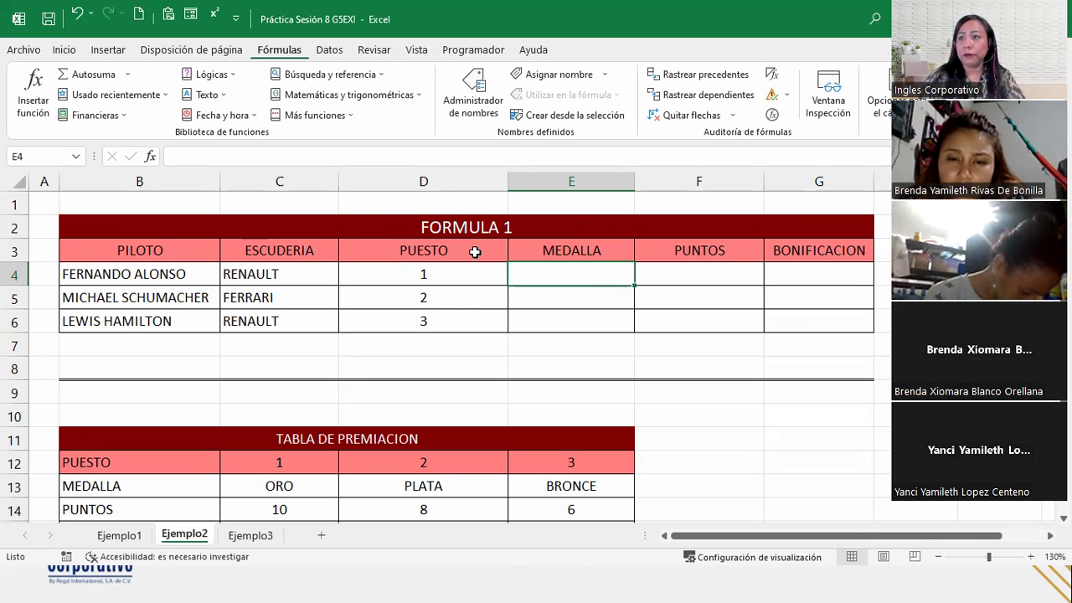
click(155, 244)
click(284, 248)
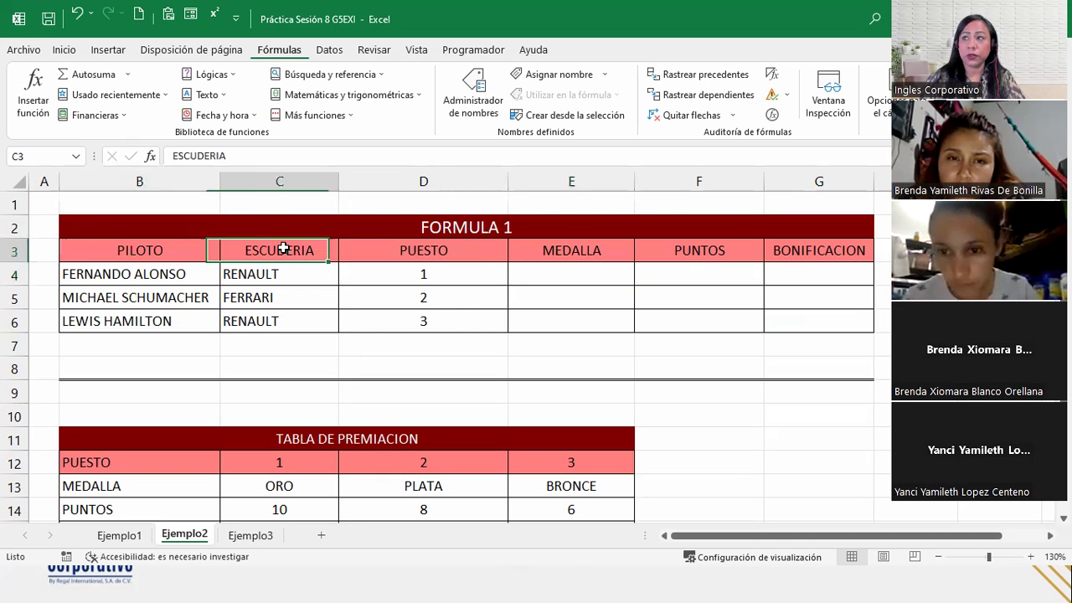
click(371, 249)
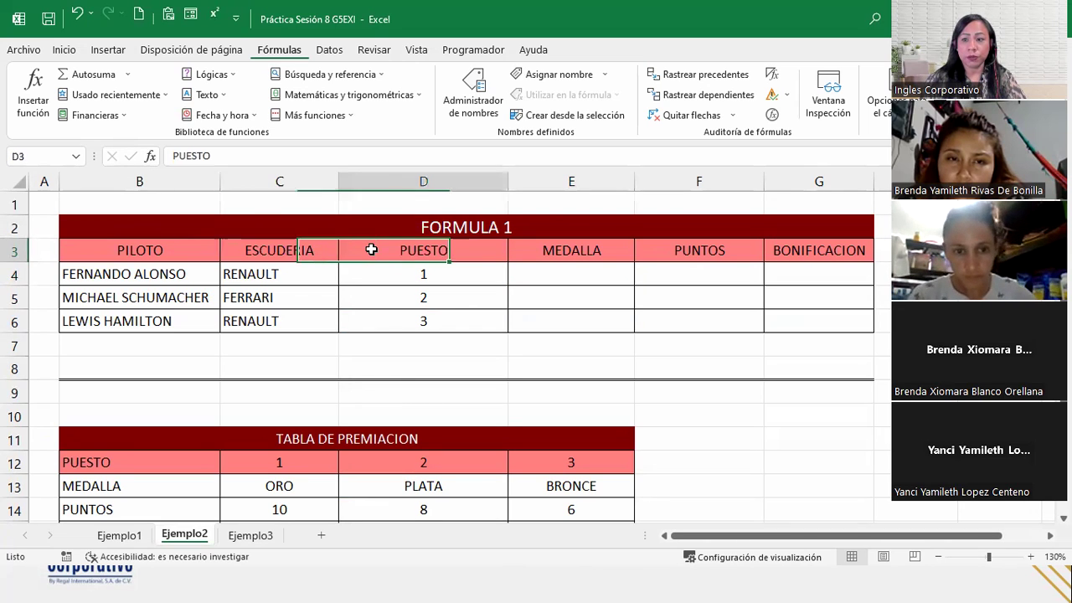
click(588, 277)
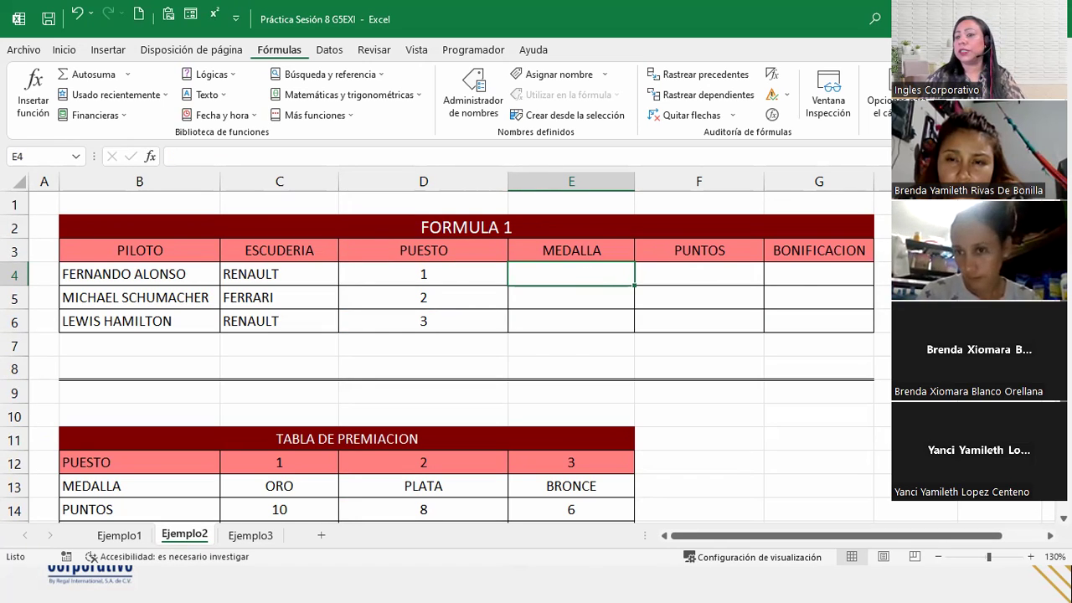
click(697, 277)
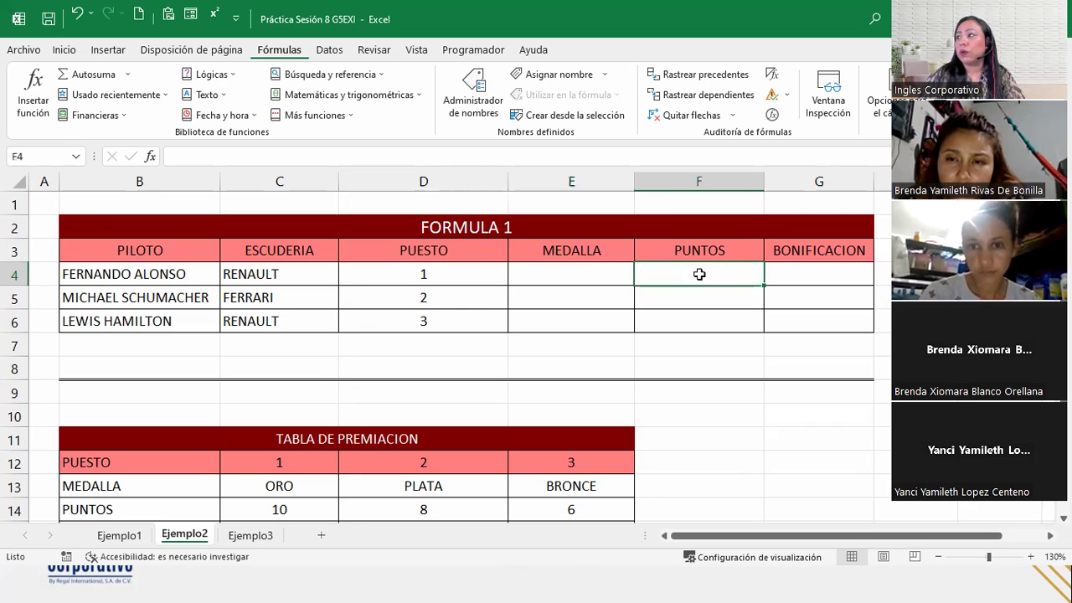
click(829, 271)
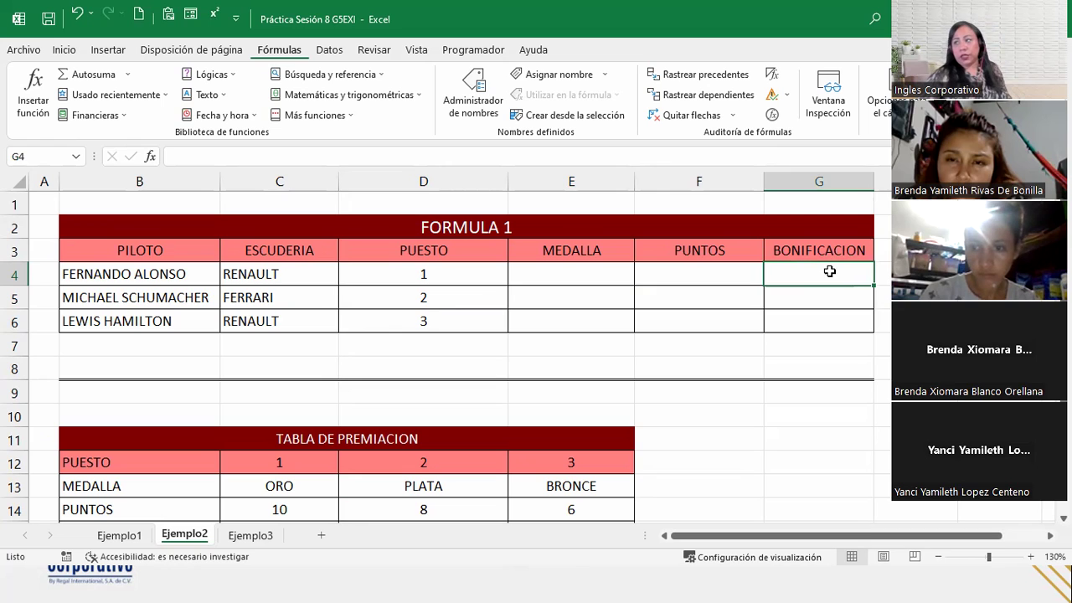
click(516, 273)
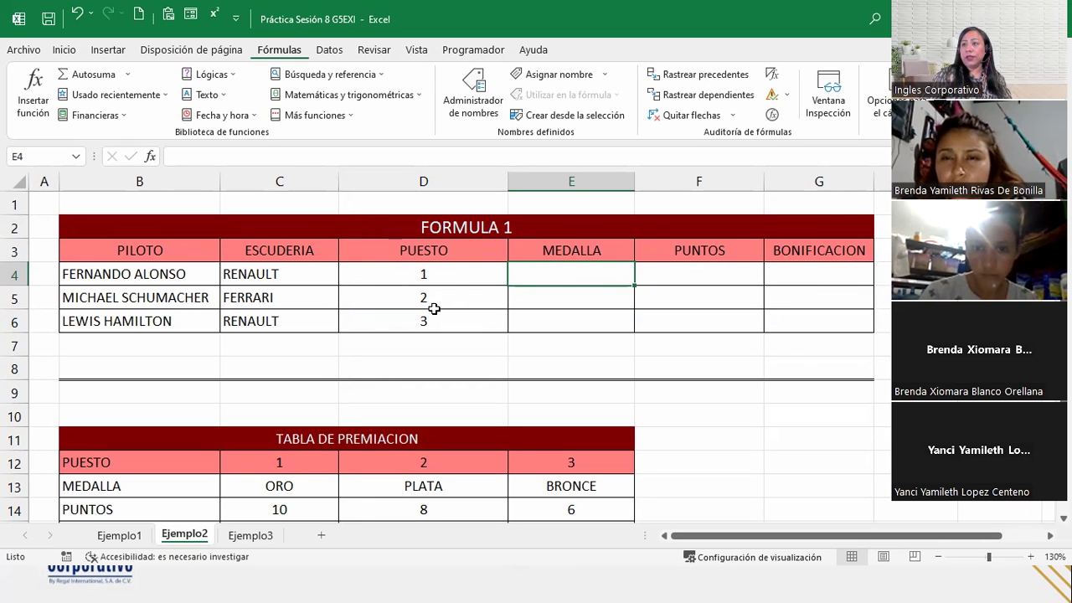
scroll(494, 249, down, 1)
scroll(494, 250, up, 1)
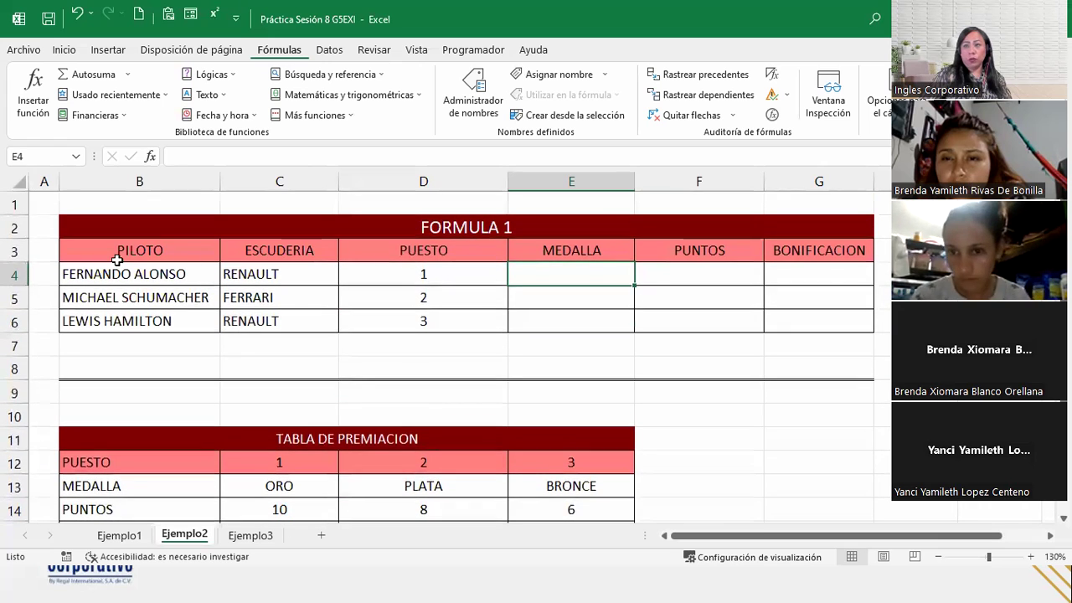
Step: Highlight the driver, team and position columns, then the prize table below
drag(117, 256, 115, 322)
drag(292, 250, 310, 322)
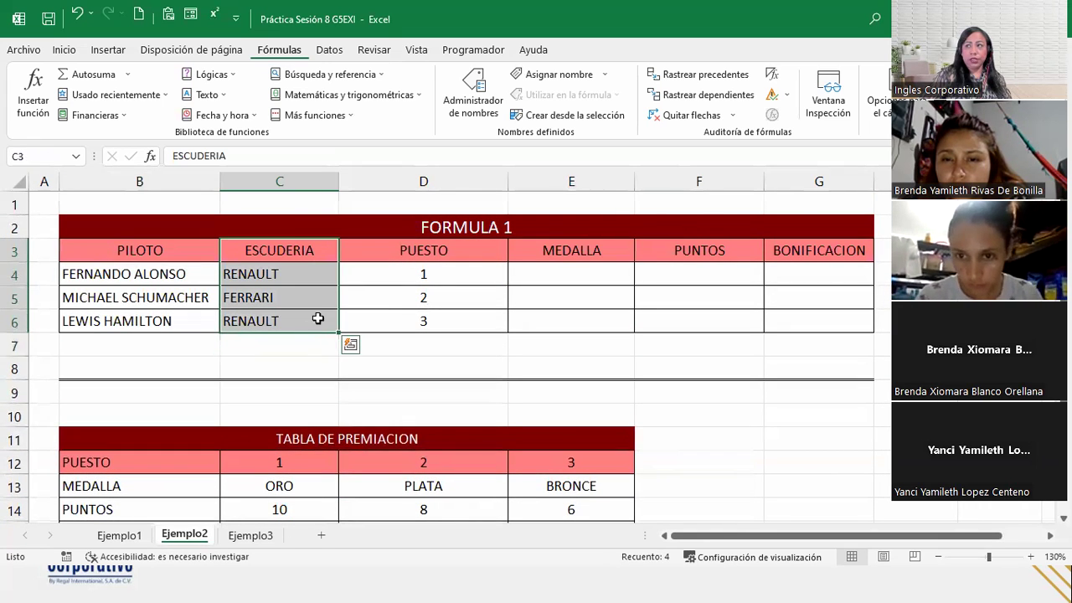
drag(429, 247, 450, 320)
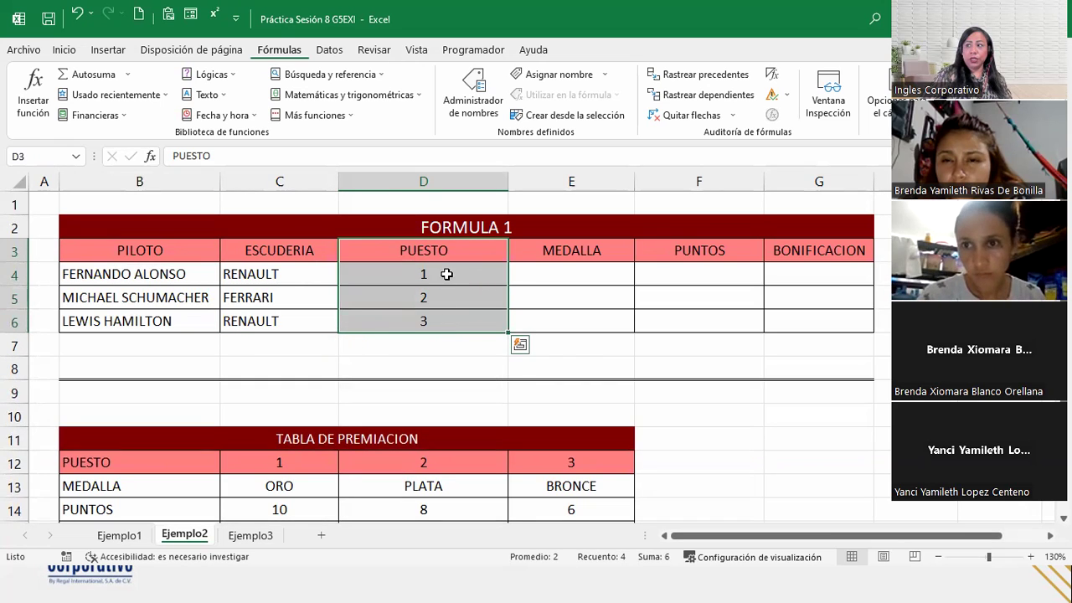
drag(446, 274, 450, 315)
scroll(450, 314, down, 1)
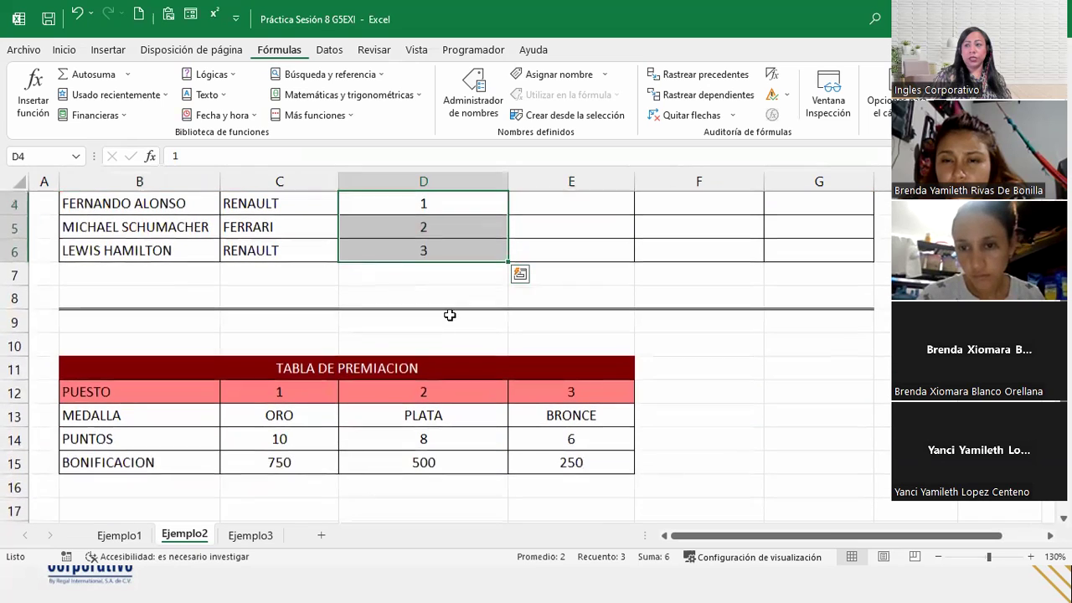
drag(249, 385, 560, 396)
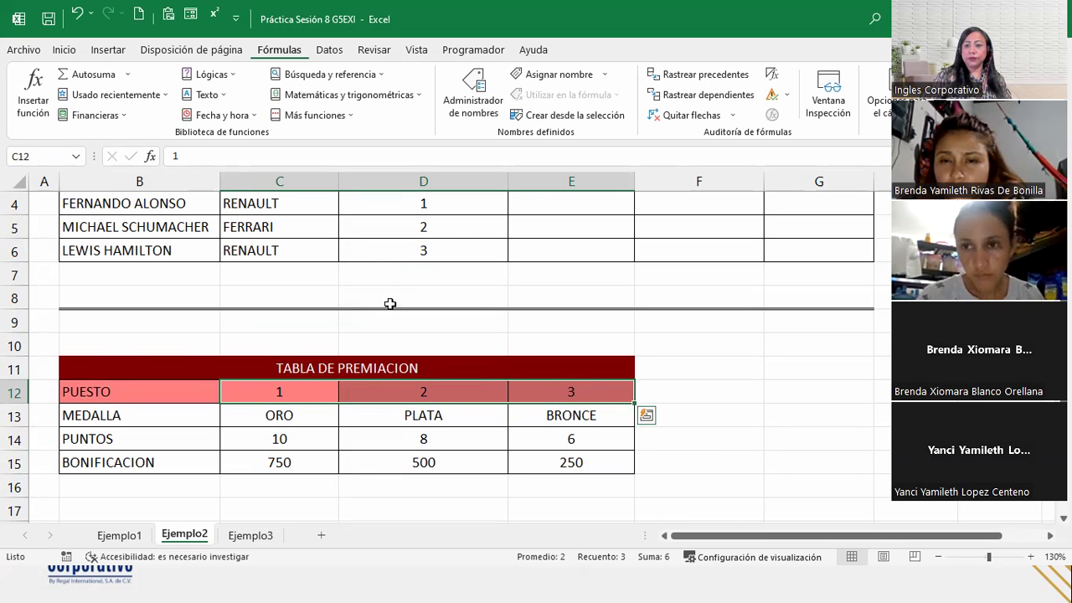
scroll(481, 311, up, 1)
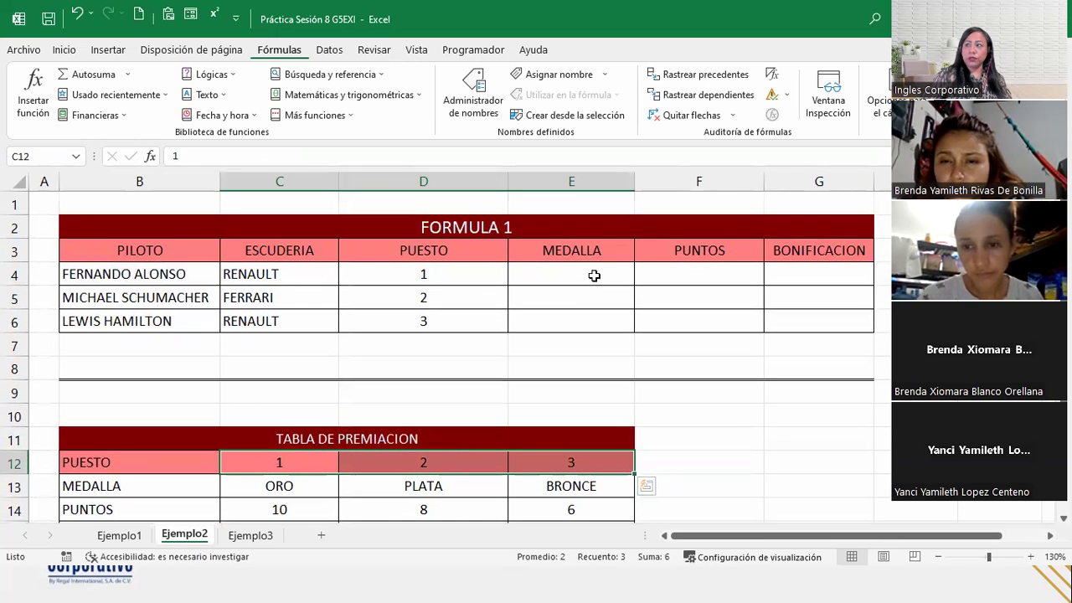
Step: Start a BUSCARH formula in E4 via the =buscar autocomplete
click(593, 275)
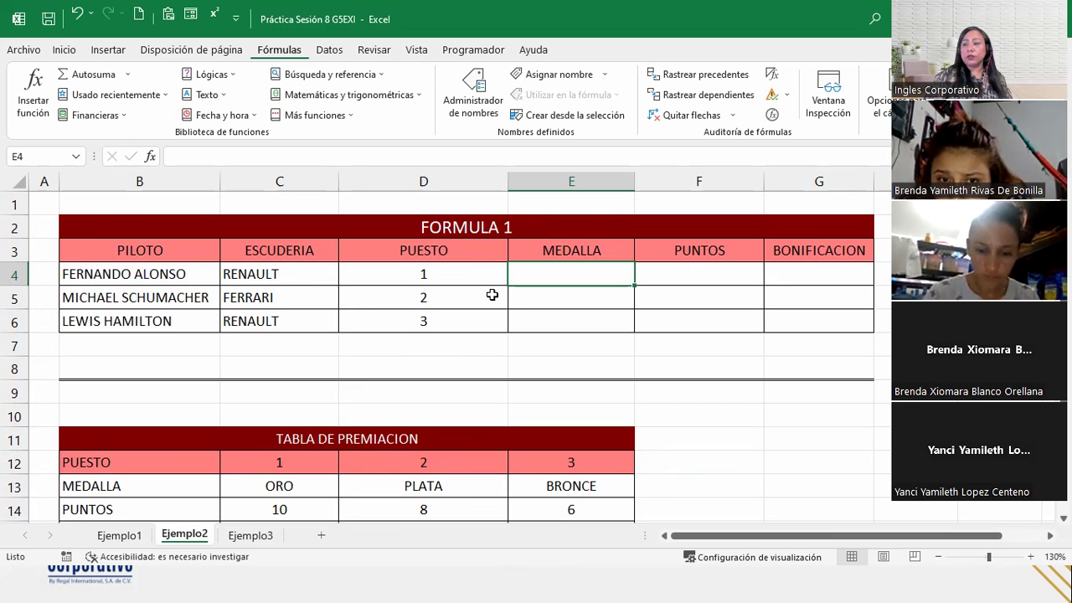
text(=)
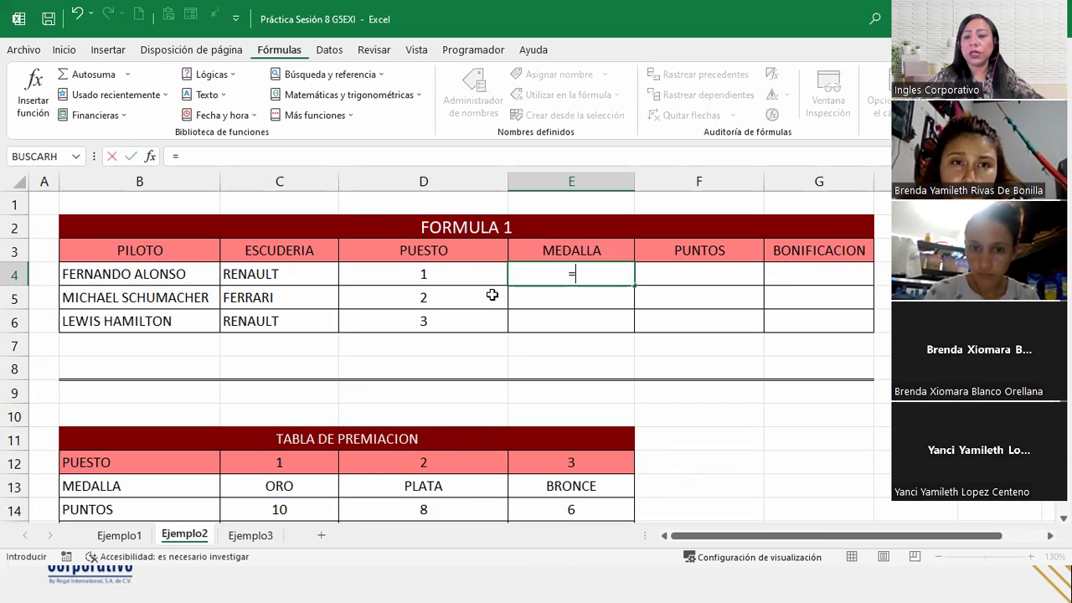
text(buscar)
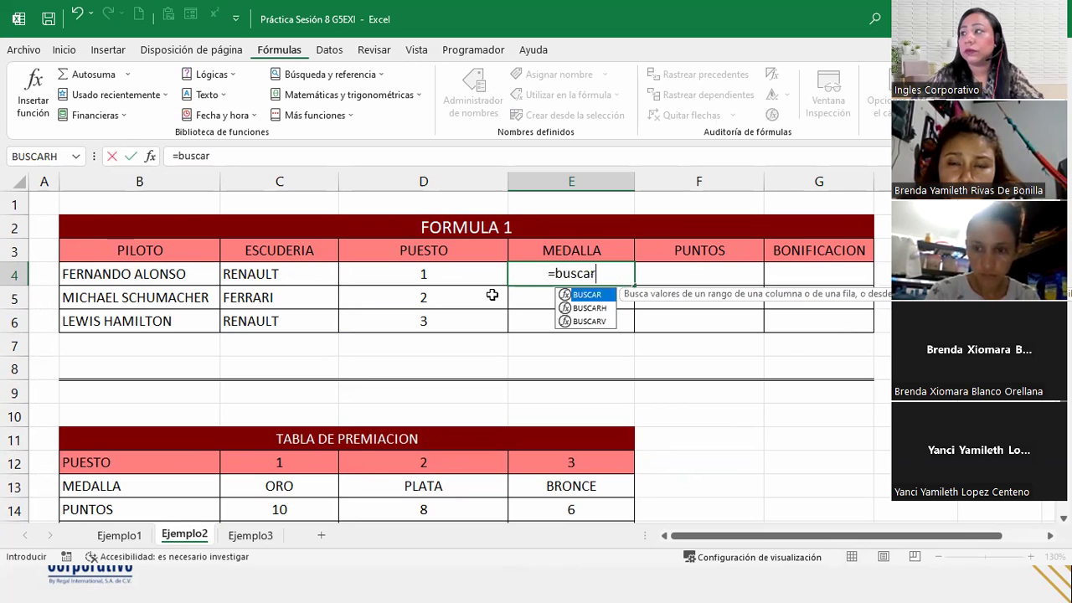
key(Down)
key(Tab)
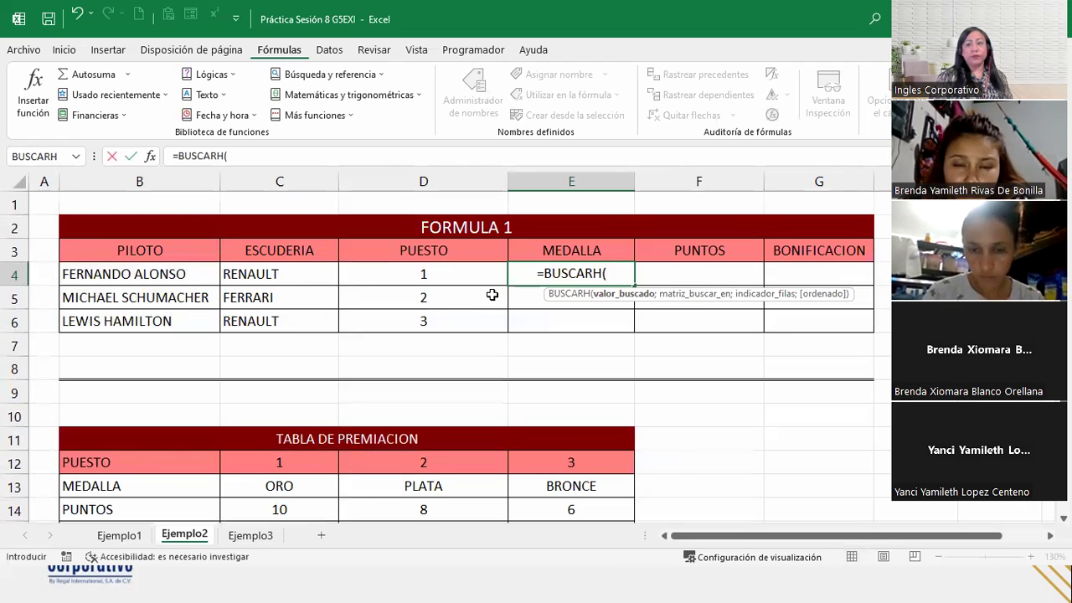
Step: Add D4 as lookup value and the B12:E15 prize table as search range
click(408, 276)
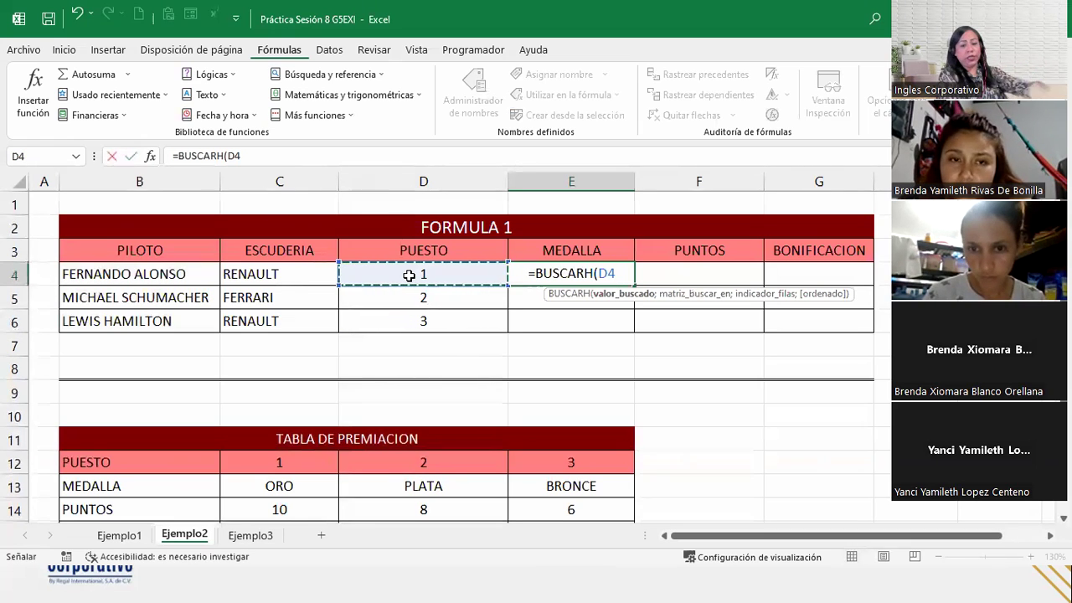
text(;)
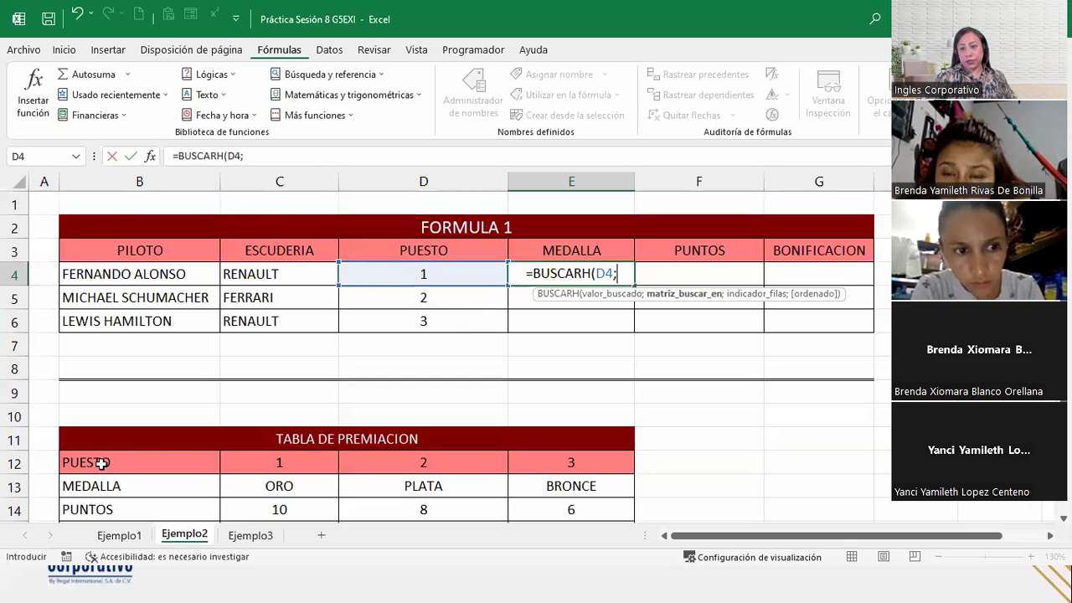
click(99, 463)
drag(99, 463, 566, 502)
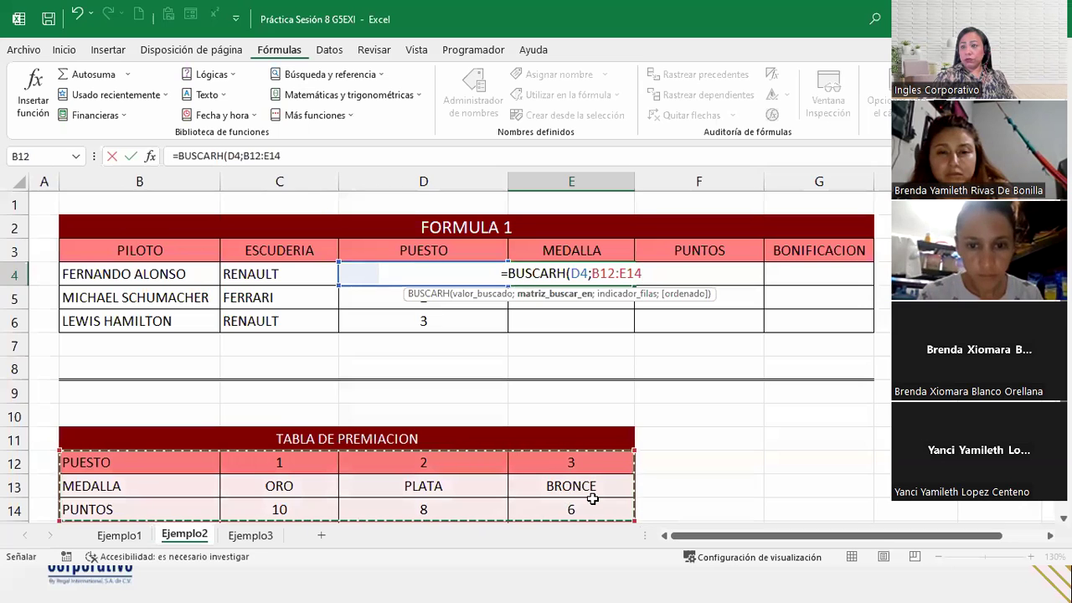
scroll(592, 498, down, 1)
drag(216, 394, 556, 451)
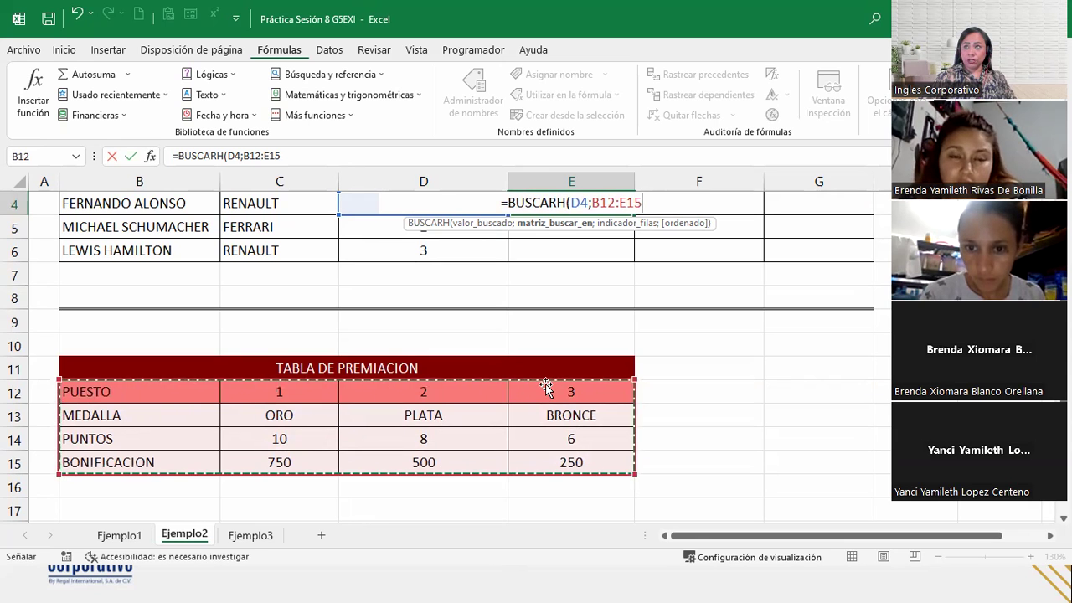
scroll(545, 383, up, 1)
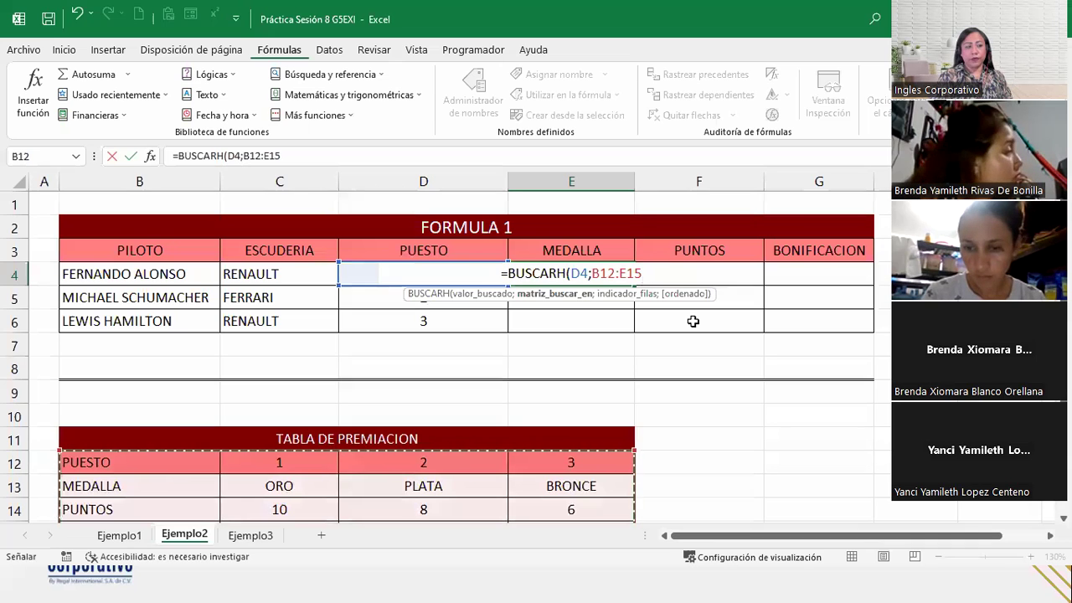
Step: Finish E4 as =BUSCARH(D4;B12:E15;2;0) so it returns ORO
text(;)
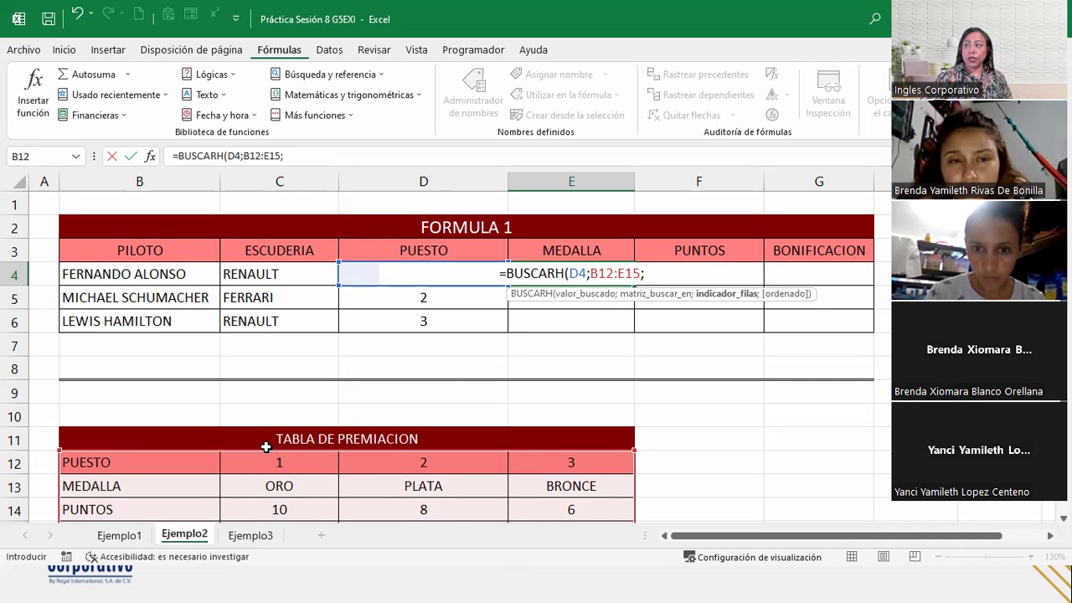
scroll(266, 448, down, 1)
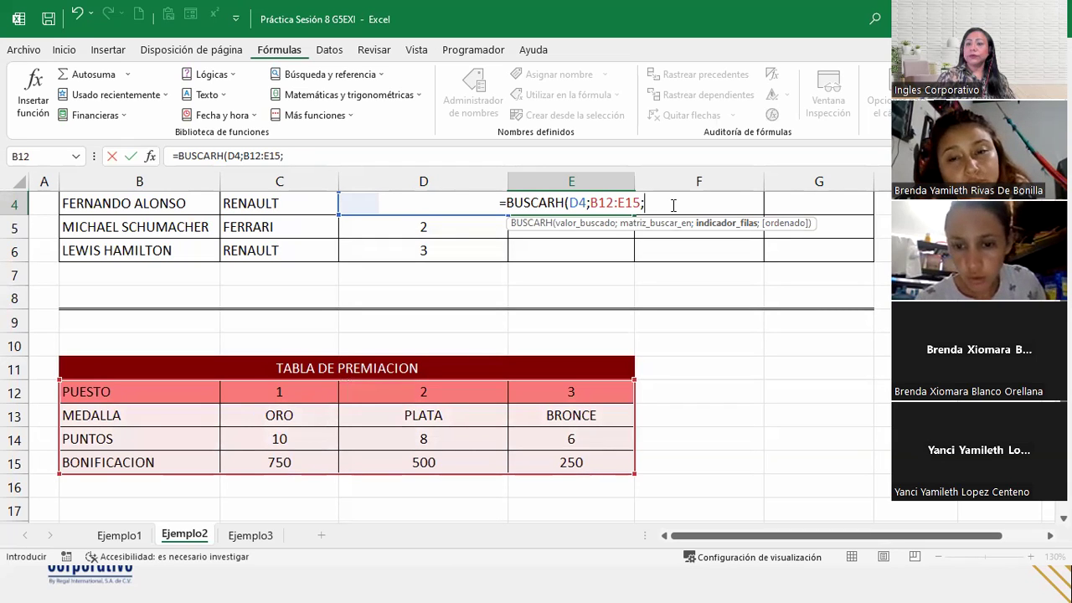
text(2)
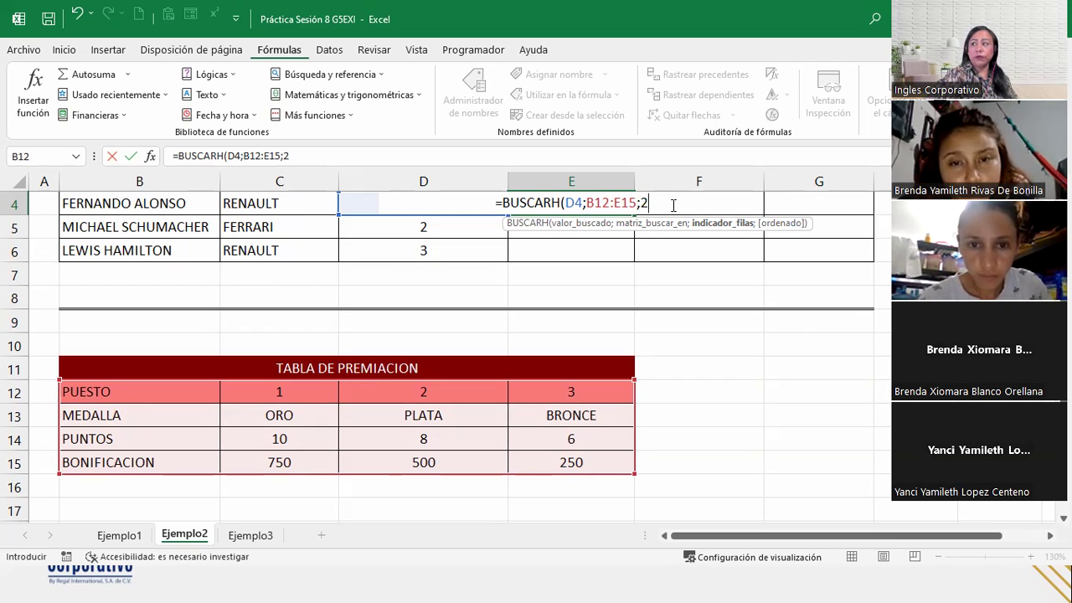
text(;)
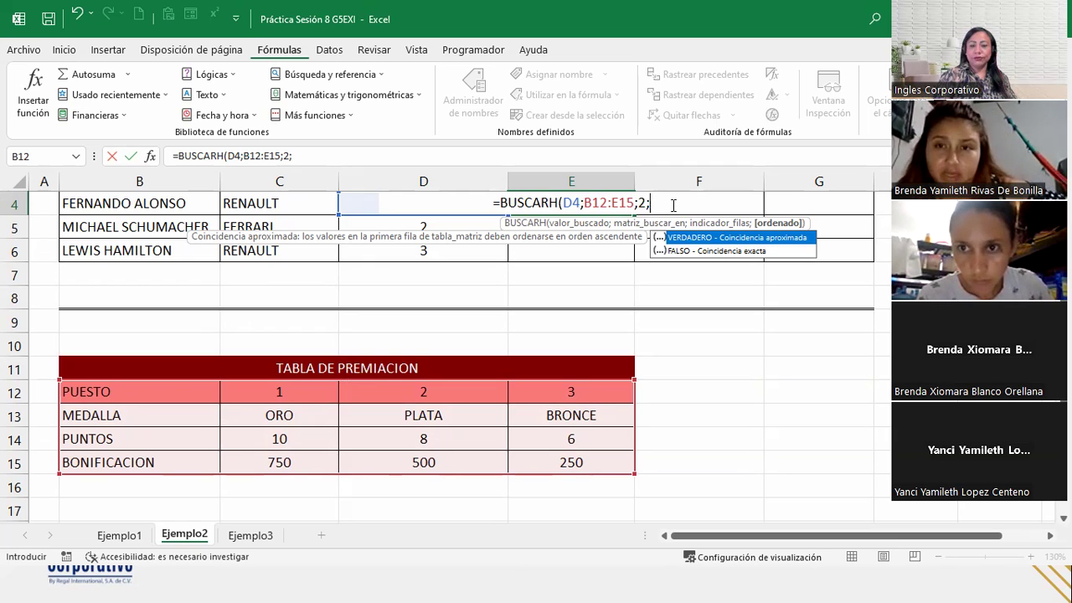
text(0)
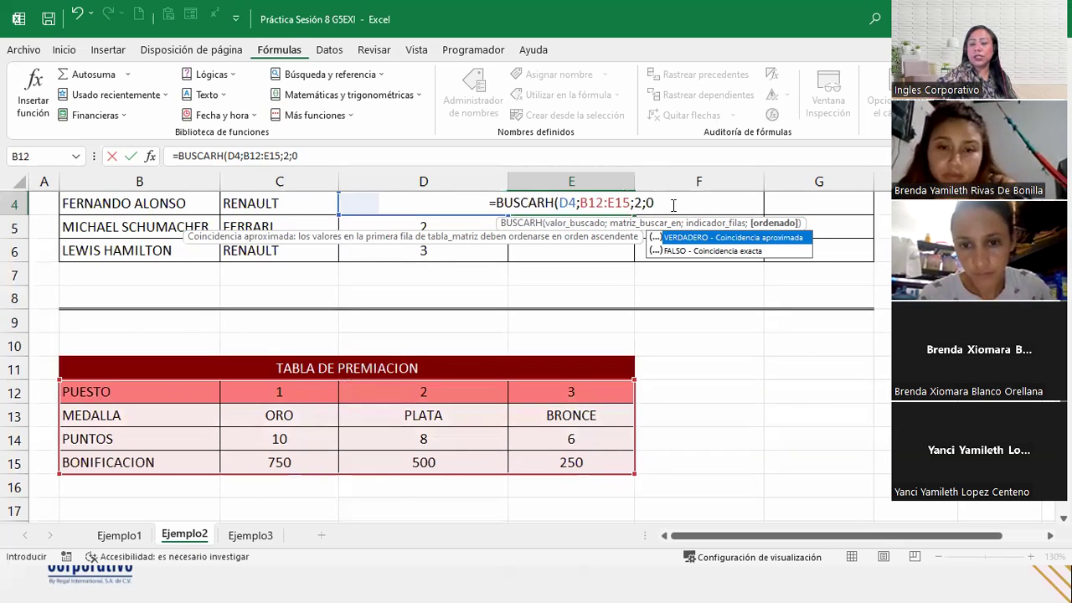
text())
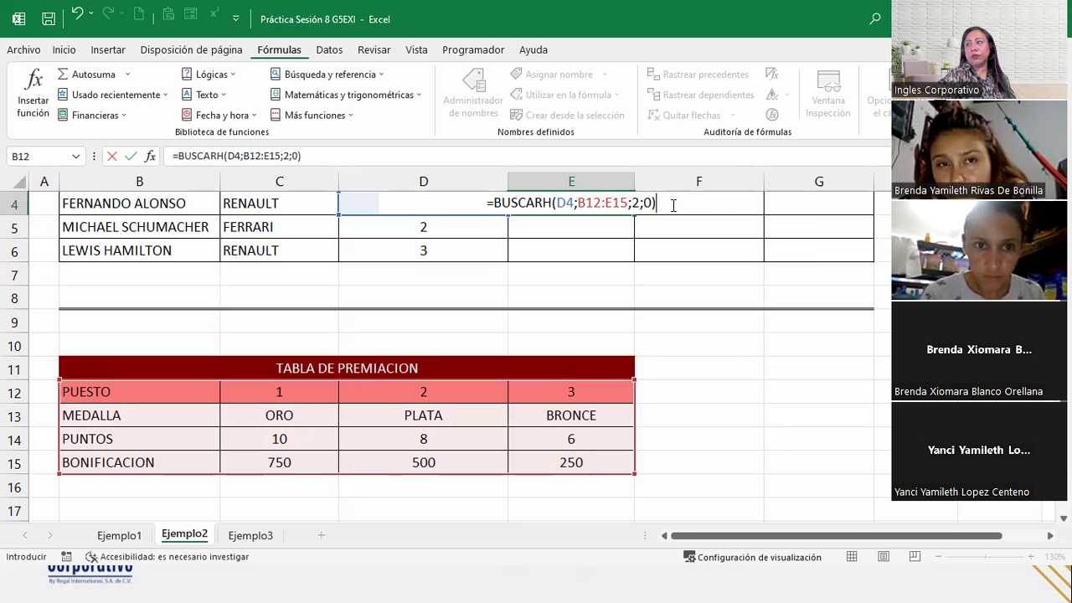
key(Return)
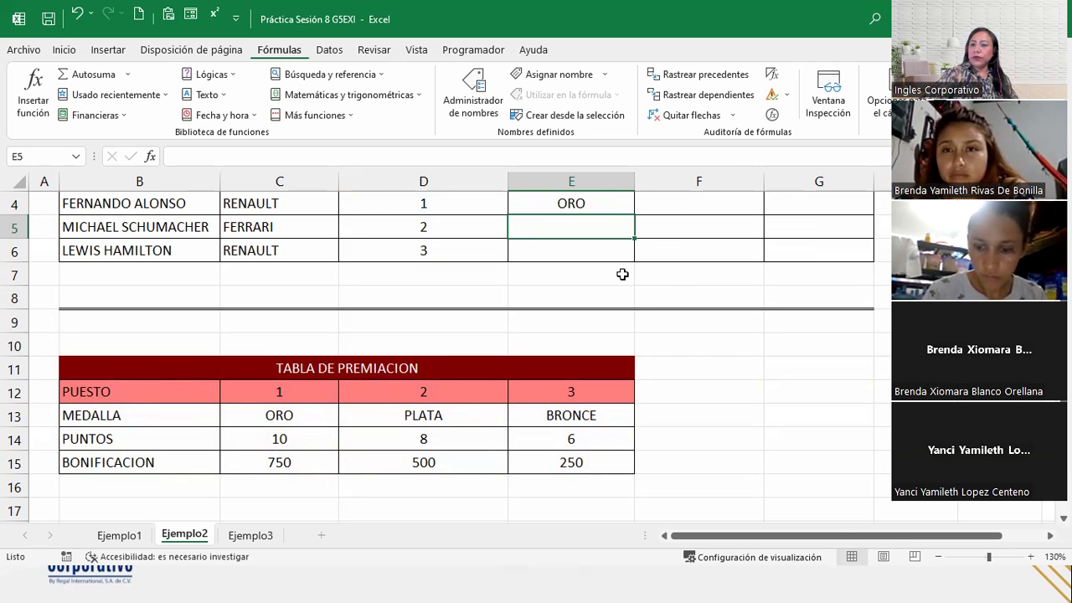
click(597, 204)
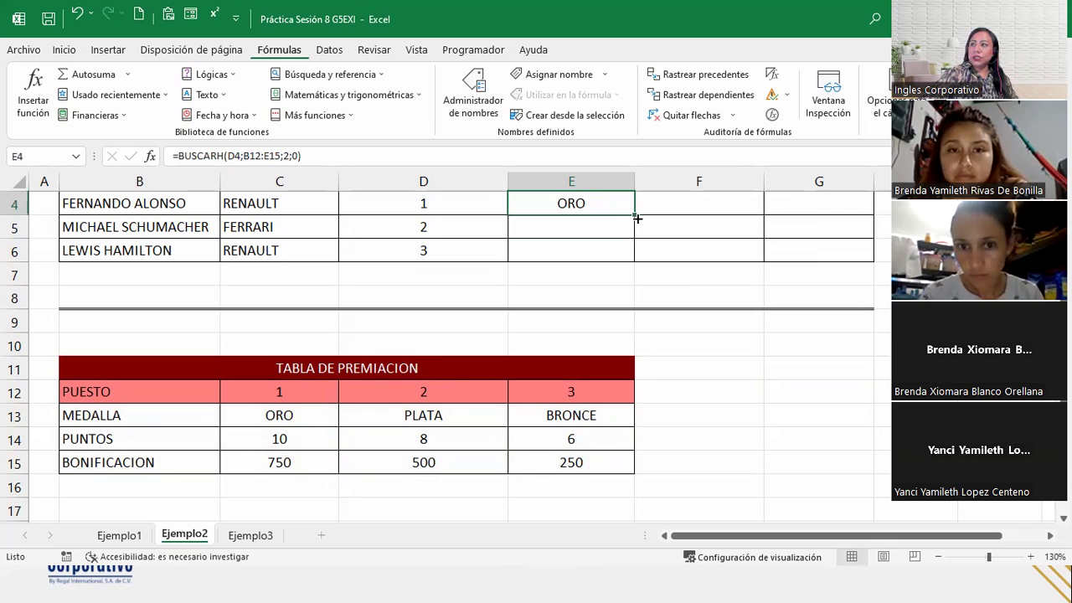
drag(637, 218, 637, 252)
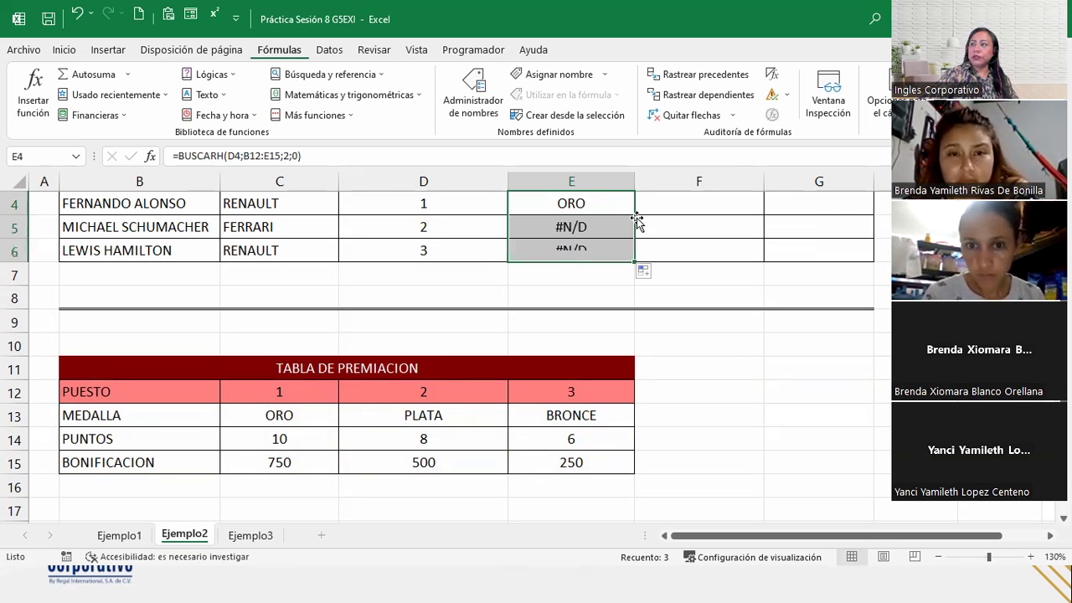
click(609, 221)
click(602, 250)
click(602, 221)
click(602, 250)
click(601, 233)
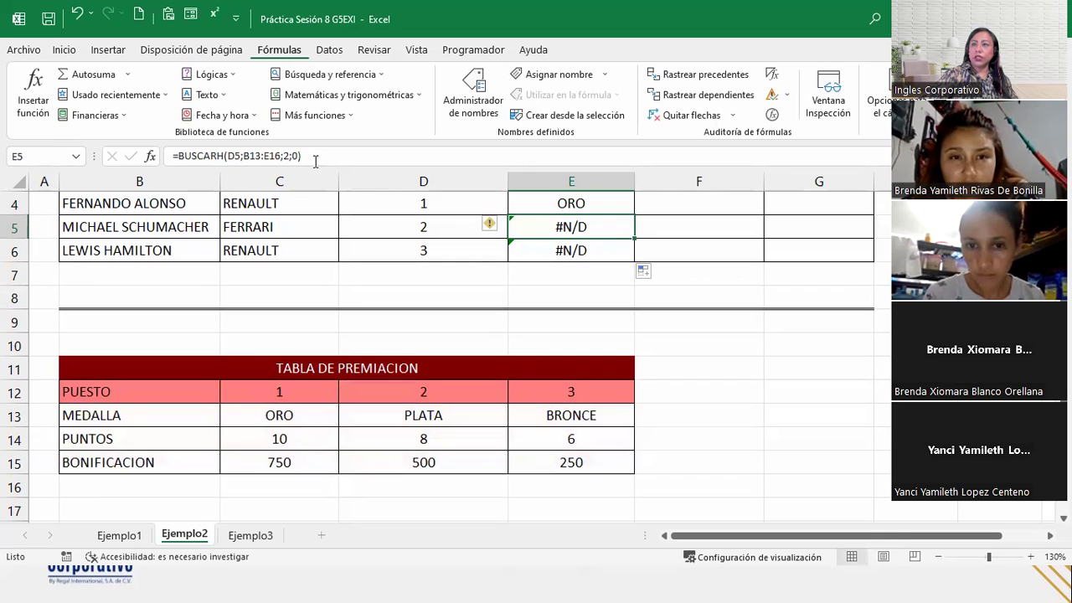
click(76, 13)
click(76, 13)
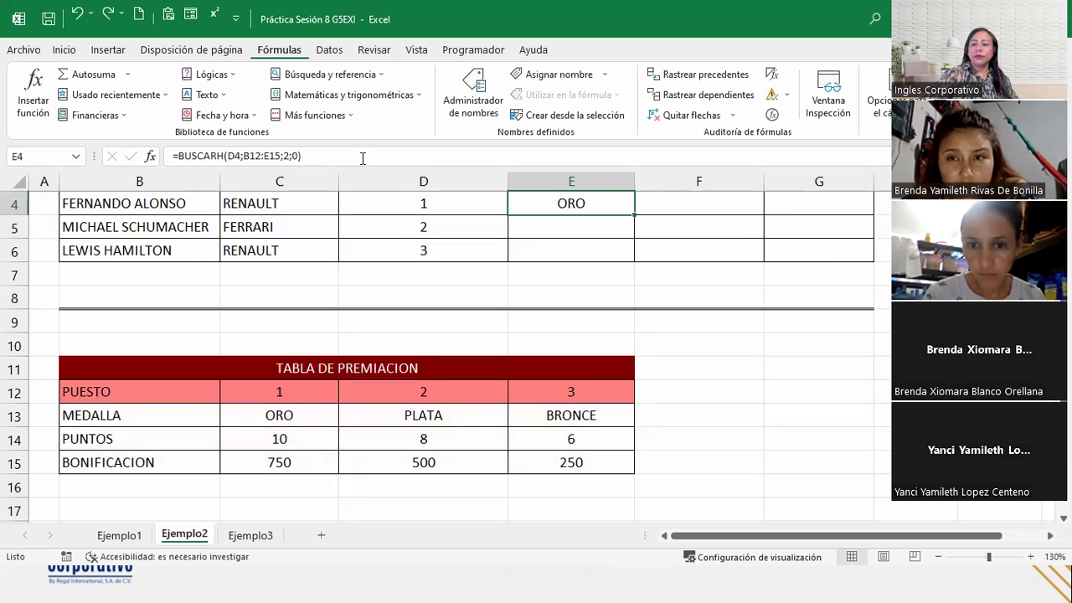
Step: Make E4's range absolute: =BUSCARH(D4;$B$12:$E$15;2;0)
double_click(589, 203)
click(628, 224)
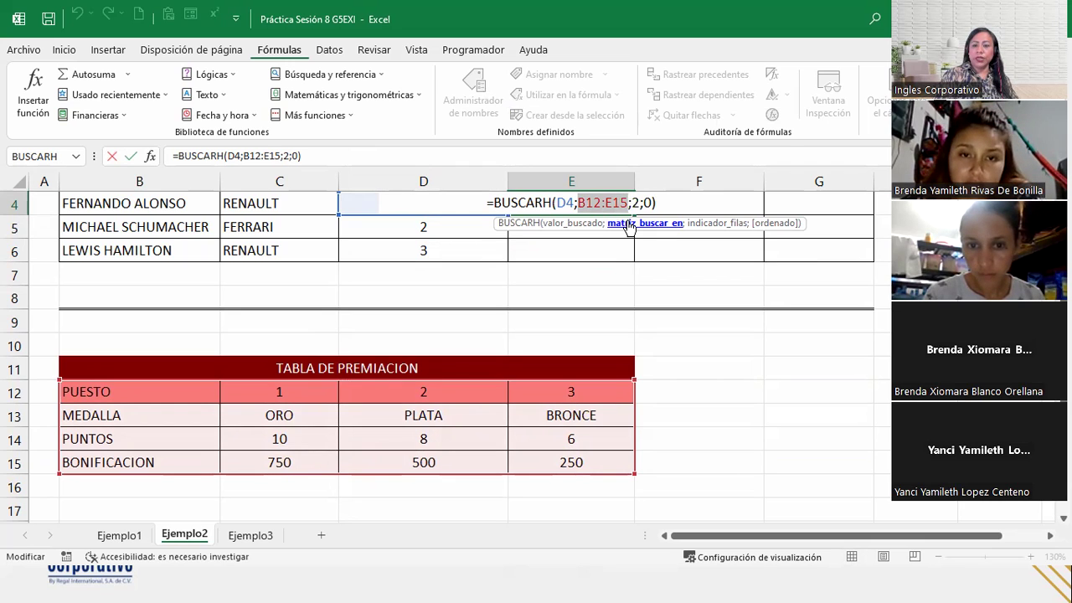
key(F4)
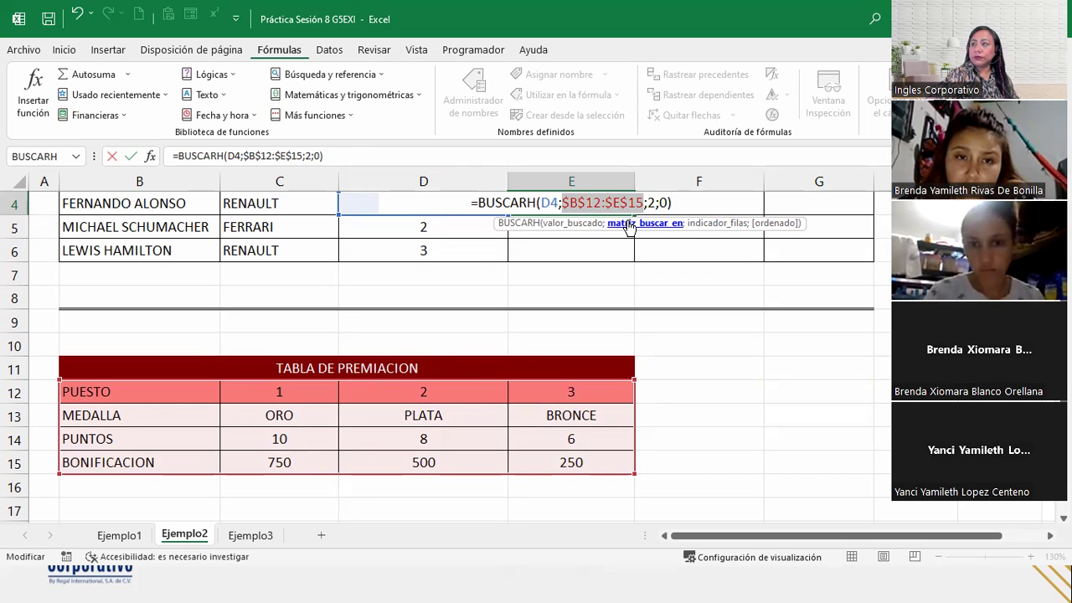
key(Return)
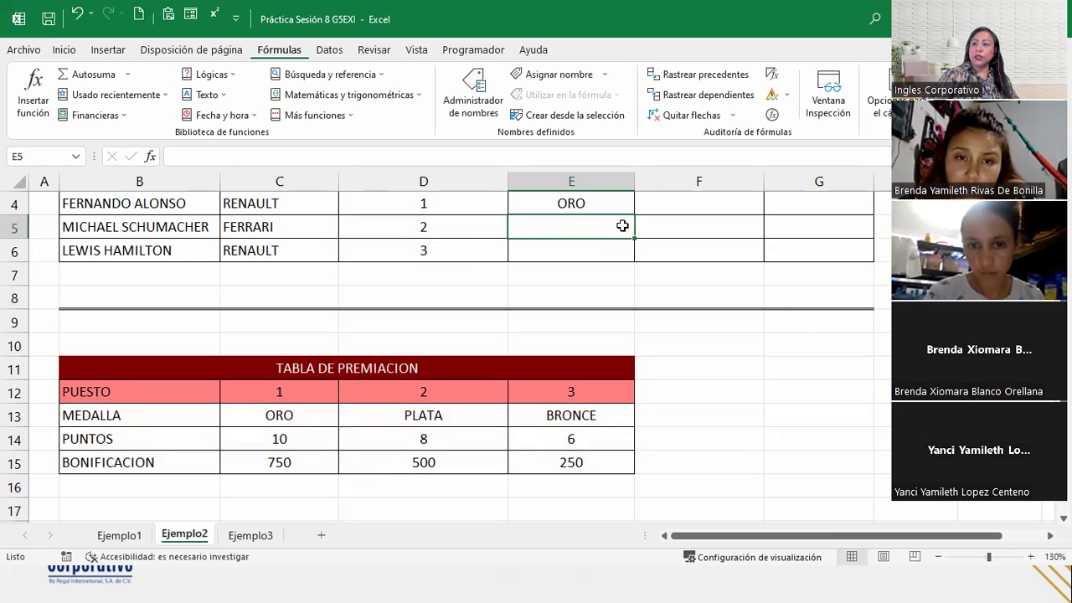
click(614, 206)
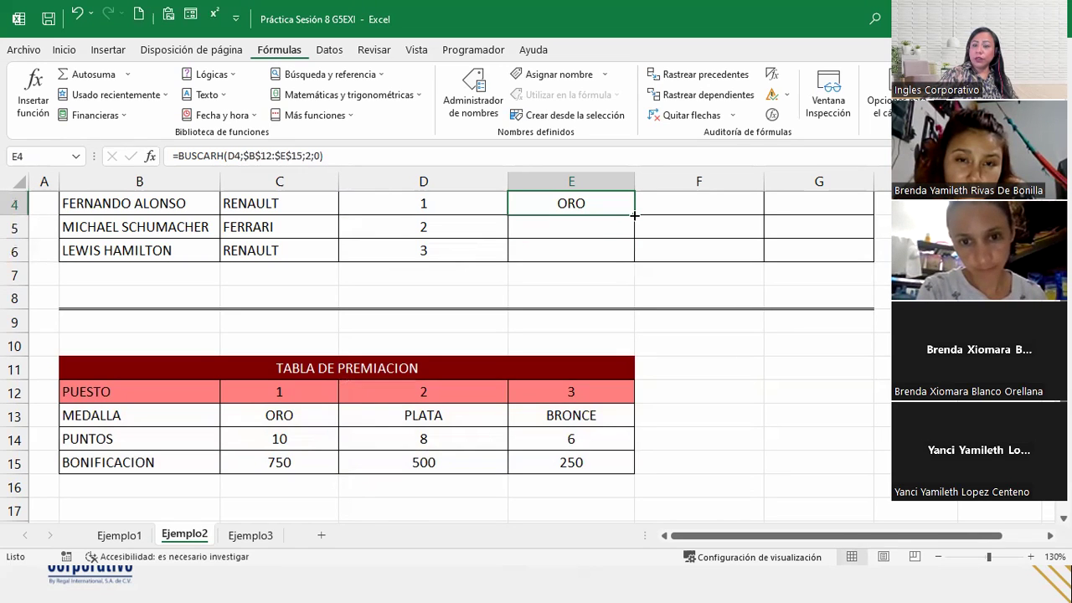
Step: Fill E4's formula down to E6, giving PLATA and BRONCE
drag(634, 215, 604, 251)
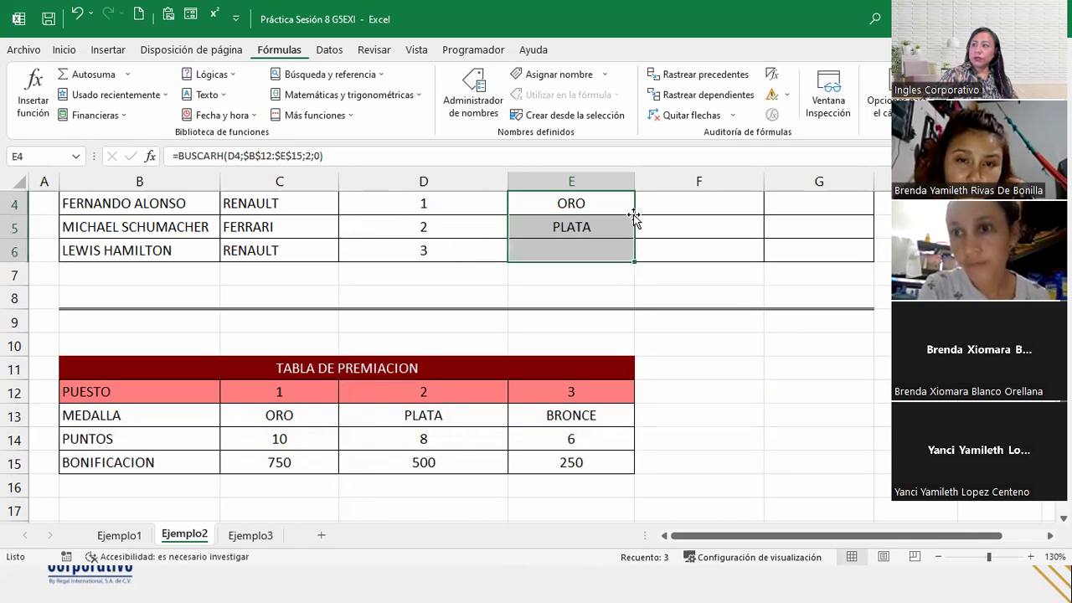
click(600, 248)
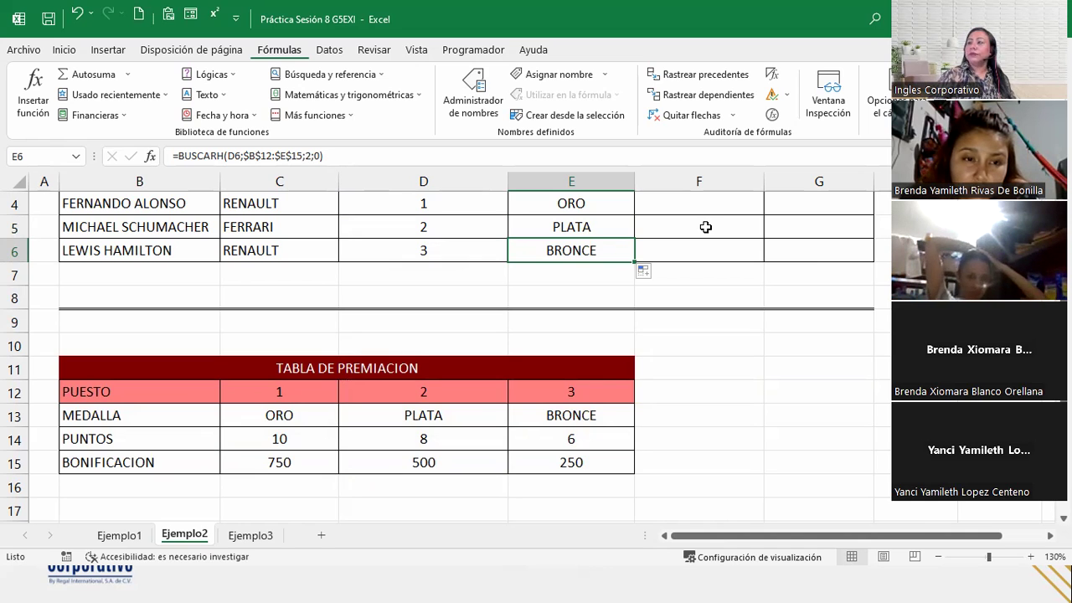
scroll(725, 240, up, 1)
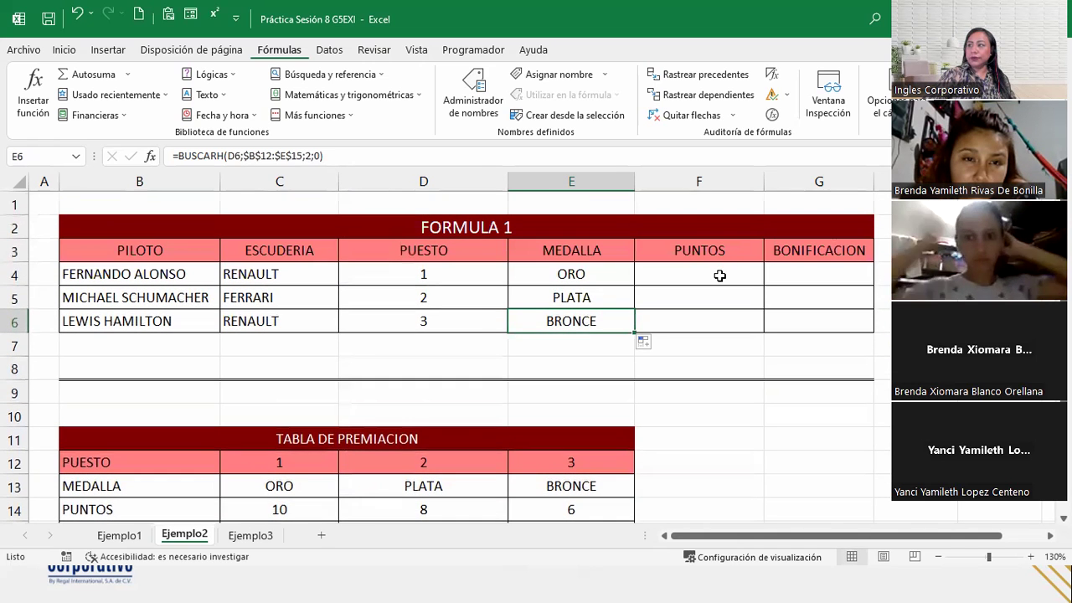
Step: Select F4 and zoom out to 120% so both tables fit
click(719, 276)
click(938, 557)
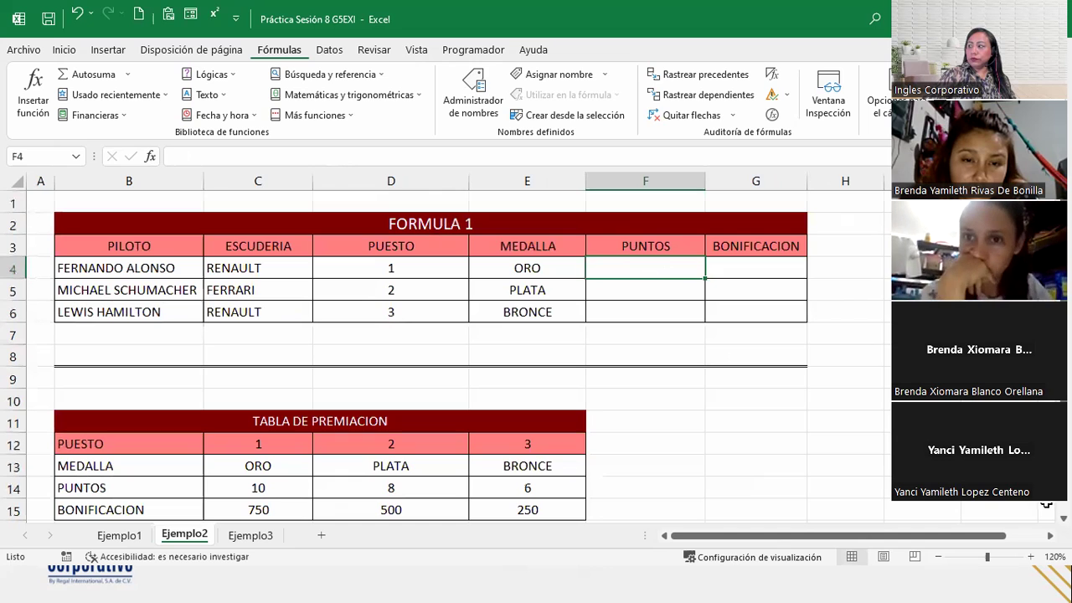
scroll(646, 251, down, 1)
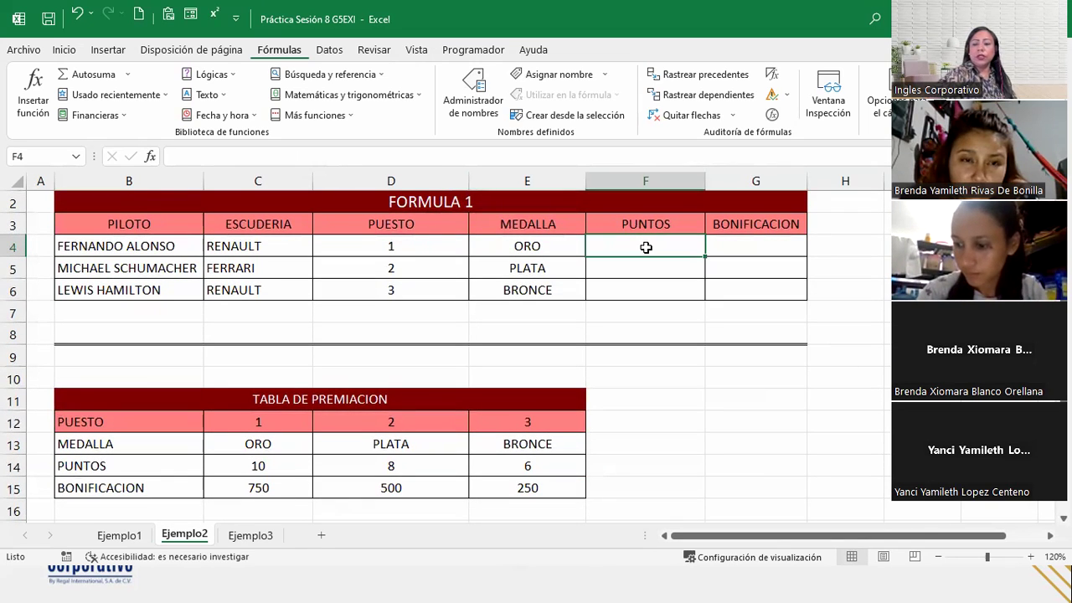
Step: Begin F4's formula as =BUSCARH(D4 using the BUSCARH autocomplete
text(=)
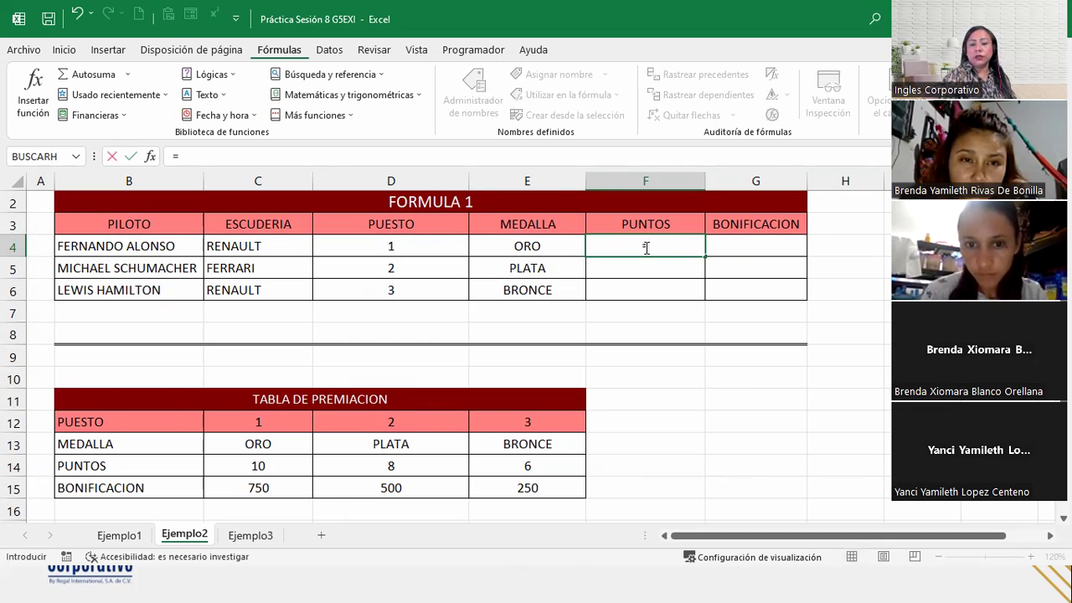
text(busc)
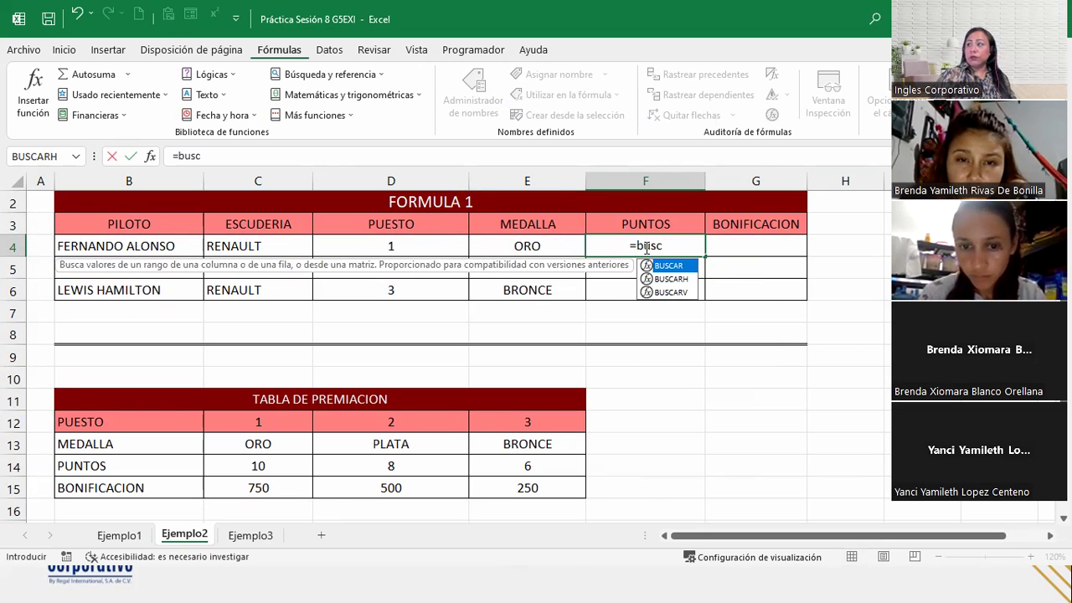
double_click(669, 279)
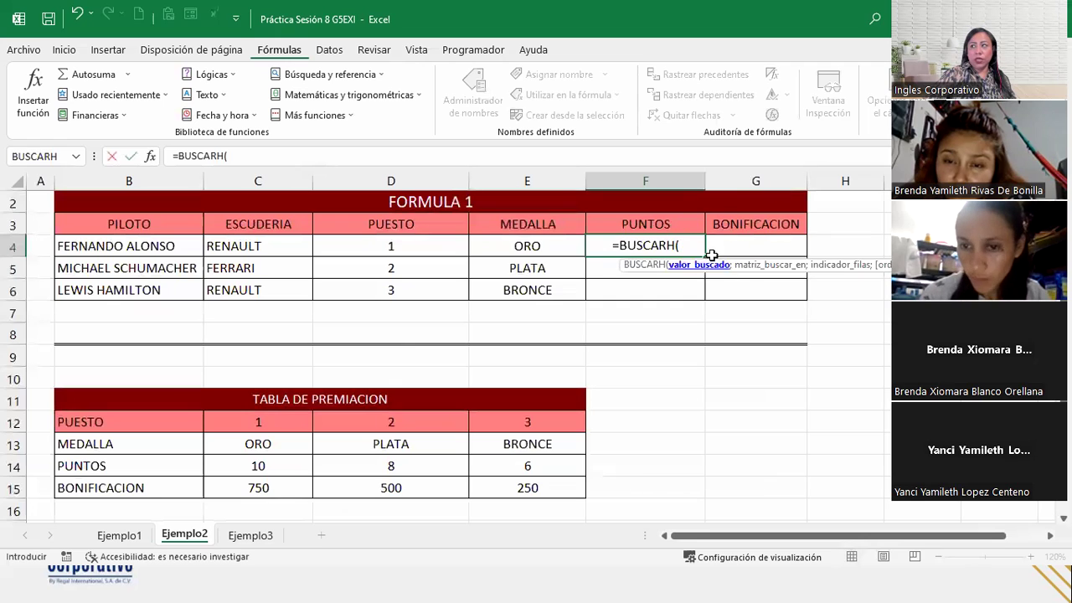
click(434, 248)
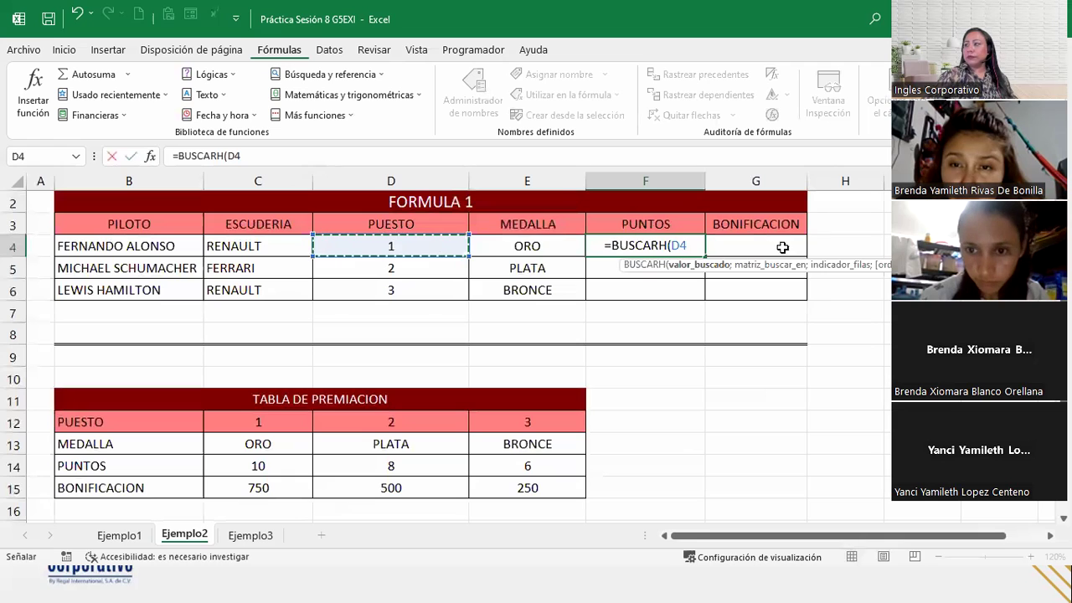
Step: Add the absolute prize-table range $B$12:$E$15 to F4's formula
text(;)
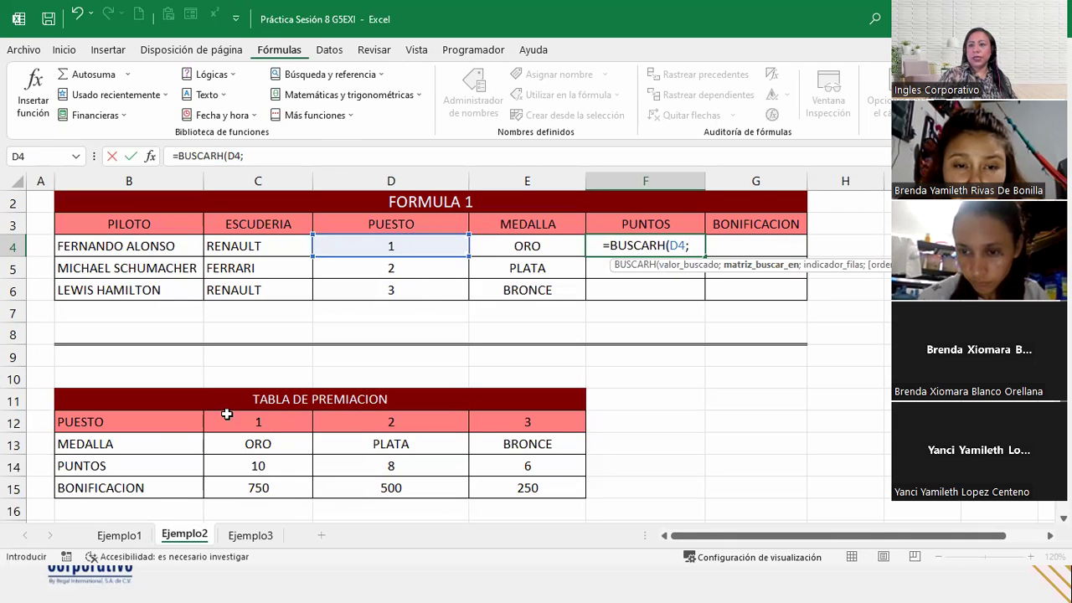
drag(153, 423, 494, 491)
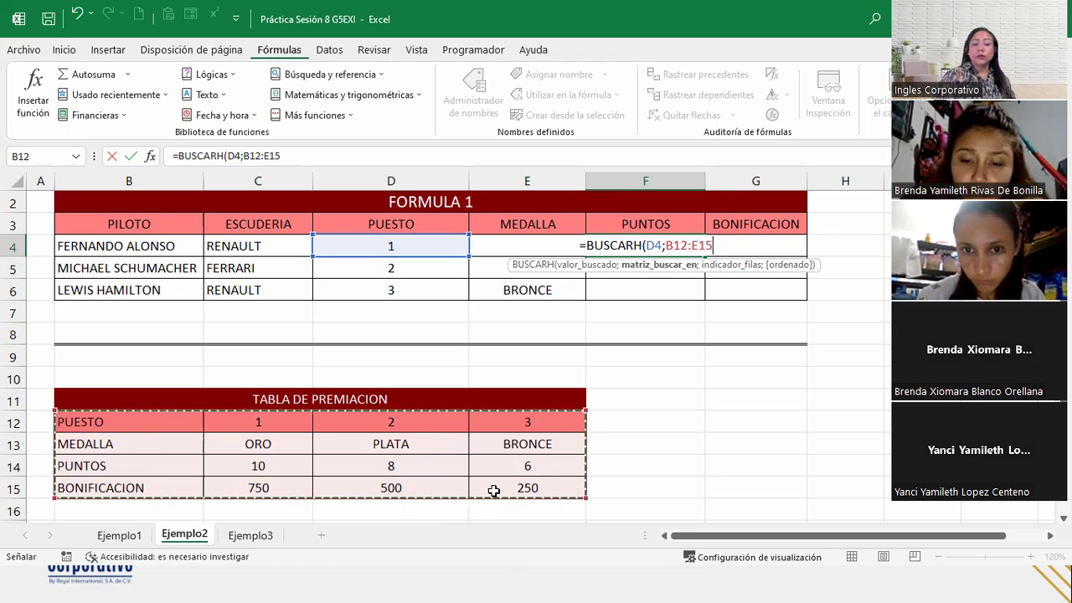
key(F4)
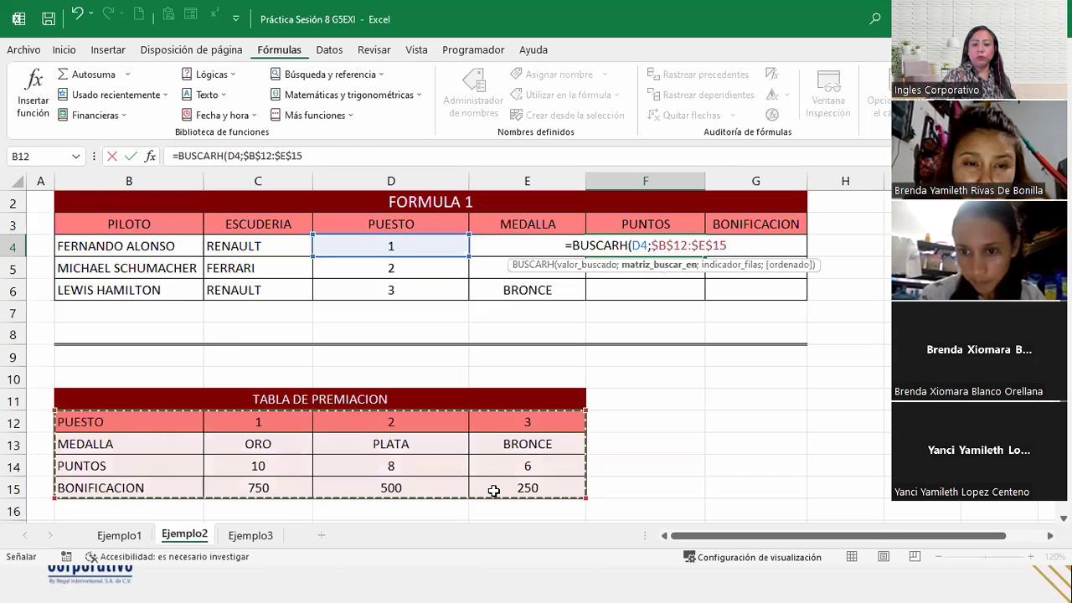
text(;)
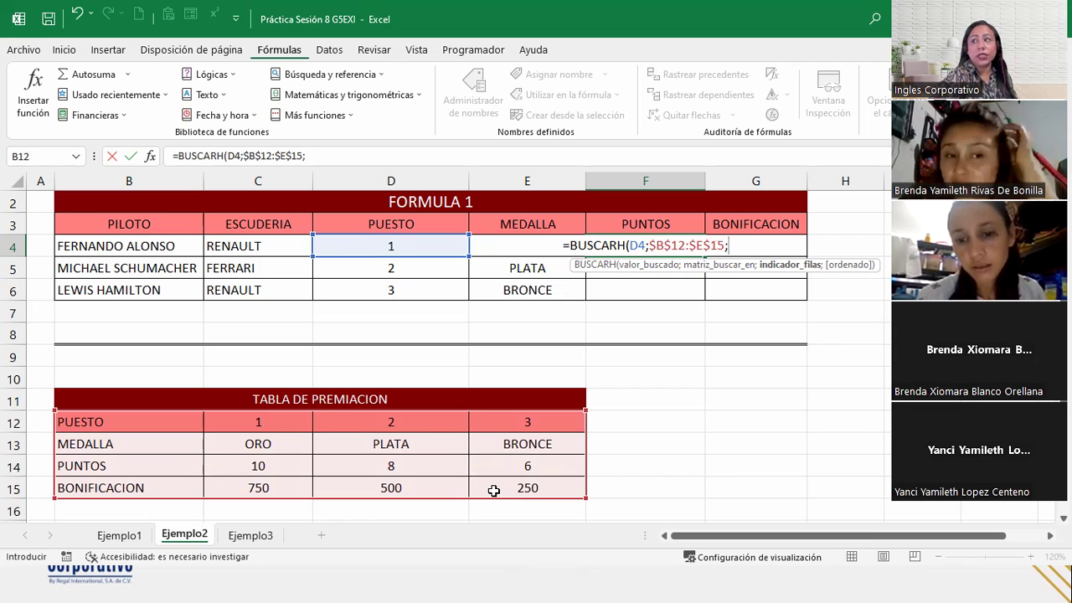
Step: Complete F4 as =BUSCARH(D4;$B$12:$E$15;3;0), showing 10 points
text(3)
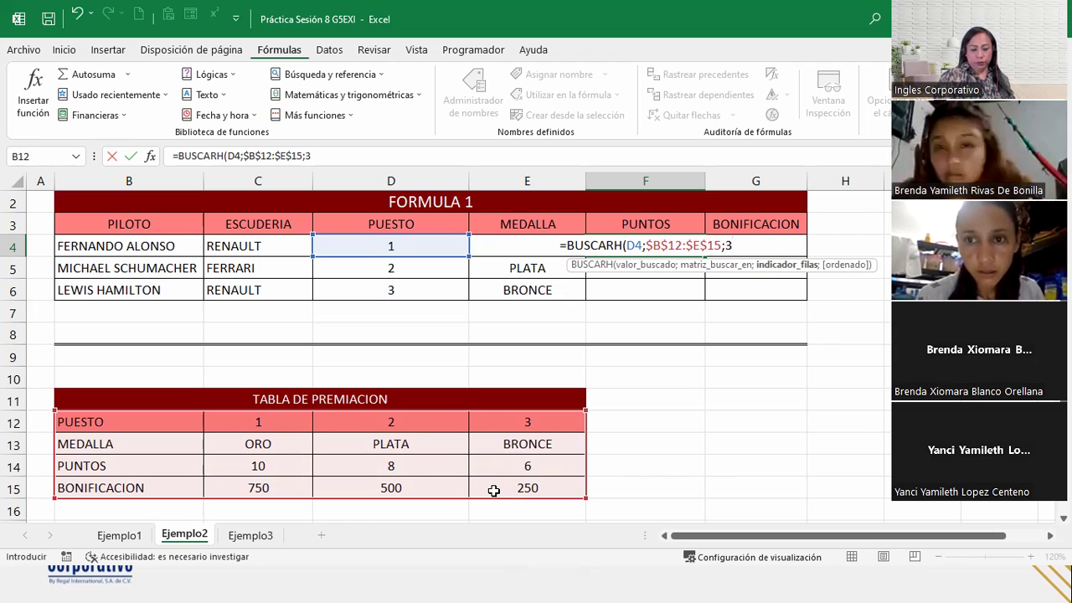
text(;)
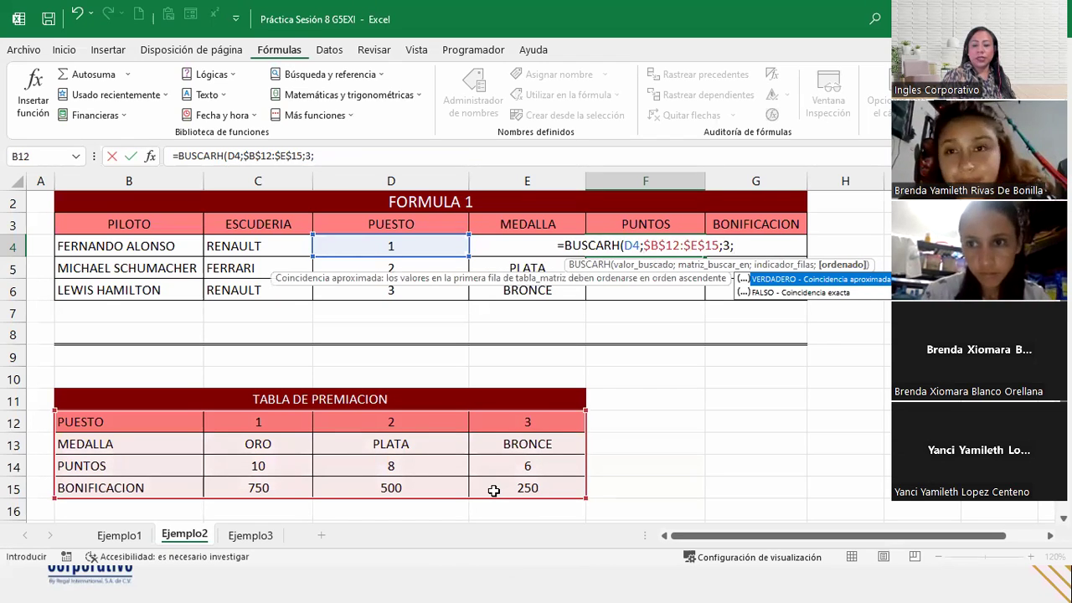
text(0)
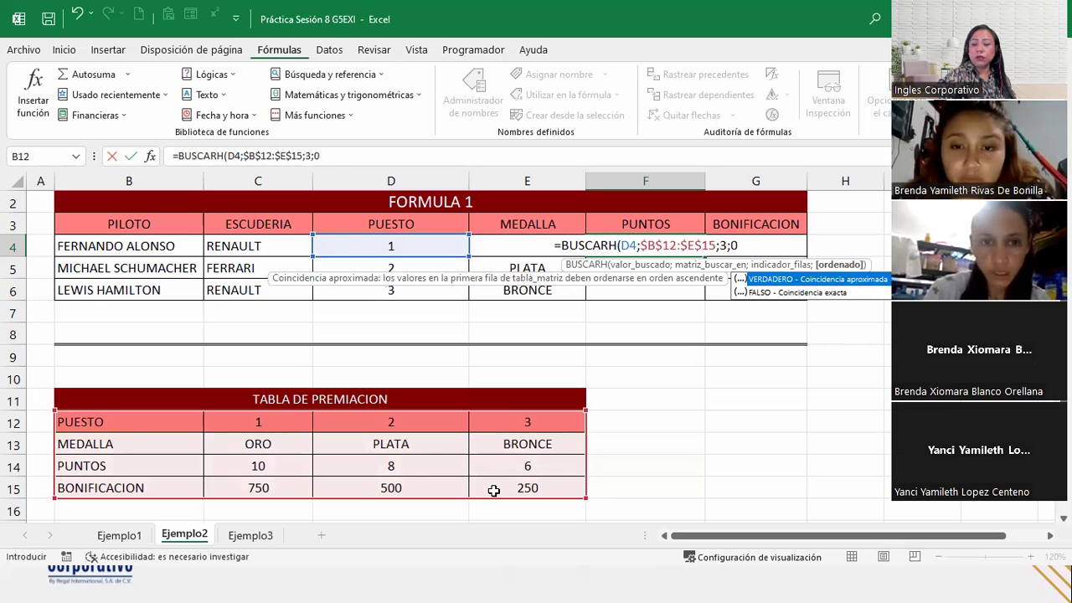
text())
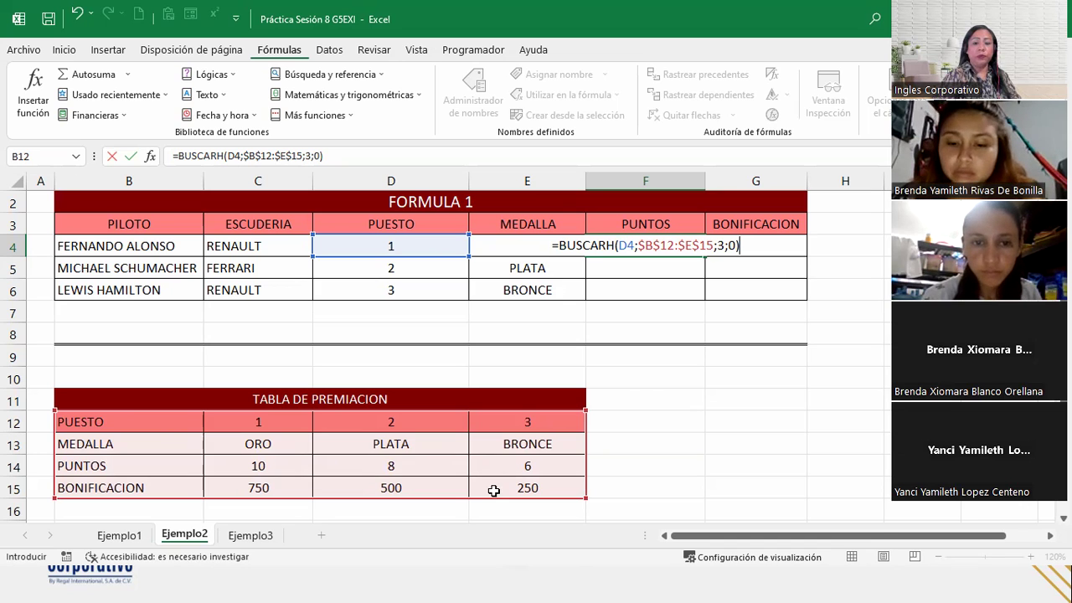
key(Return)
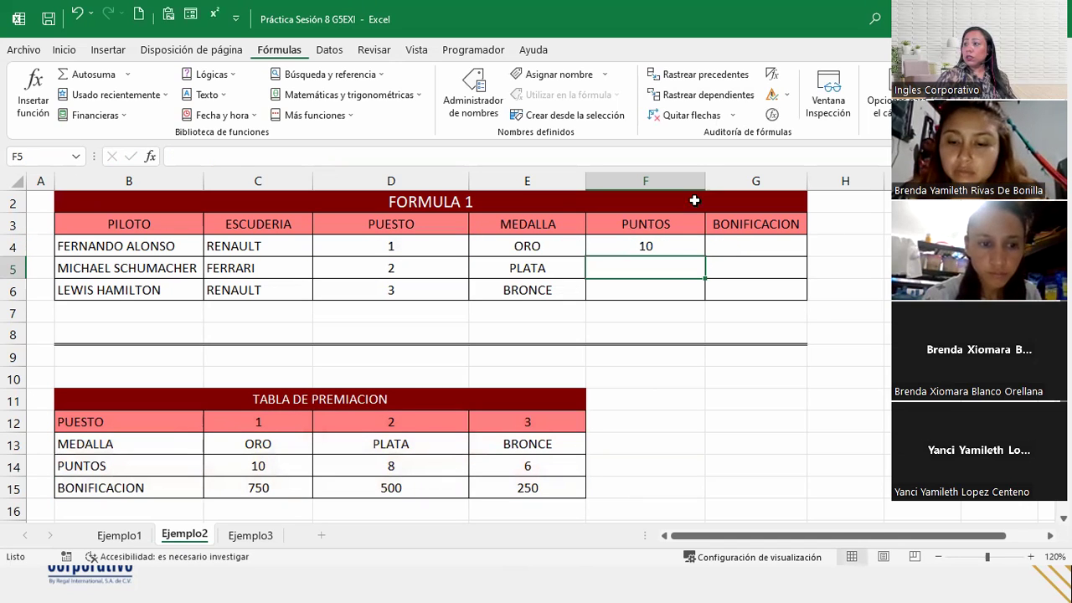
Step: Fill the F4 points formula down to F6, giving 10, 8 and 6 points
click(682, 242)
drag(706, 260, 706, 293)
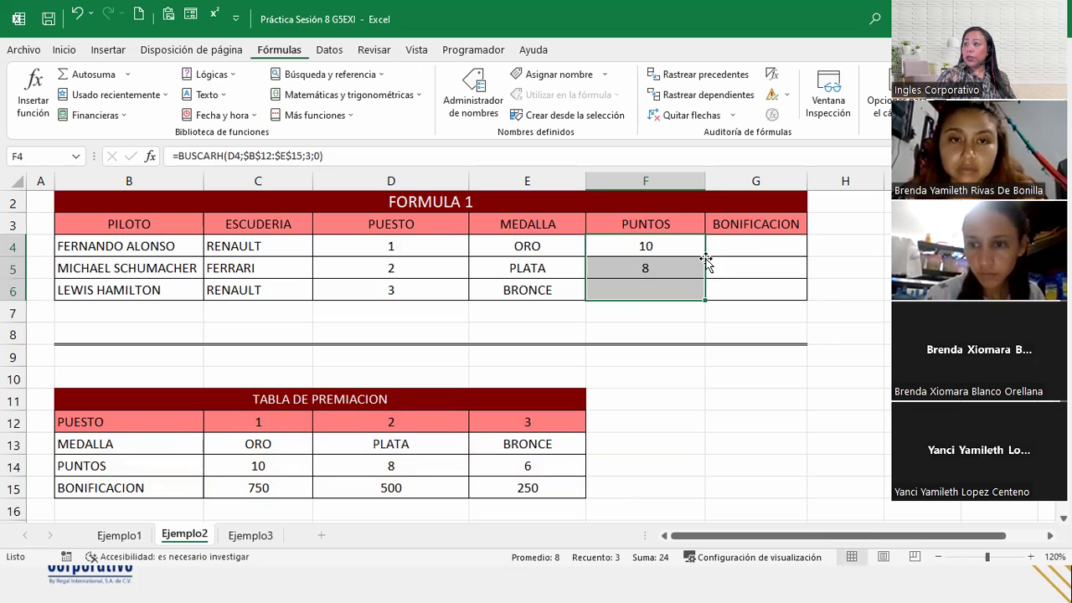
click(760, 251)
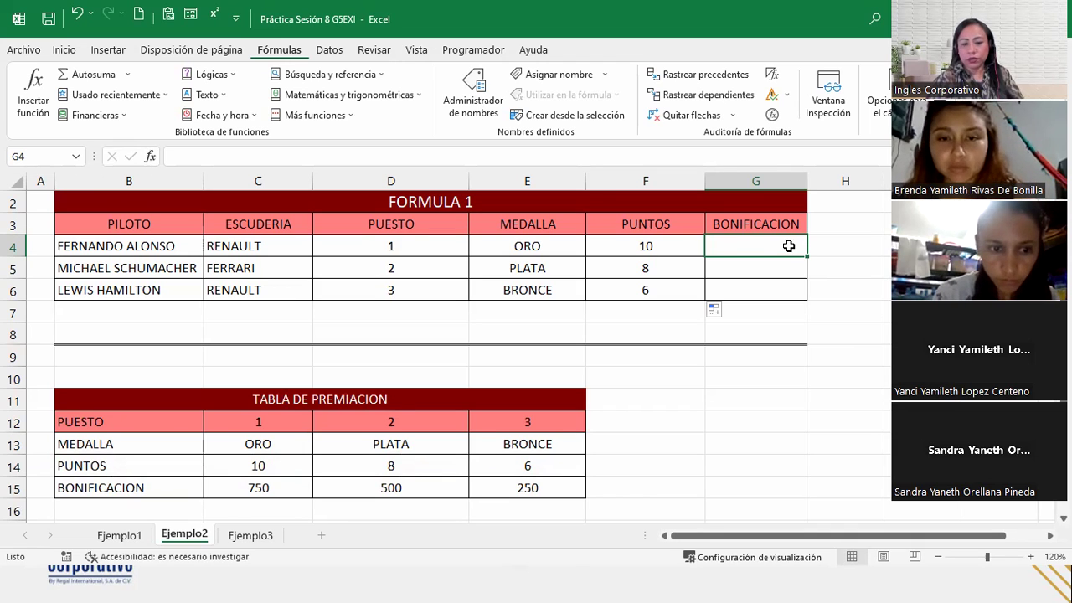
Step: Enter =BUSCARH(D4;$B$12:$E$15;4;0) in G4 to look up the bonus
text(=)
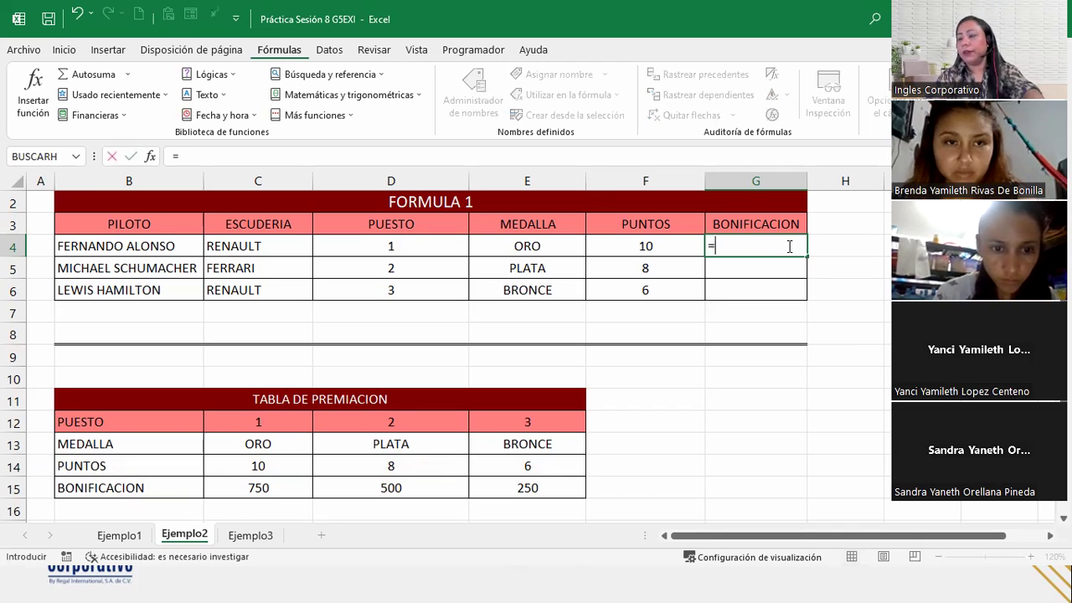
text(buscar)
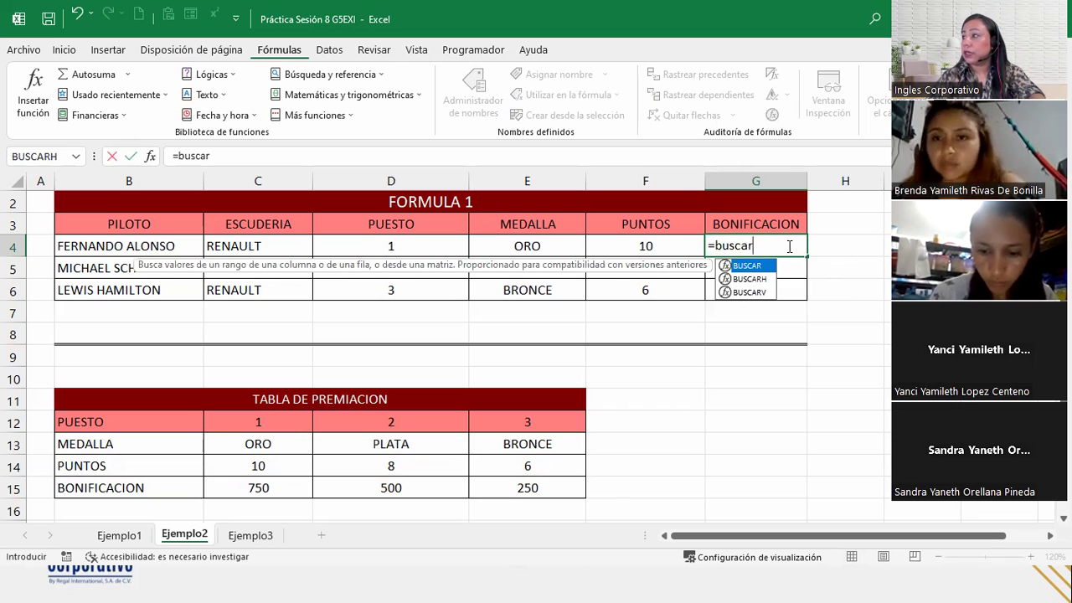
text(h()
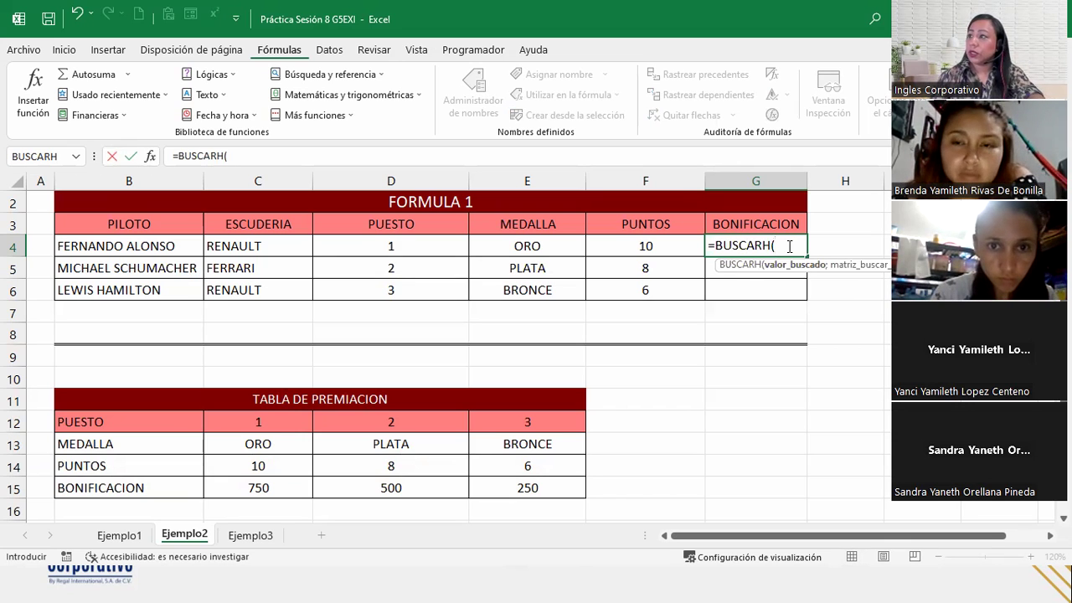
click(426, 247)
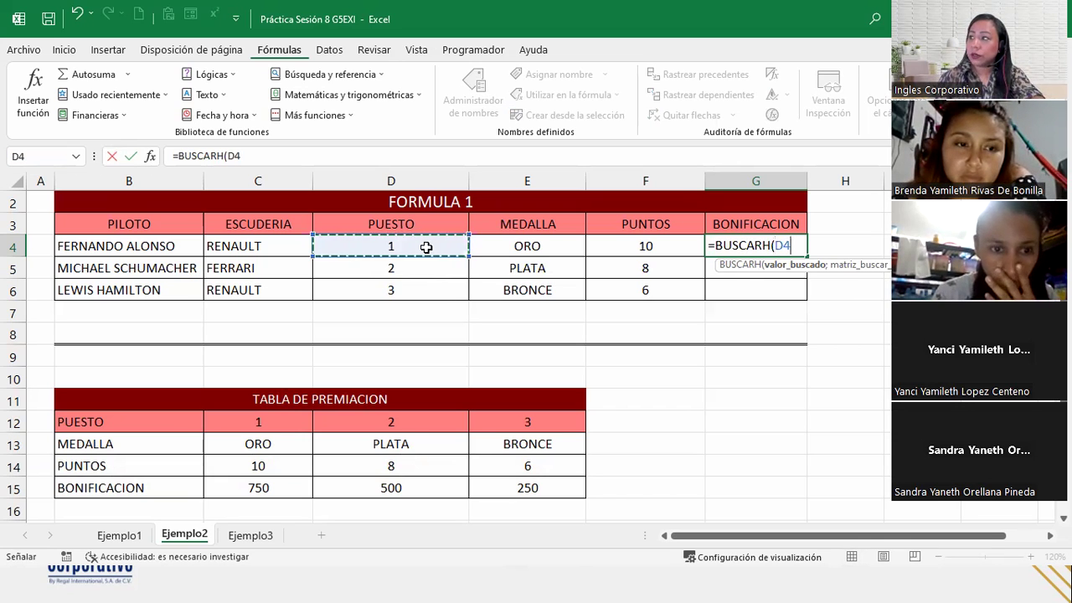
text(;)
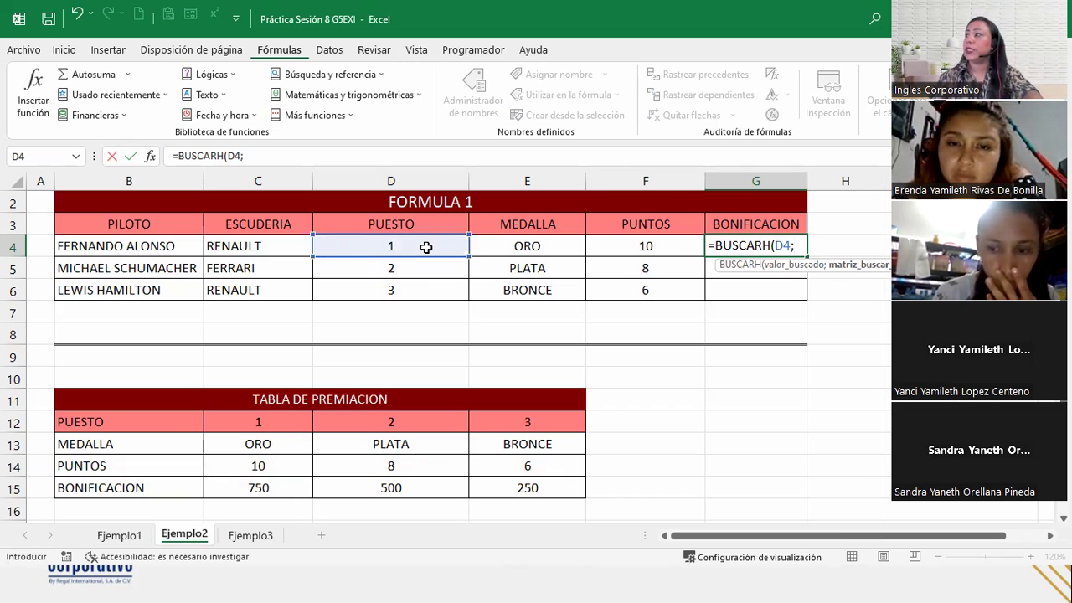
drag(151, 428, 518, 485)
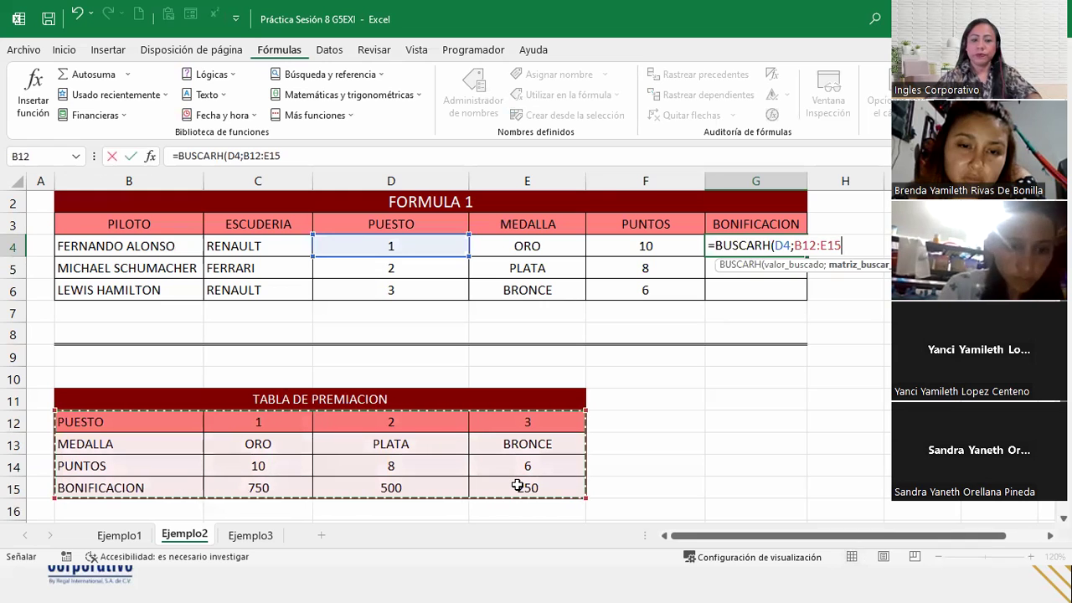
key(F4)
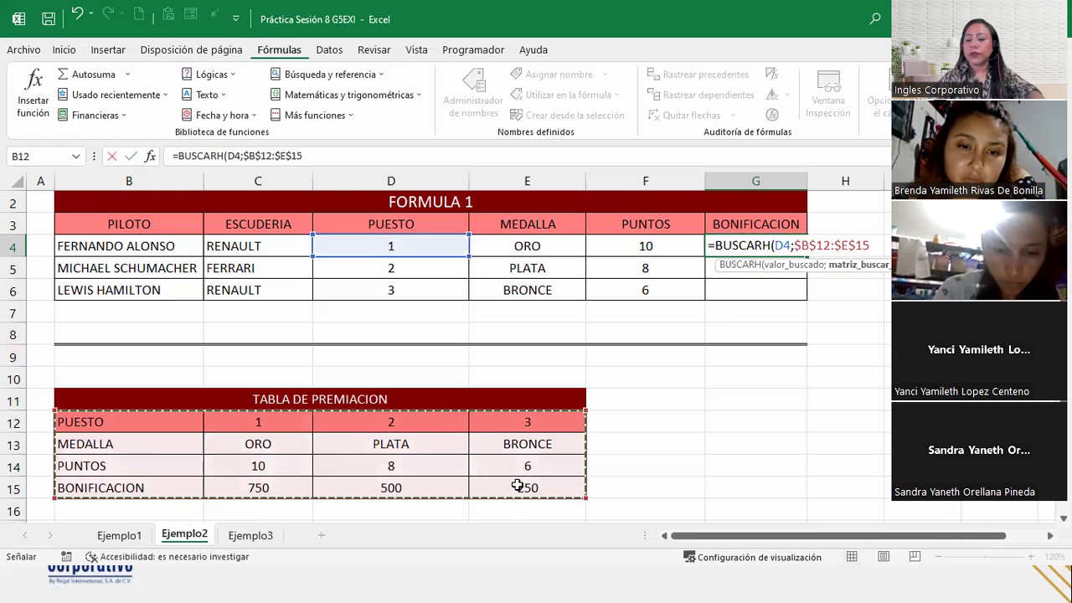
text(;)
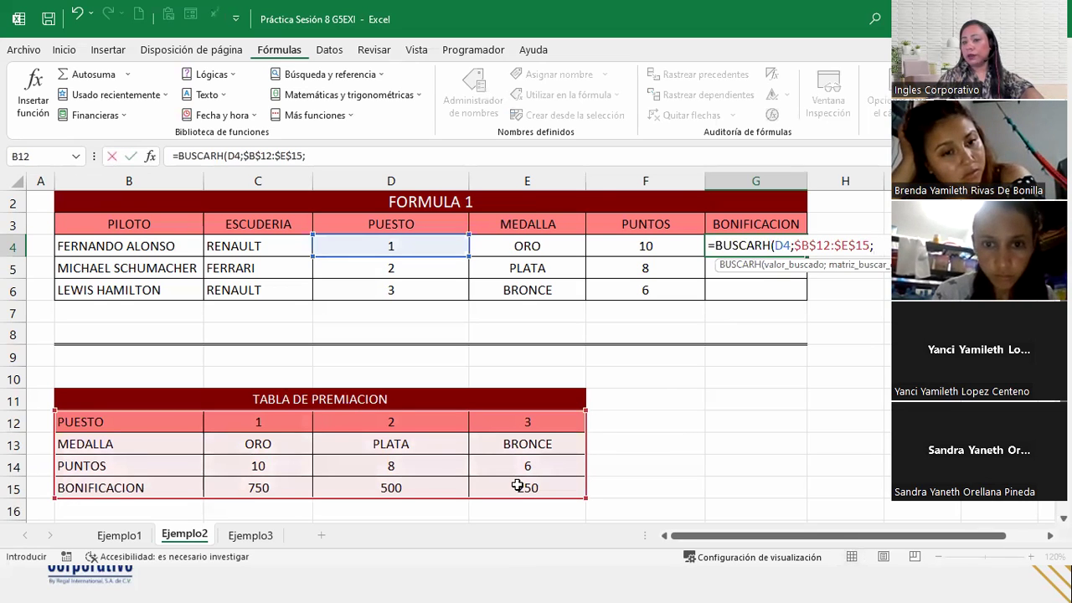
text(4)
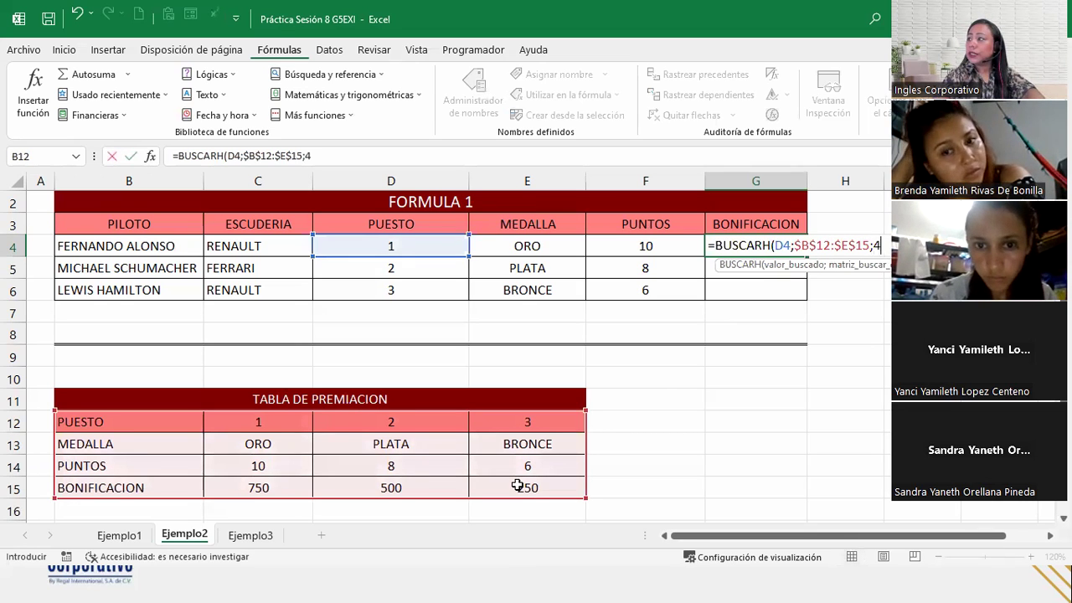
text(;)
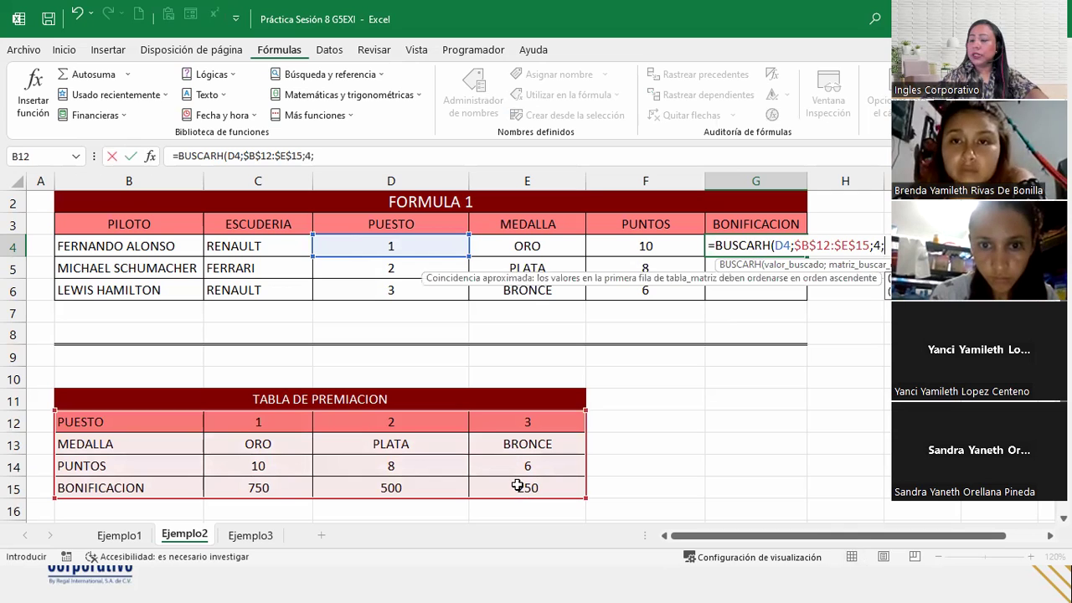
text(0))
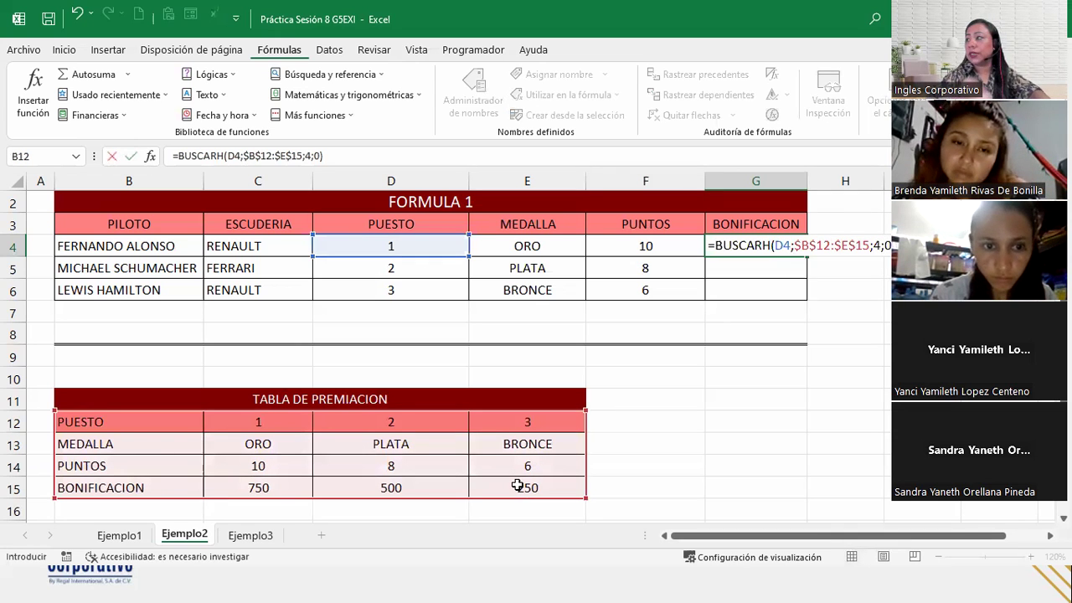
key(Return)
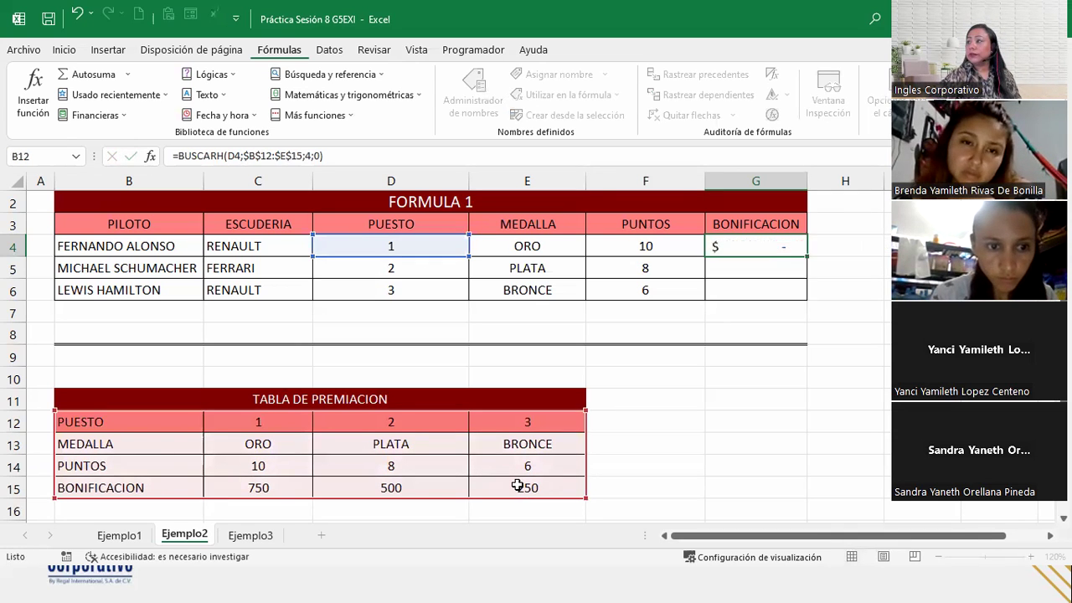
Step: Fill the G4 bonus formula down to G6, showing $750.00, $500.00 and $250.00
click(793, 246)
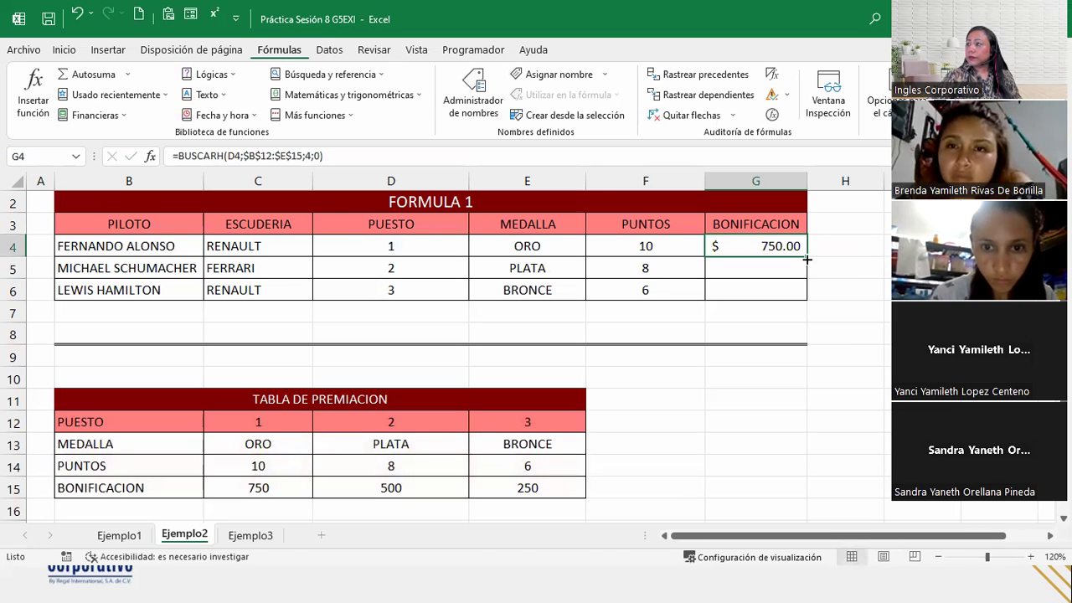
double_click(806, 259)
click(775, 267)
click(774, 249)
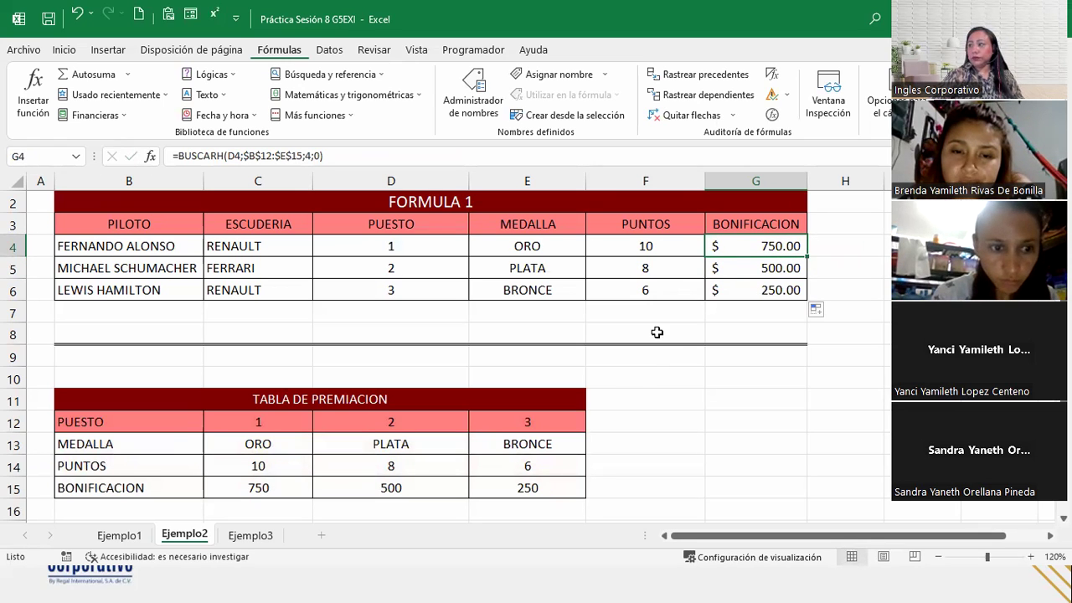
scroll(717, 263, up, 1)
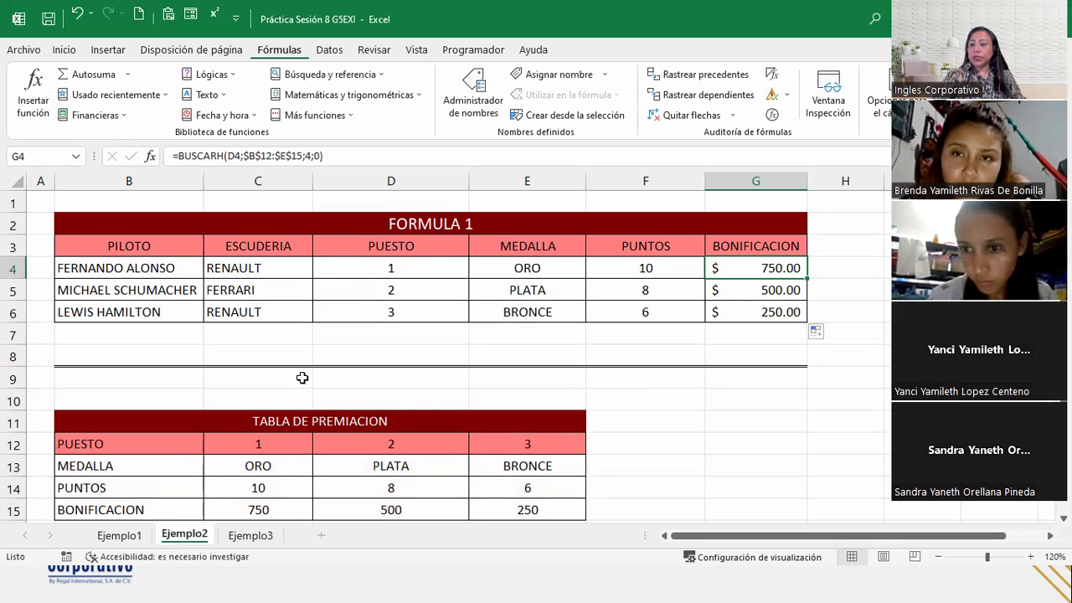
click(251, 535)
scroll(503, 334, down, 5)
scroll(503, 334, up, 5)
click(90, 249)
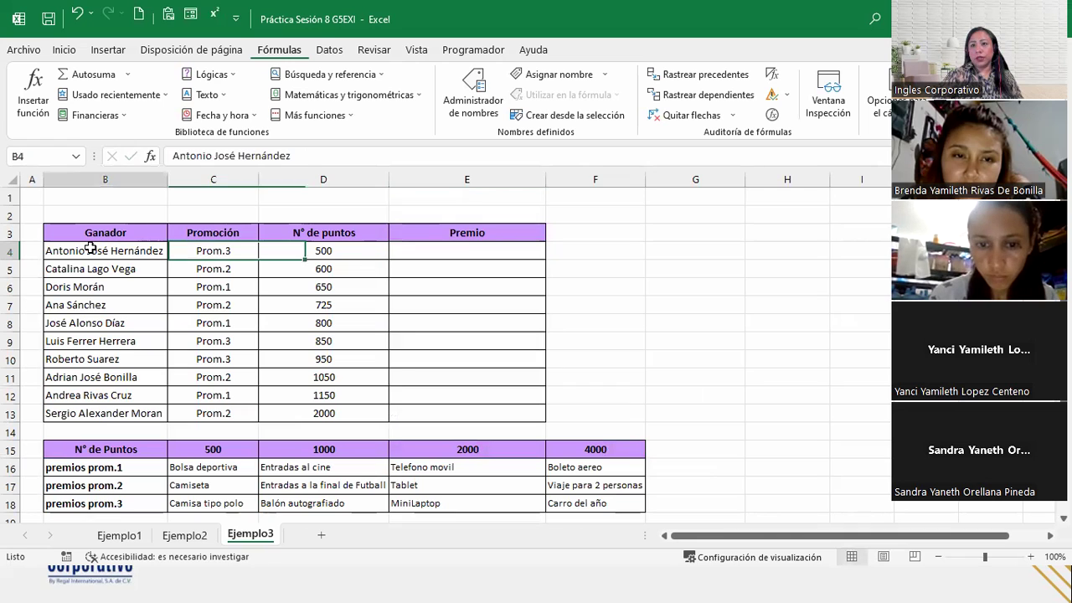
click(223, 250)
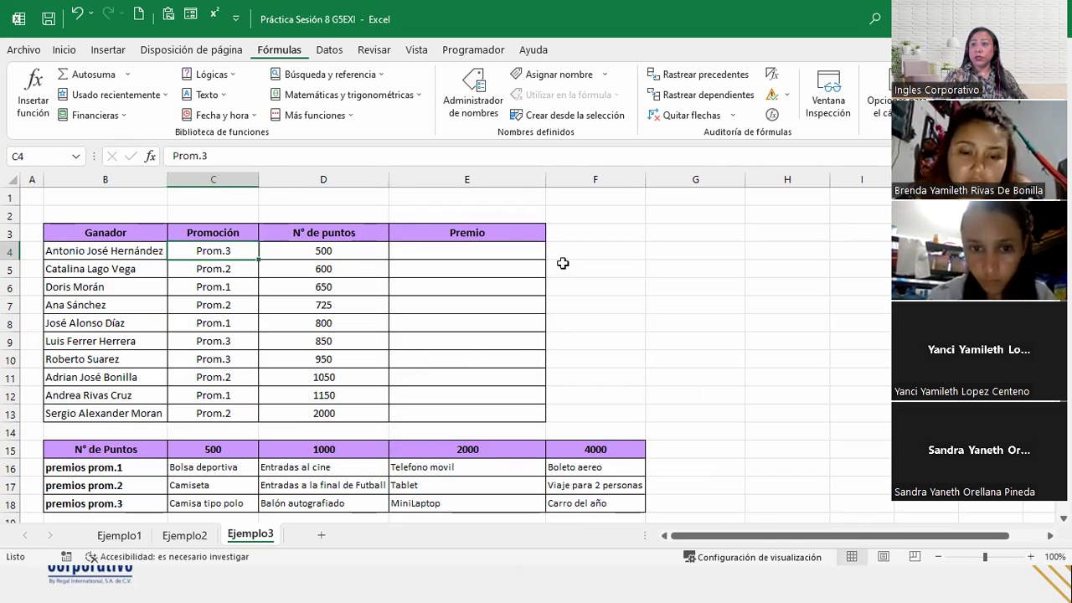
click(327, 249)
click(409, 249)
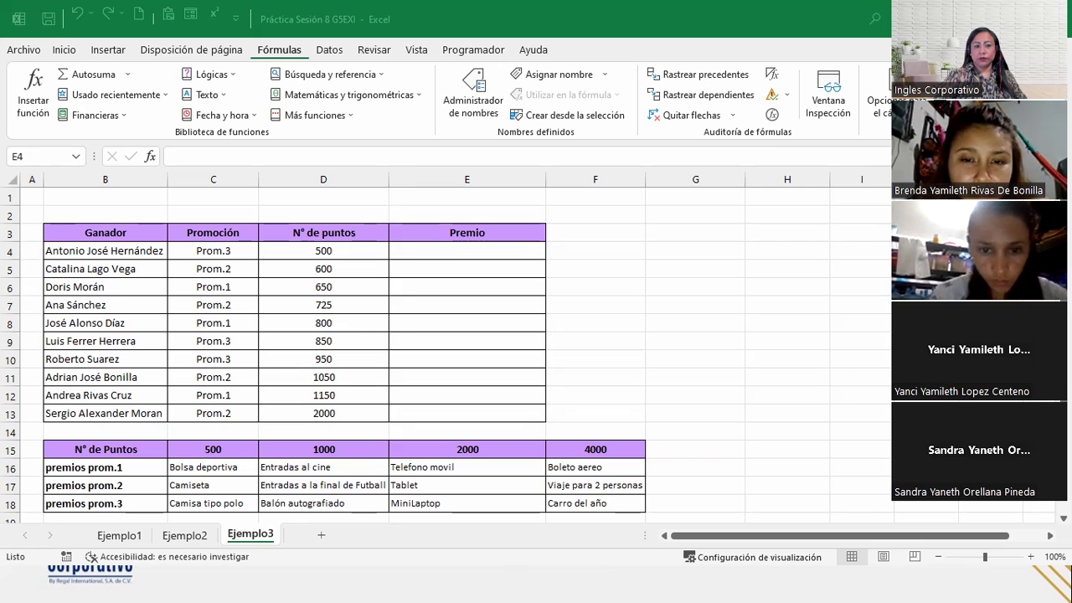
Step: Switch to the other open workbook and return to the Ejemplo3 workbook
click(606, 7)
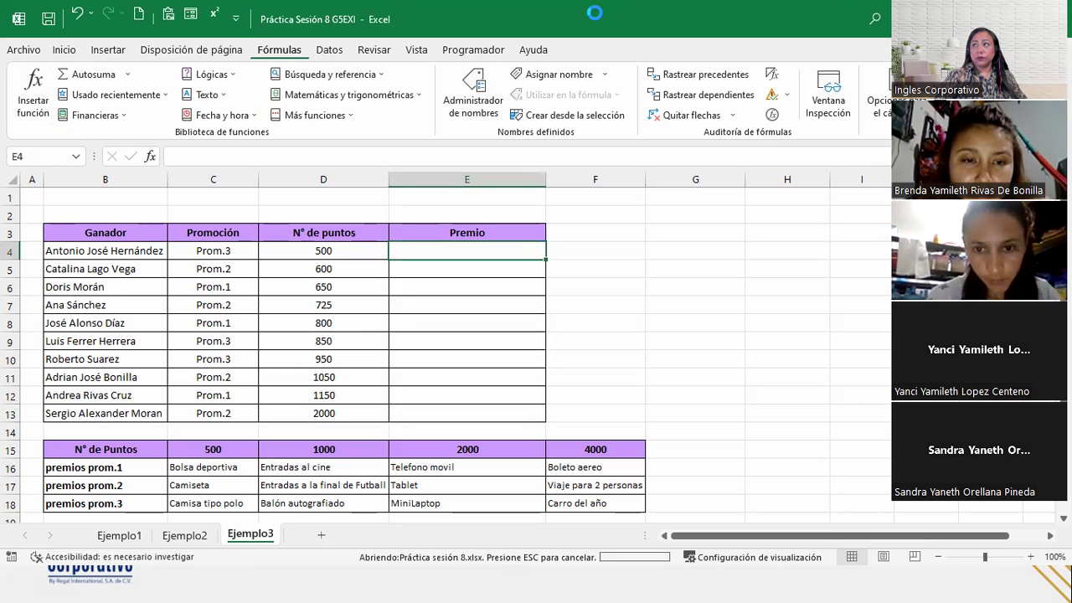
key(ctrl+Tab)
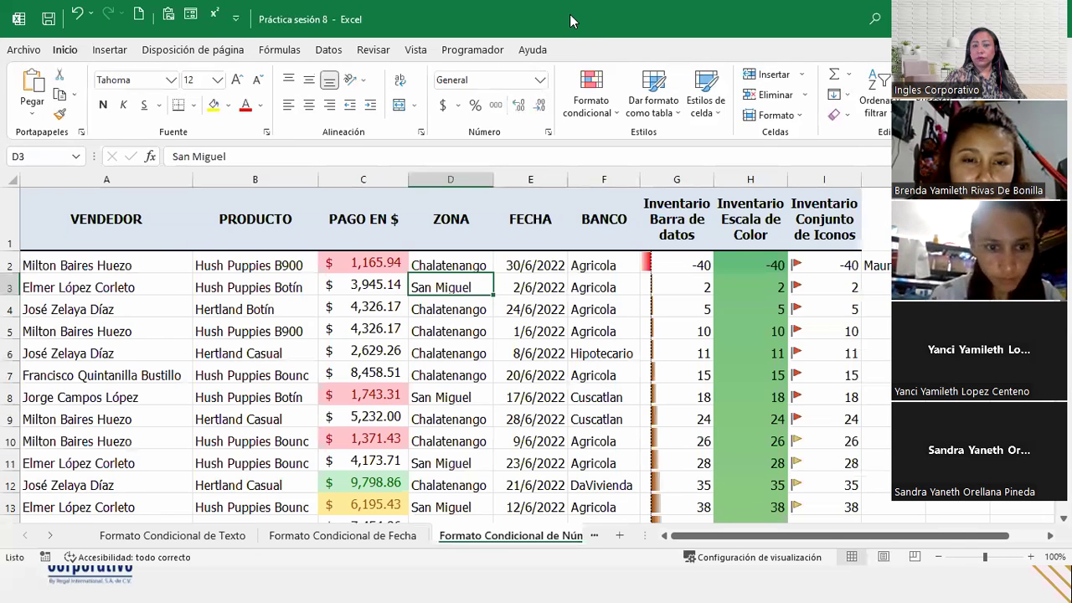
key(ctrl+Tab)
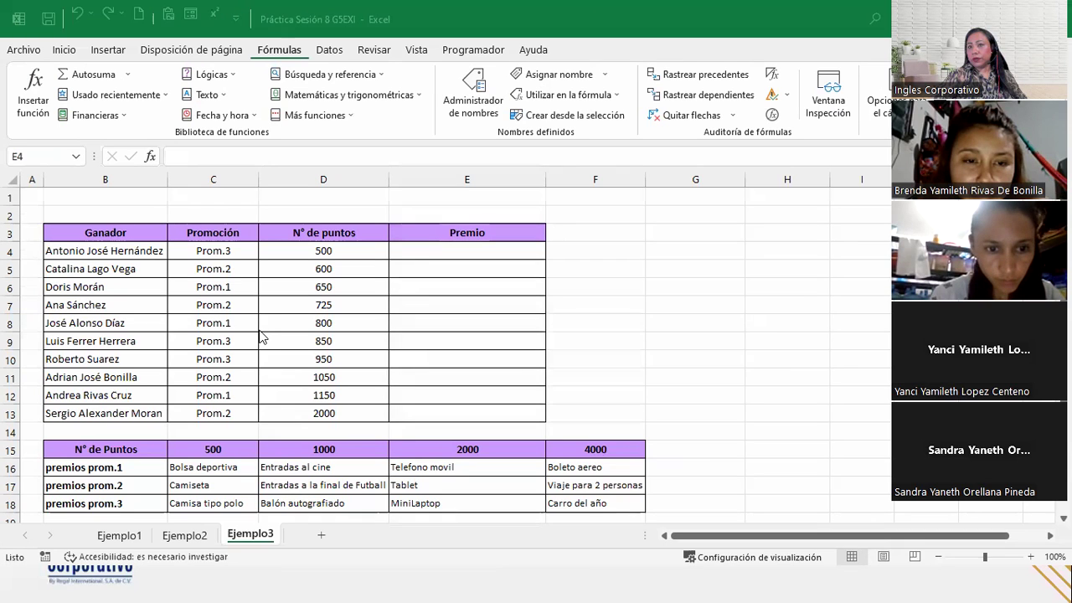
Step: Zoom to fit the selection B3:F18 so both tables fill the window, then select E4
scroll(175, 377, down, 1)
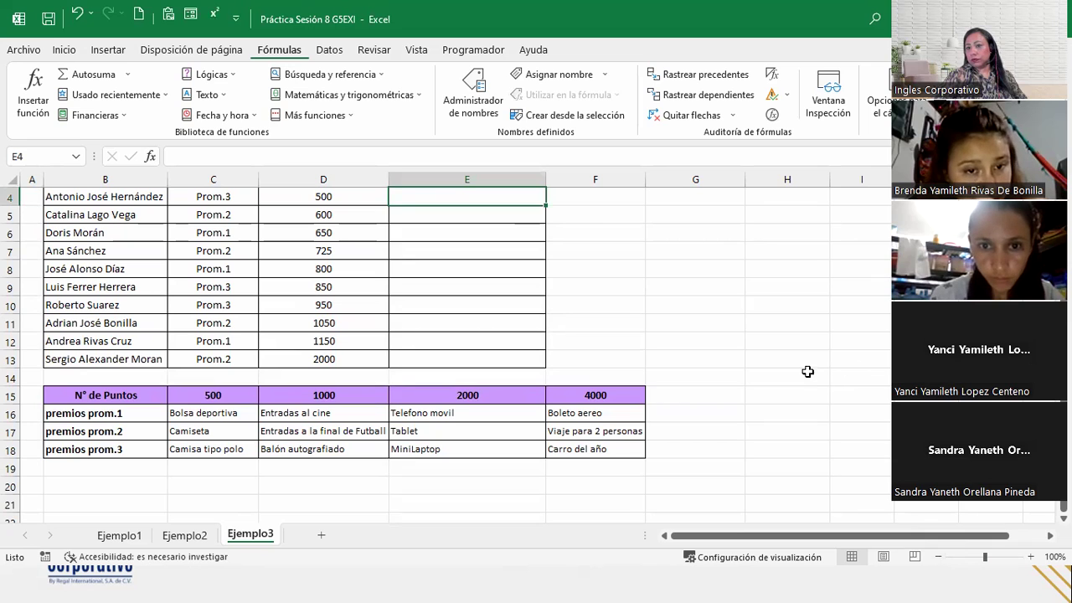
click(237, 451)
scroll(237, 452, up, 1)
mouse_move(67, 231)
mouse_down()
mouse_move(537, 421)
mouse_move(591, 501)
mouse_up()
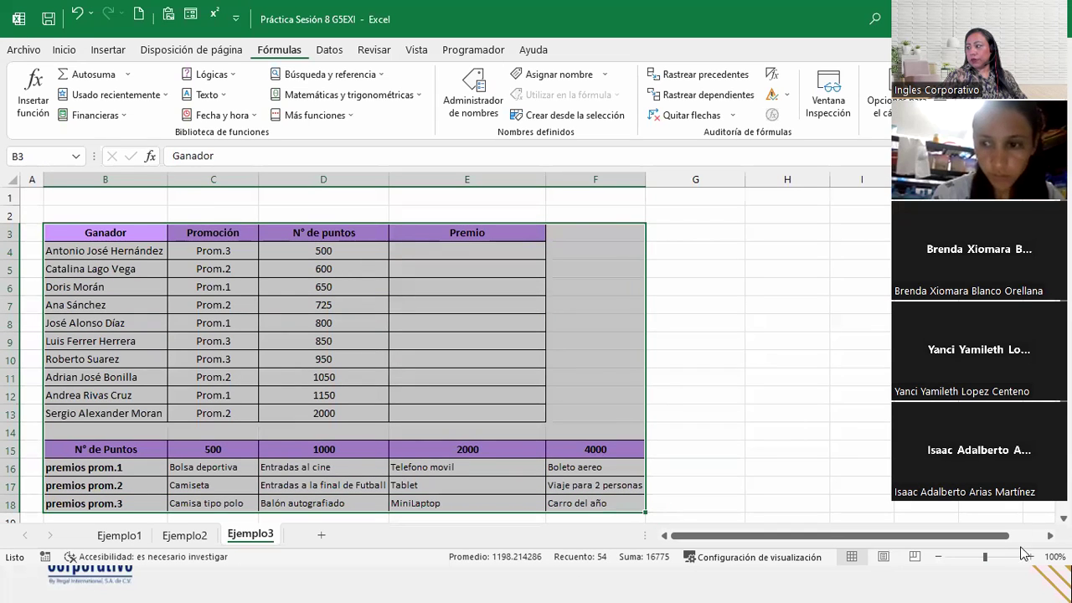
click(1054, 556)
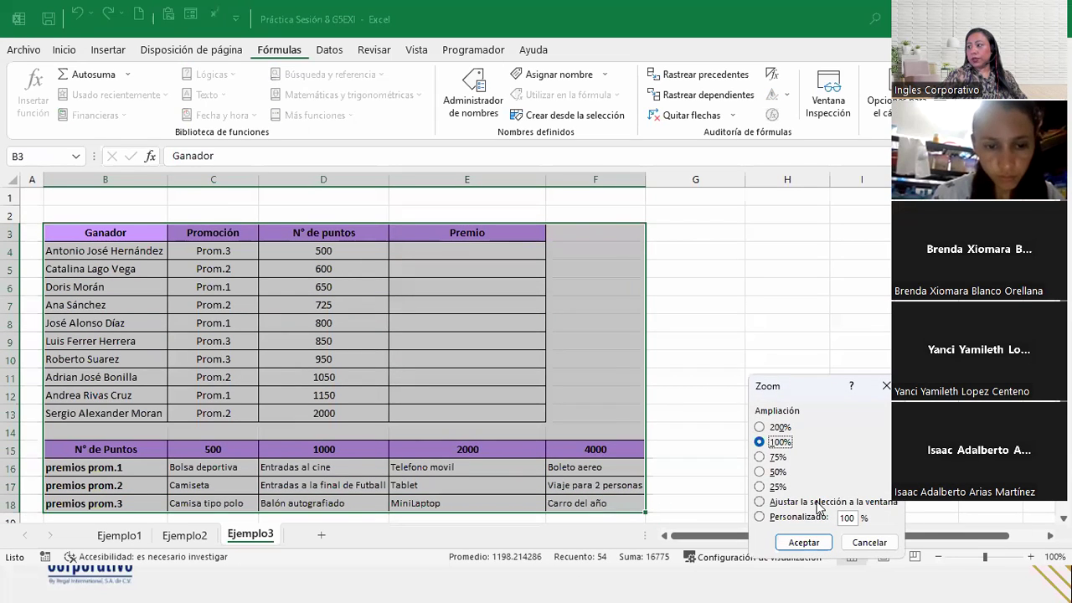
click(846, 502)
click(804, 542)
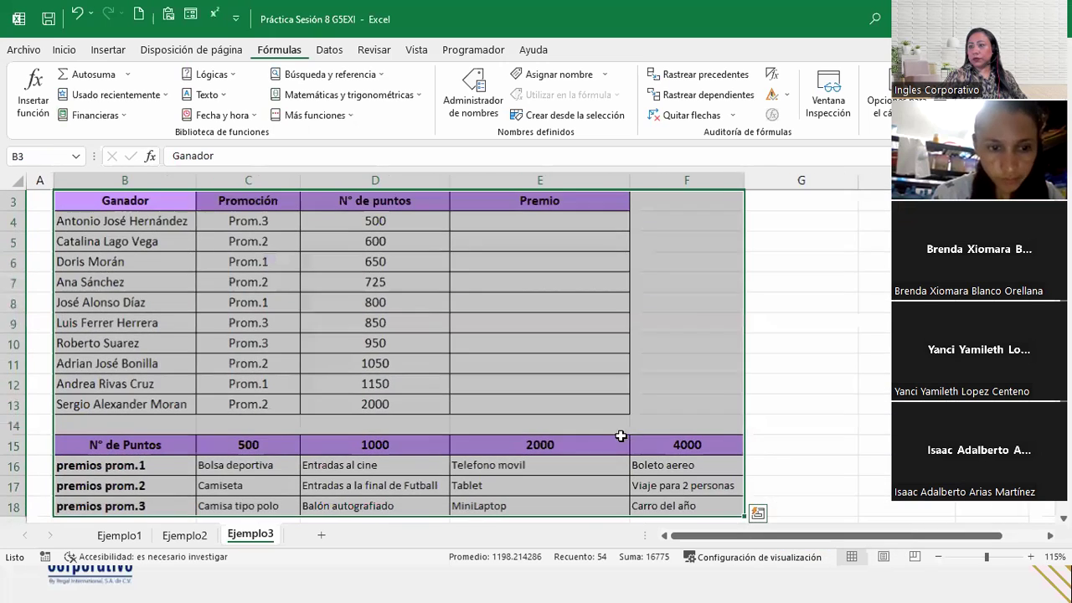
click(215, 253)
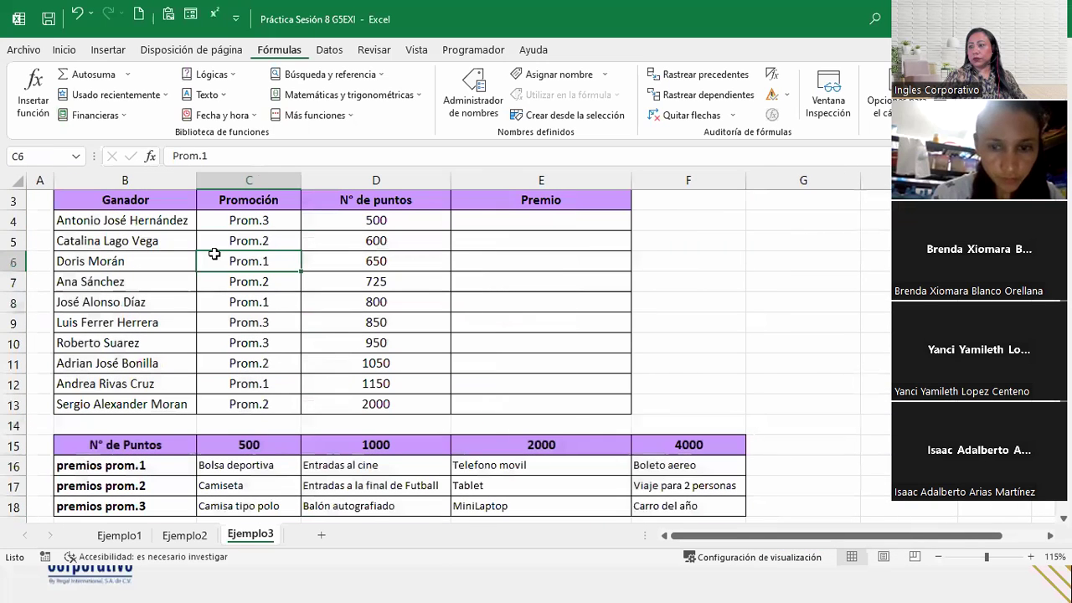
click(508, 216)
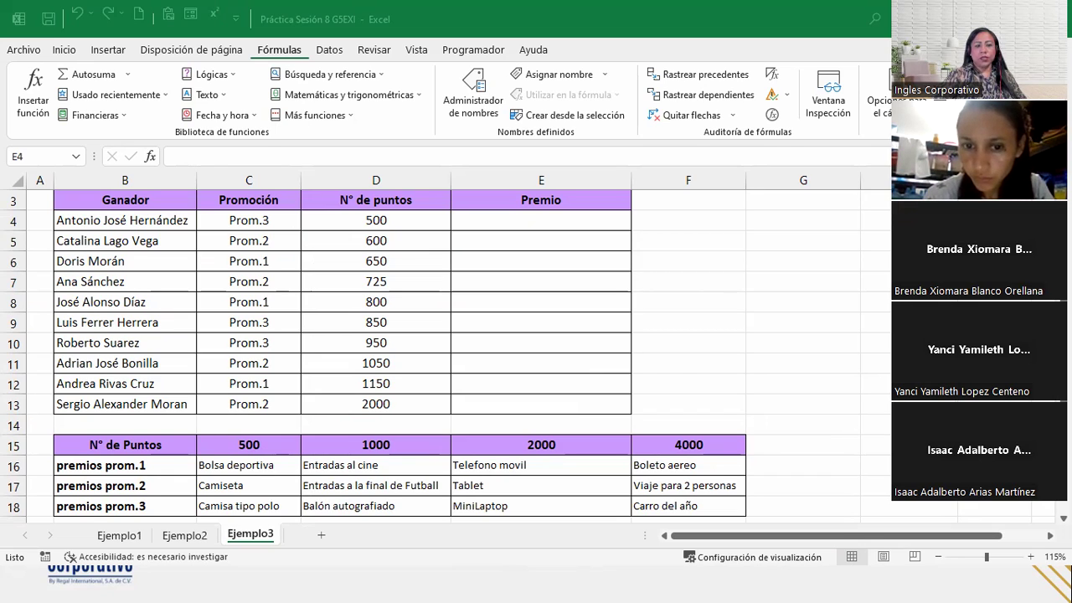
click(566, 14)
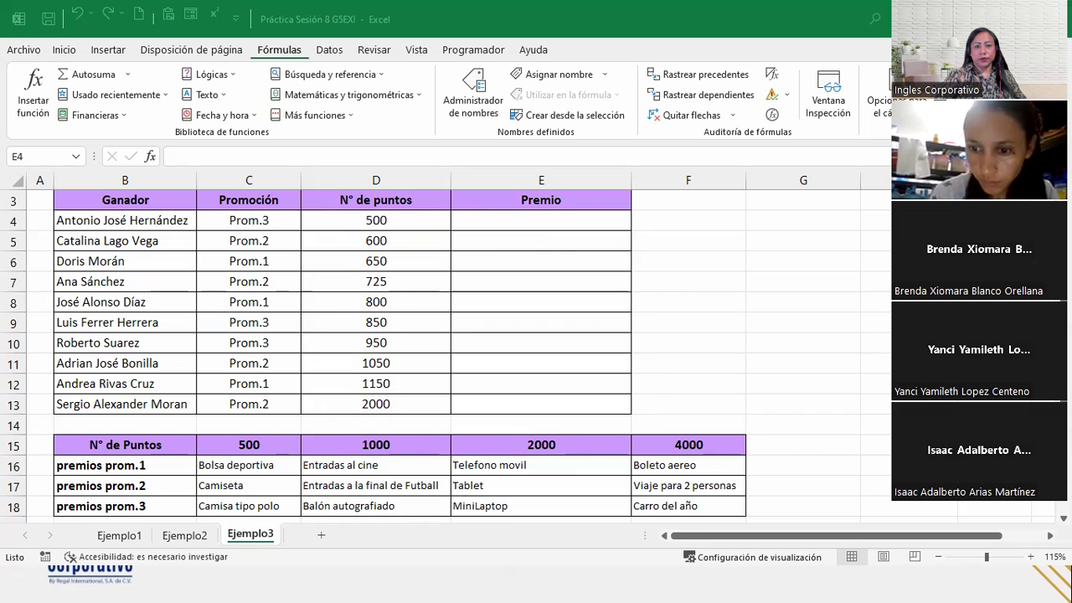
click(510, 224)
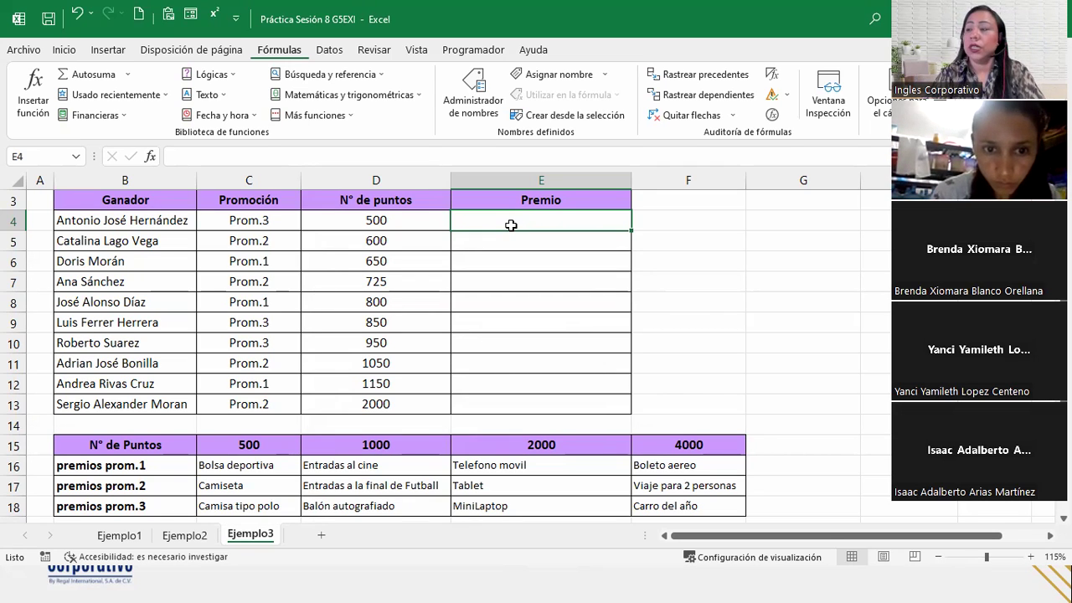
Step: Start =BUSCARH(D4; in E4, using the prizes table B15:F18 as lookup range
text(=)
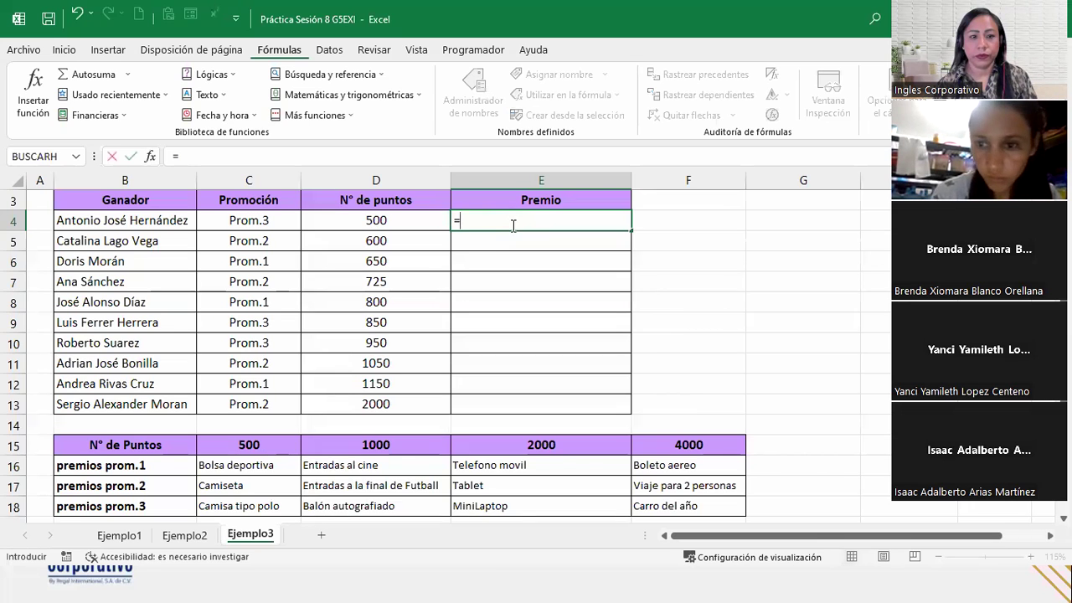
text(buscar)
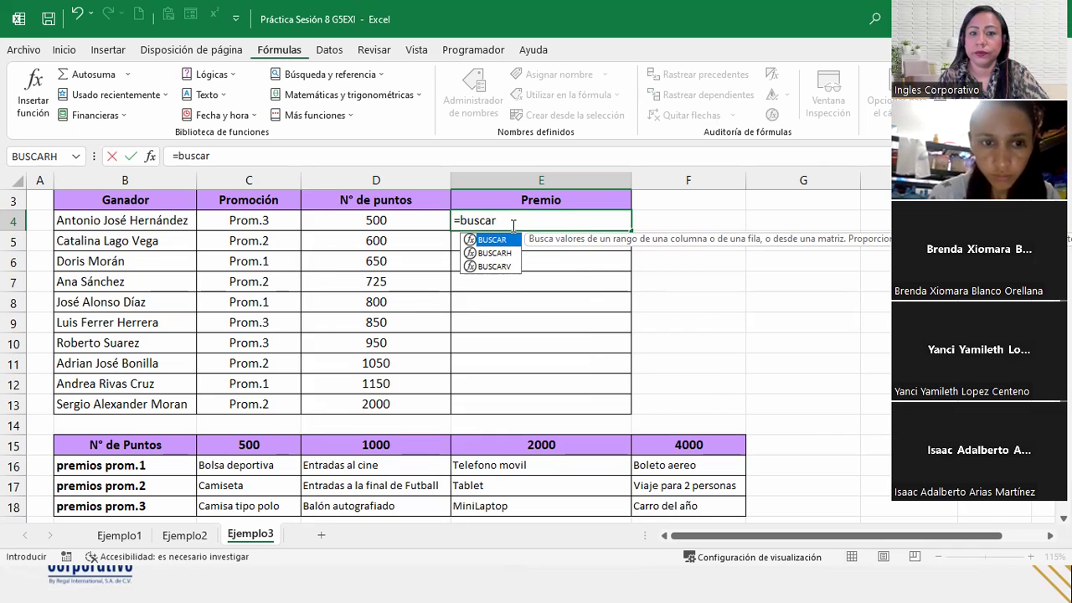
key(Down)
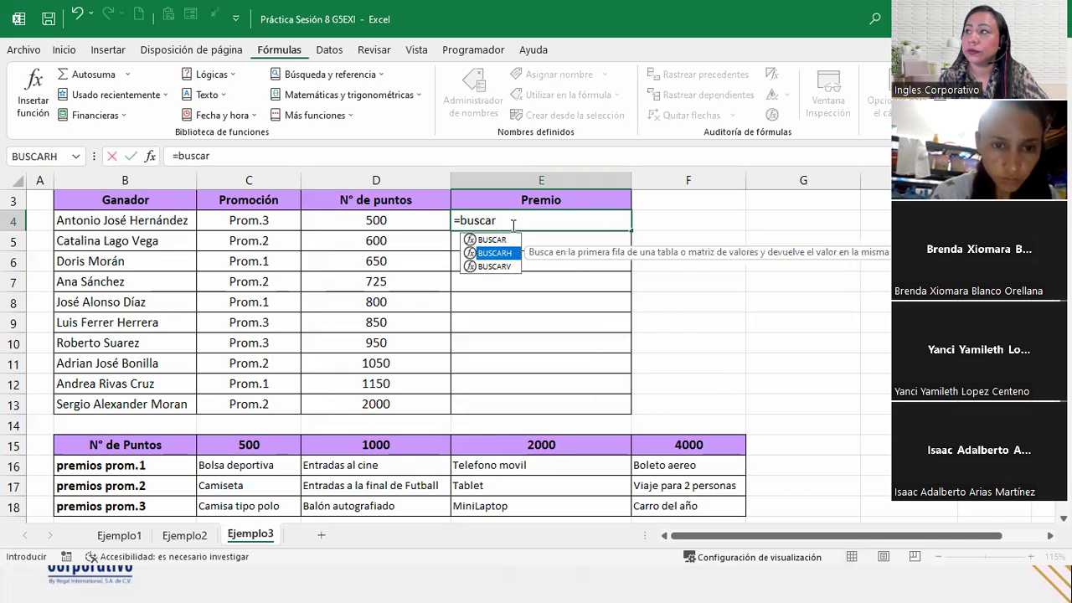
key(Tab)
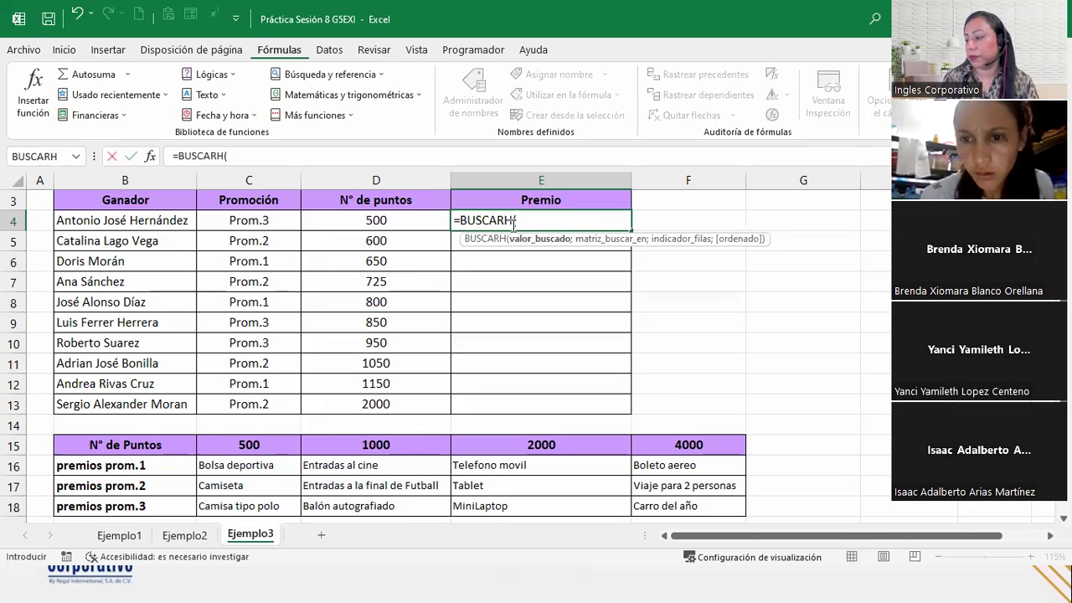
click(394, 219)
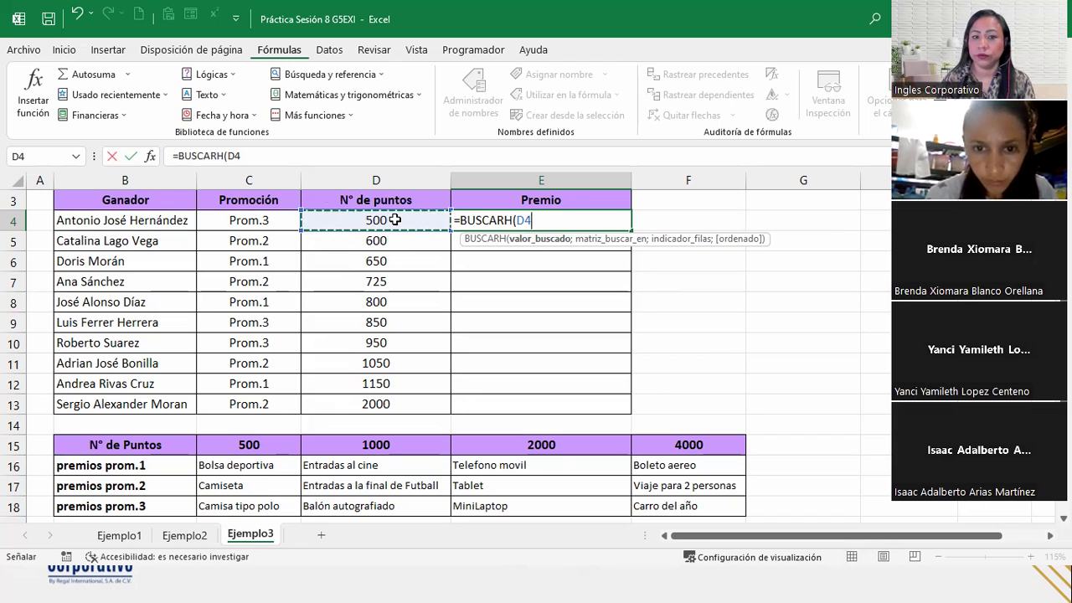
text(;)
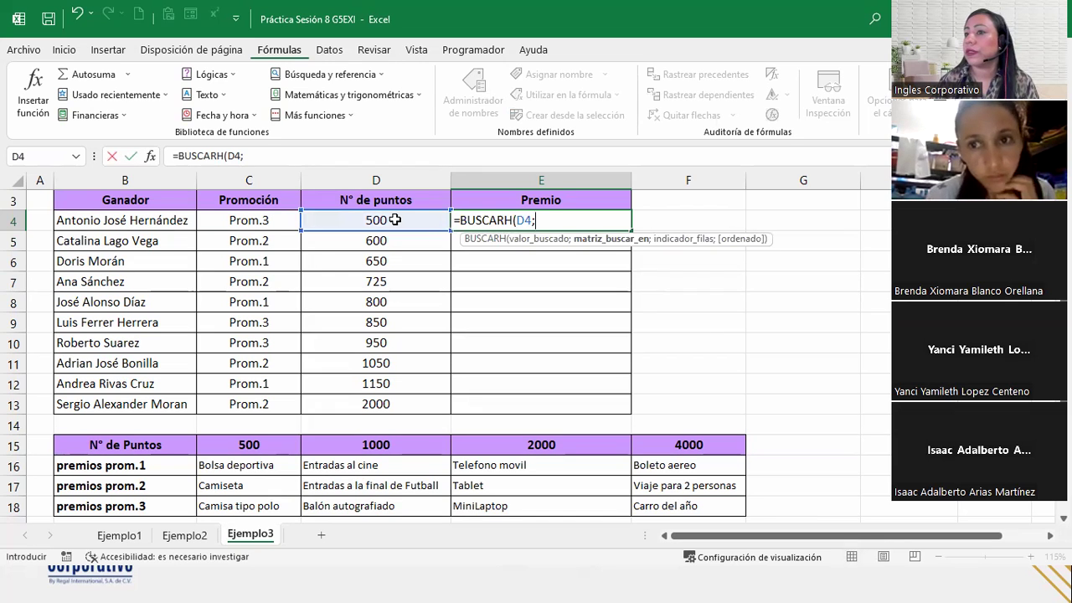
drag(145, 453, 695, 500)
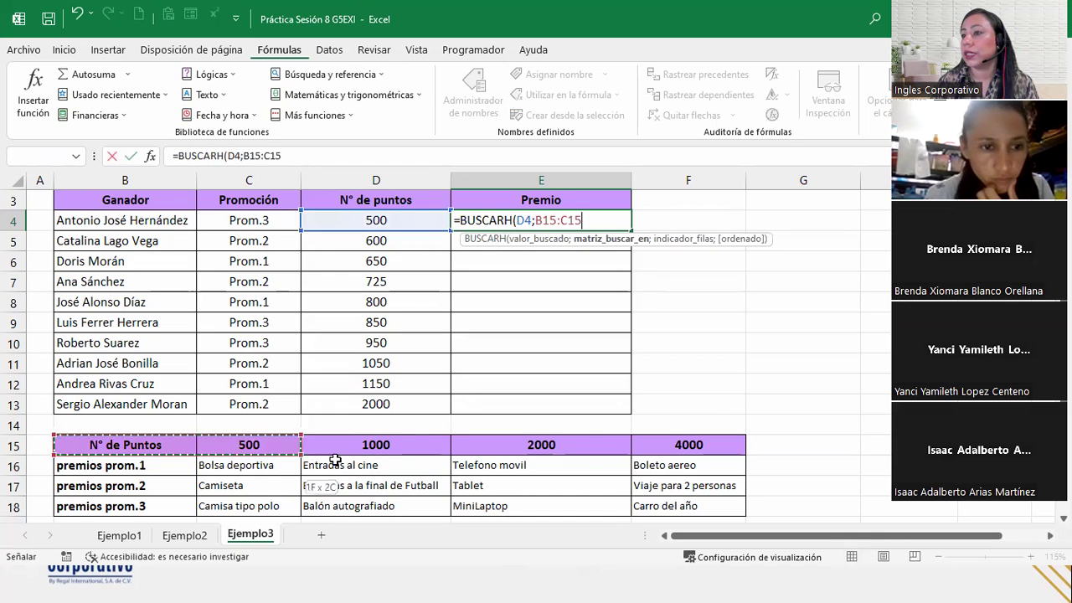
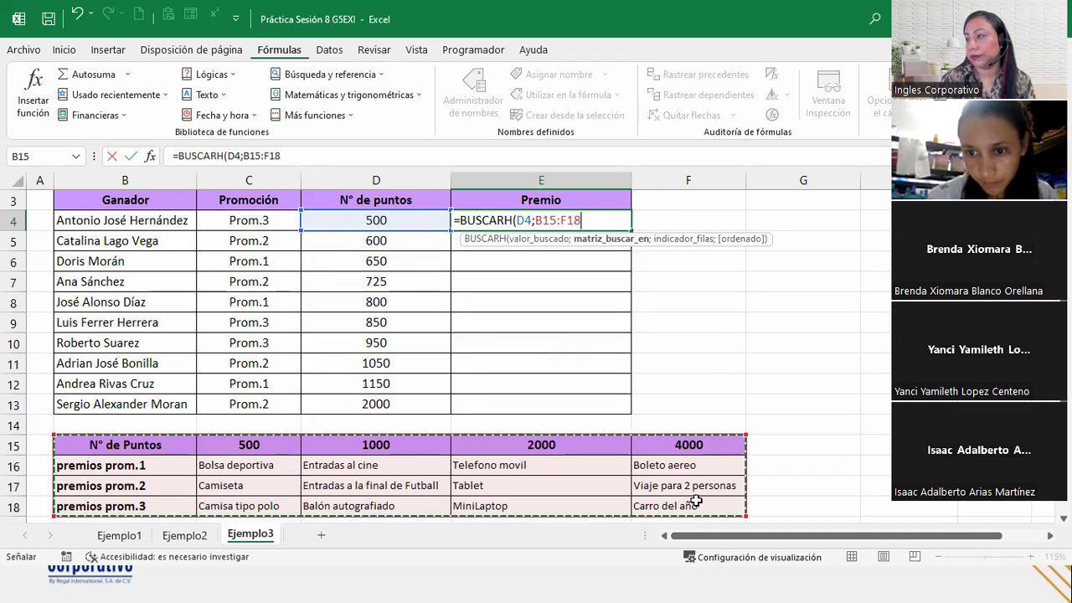
Step: Add a semicolon after D4 and make the prize table range absolute as $B$15:$F$18
text(;)
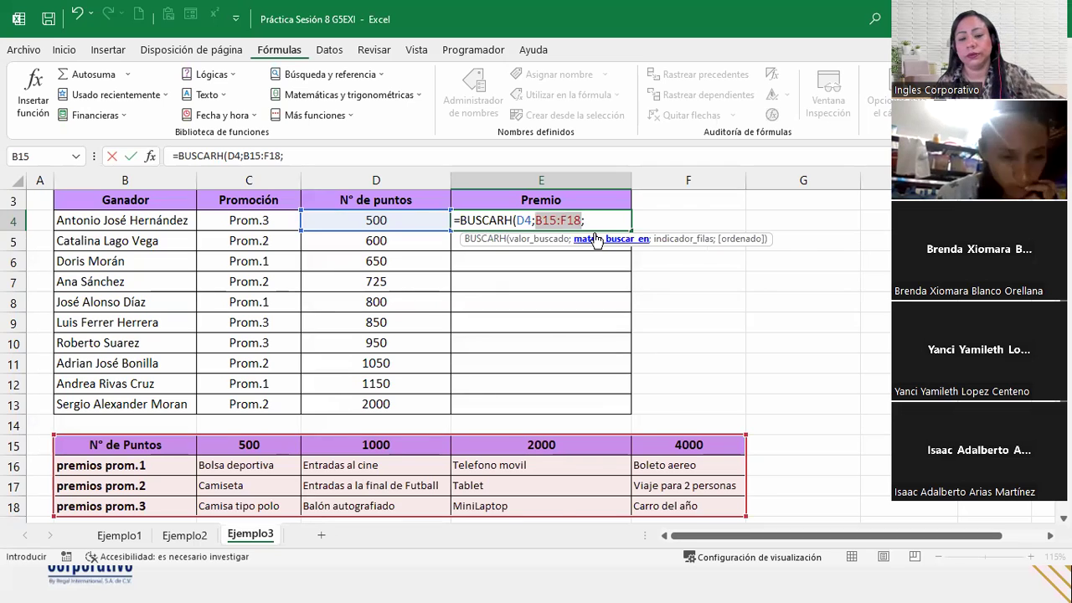
key(F4)
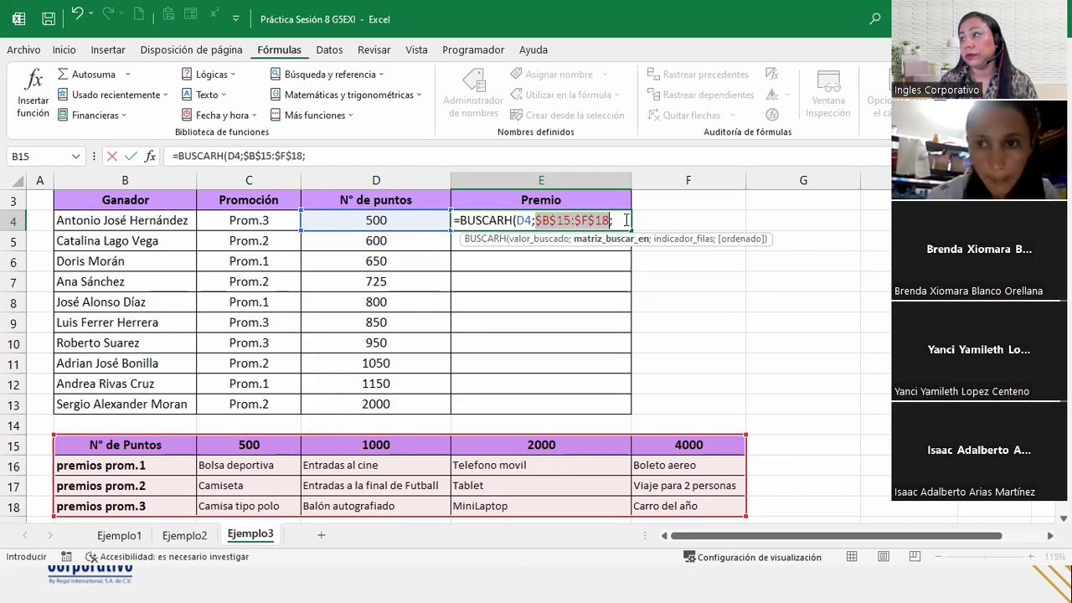
click(626, 219)
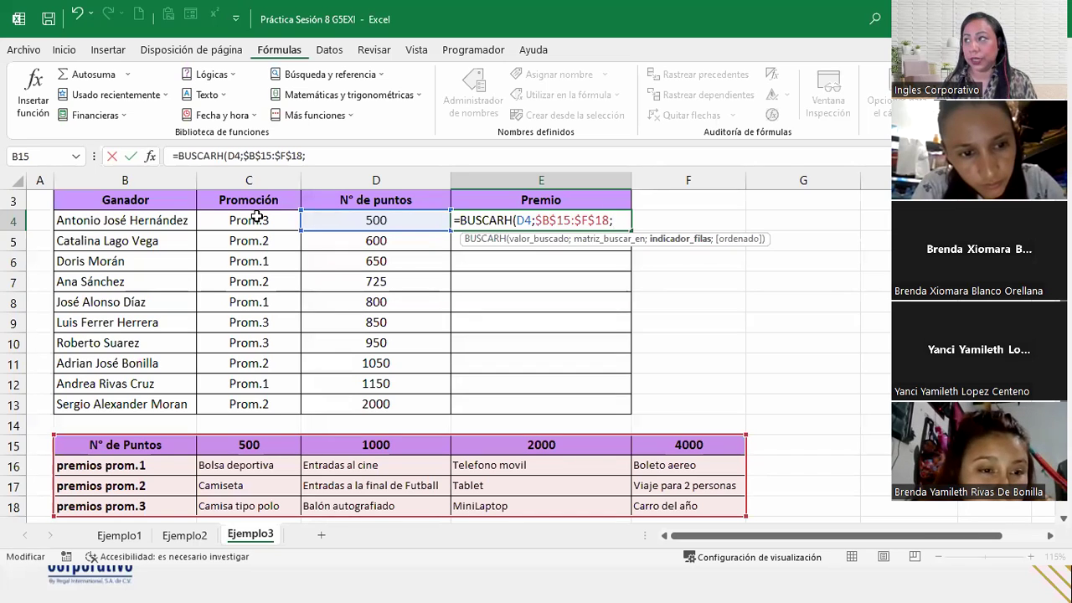
Step: Finish E4 as =BUSCARH(D4;$B$15:$F$18;4;1) so it returns Camisa tipo polo
text(4)
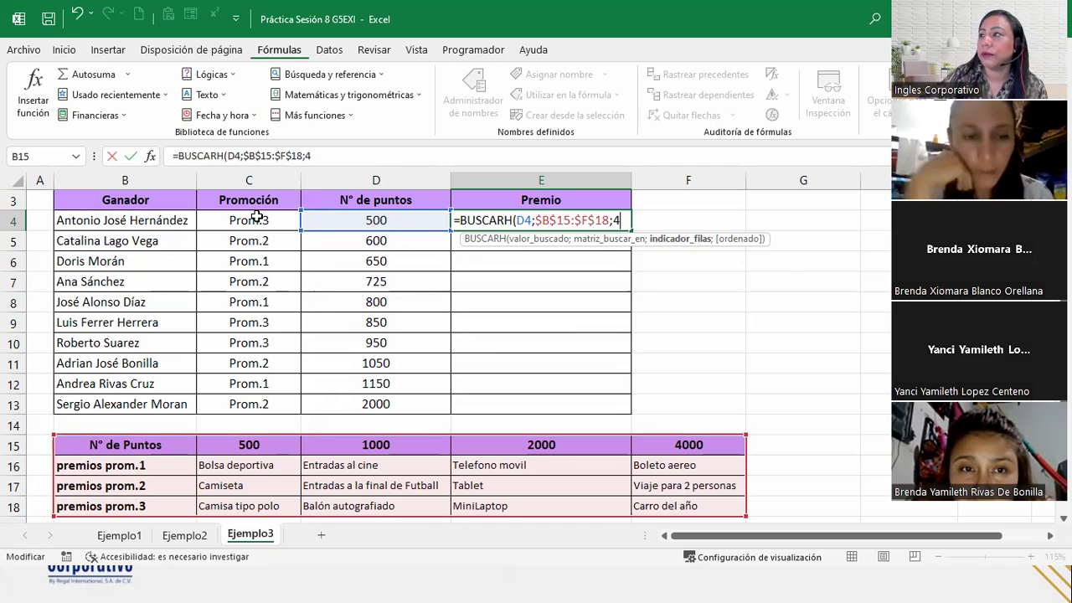
text(;1)
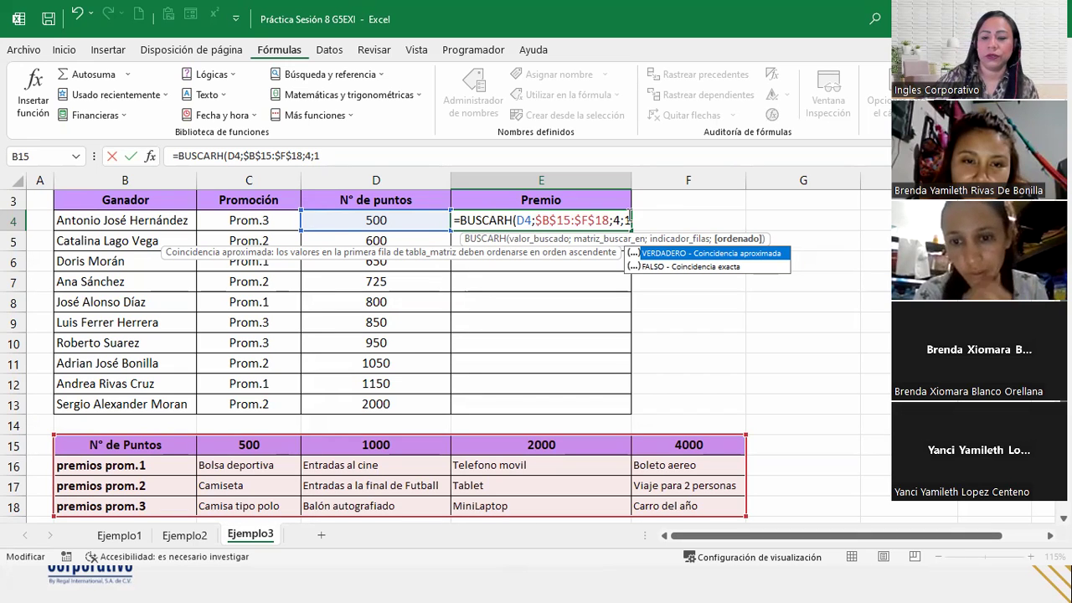
text())
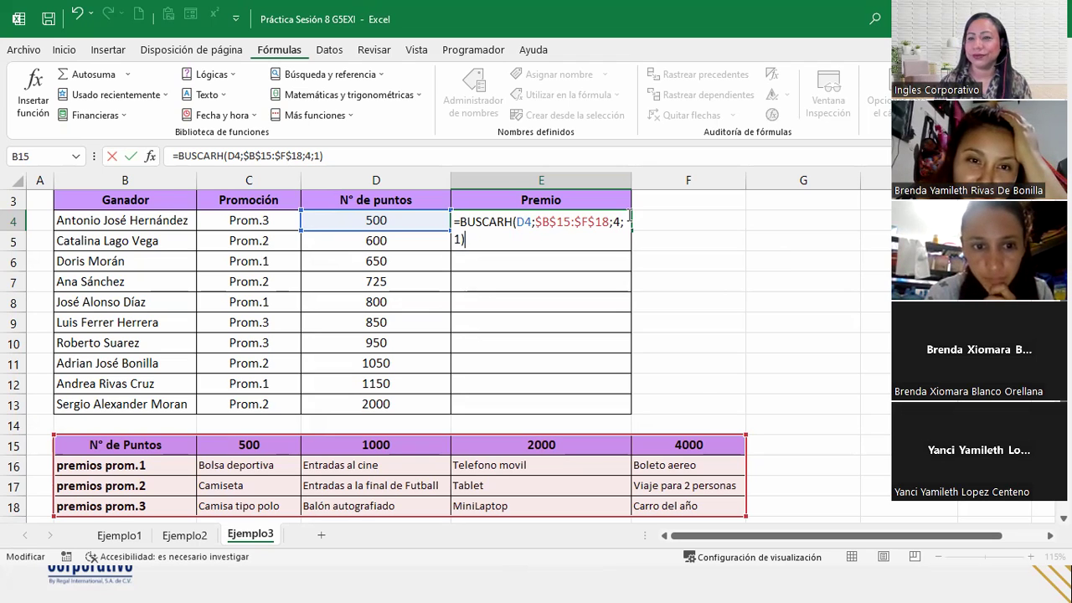
key(Return)
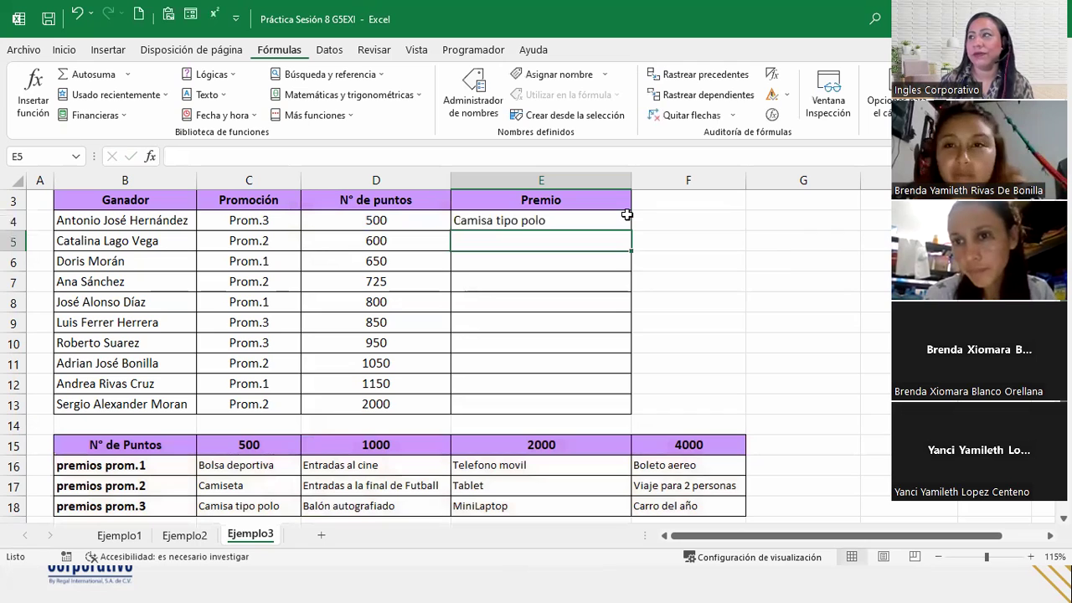
click(626, 216)
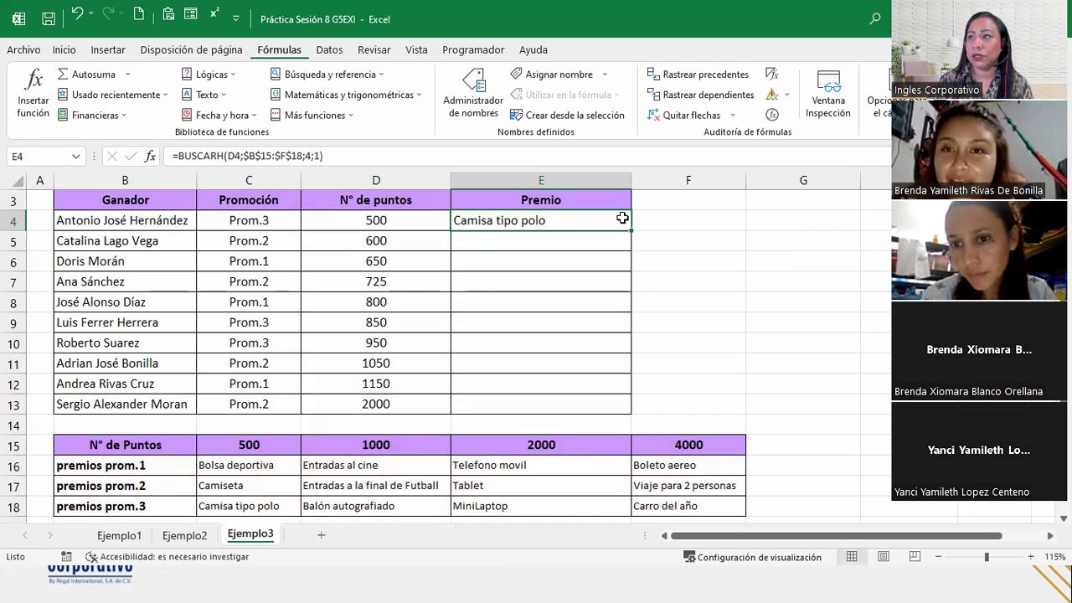
double_click(630, 231)
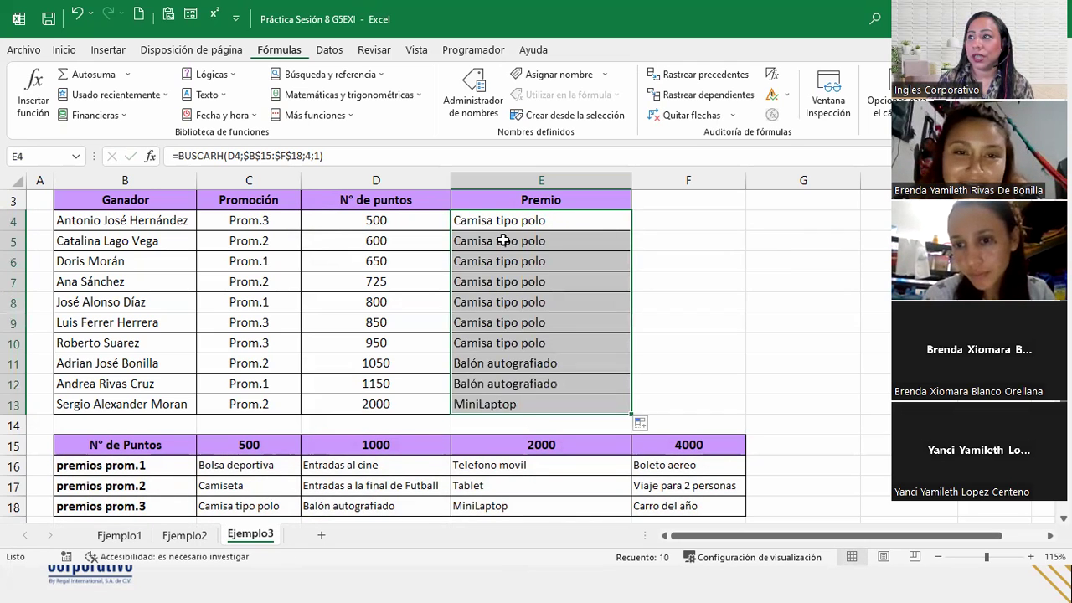
click(505, 273)
click(503, 342)
click(502, 363)
click(502, 381)
click(502, 398)
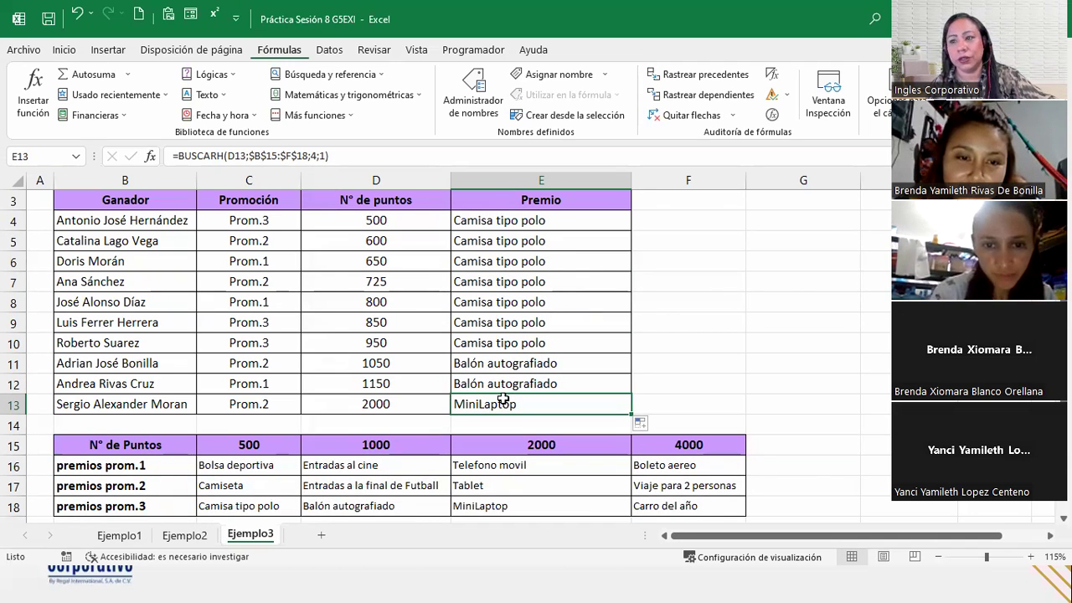
key(ctrl+z)
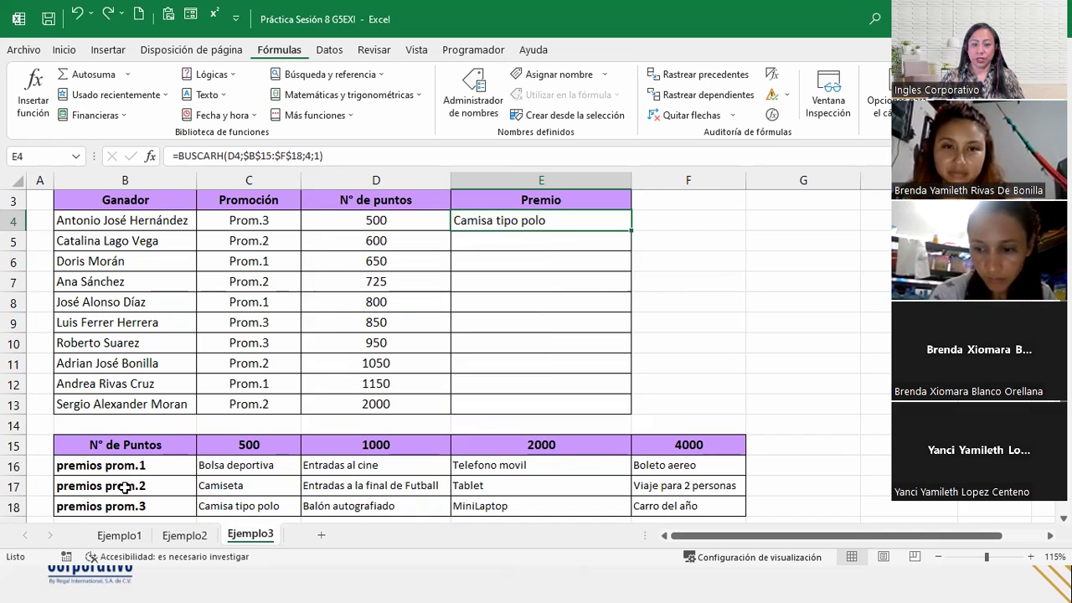
Step: Reopen E4's formula and select its row-number 4 argument, checking the Original workbook meanwhile
double_click(586, 221)
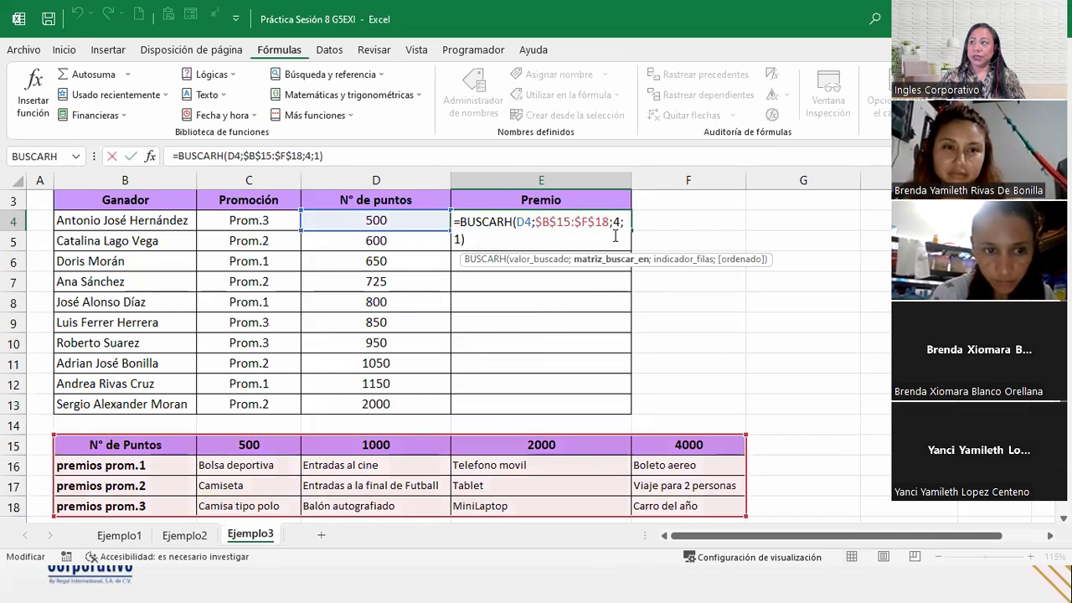
click(692, 259)
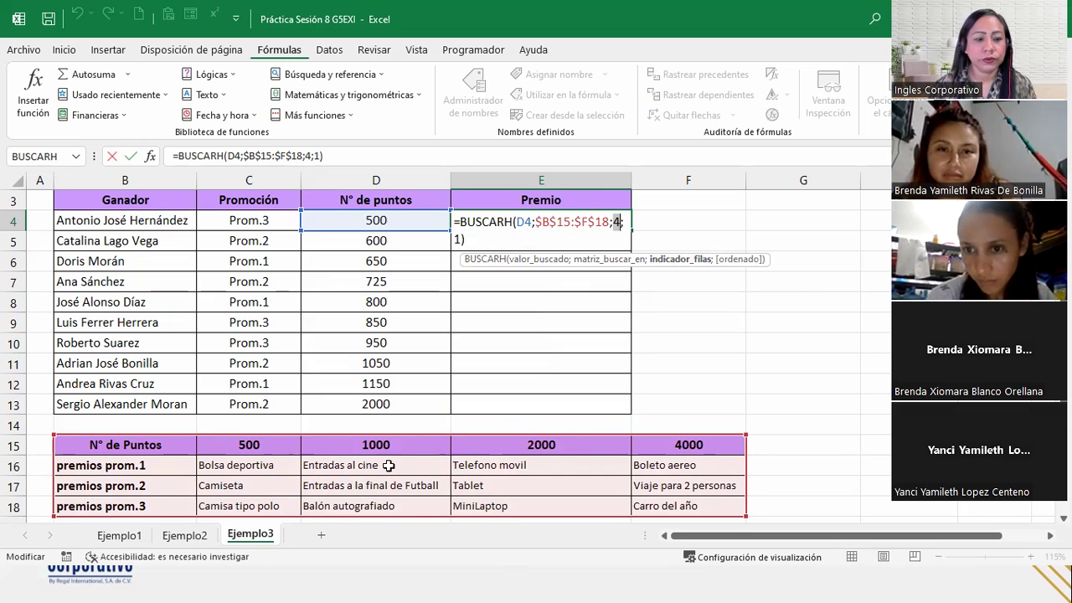
key(alt+Tab)
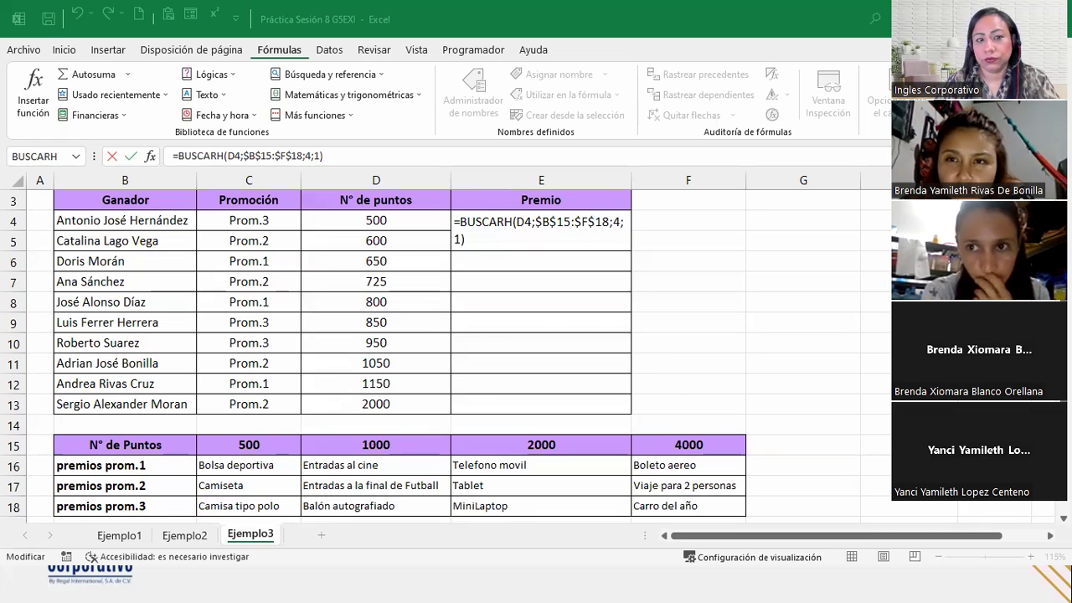
click(617, 221)
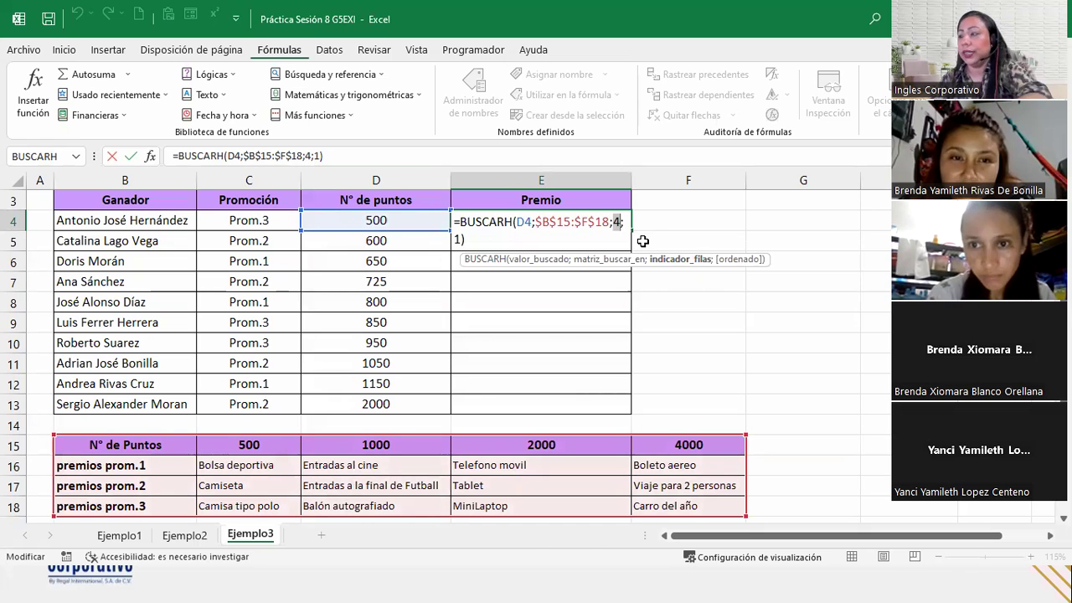
key(Return)
key(alt+Tab)
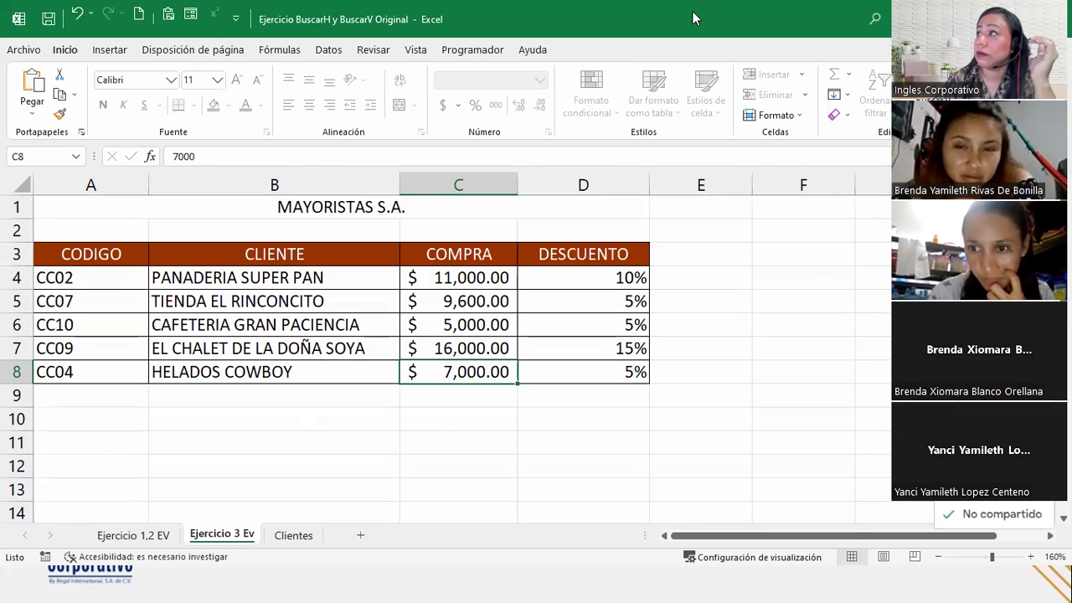
key(alt+Tab)
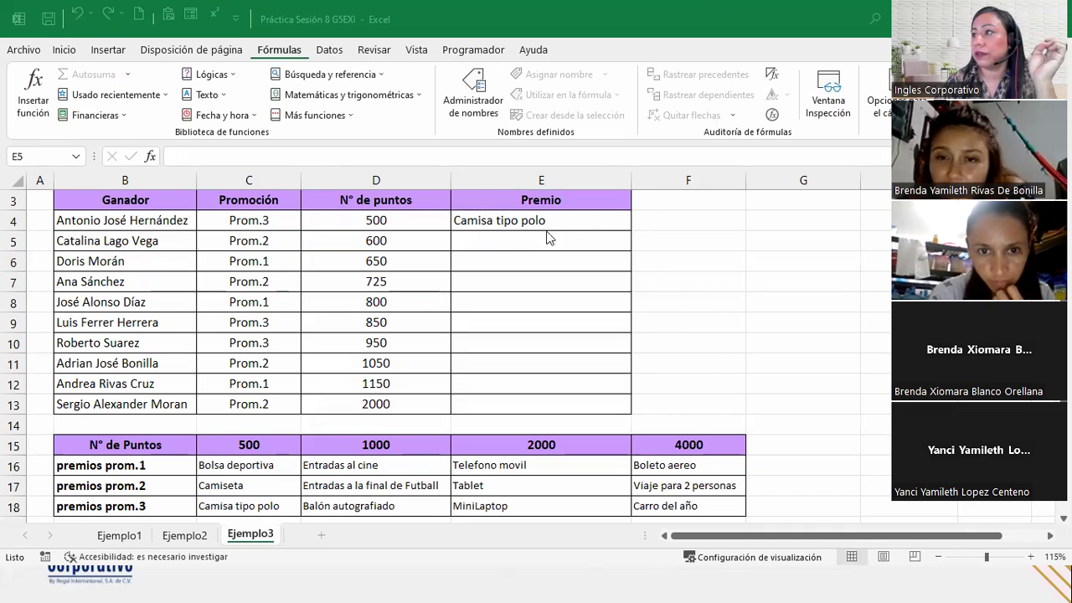
double_click(586, 221)
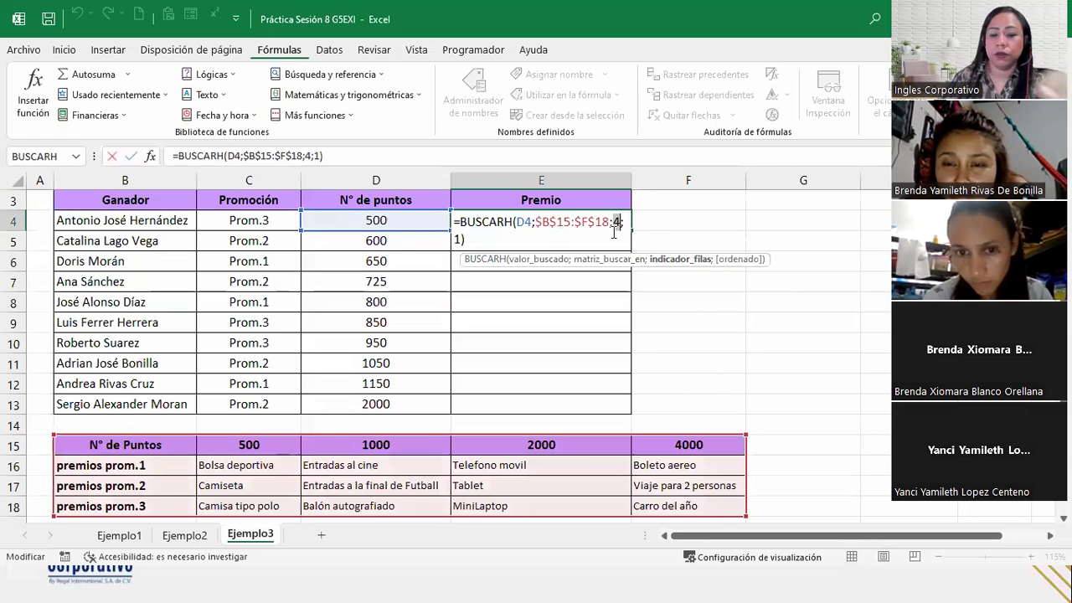
Step: Replace the row argument with SI(C4="Prom.1";2;SI( to start a nested condition
text(si)
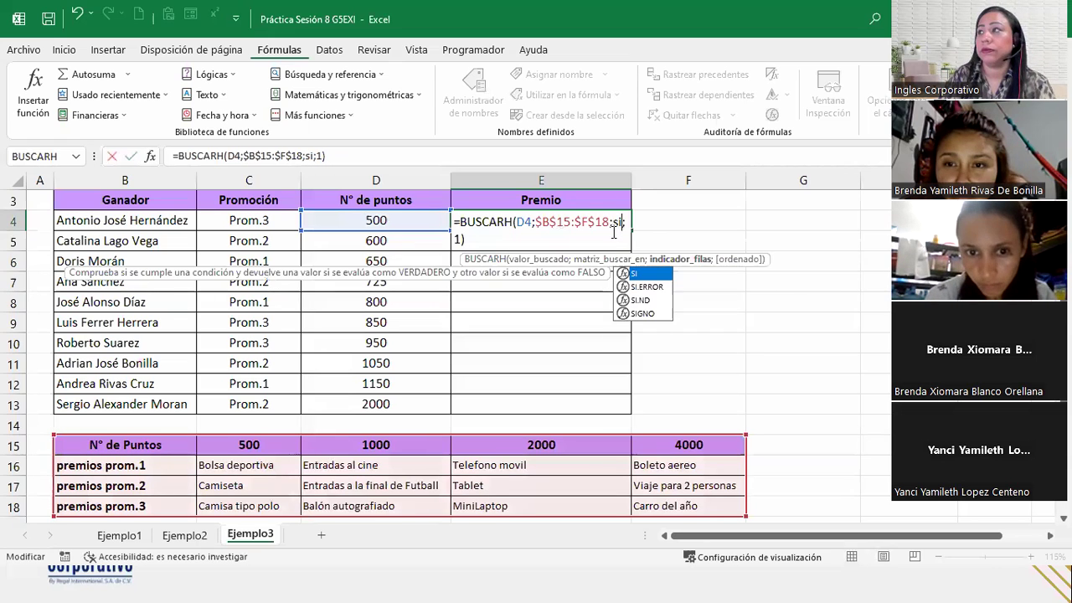
key(Tab)
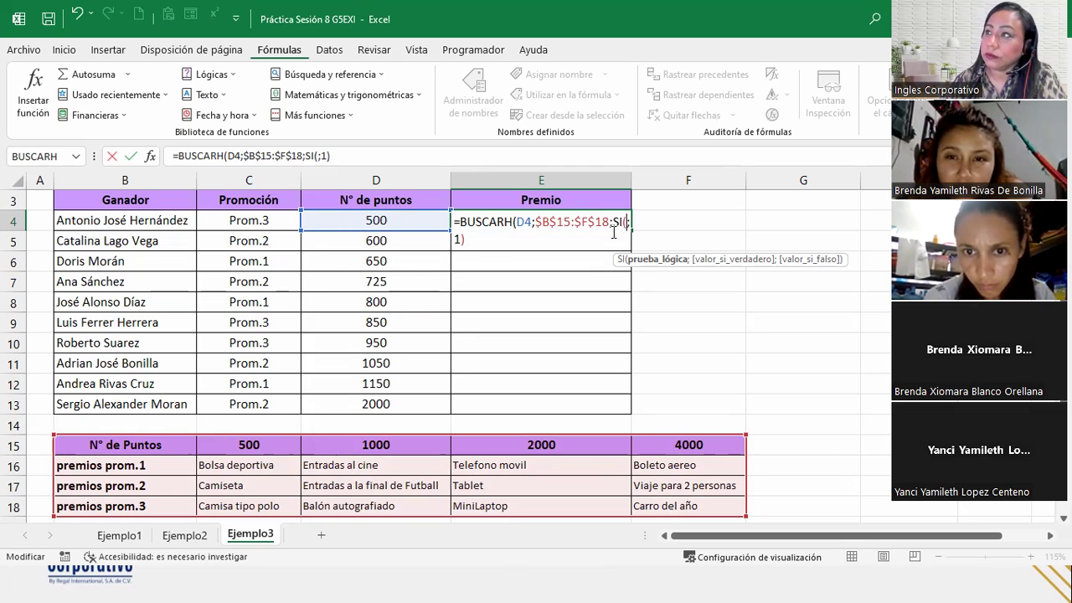
click(261, 222)
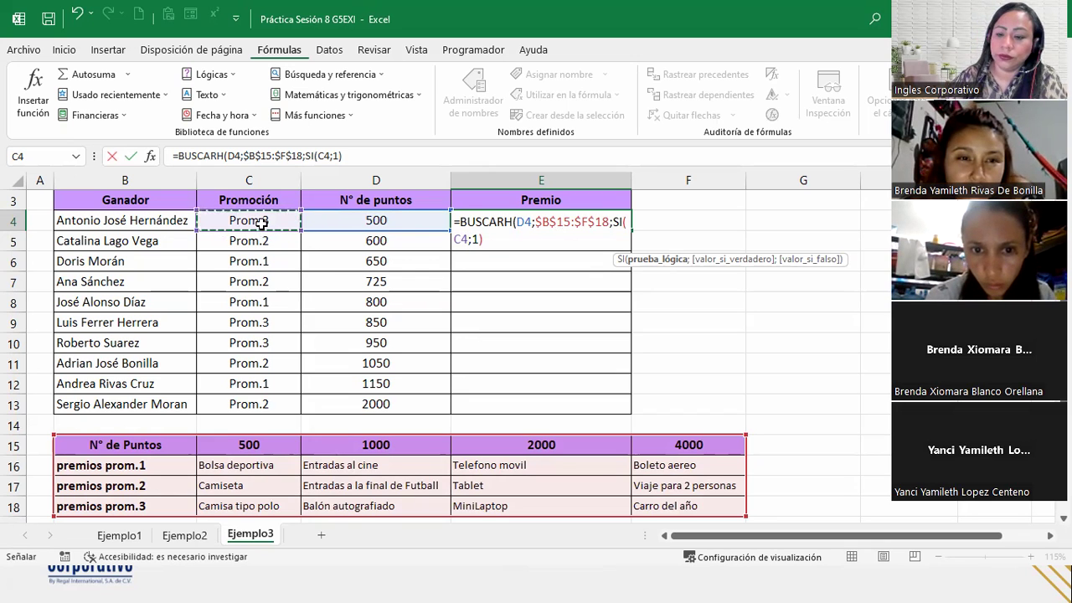
text(=)
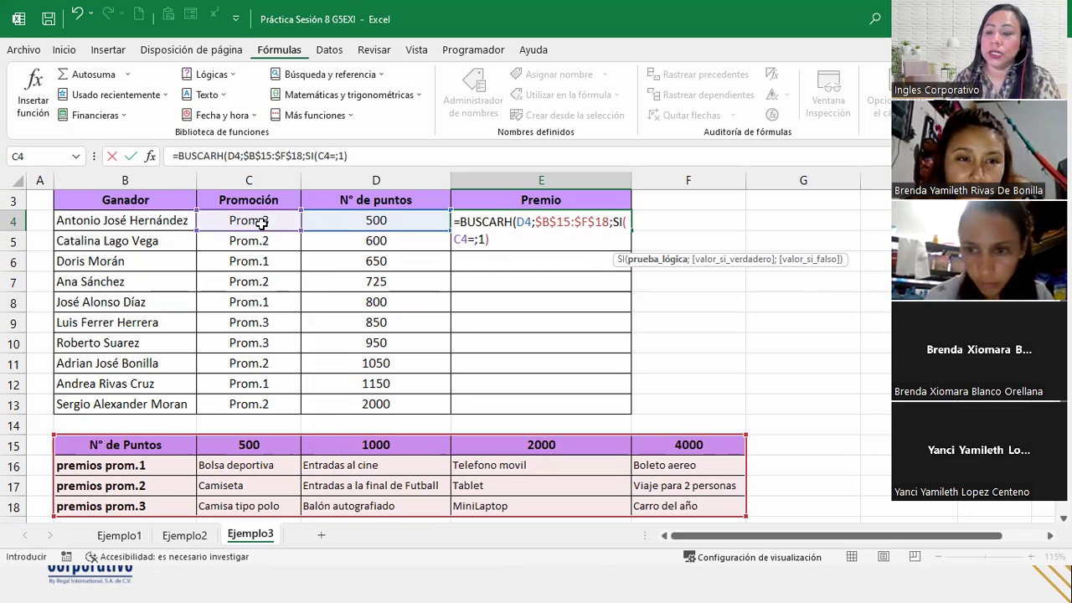
text(")
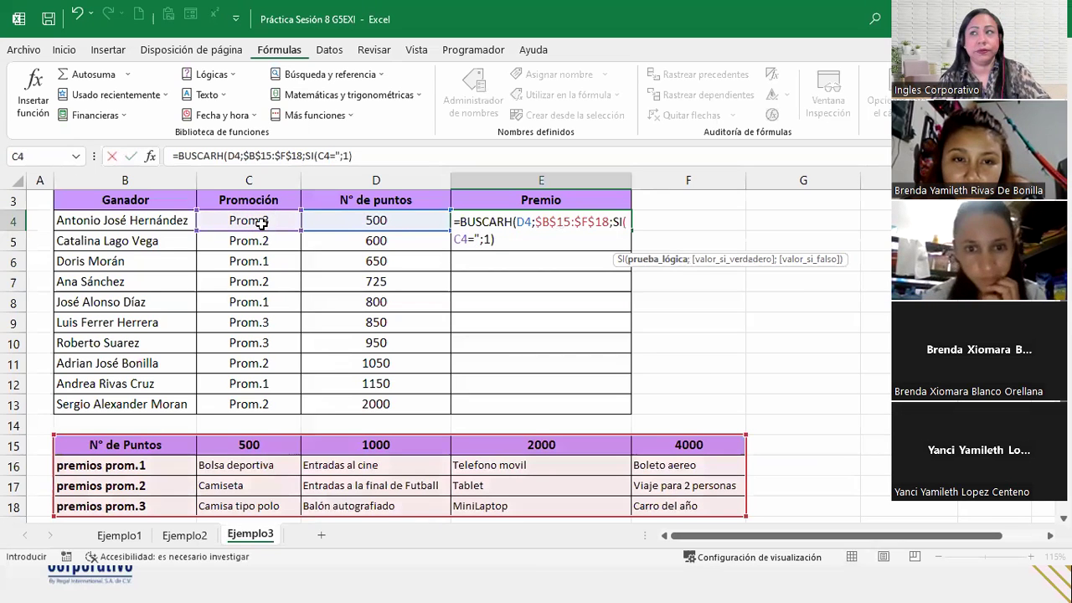
text(Prom)
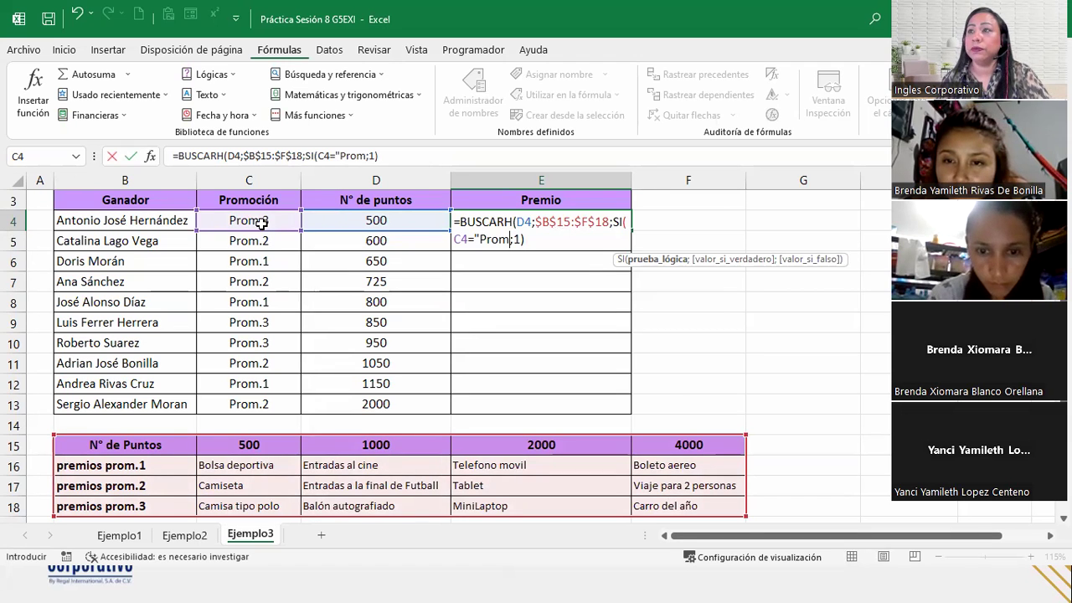
text(.1)
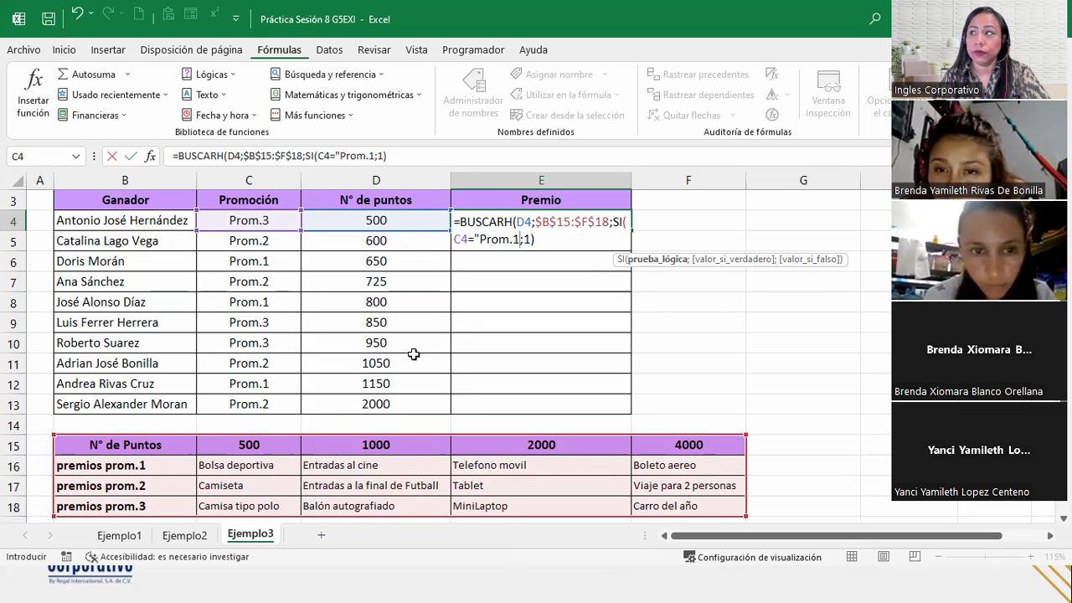
text(")
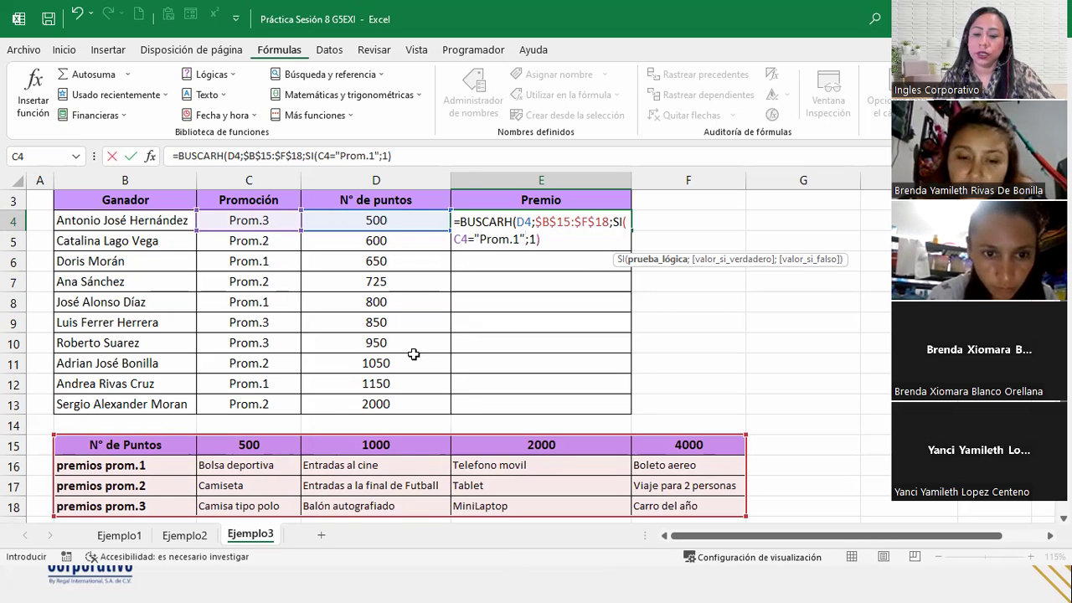
text(;)
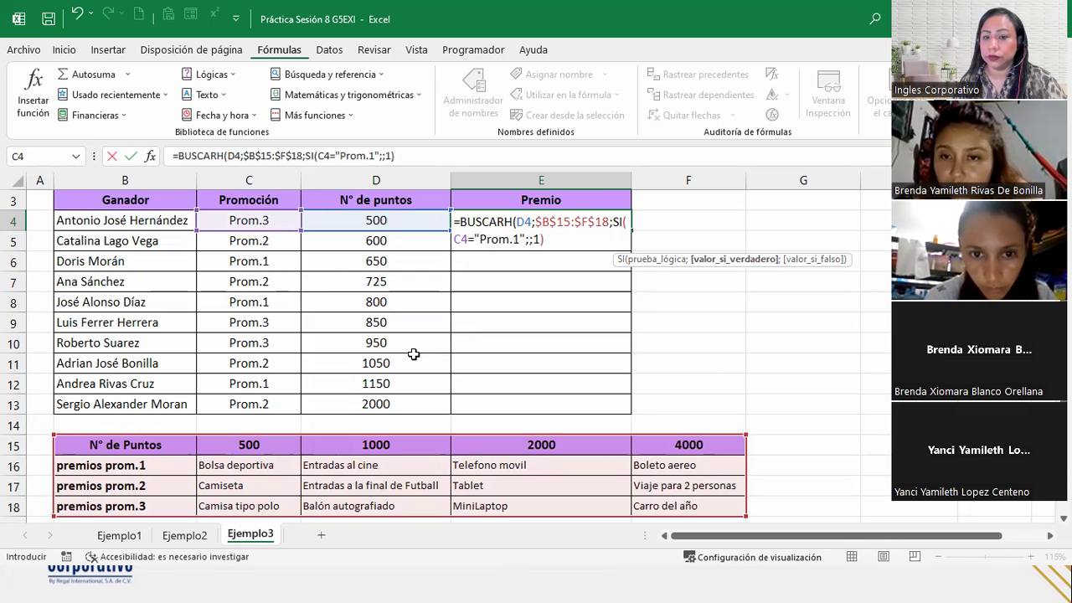
text(2)
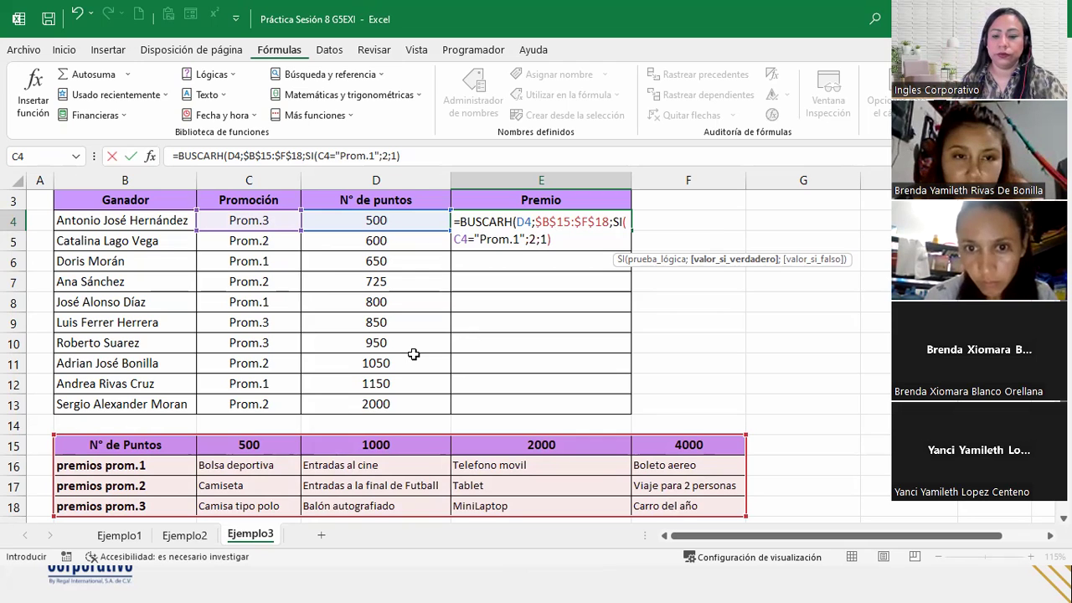
text(;)
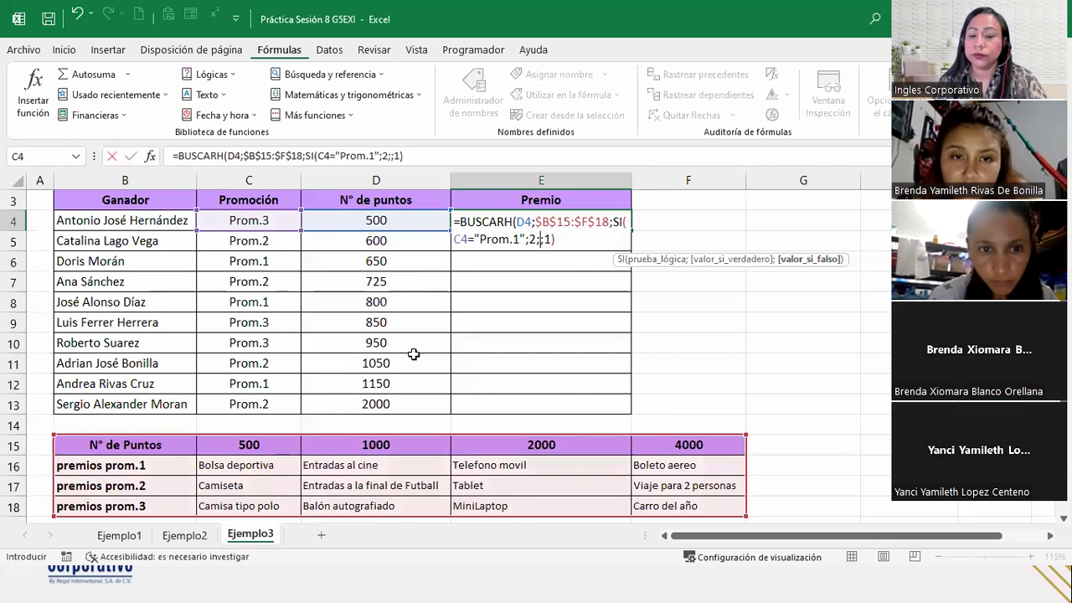
text(si)
key(Tab)
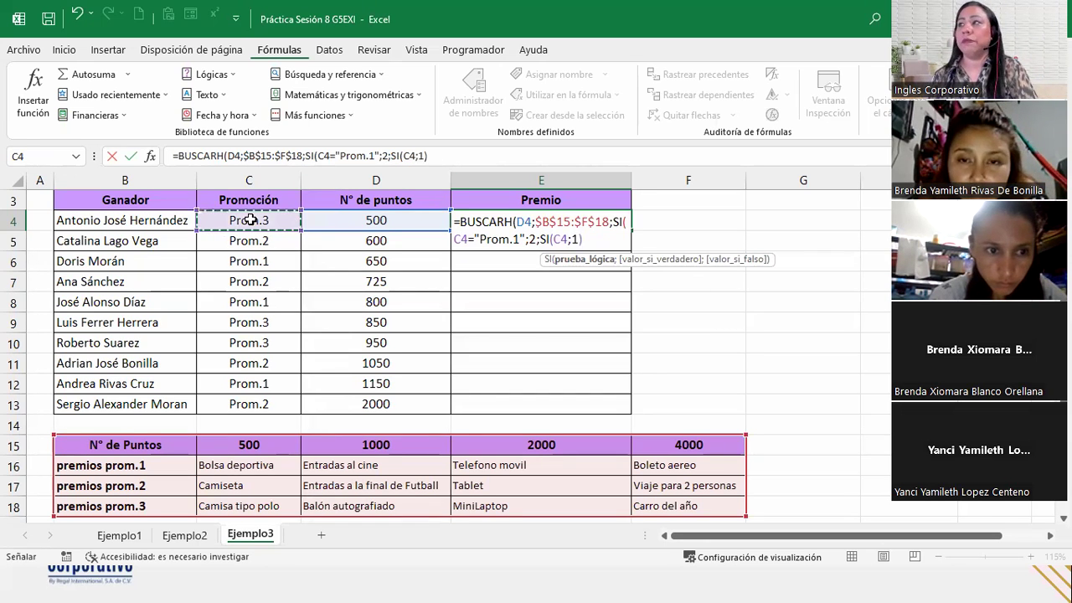
Step: Complete E4 as =BUSCARH(D4;$B$15:$F$18;SI(C4="Prom.1";2;SI(C4="Prom.2";3;4));1)
text(=)
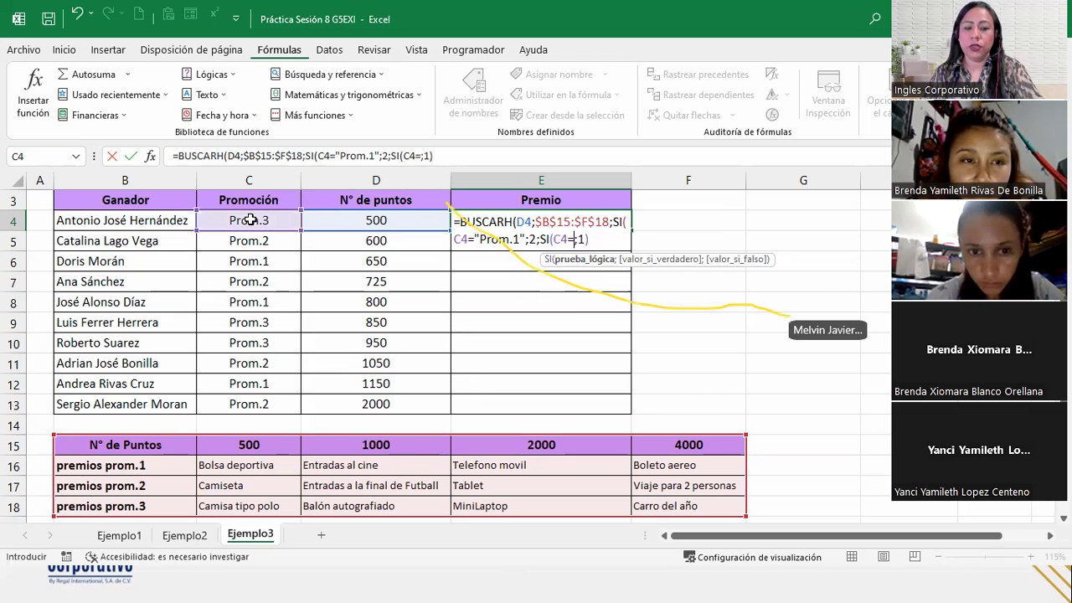
text(")
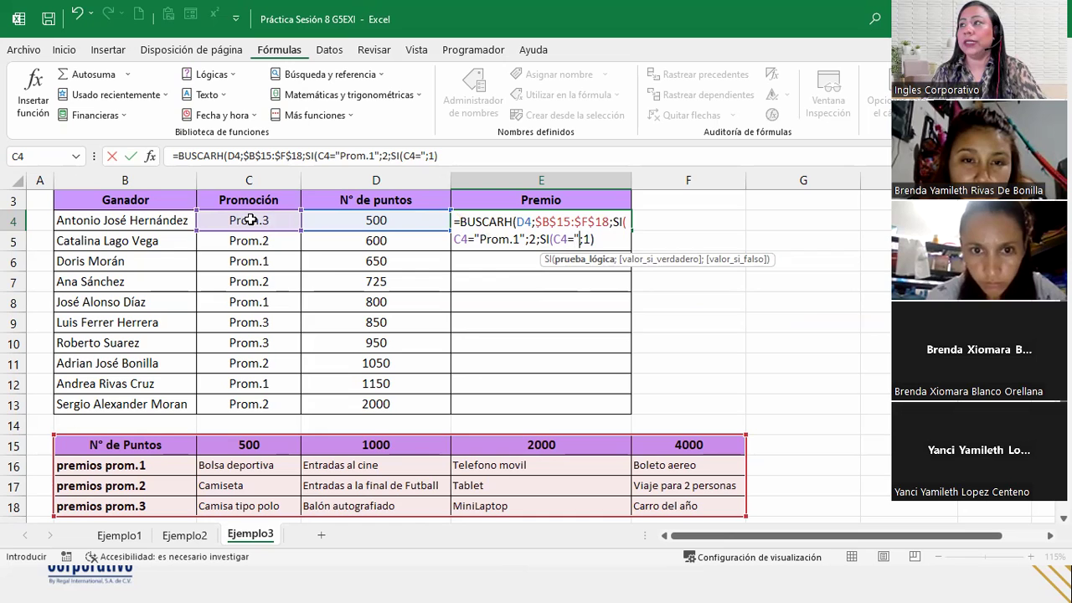
text(Prom.)
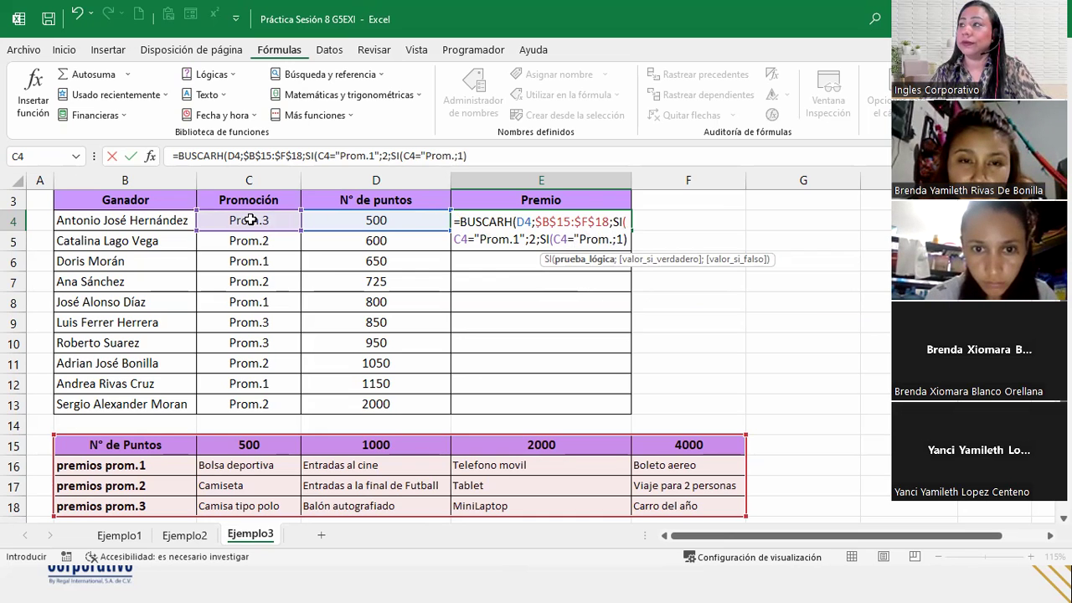
text(2")
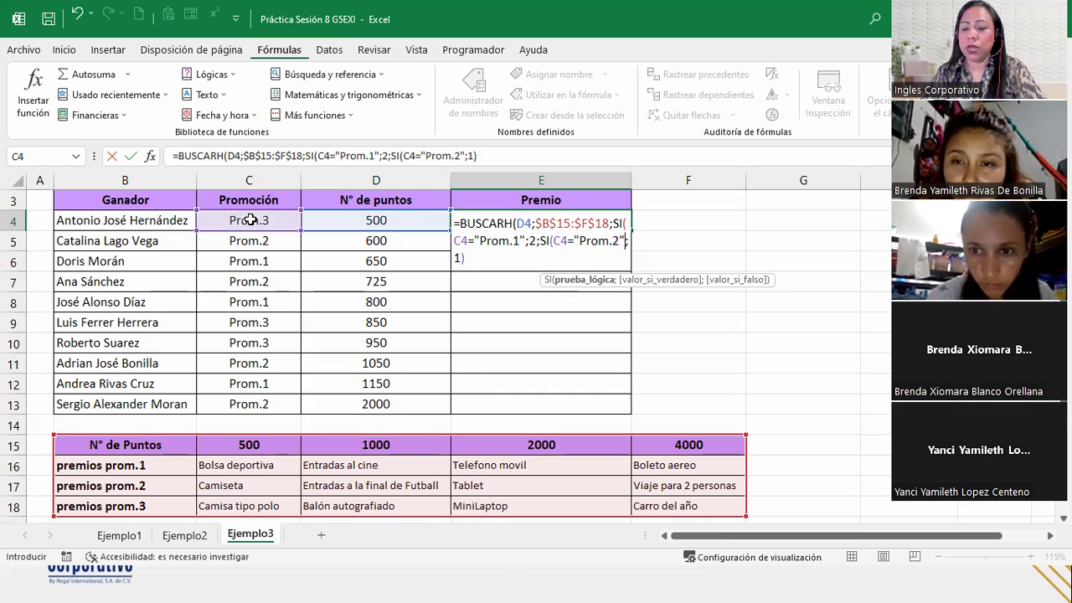
text(;)
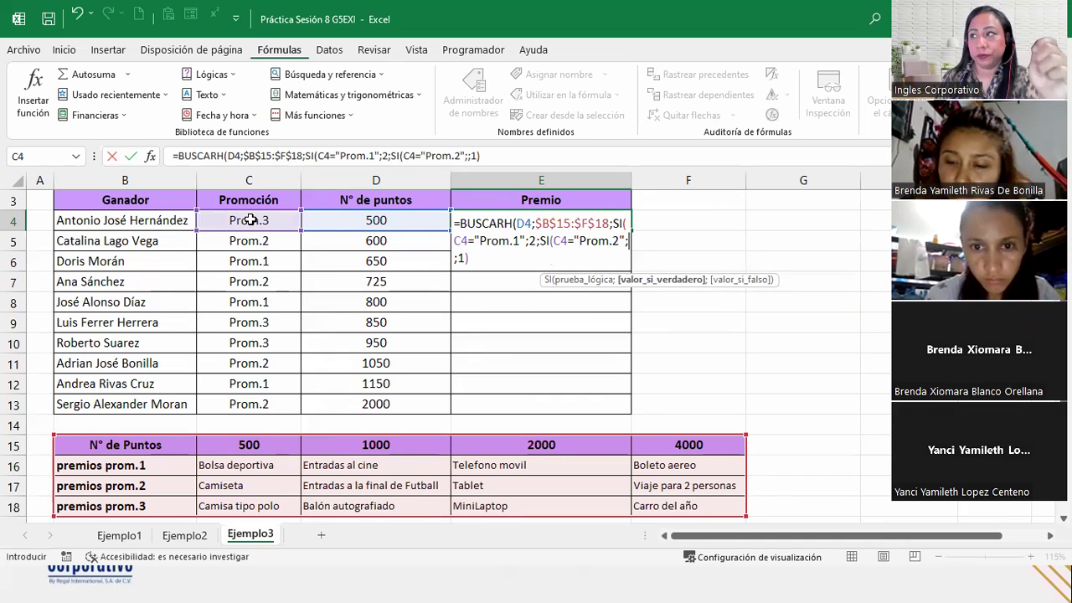
text(3;4)
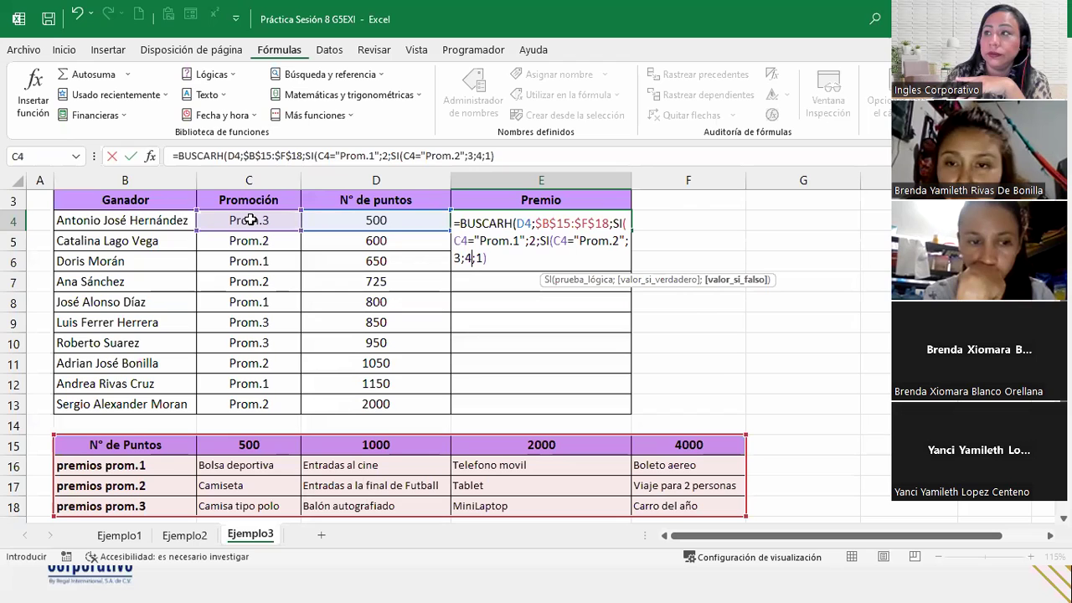
text()))
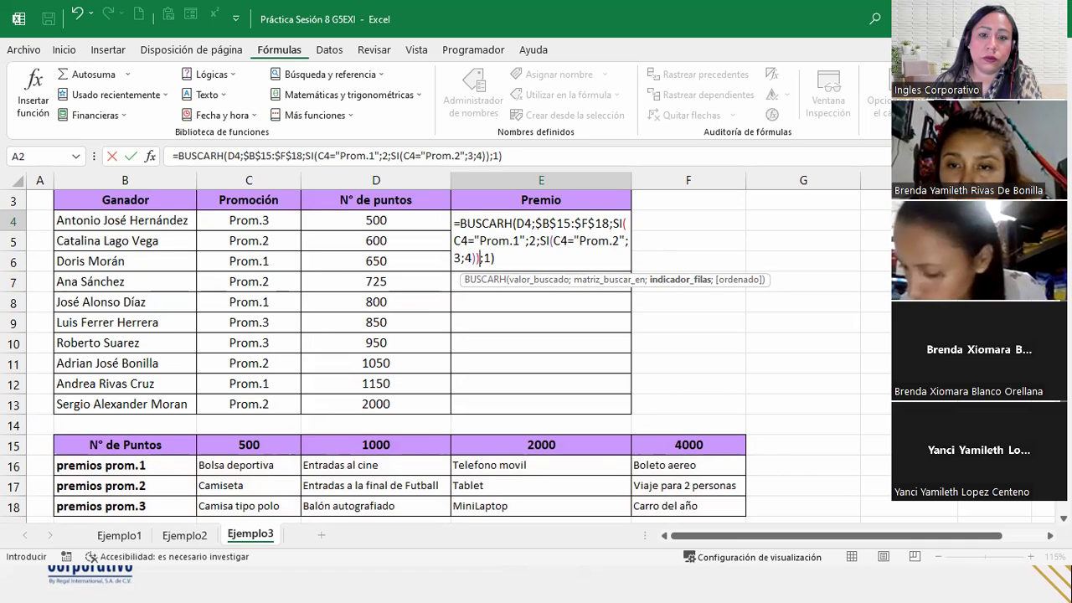
key(Return)
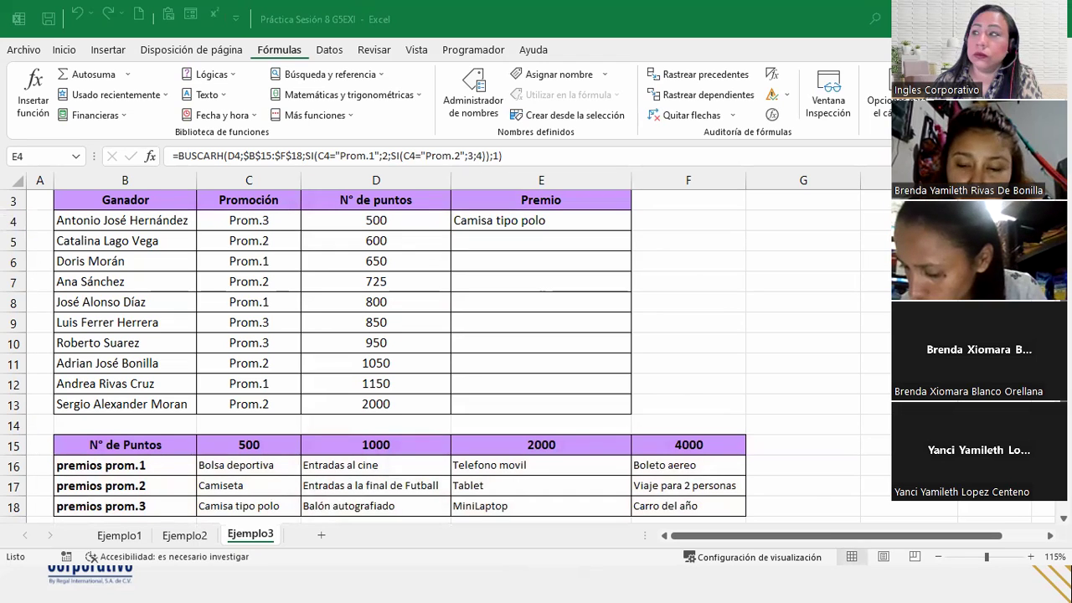
Step: Reopen E4 to check the nested prize formula and confirm it unchanged
double_click(563, 219)
click(553, 268)
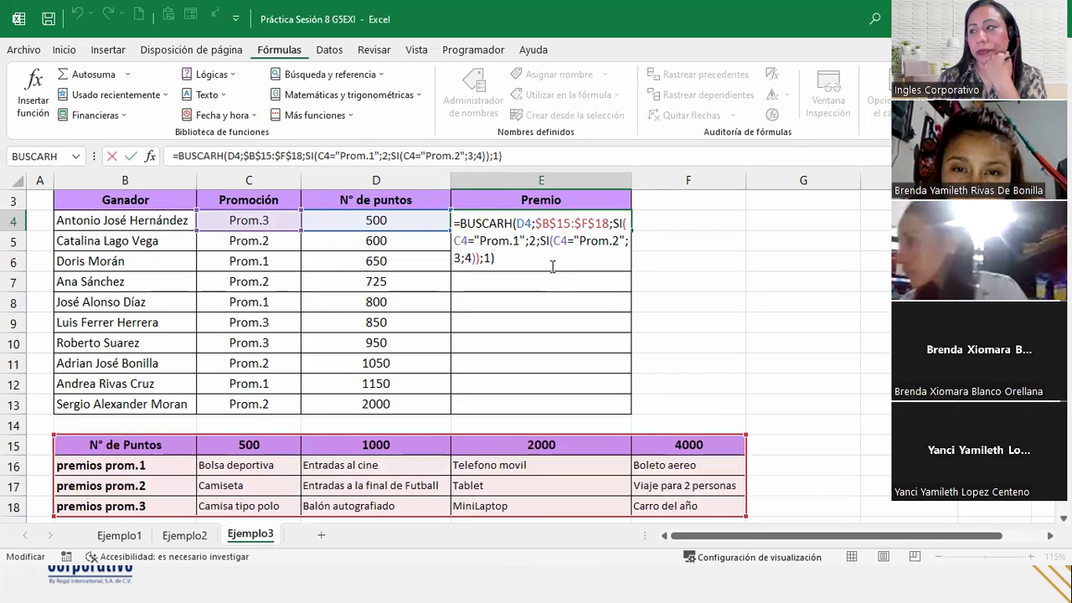
key(Return)
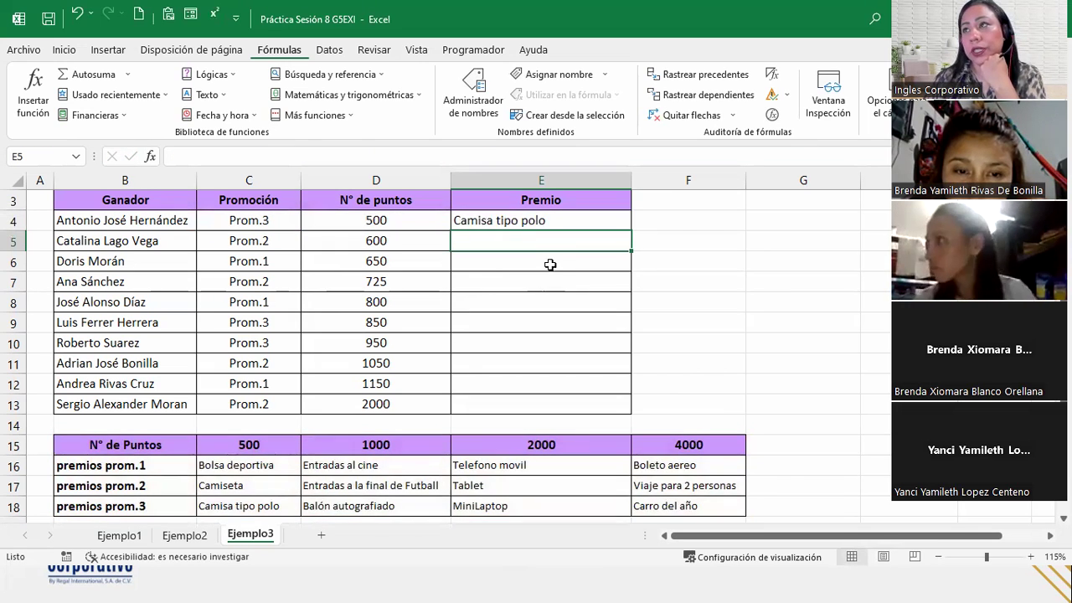
Step: Test D4 with 3500, 4625 and 999 points, watching E4's prize update
click(369, 223)
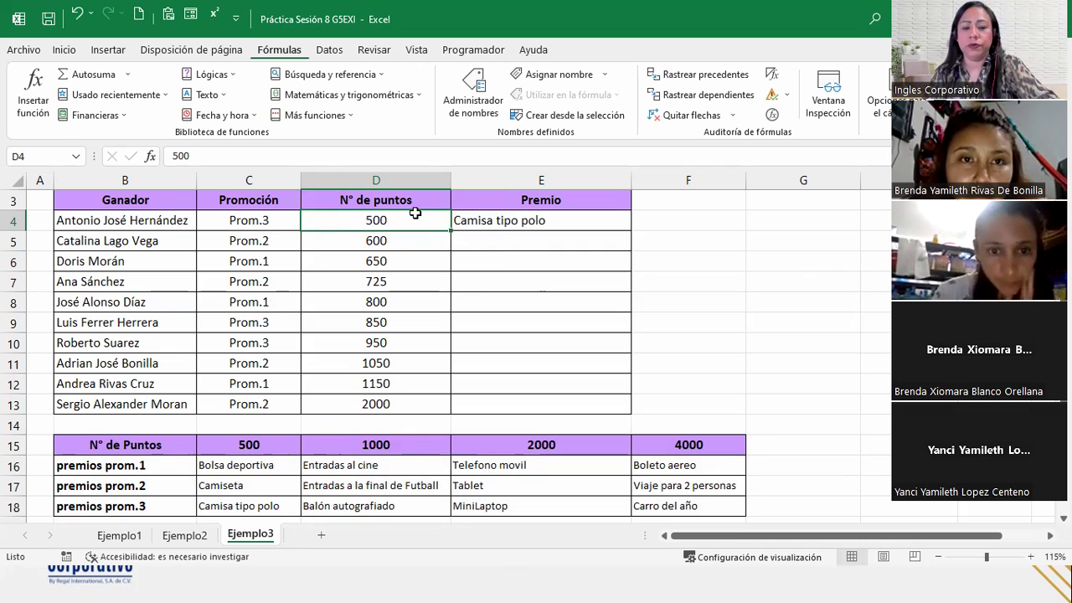
text(3500)
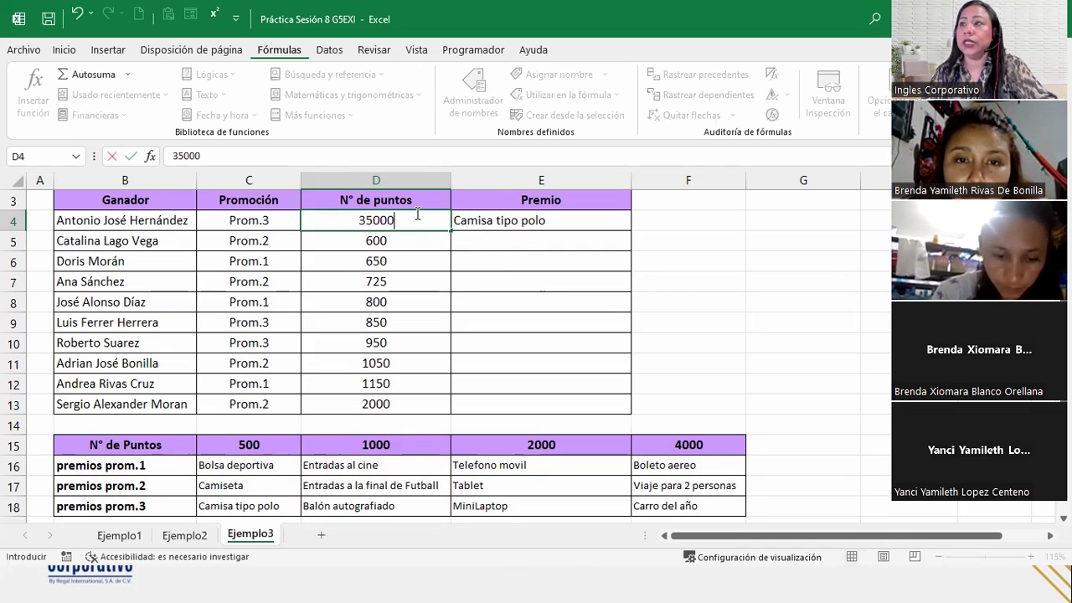
key(Return)
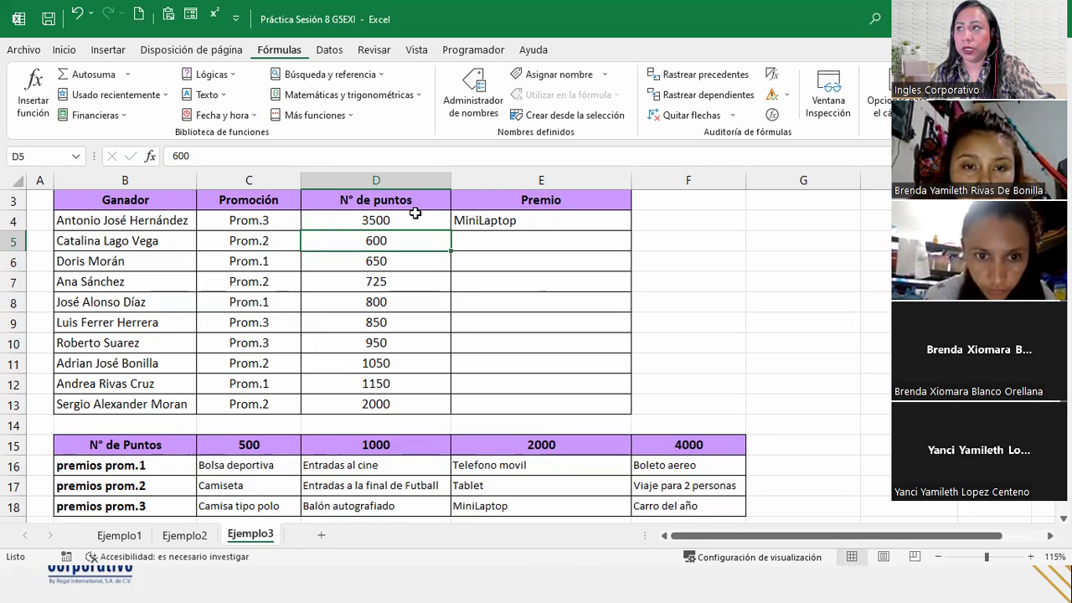
click(414, 213)
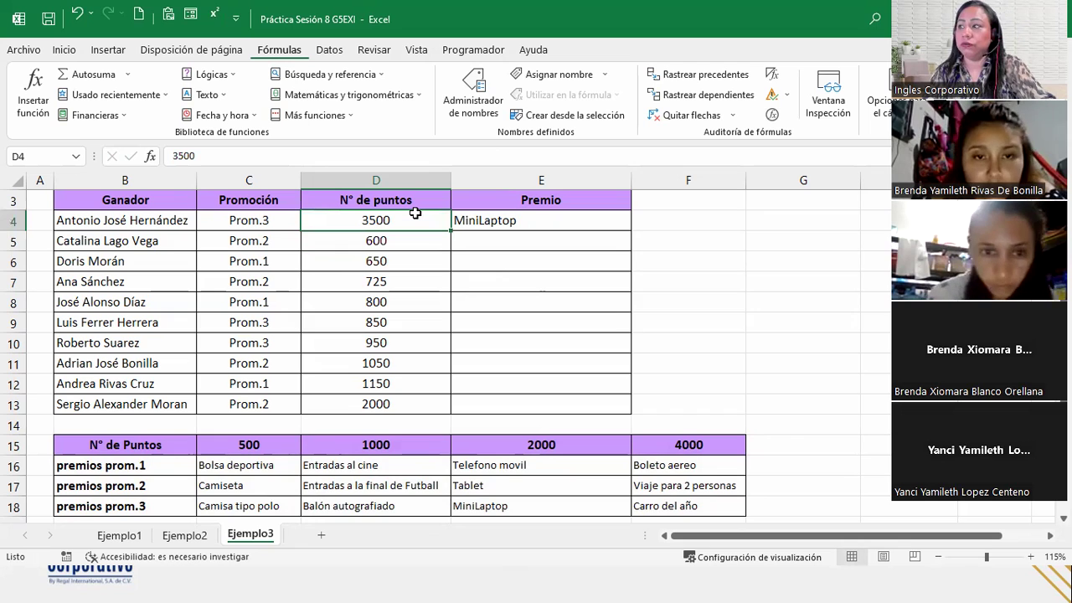
text(4625)
key(Return)
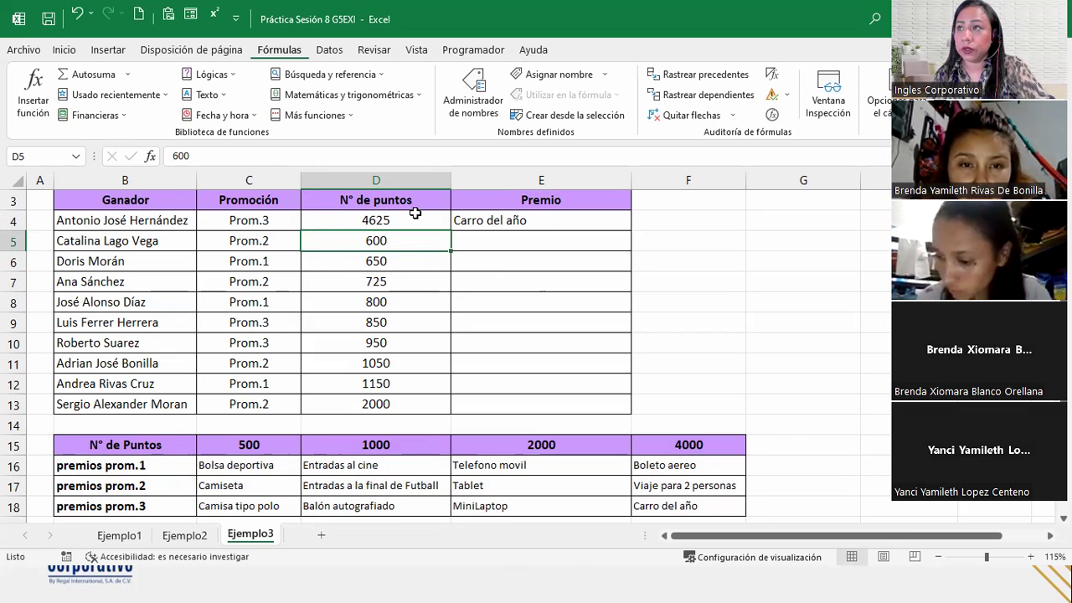
click(414, 214)
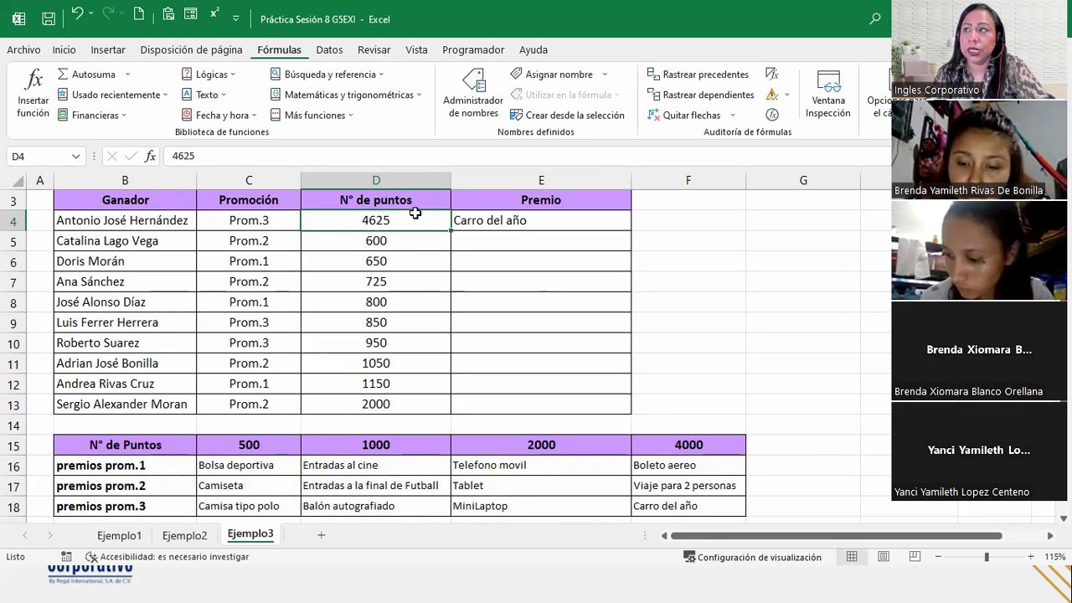
text(999)
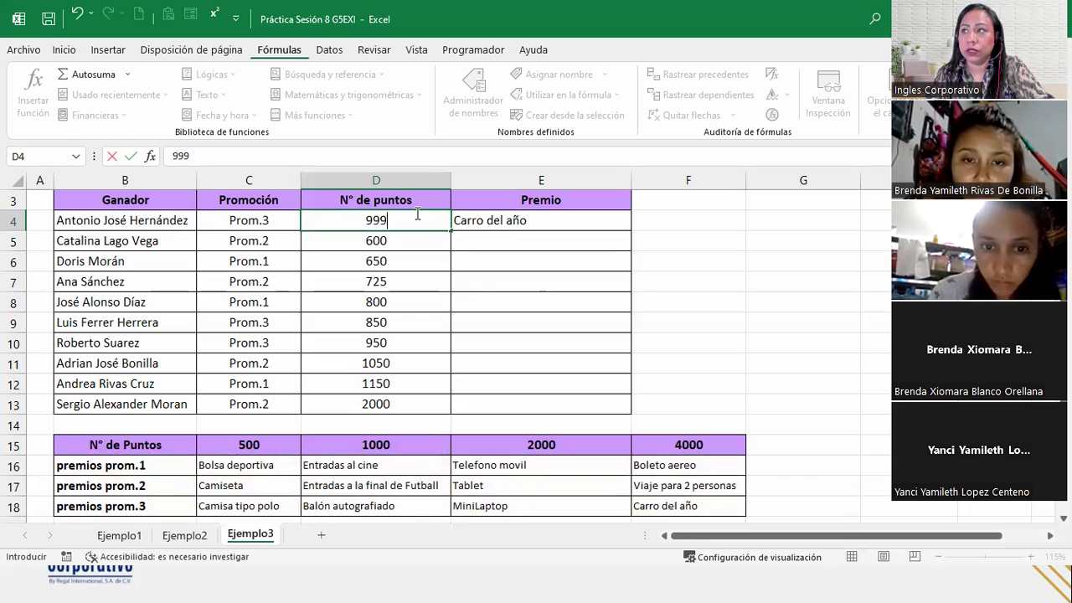
key(Return)
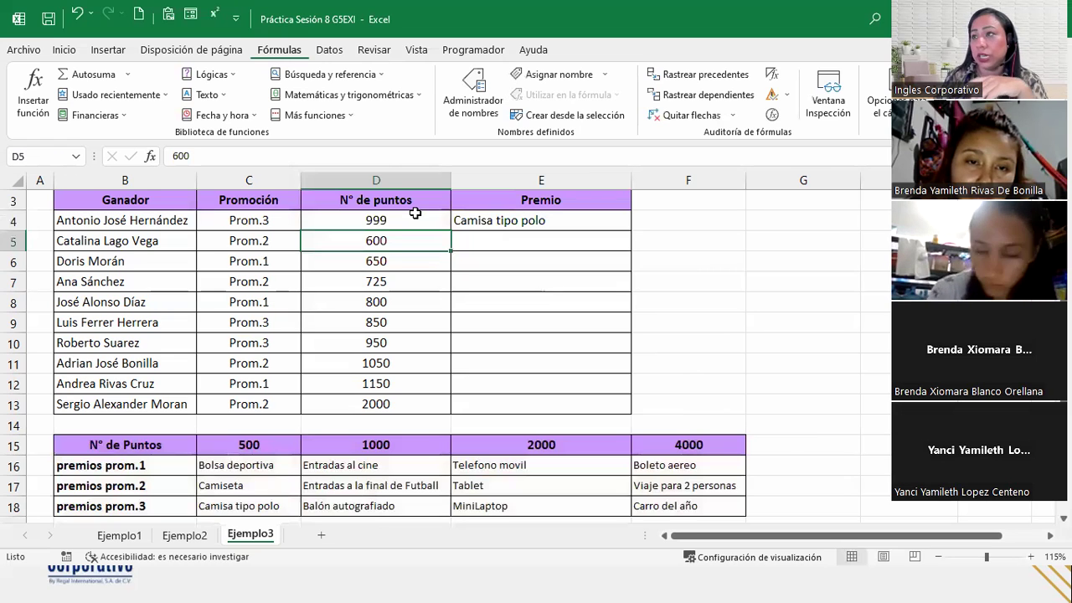
Step: Try 1001 and then 499 points in D4; 499 makes E4 return #N/D
click(414, 214)
text(1)
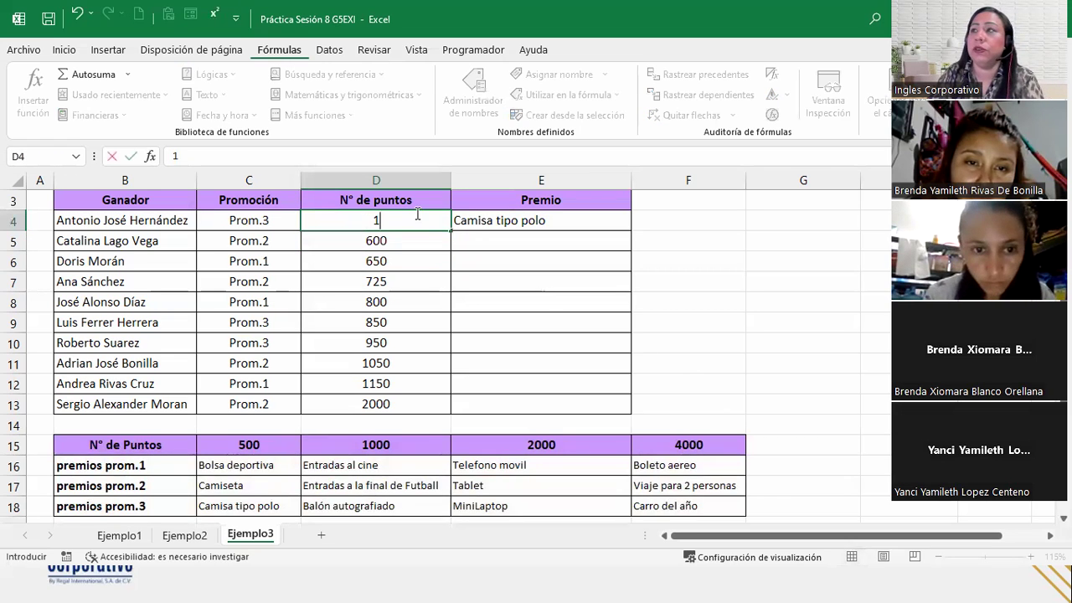
text(001)
key(Return)
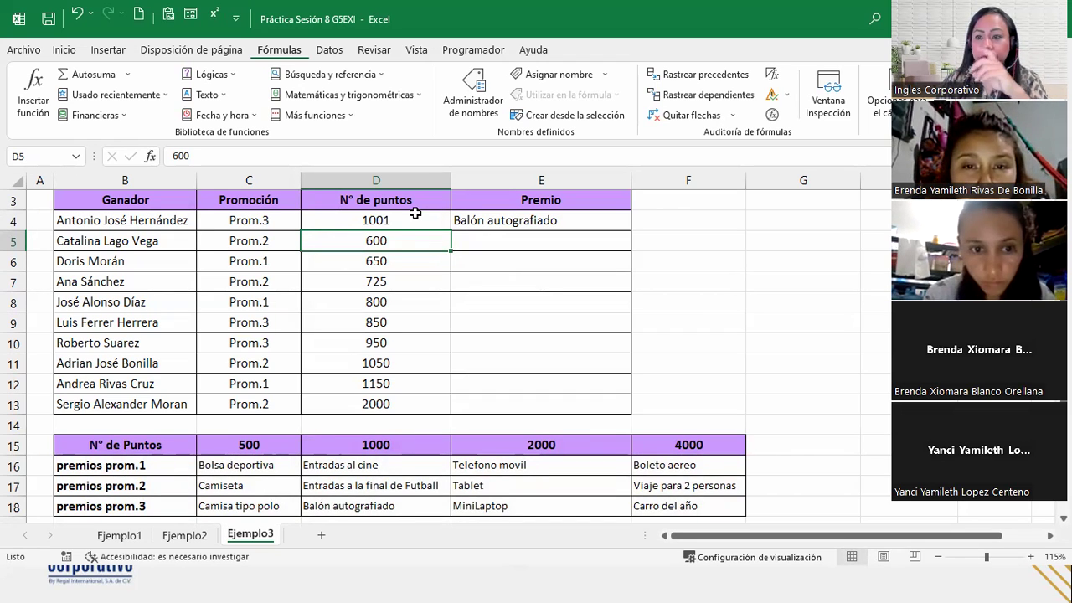
click(415, 213)
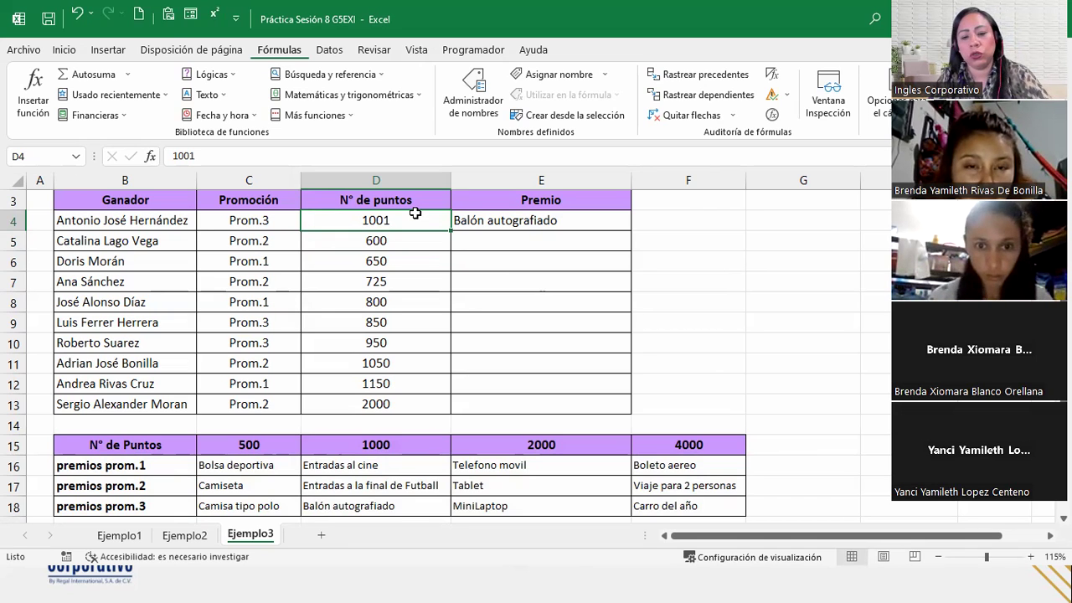
text(499)
key(Return)
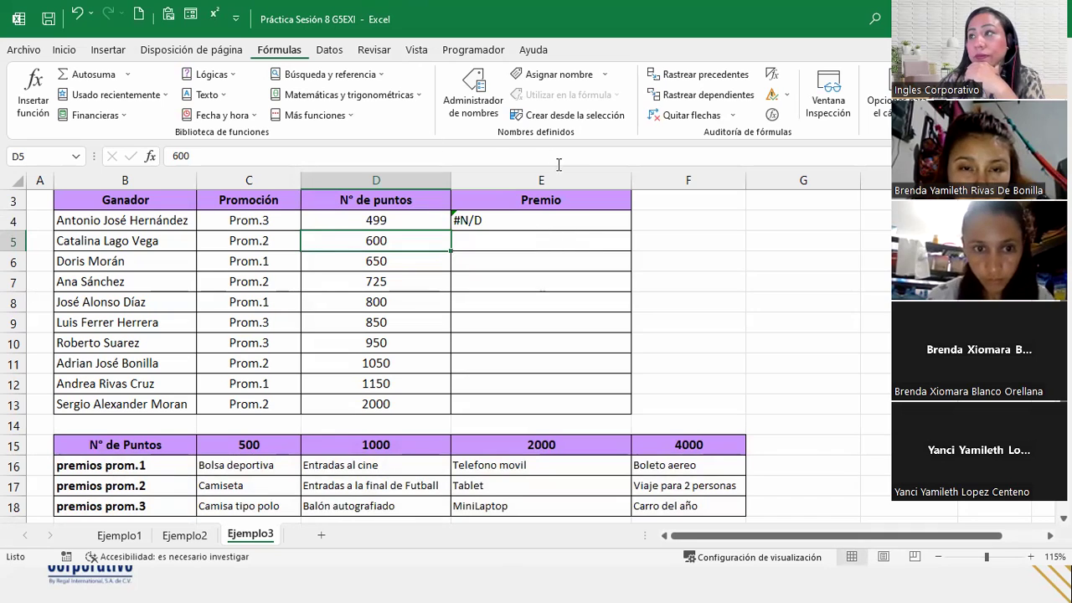
click(558, 217)
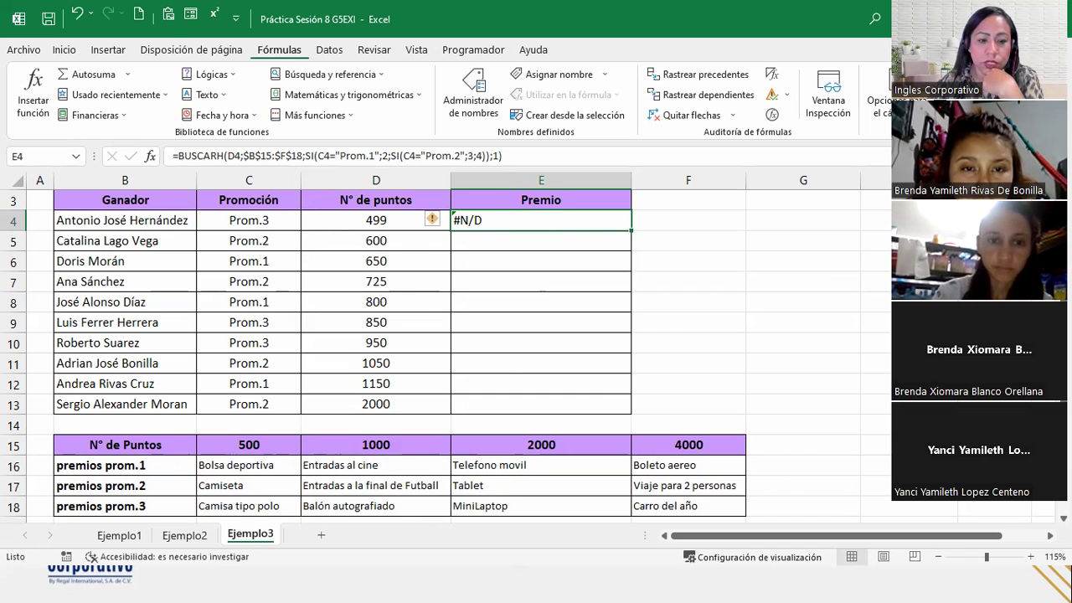
key(alt+Tab)
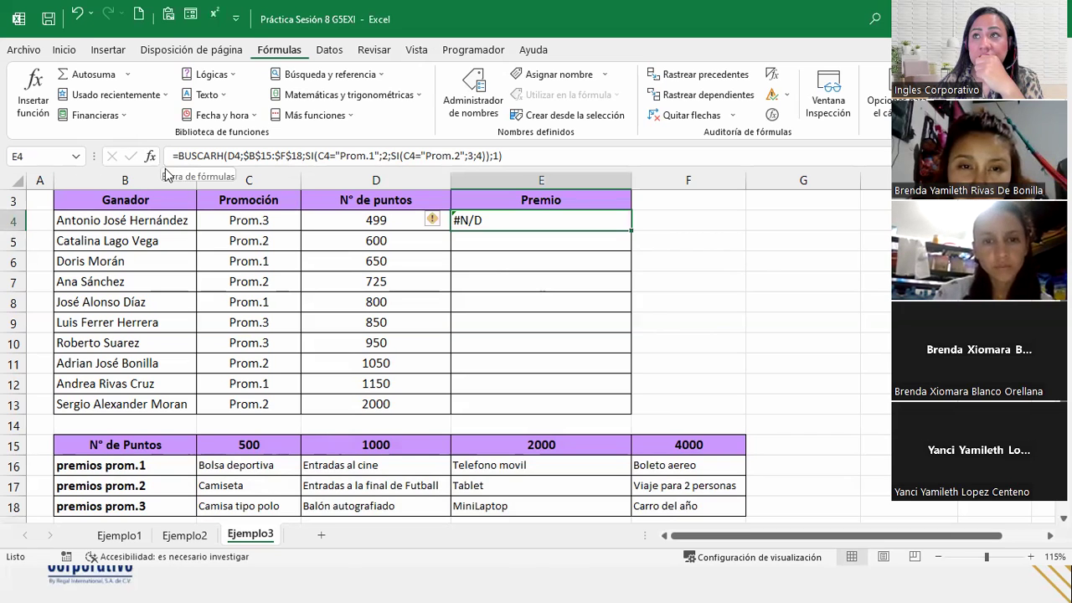
key(alt+Tab)
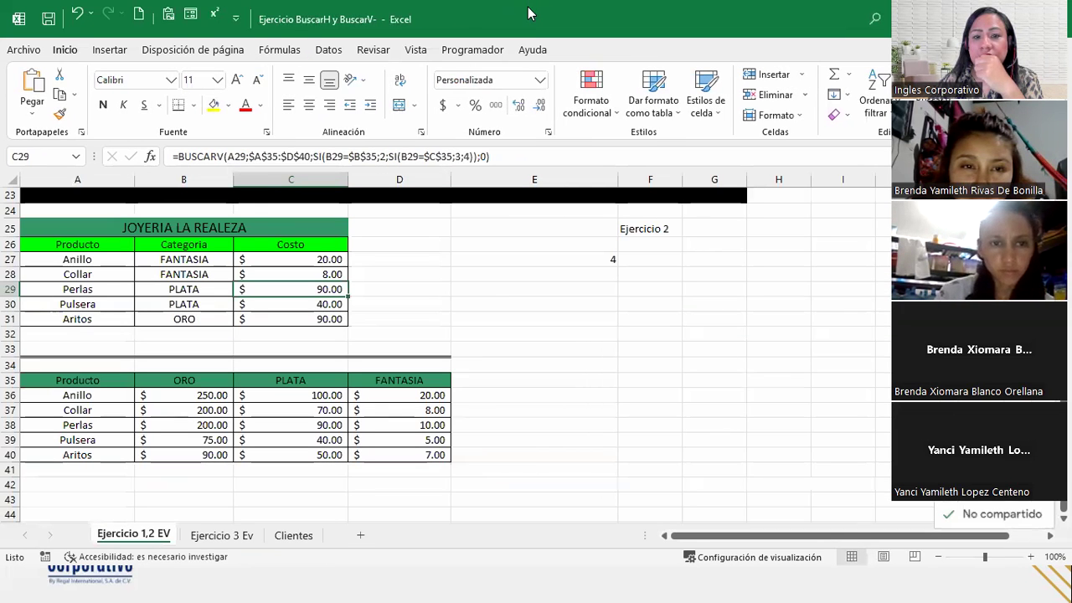
key(alt+Tab)
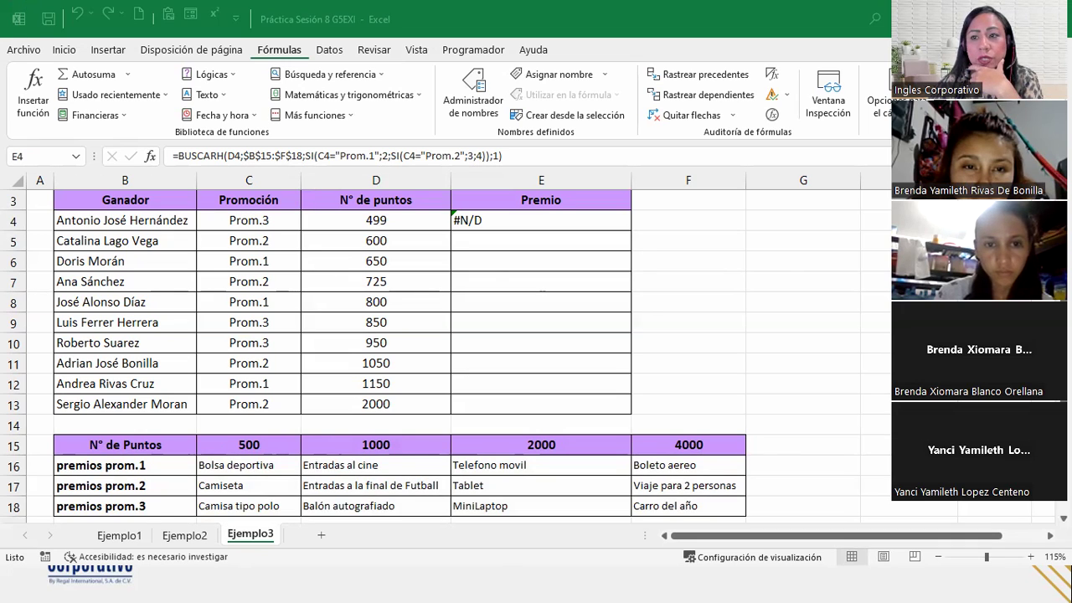
key(alt+Tab)
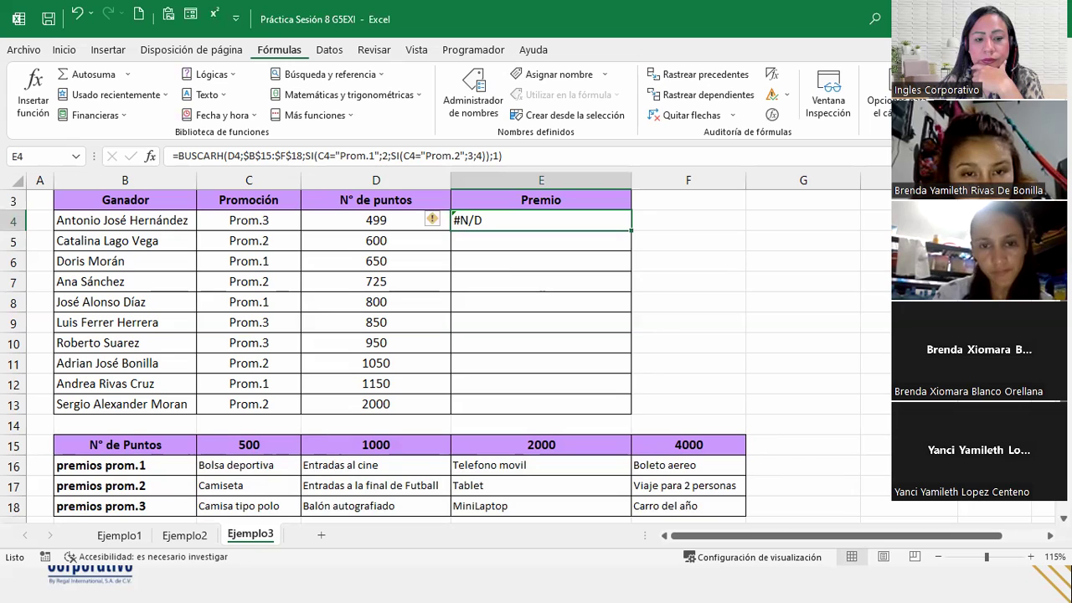
key(alt+Tab)
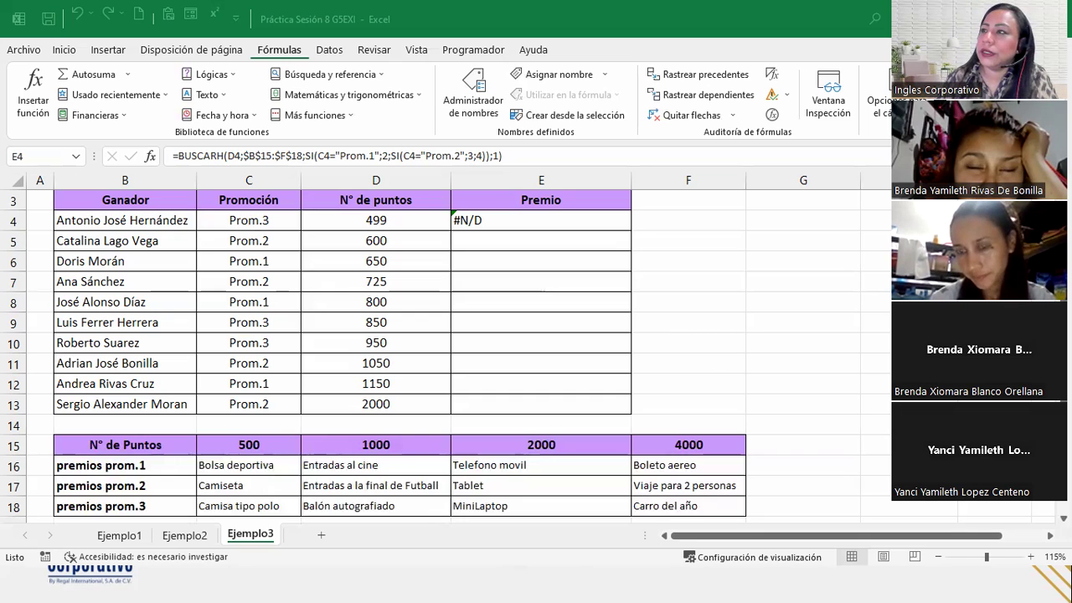
Step: Inspect E4's formula to find why it returns #N/D for 499 points
double_click(474, 221)
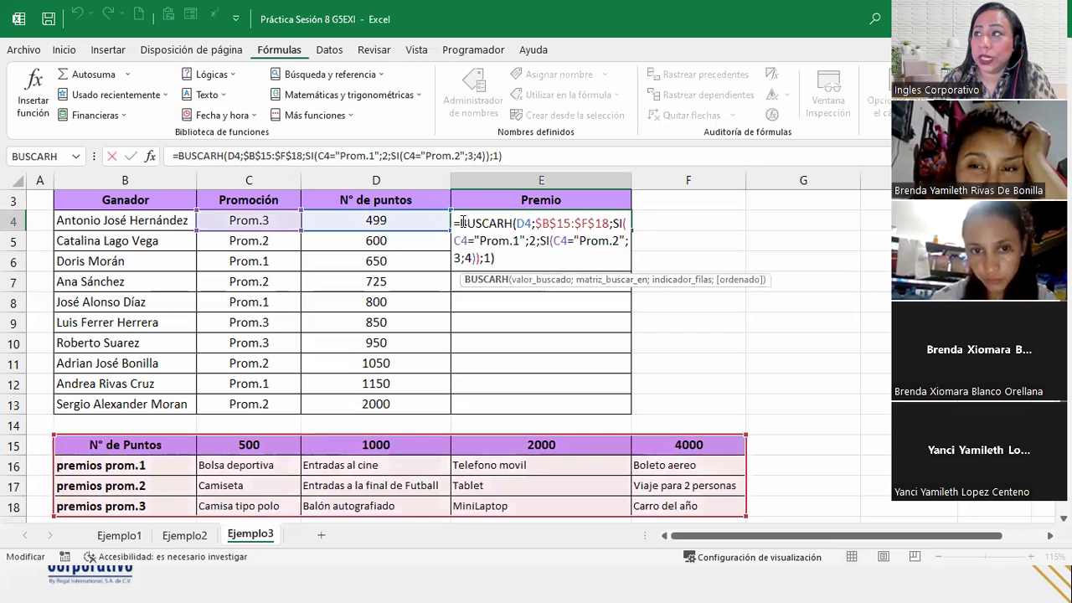
click(463, 222)
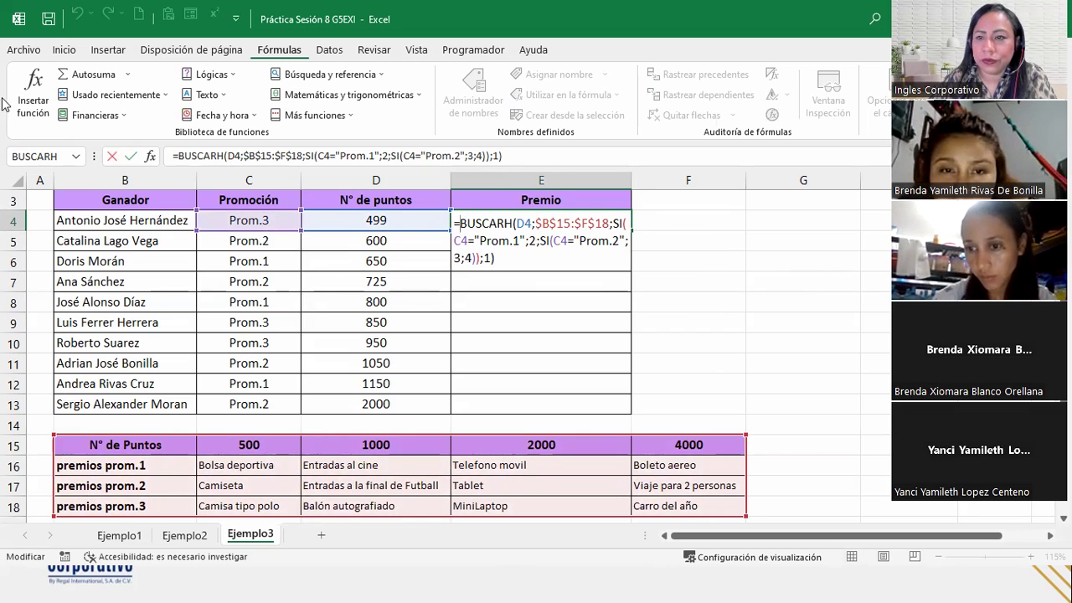
key(alt+Tab)
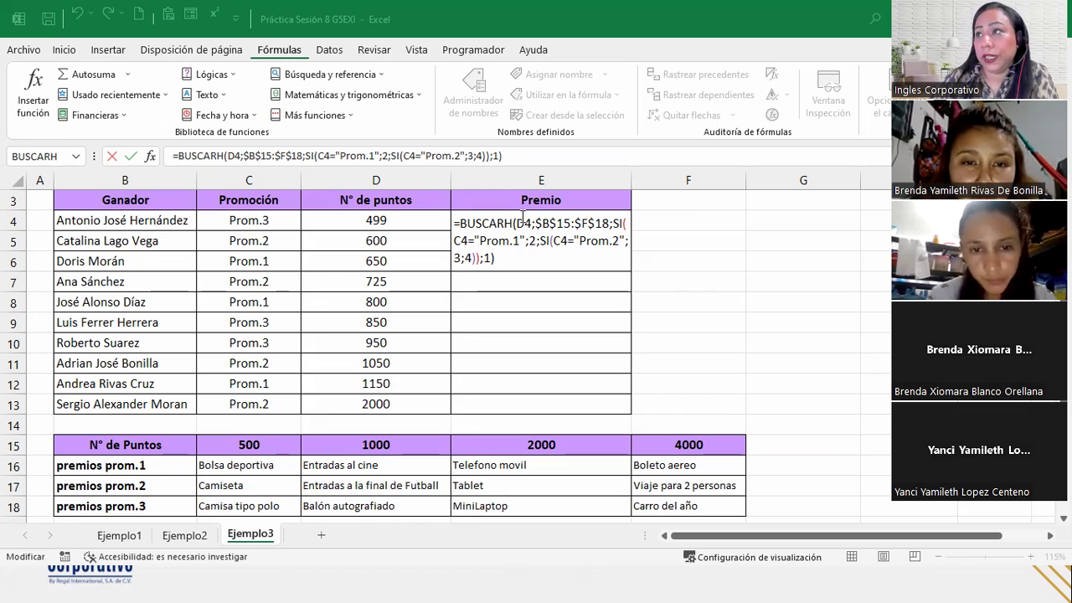
click(460, 223)
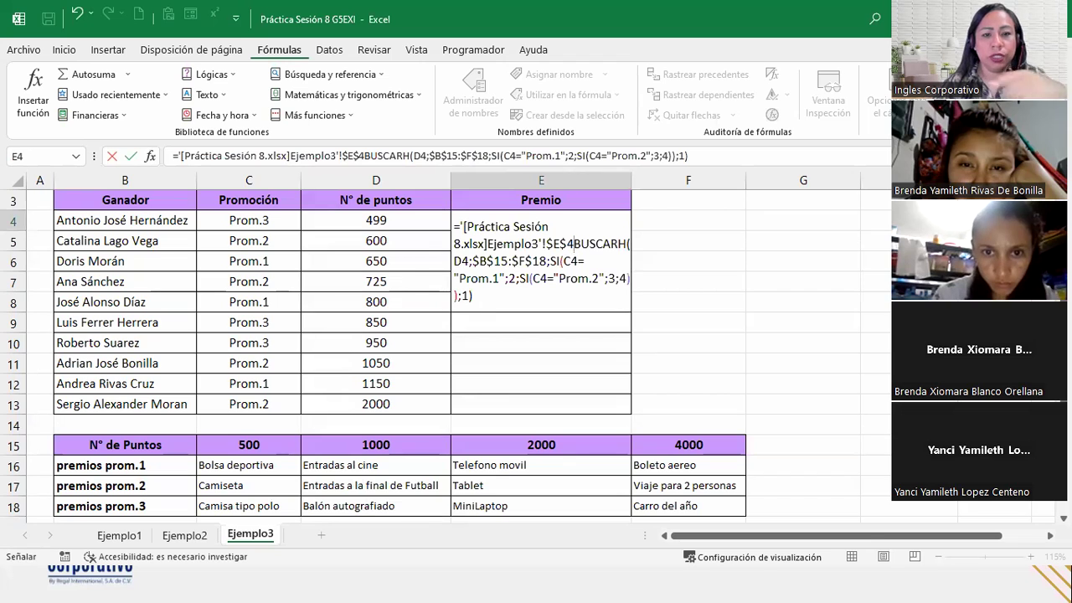
key(Escape)
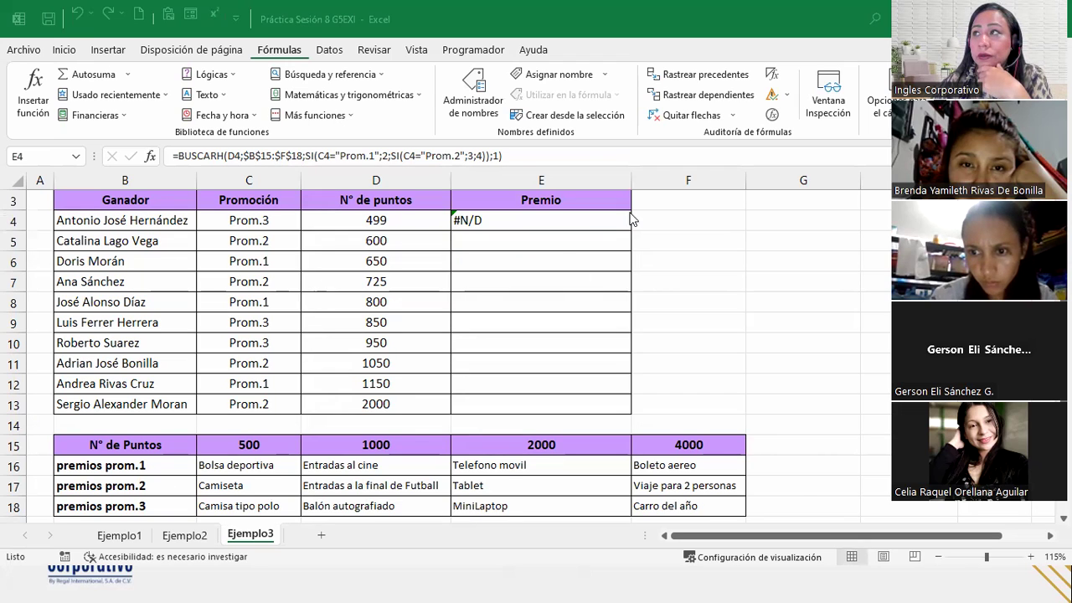
Step: Reopen E4 and place the insertion point right after the equals sign
click(516, 220)
double_click(517, 220)
drag(205, 149, 181, 157)
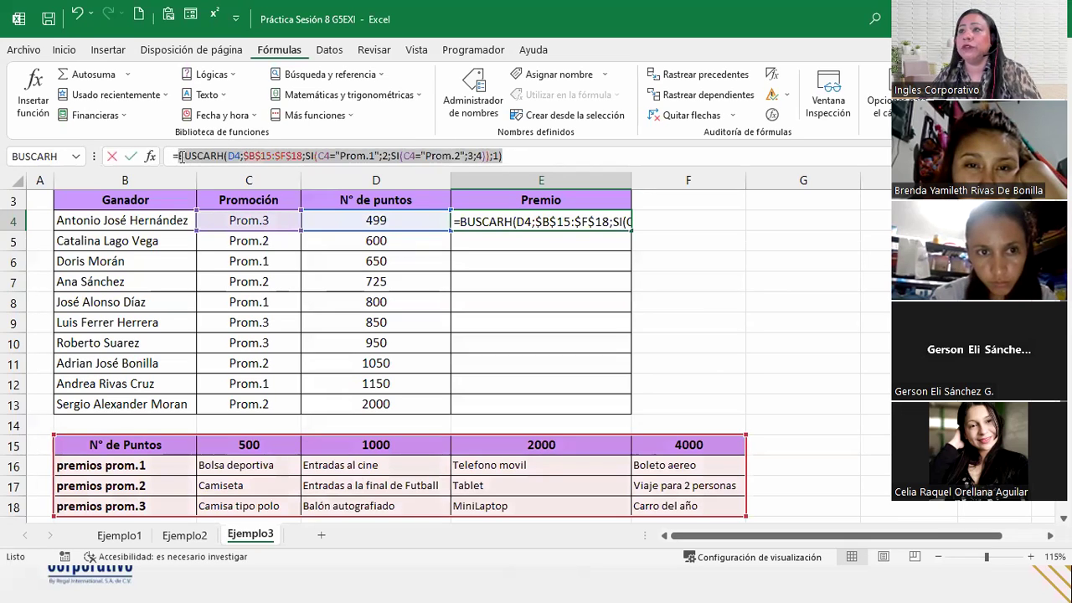
click(180, 156)
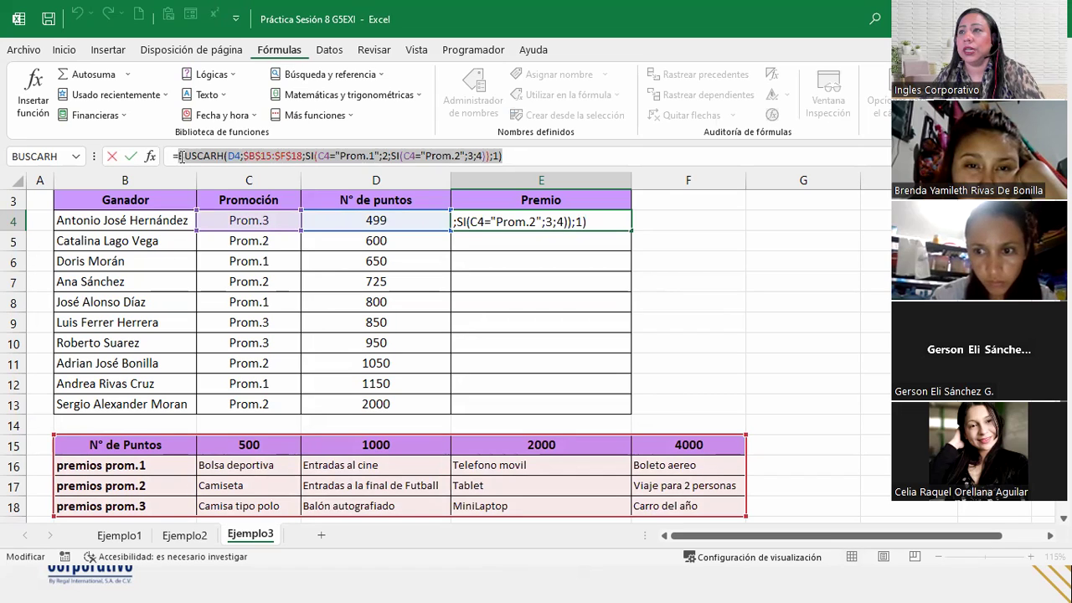
click(180, 157)
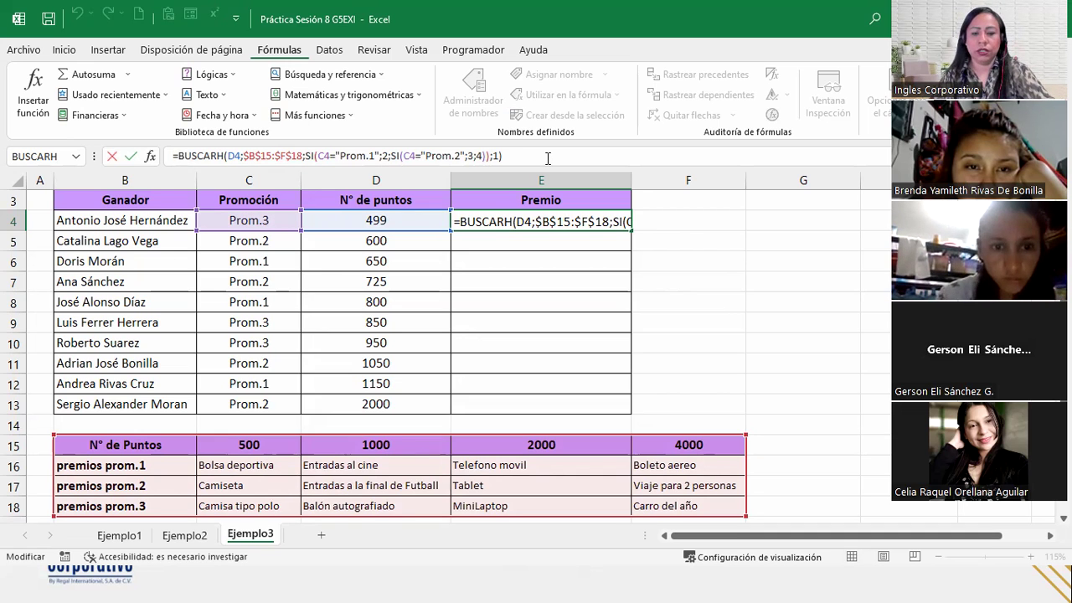
Step: Wrap E4's BUSCARH in SI.ERROR with the fallback text "Dato no encontrado"
text(si.er)
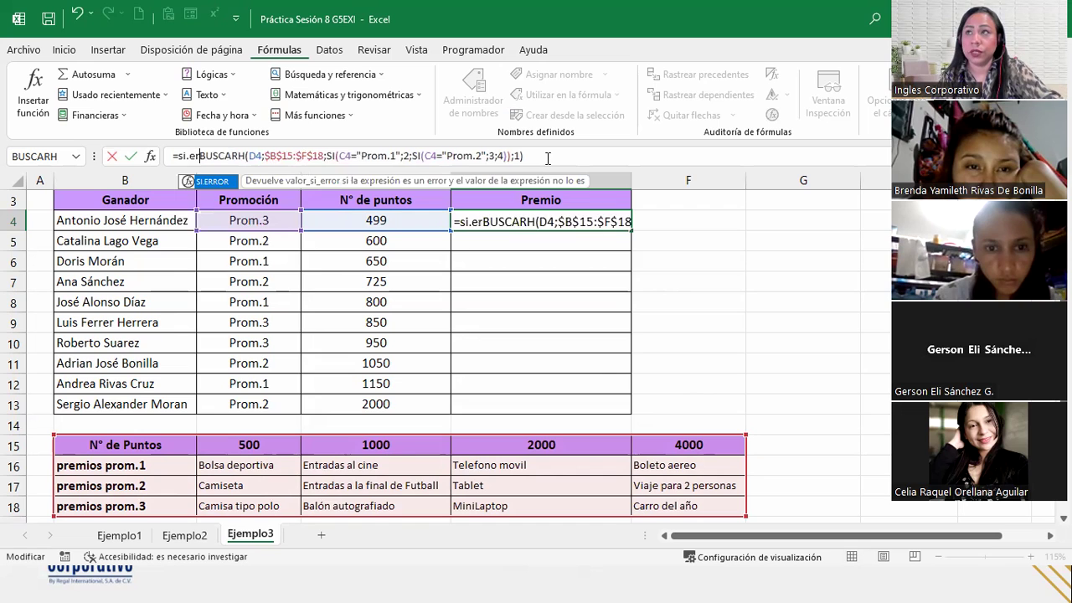
key(Tab)
text())
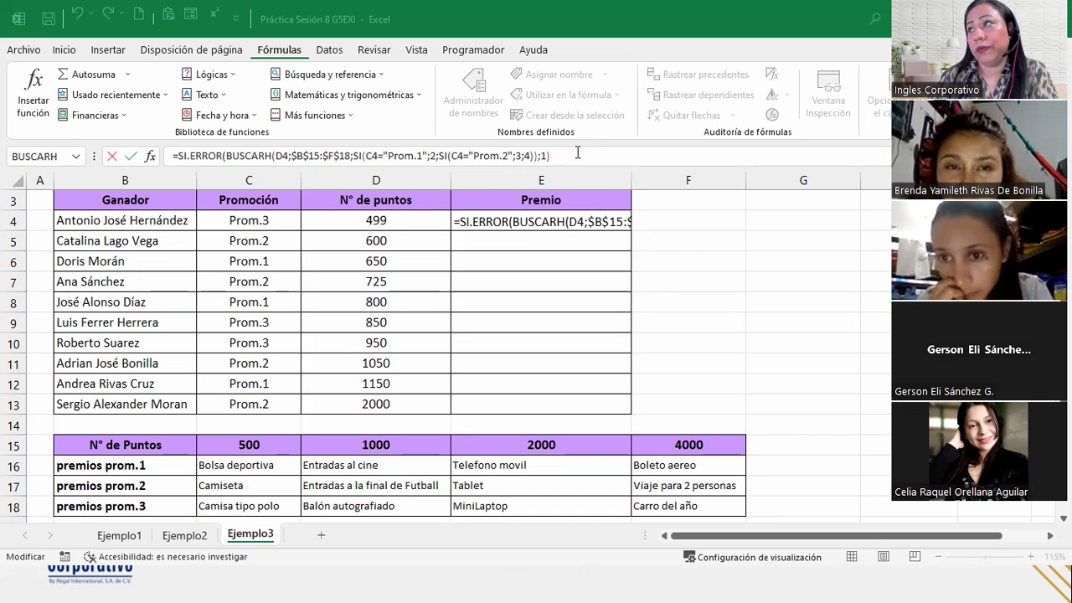
click(576, 151)
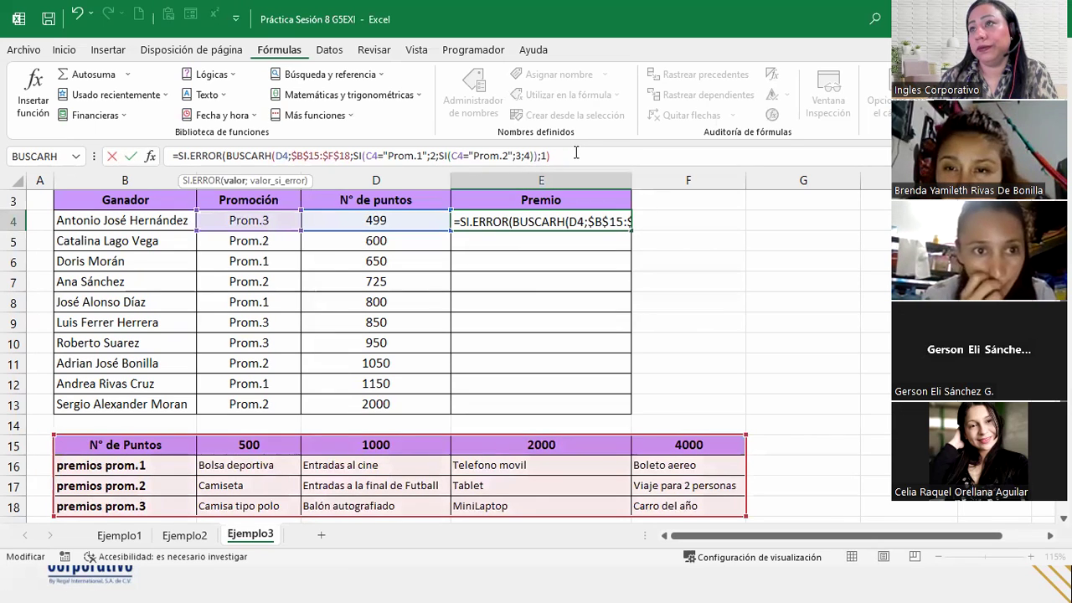
click(576, 153)
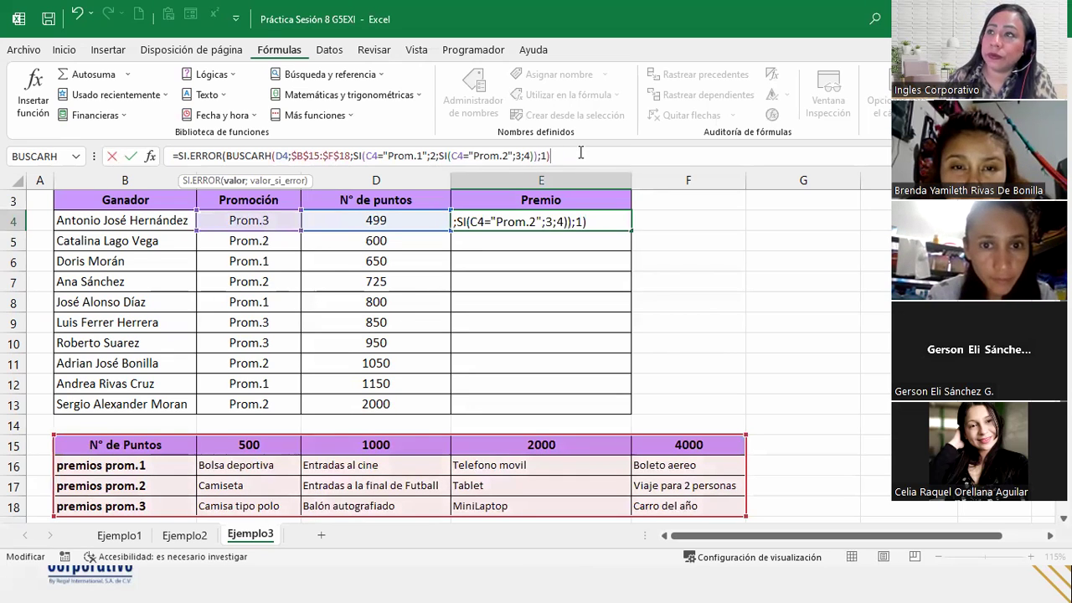
text(;)
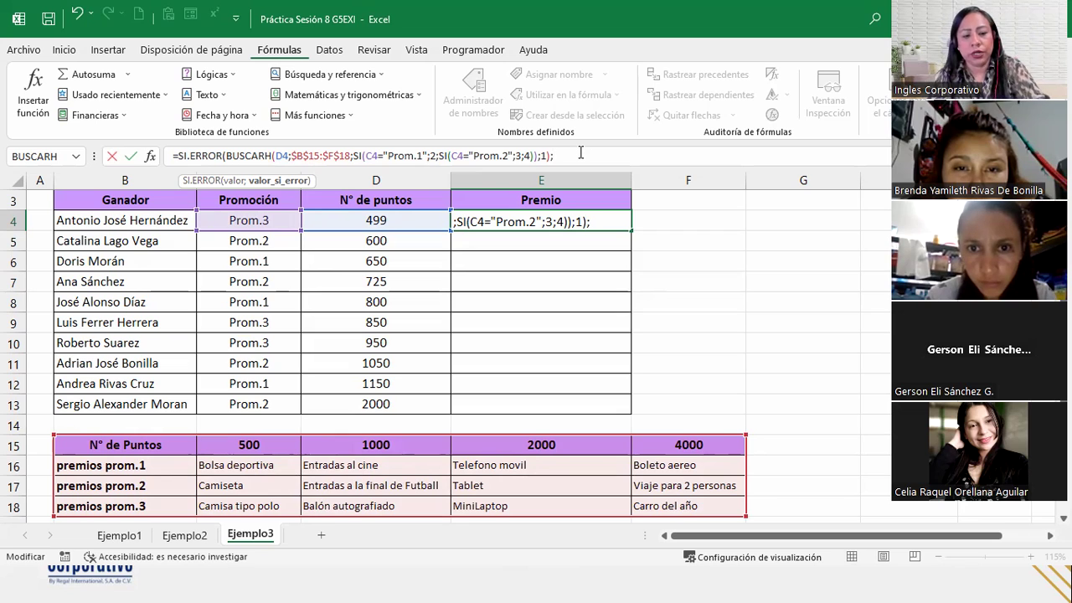
text(")
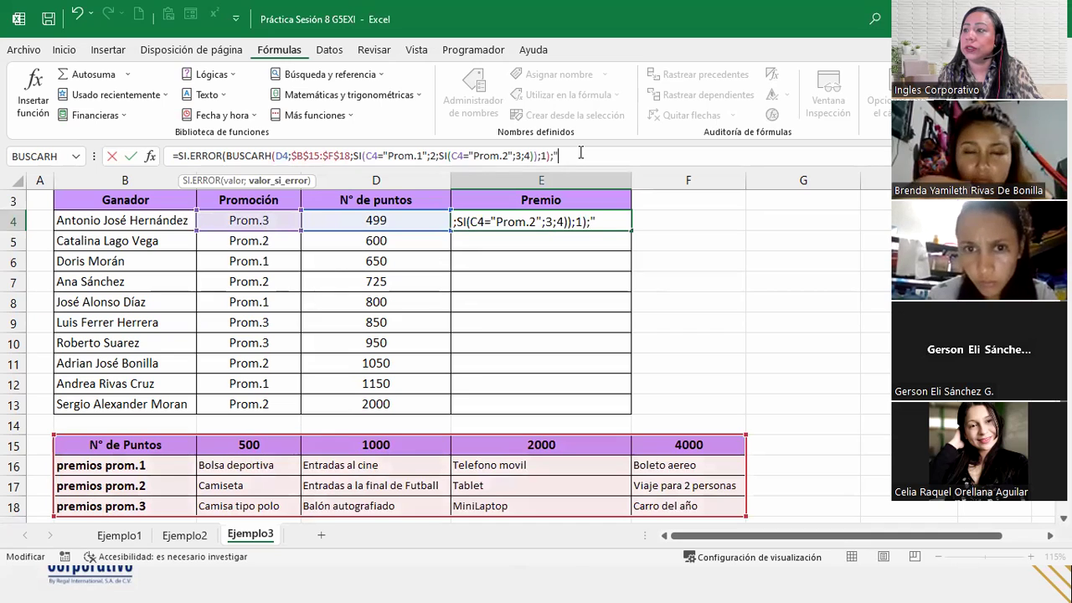
text(Dato no encontrado")
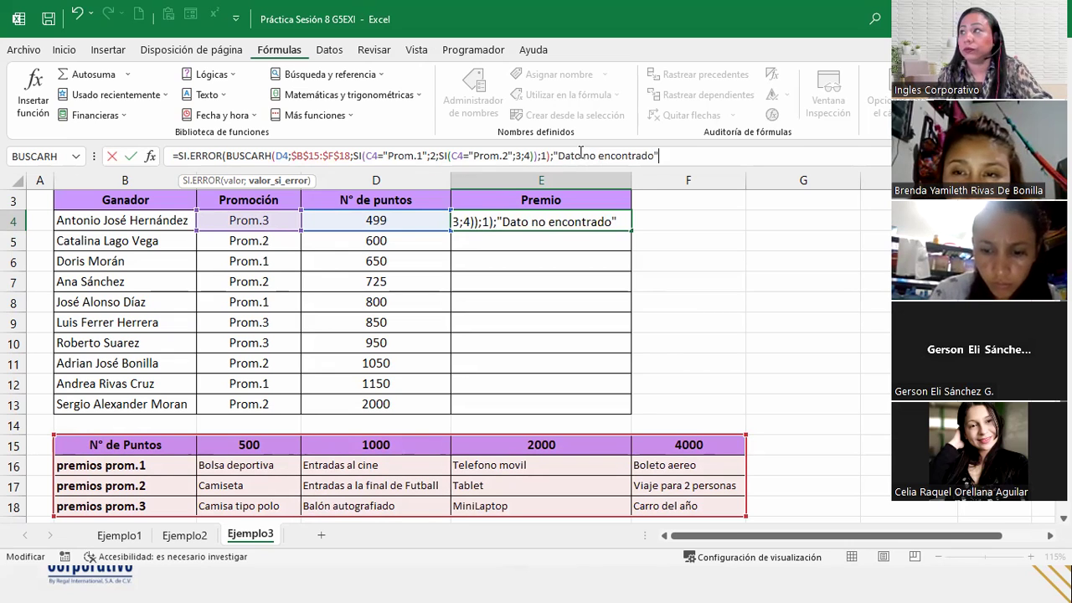
text())
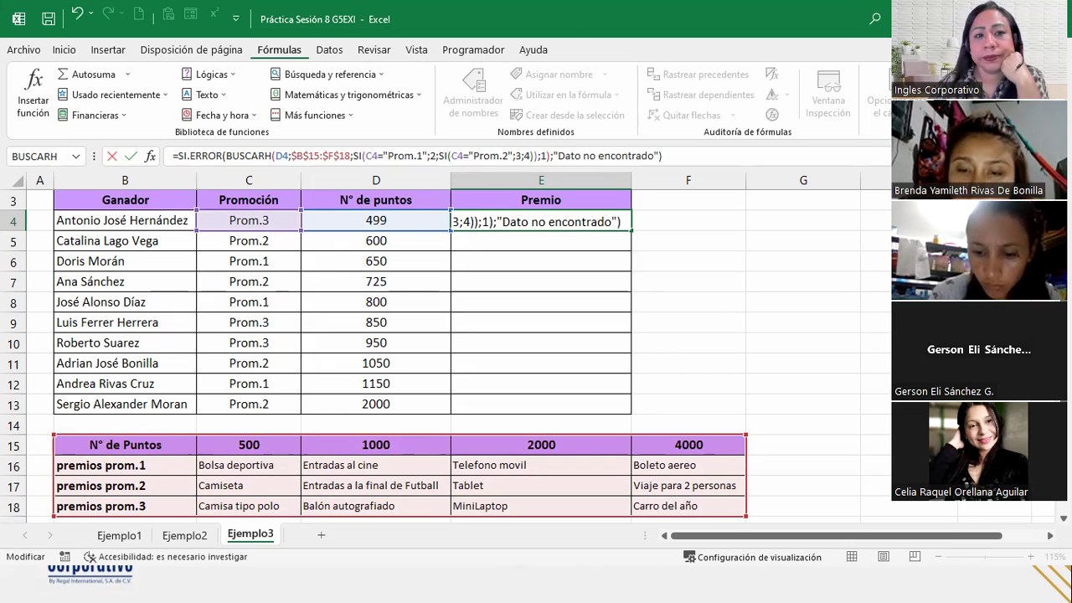
Step: Review the SI.ERROR arguments in E4 and confirm it, showing Dato no encontrado
key(alt+Tab)
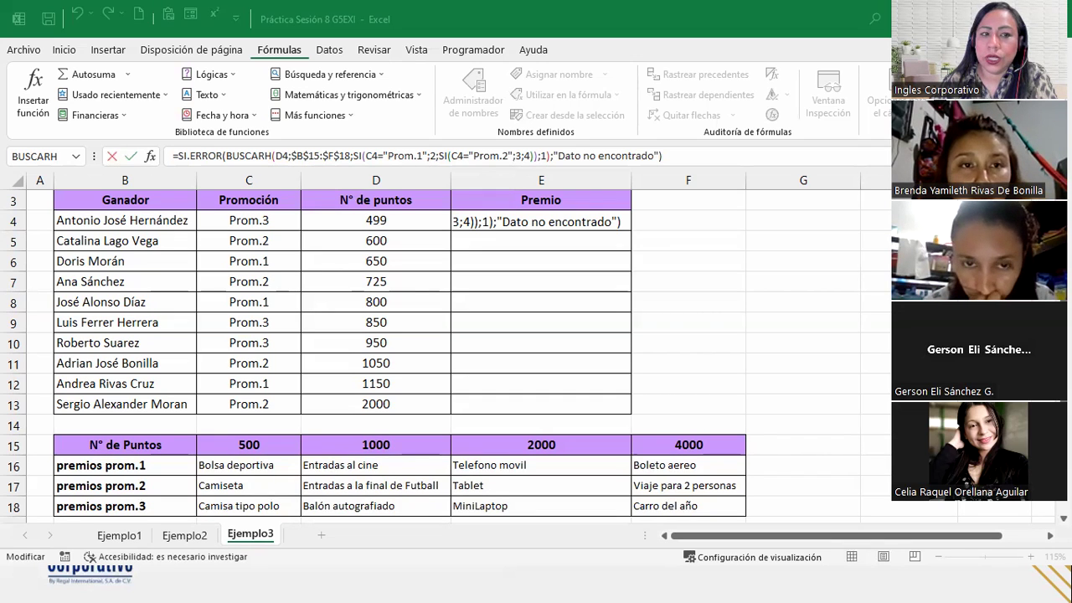
click(526, 220)
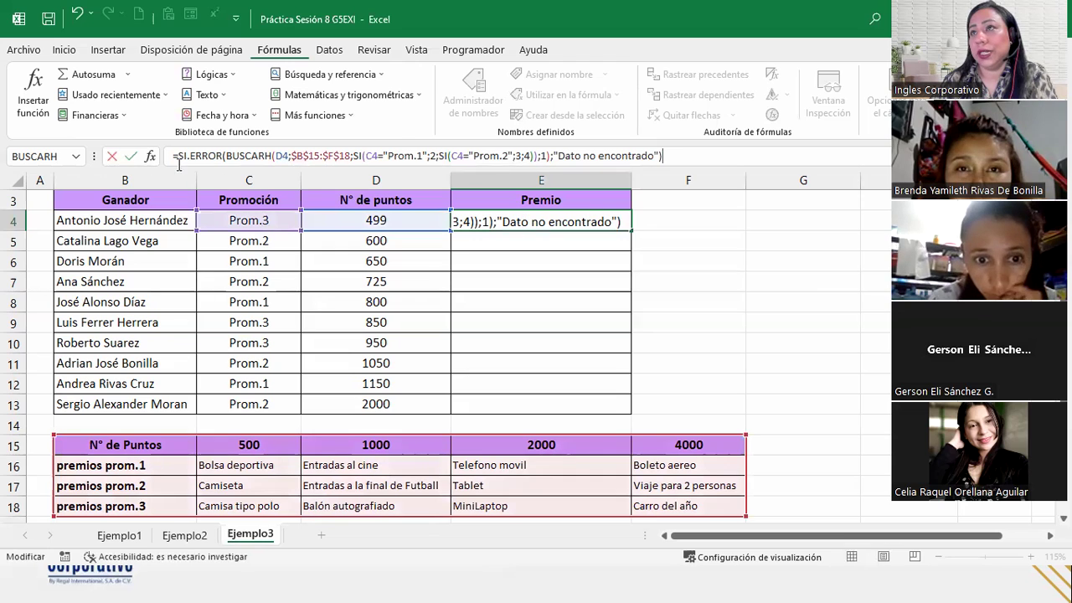
click(229, 157)
click(235, 181)
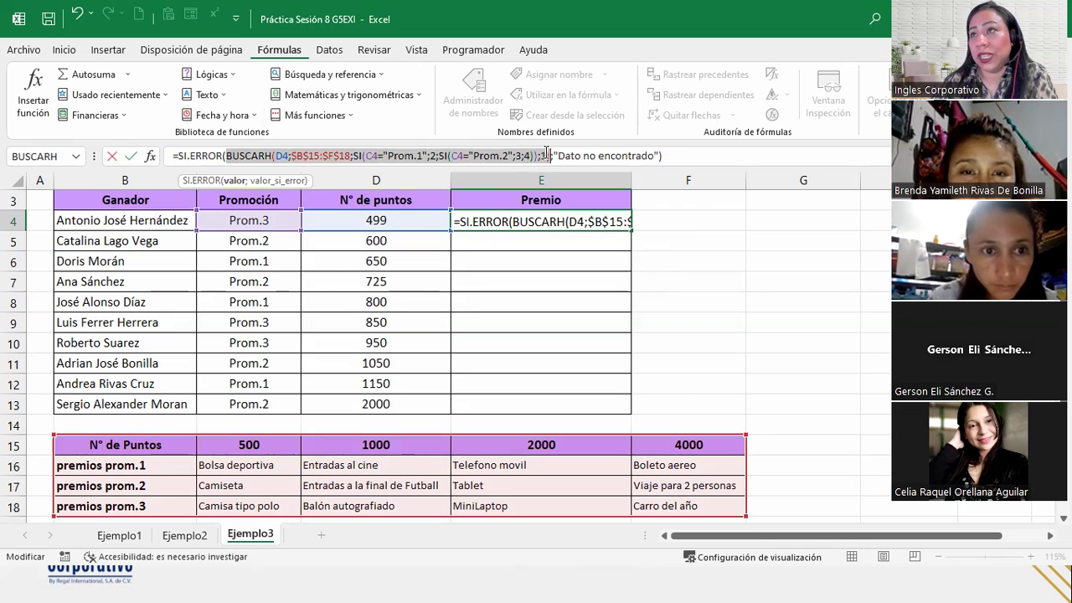
click(269, 182)
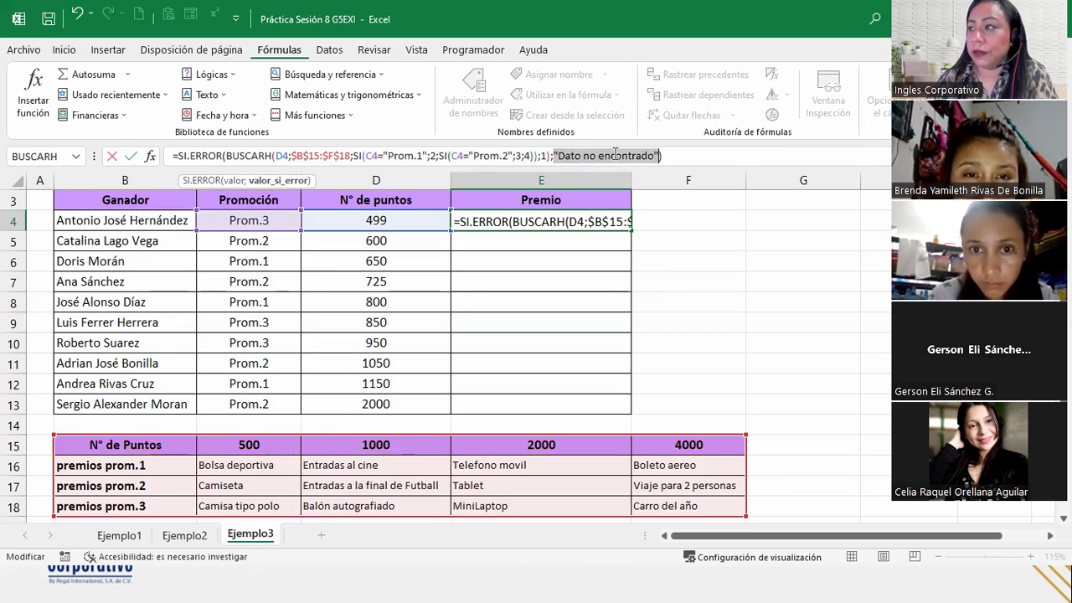
click(676, 155)
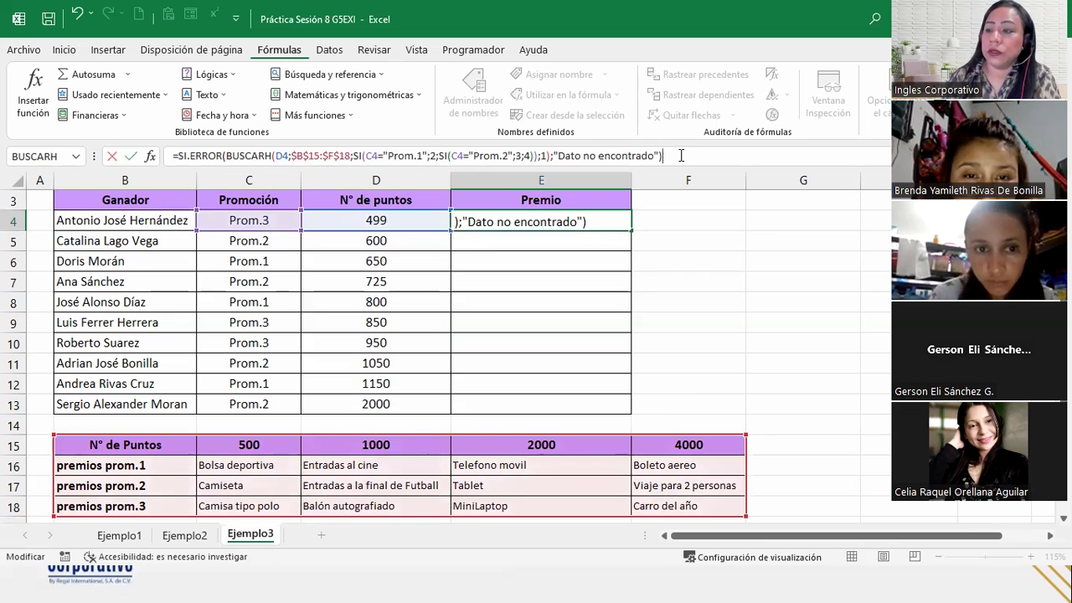
key(Return)
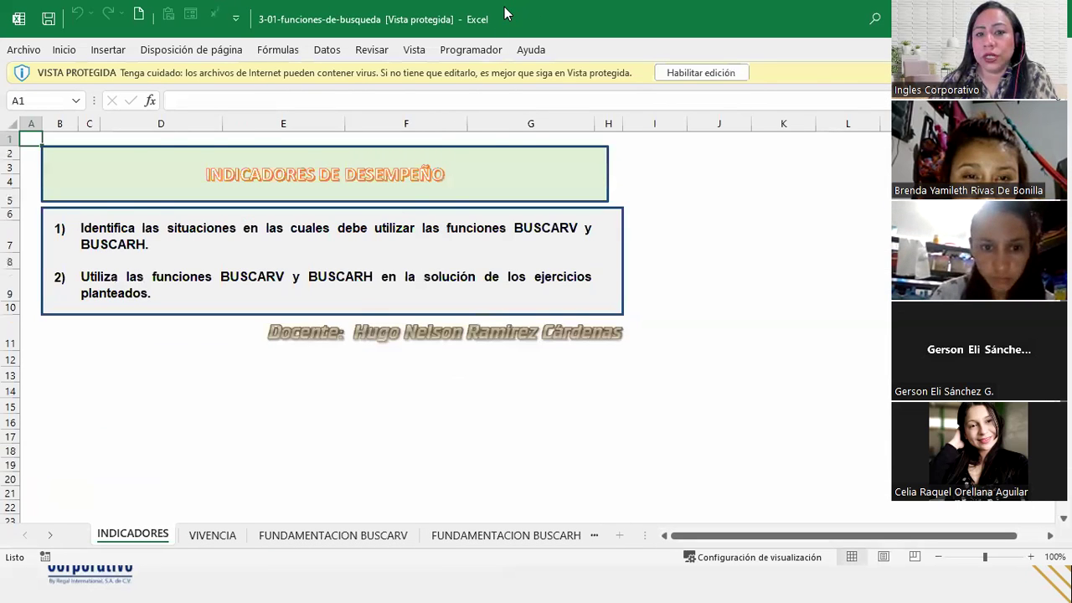
Step: Switch back to the Práctica Sesión 8 G5EXI workbook on sheet Ejemplo3
key(alt+Tab)
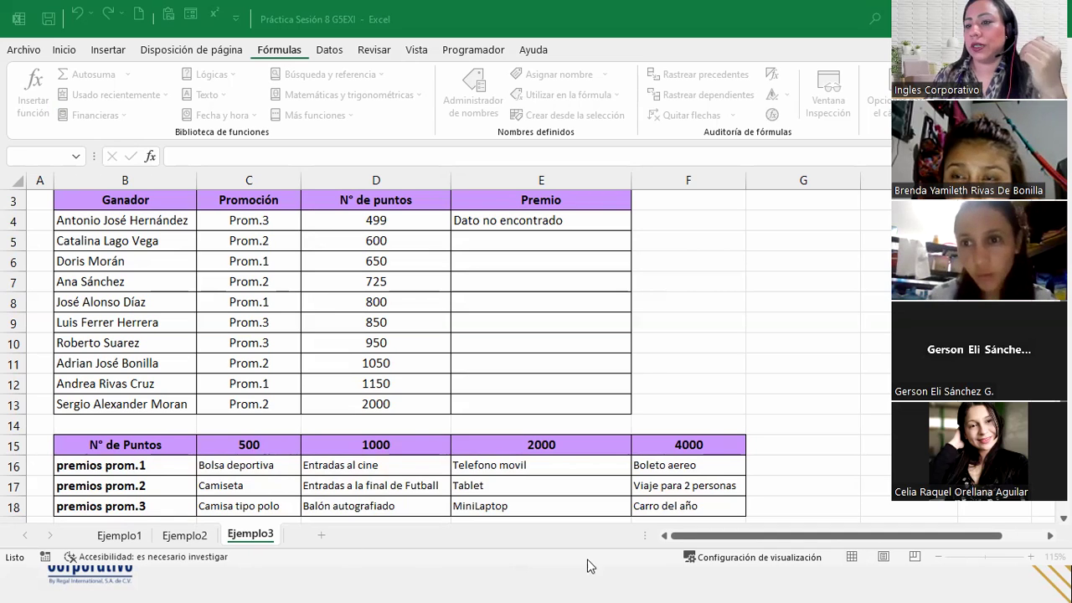
click(563, 219)
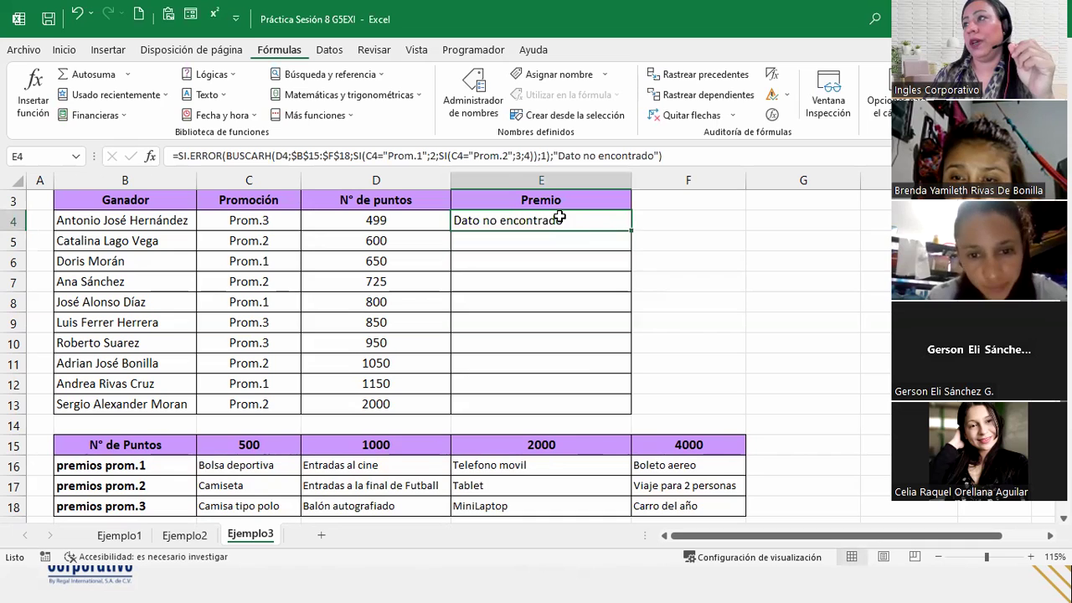
click(743, 158)
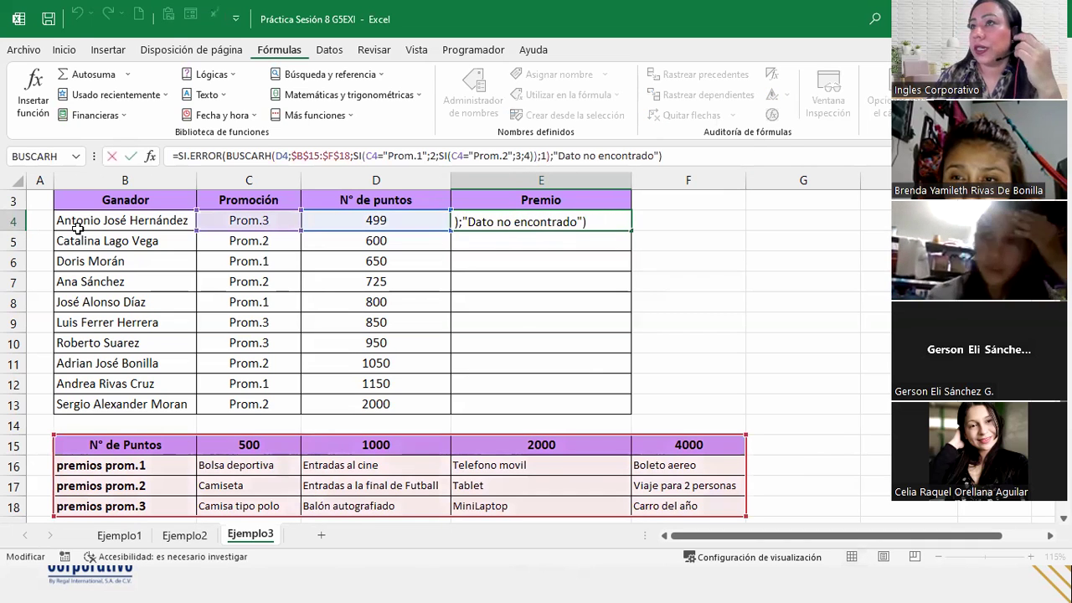
click(190, 156)
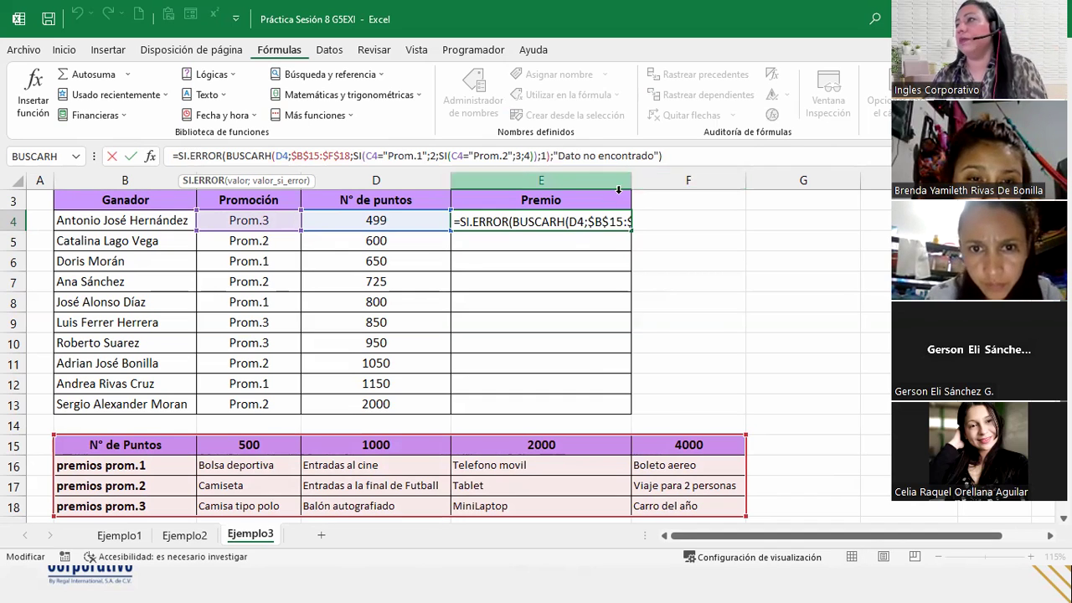
click(130, 156)
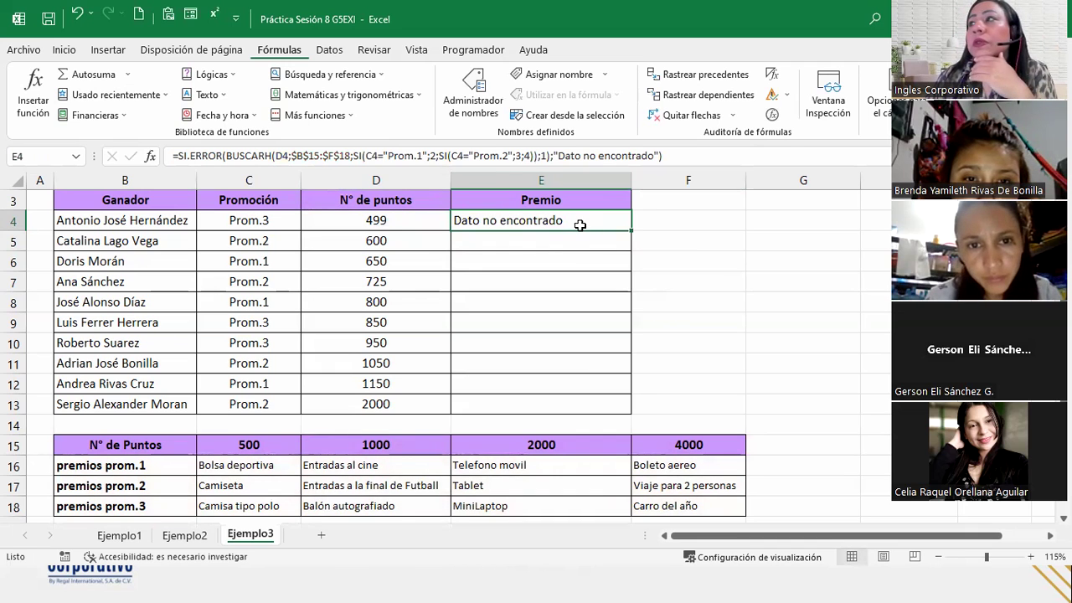
click(64, 50)
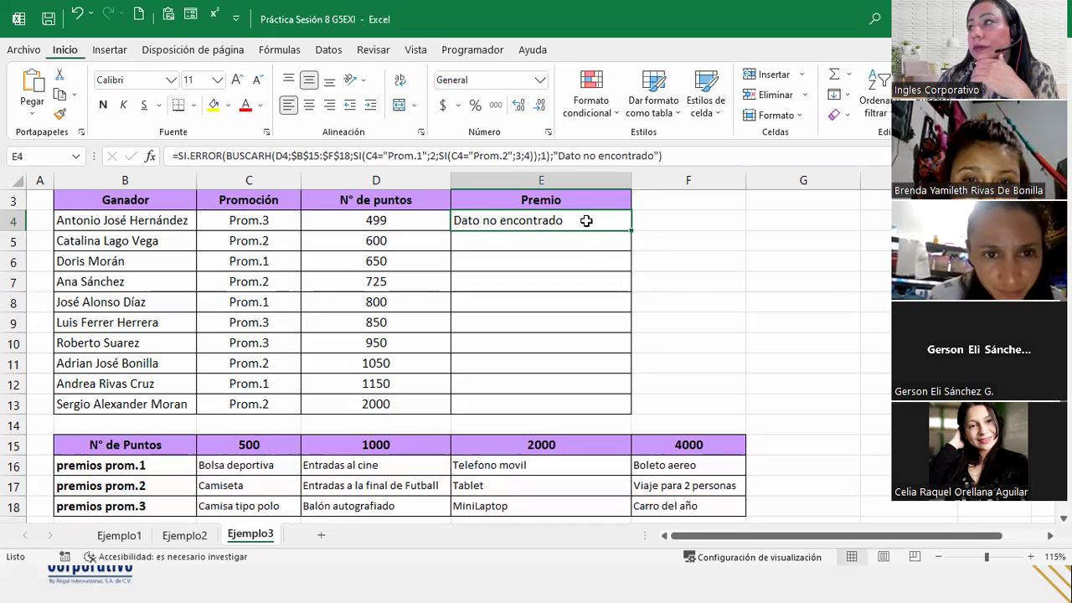
double_click(586, 221)
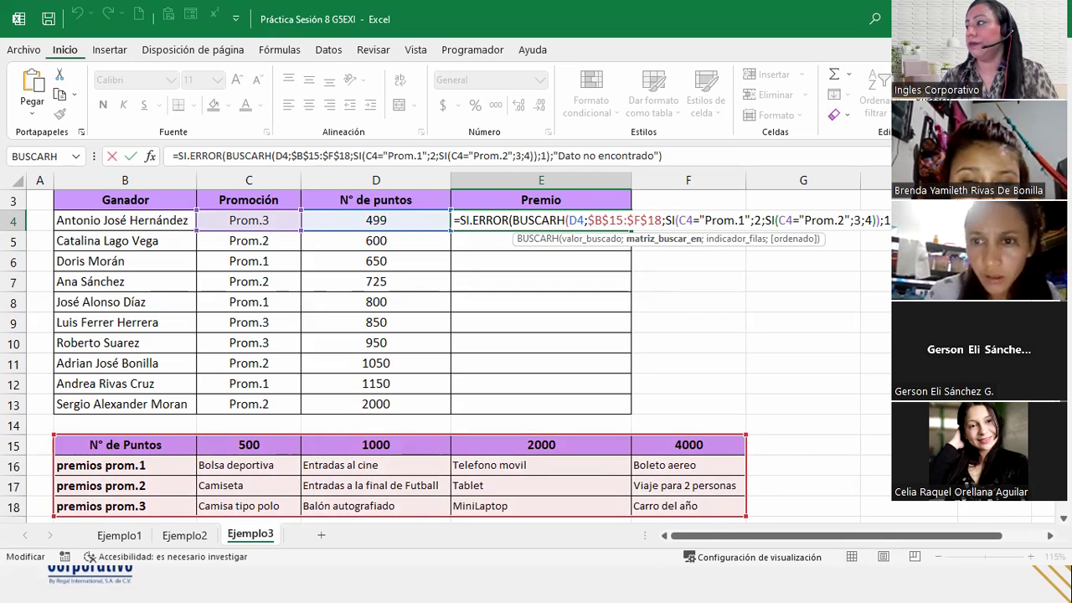
scroll(503, 335, right, 1)
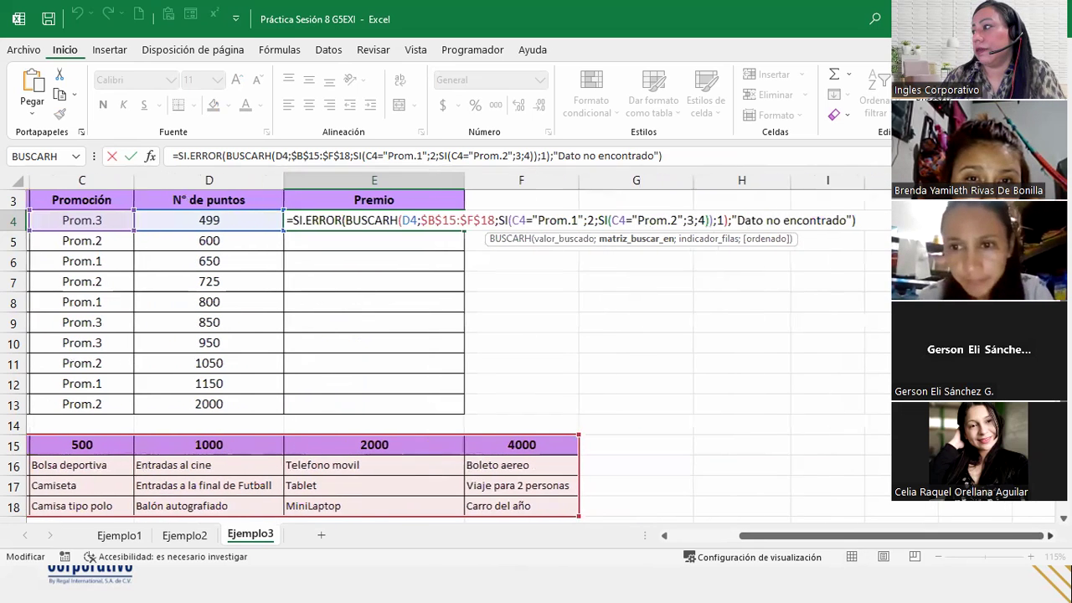
click(338, 220)
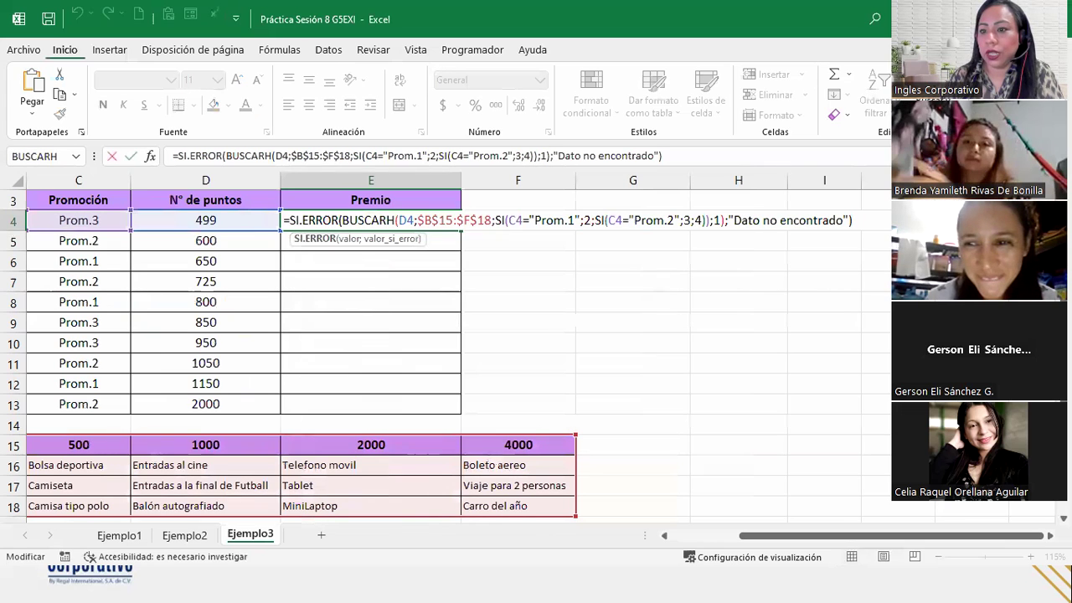
key(Return)
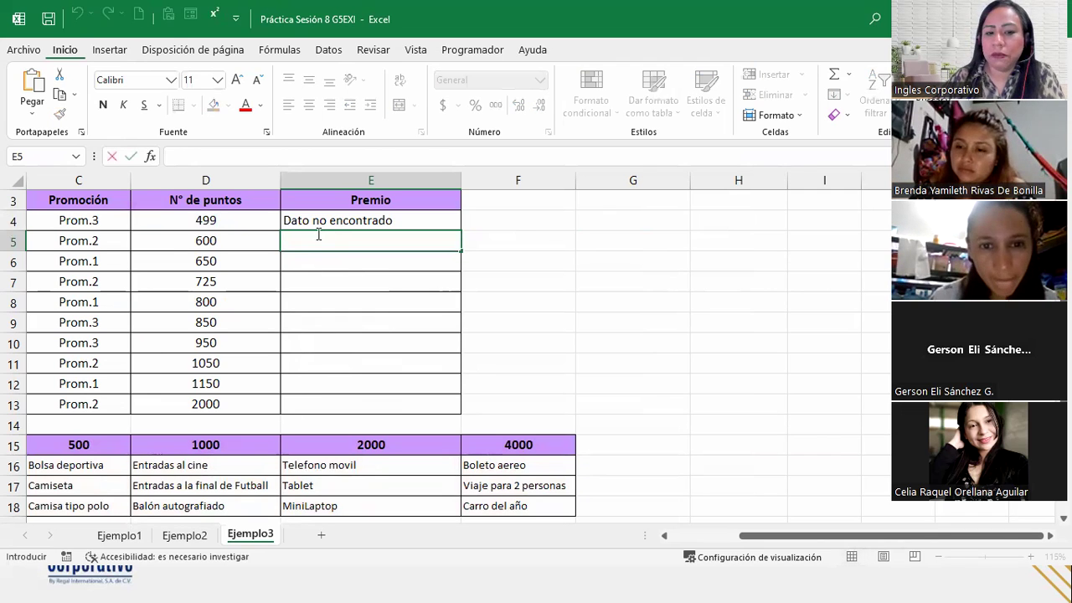
key(Return)
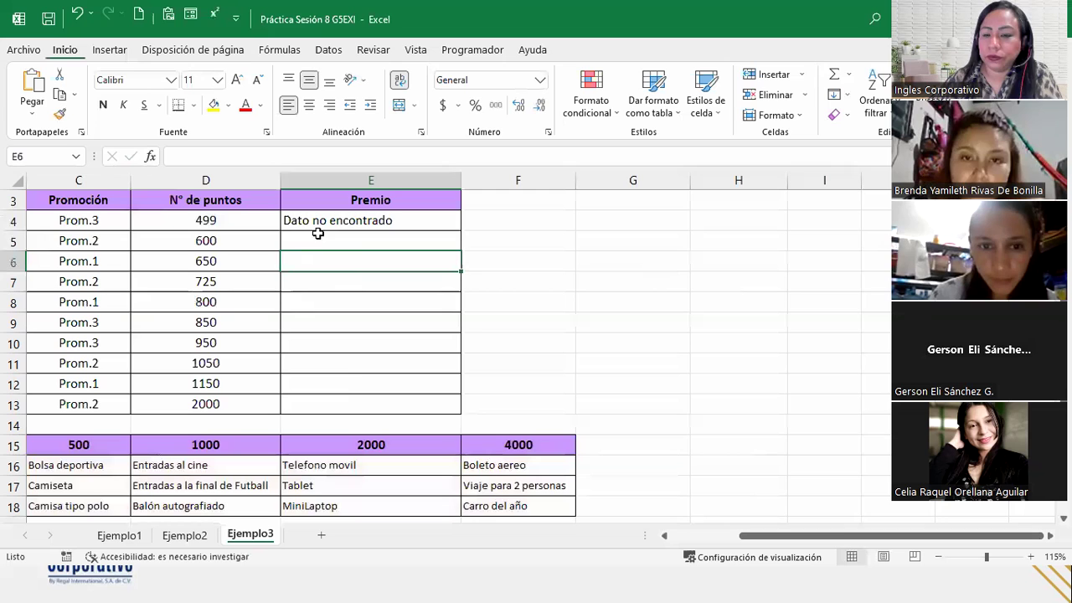
click(313, 239)
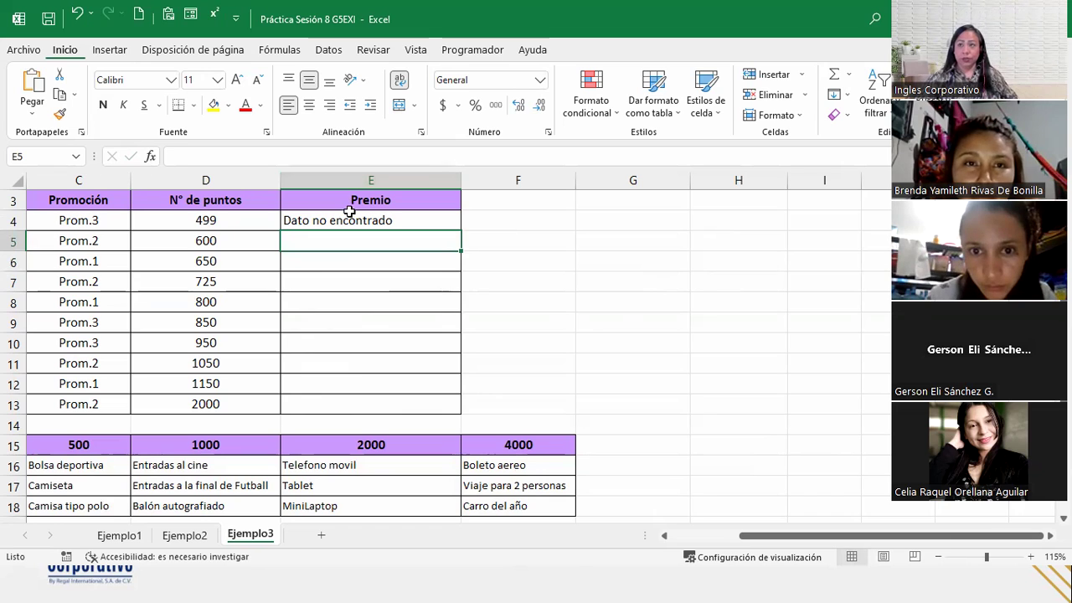
click(350, 213)
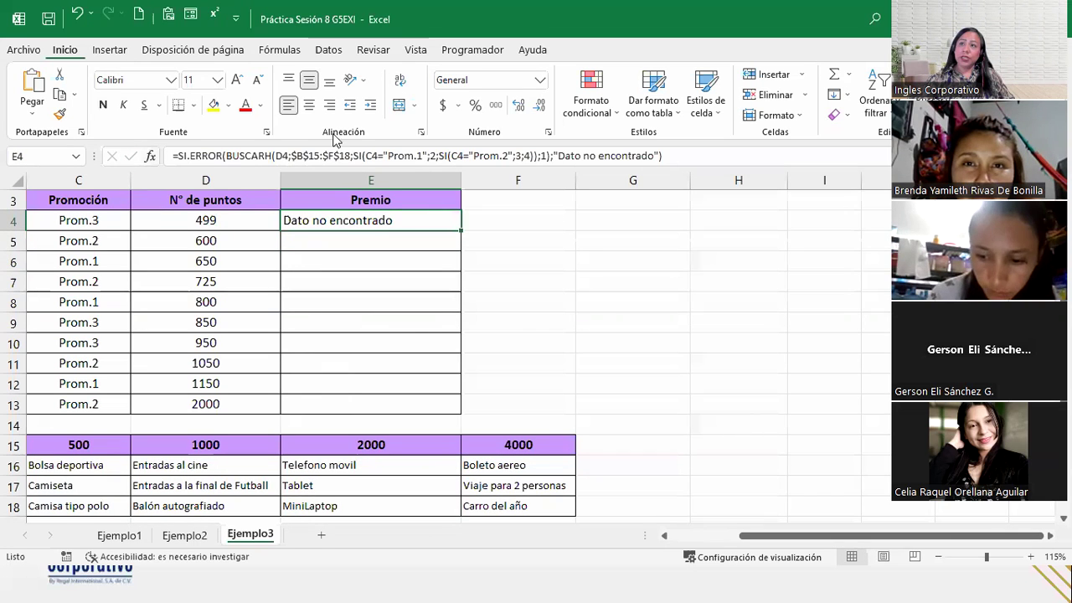
click(429, 249)
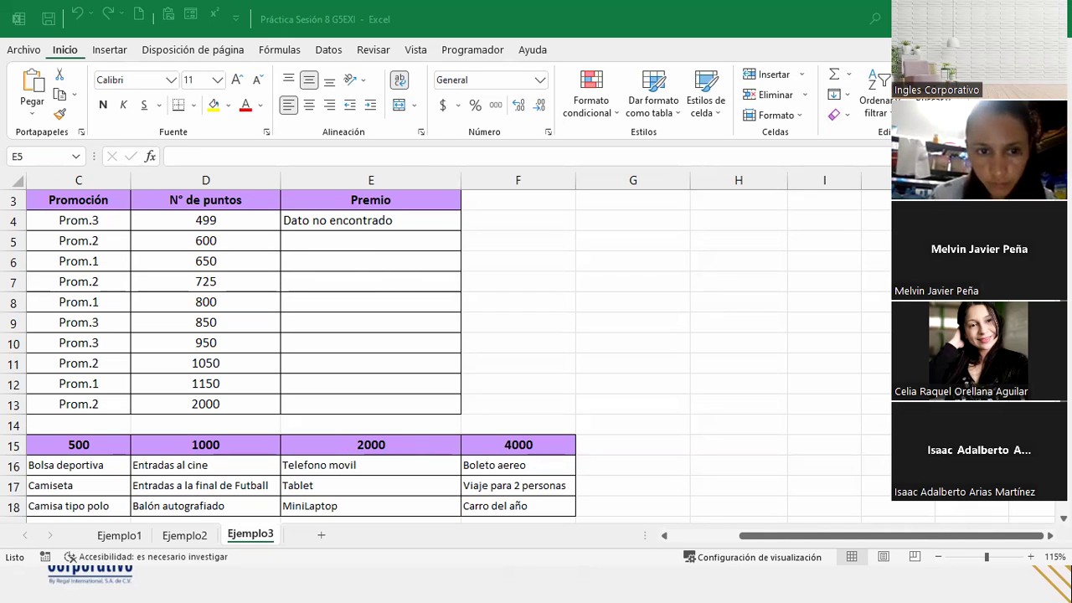
click(339, 236)
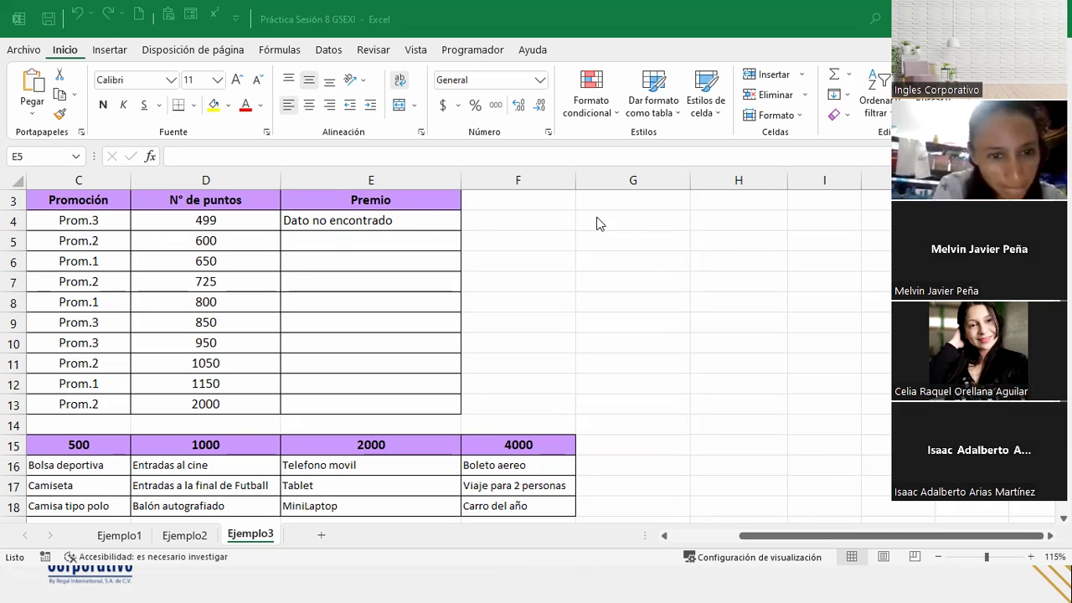
click(410, 219)
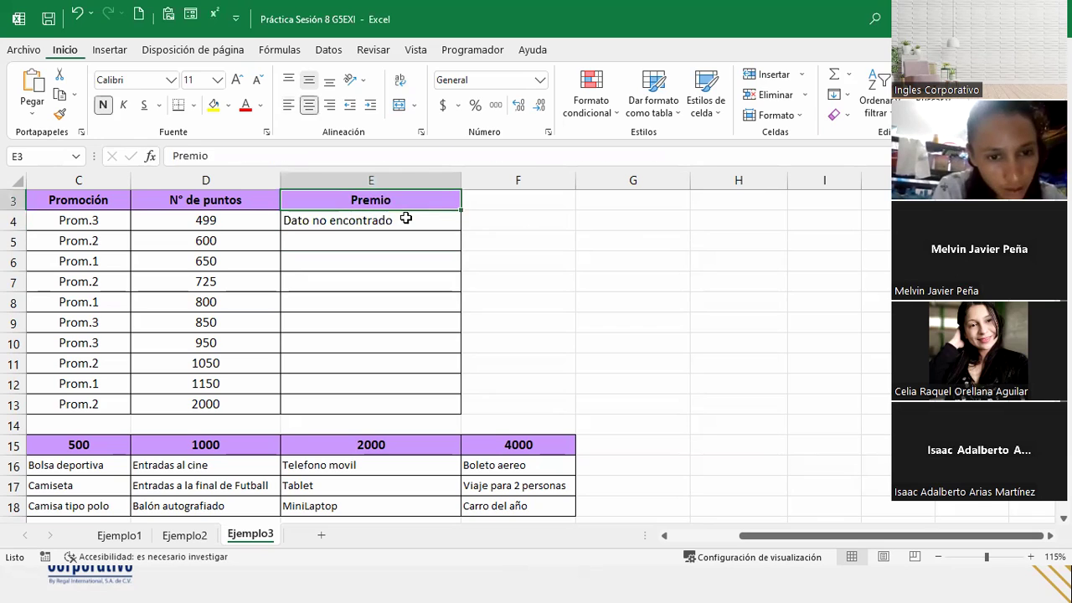
double_click(406, 219)
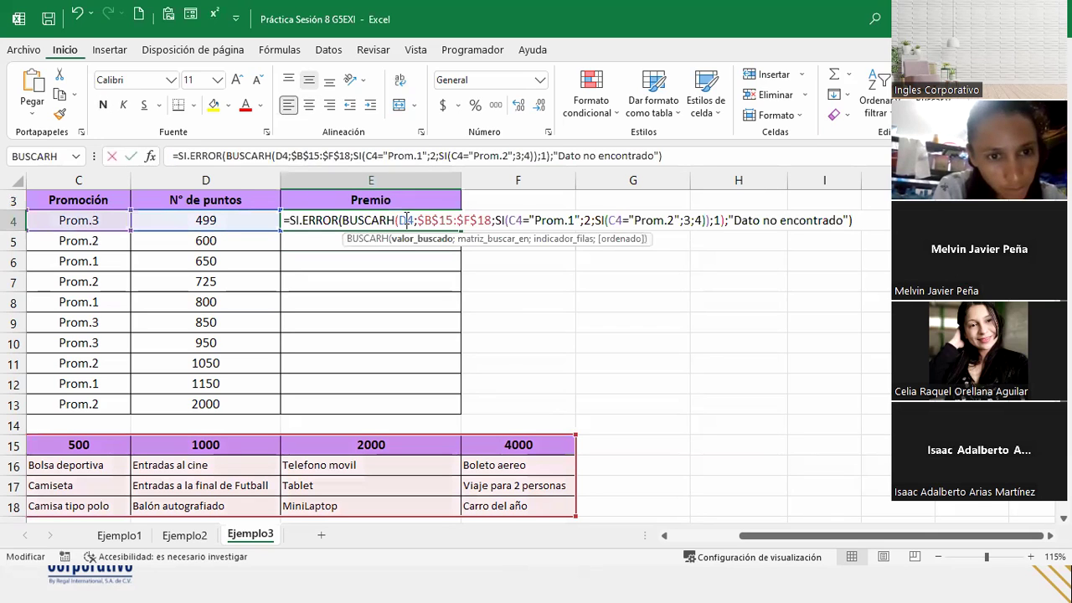
click(860, 221)
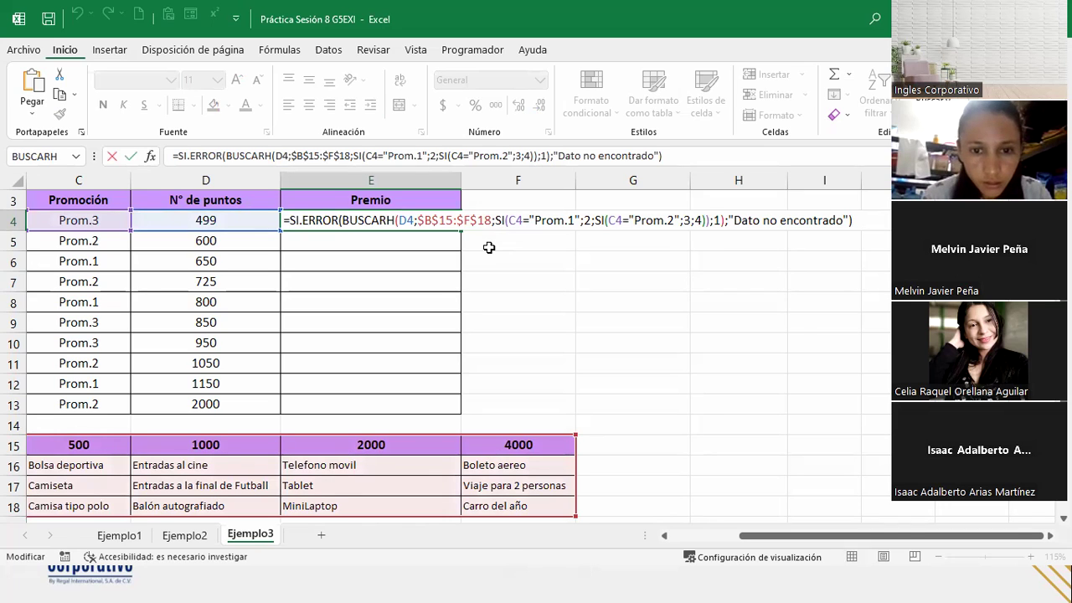
key(Return)
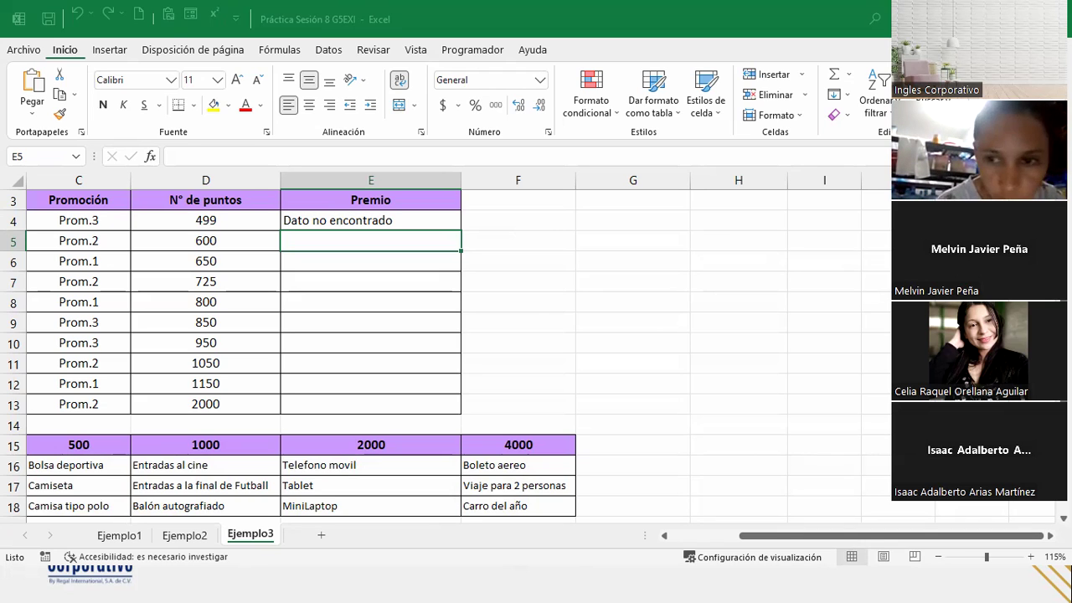
click(426, 220)
Step: Recommit E4's SI.ERROR prize formula and fill it down through E13
key(Up)
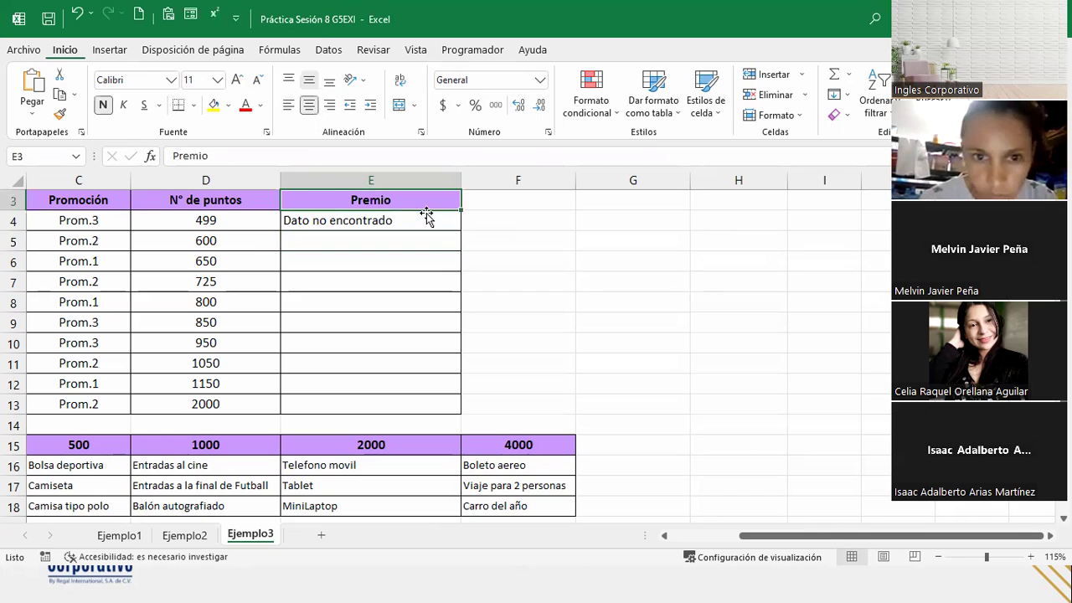
double_click(427, 219)
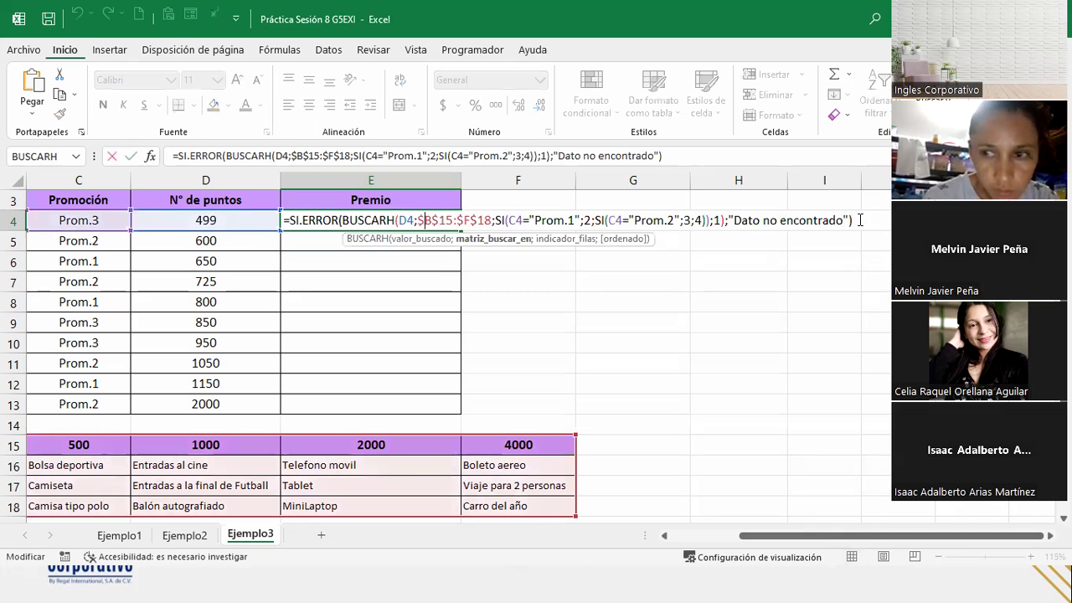
click(860, 221)
key(alt+Tab)
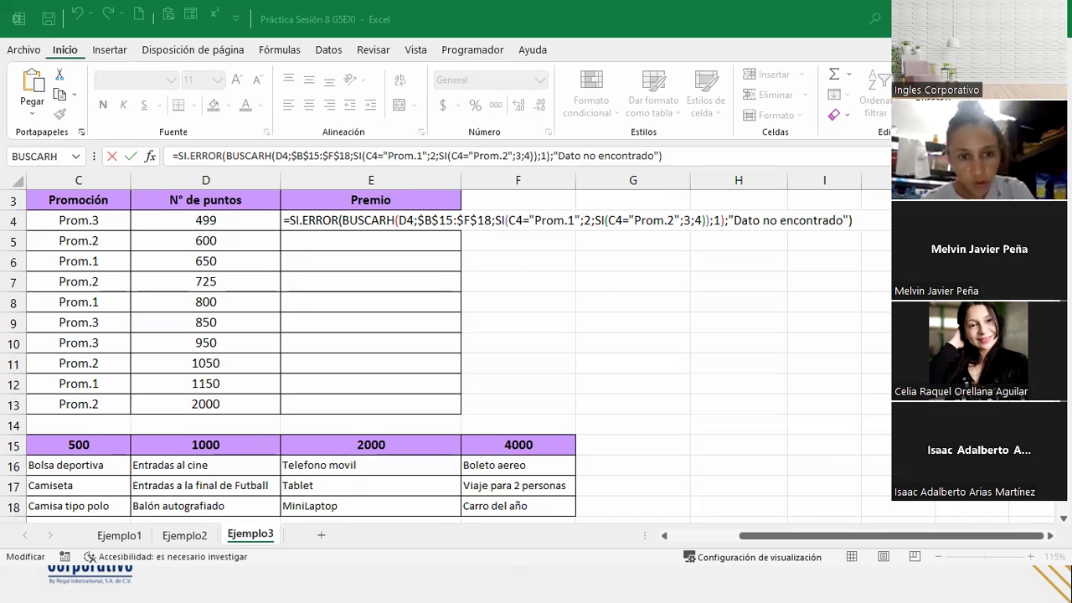
click(852, 220)
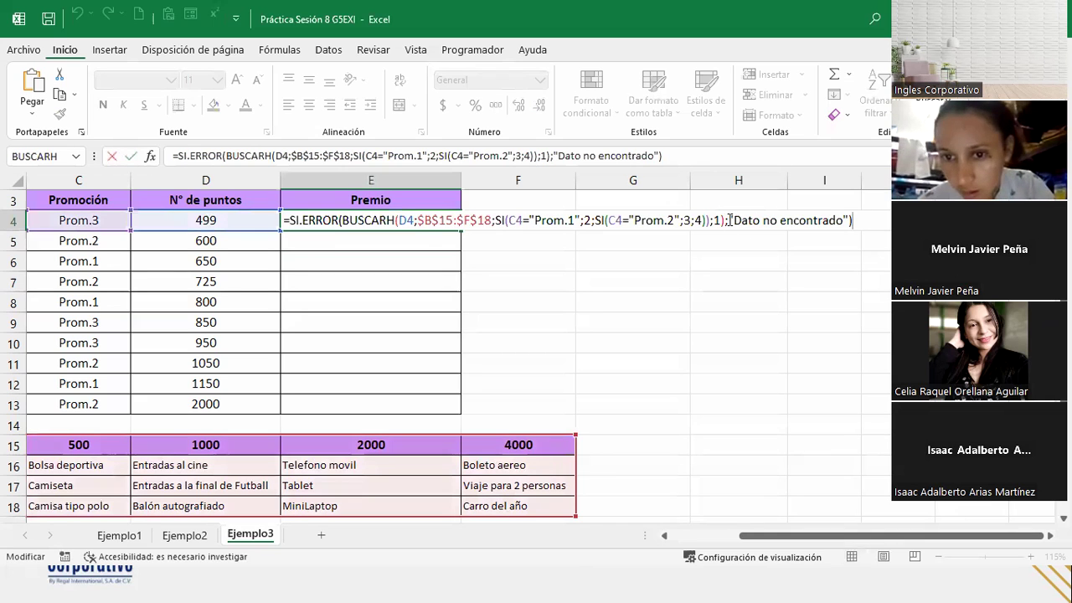
click(729, 220)
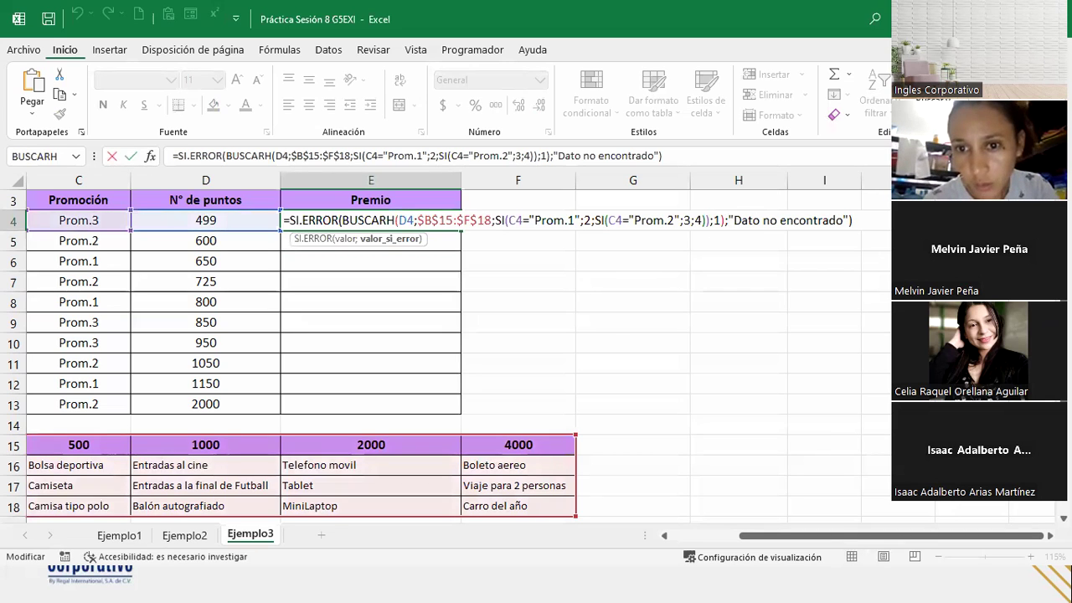
key(alt+Tab)
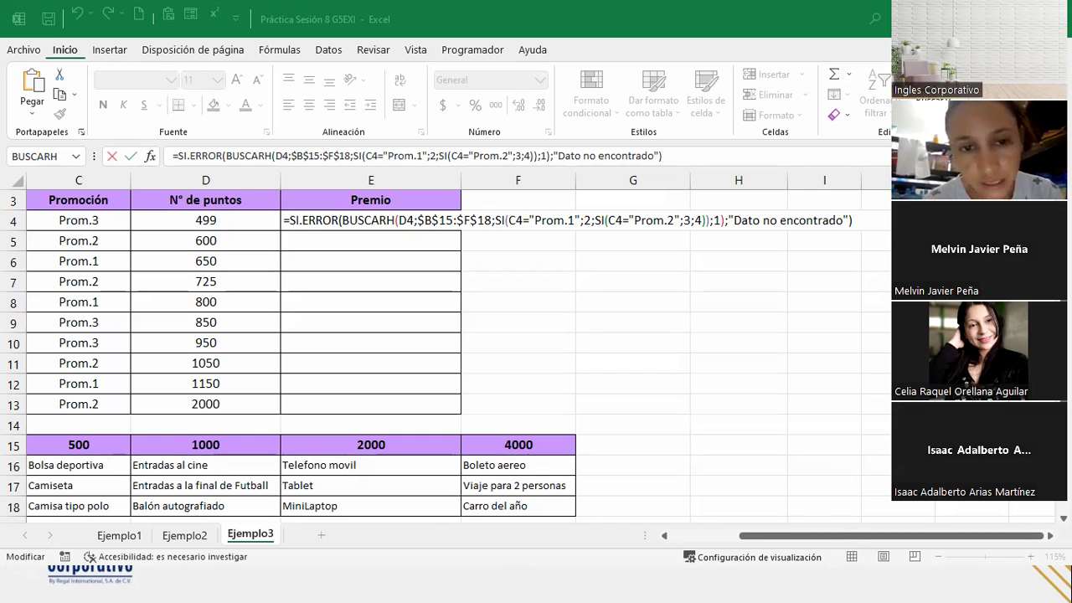
click(736, 220)
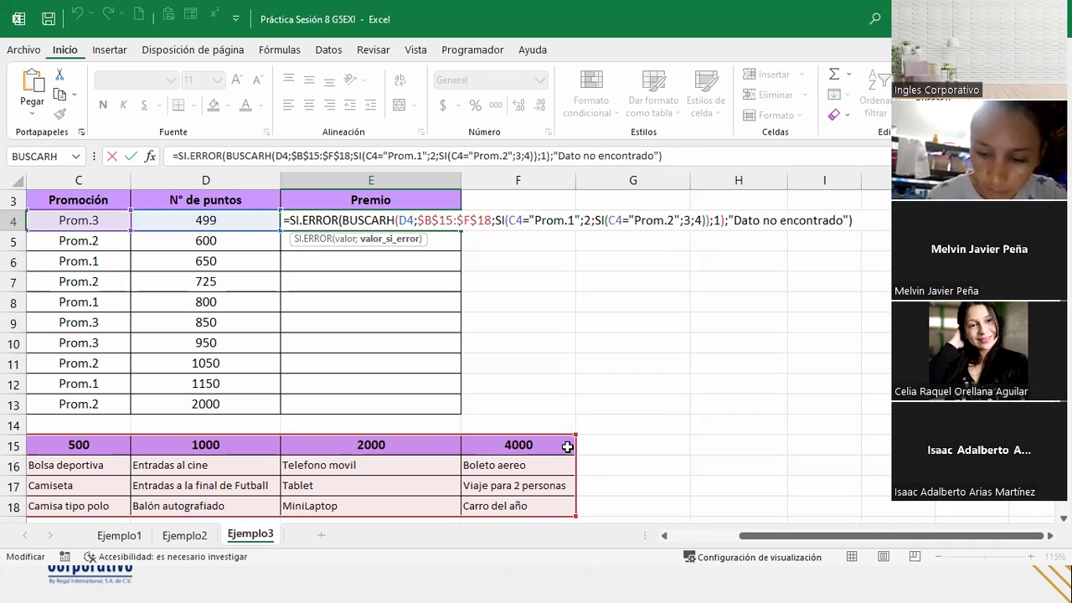
key(Return)
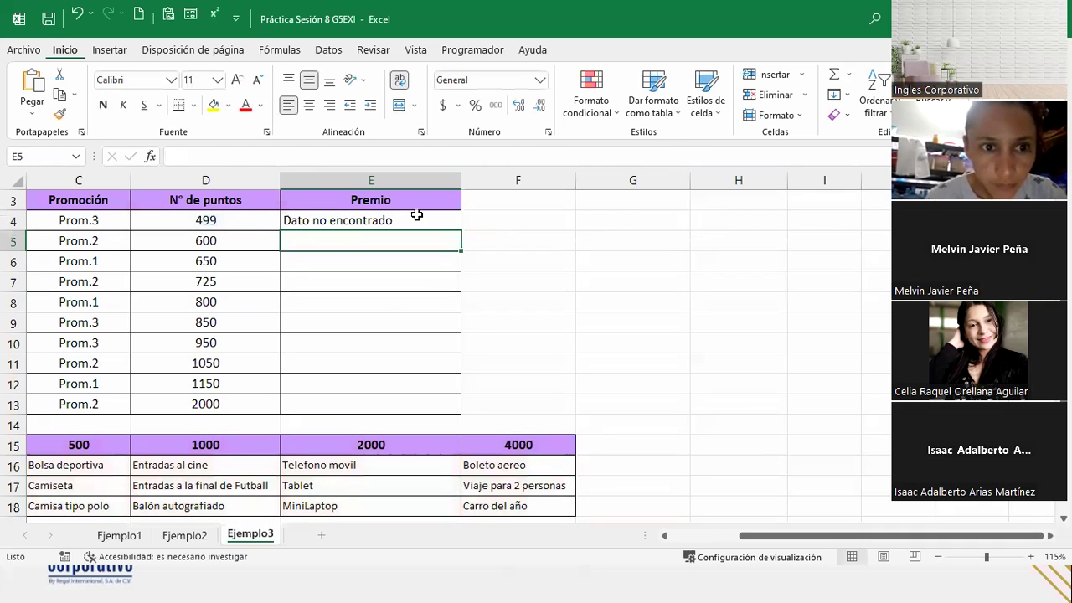
click(448, 224)
double_click(464, 228)
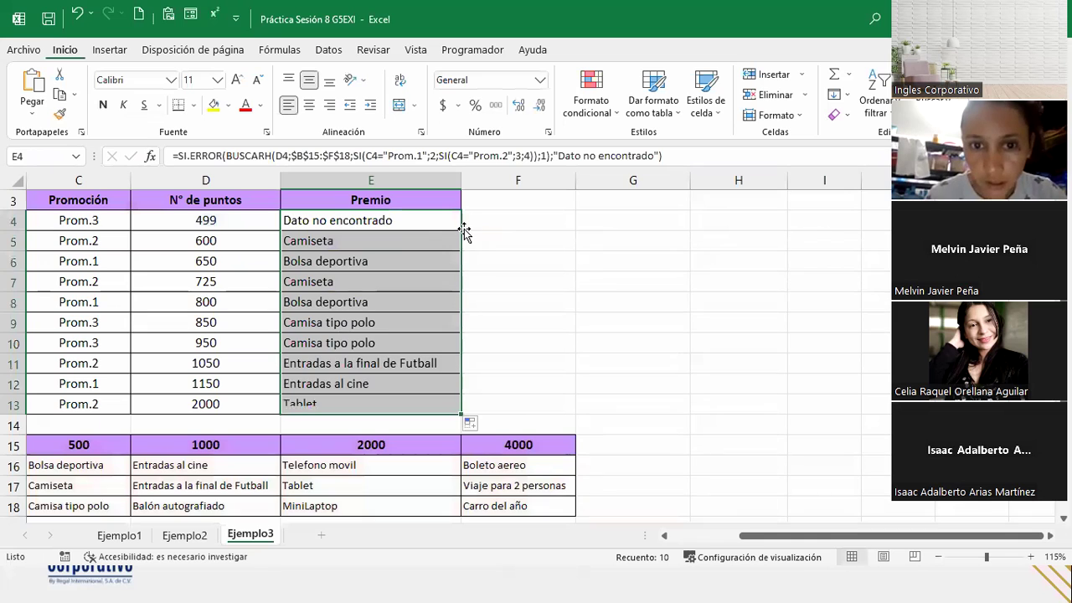
Step: Re-enter E4's formula so it shows 'Dato no encontrado', then check E10's copied formula
double_click(408, 221)
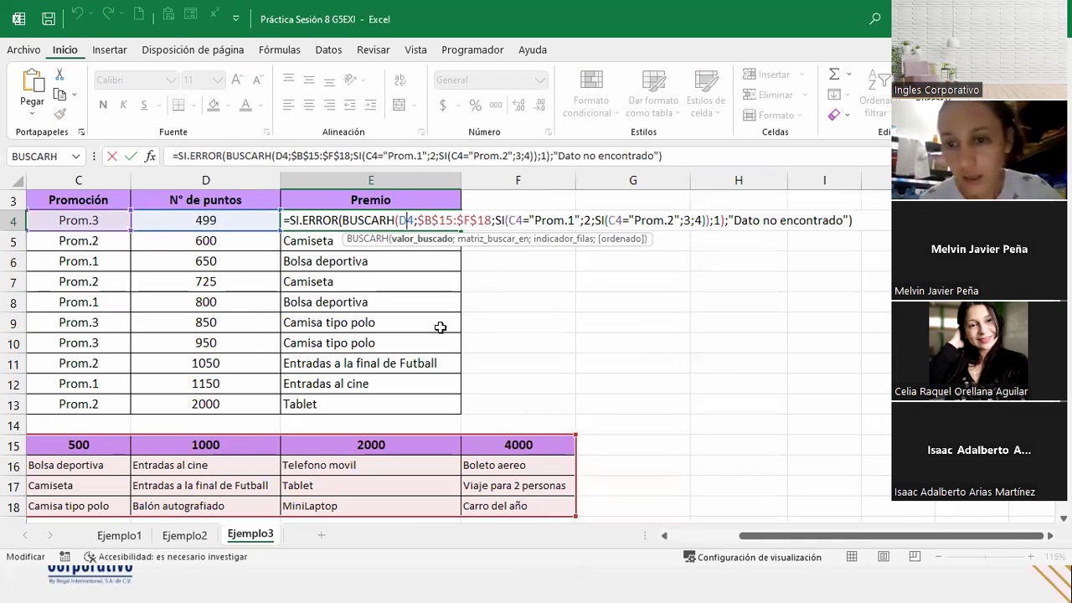
key(ctrl+Return)
key(Return)
click(418, 343)
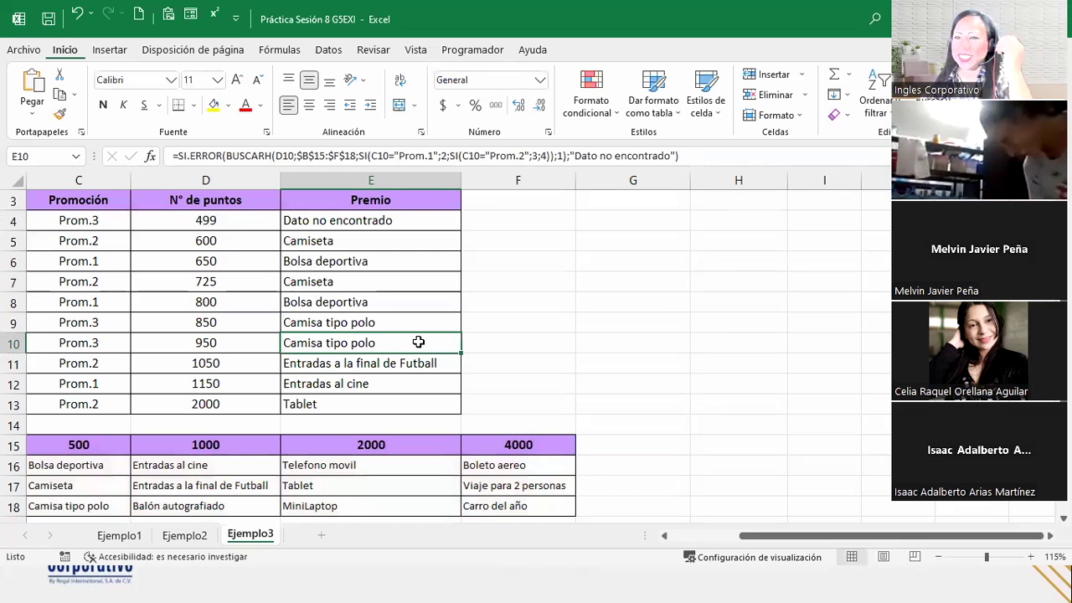
Step: Inspect E5's formula without changes, then switch to the Práctica2 sesión 8 G5EXI workbook
click(360, 241)
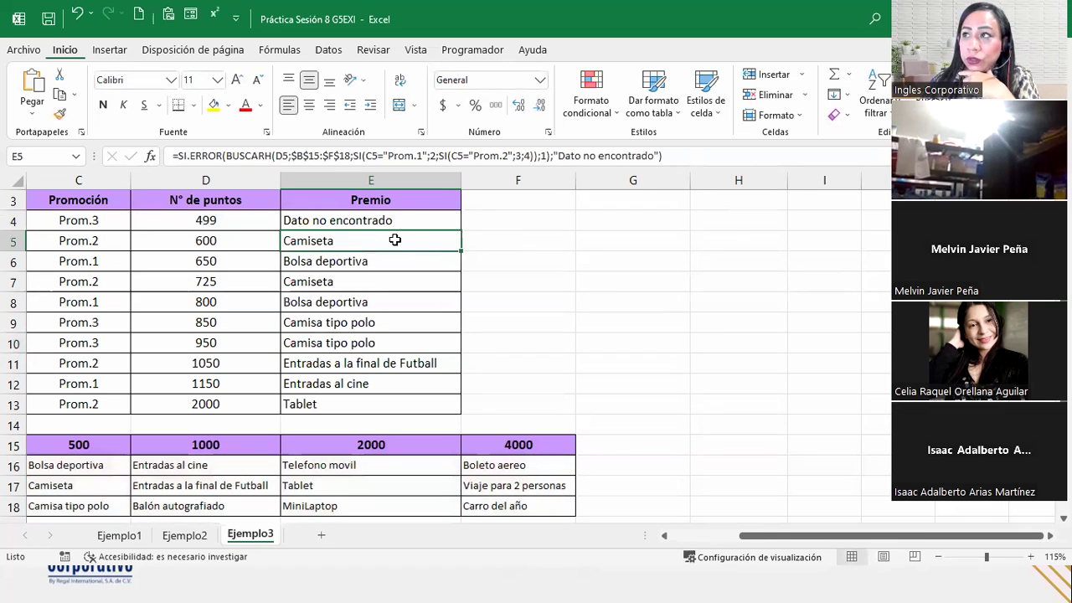
double_click(395, 240)
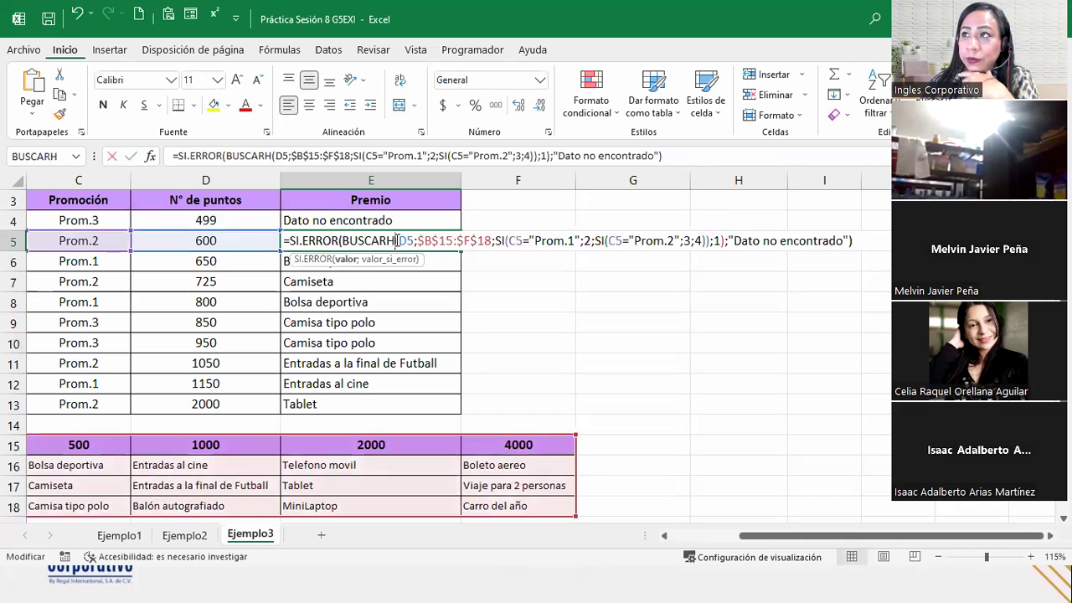
click(873, 241)
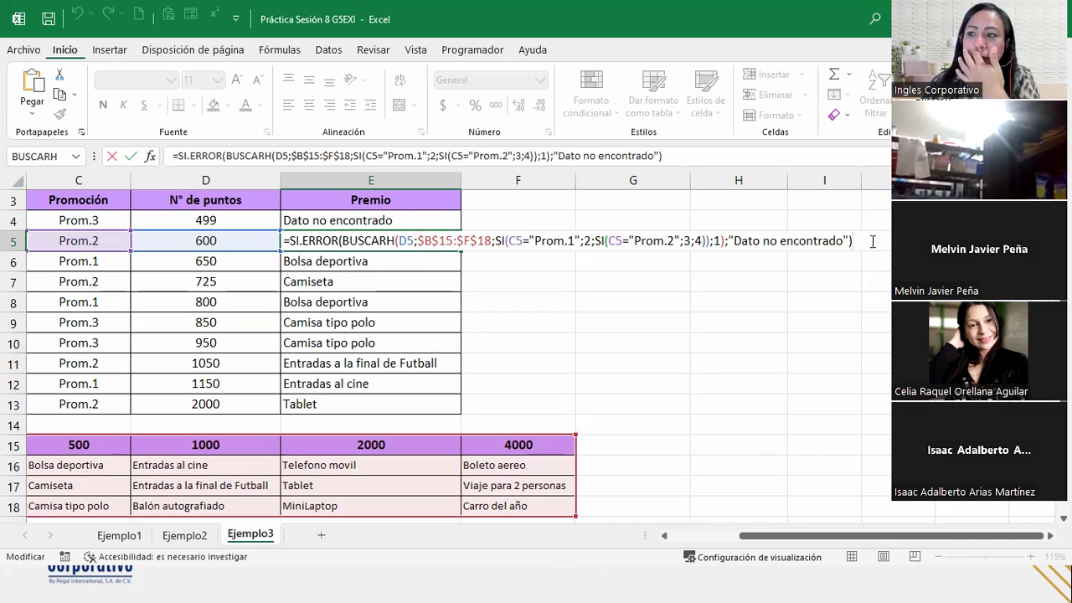
key(Return)
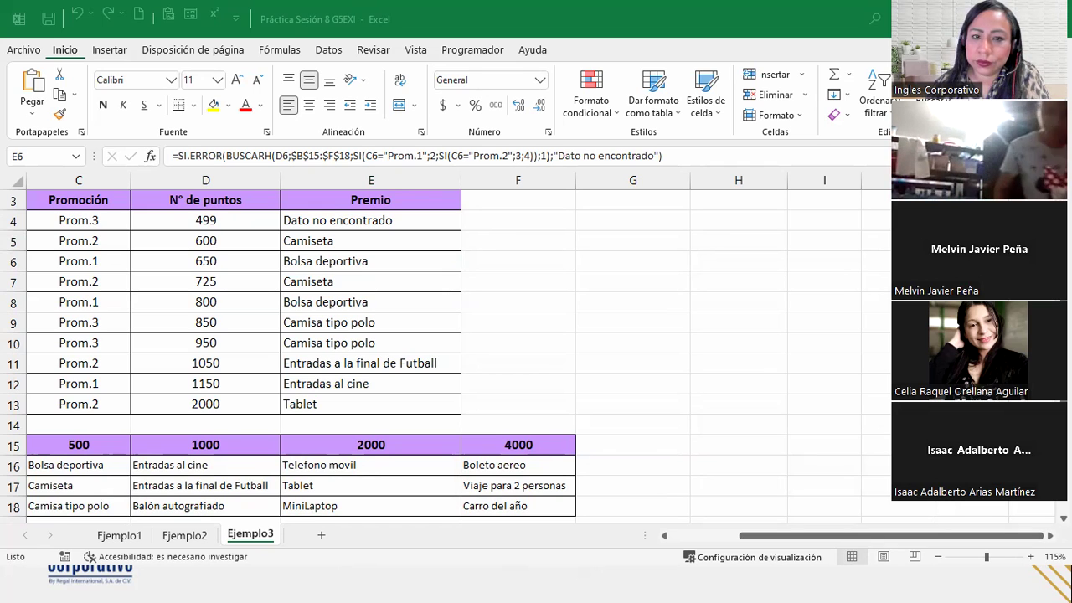
key(alt+Tab)
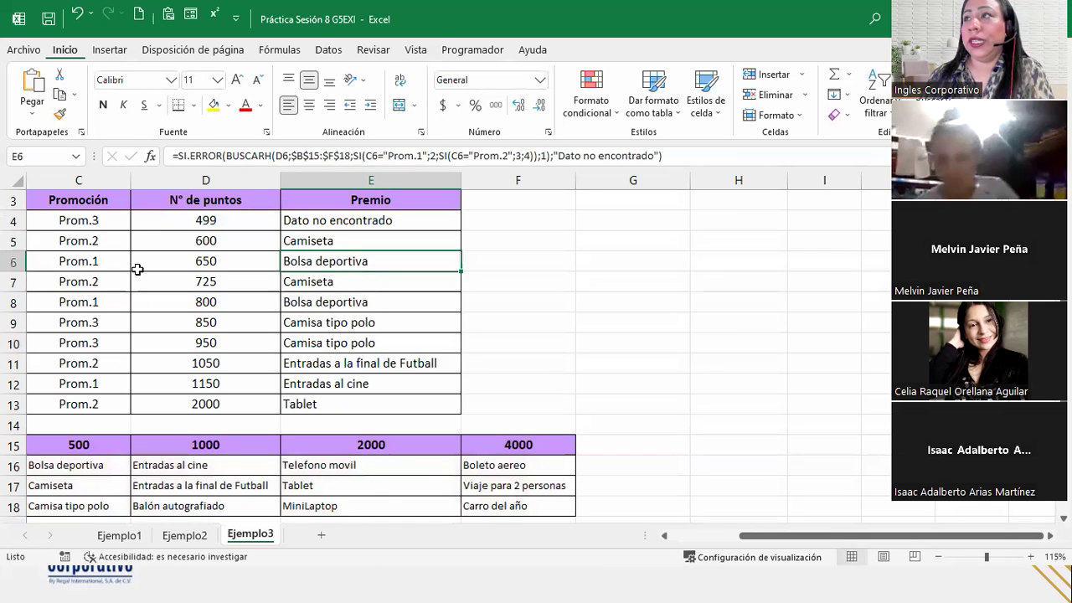
key(alt+Tab)
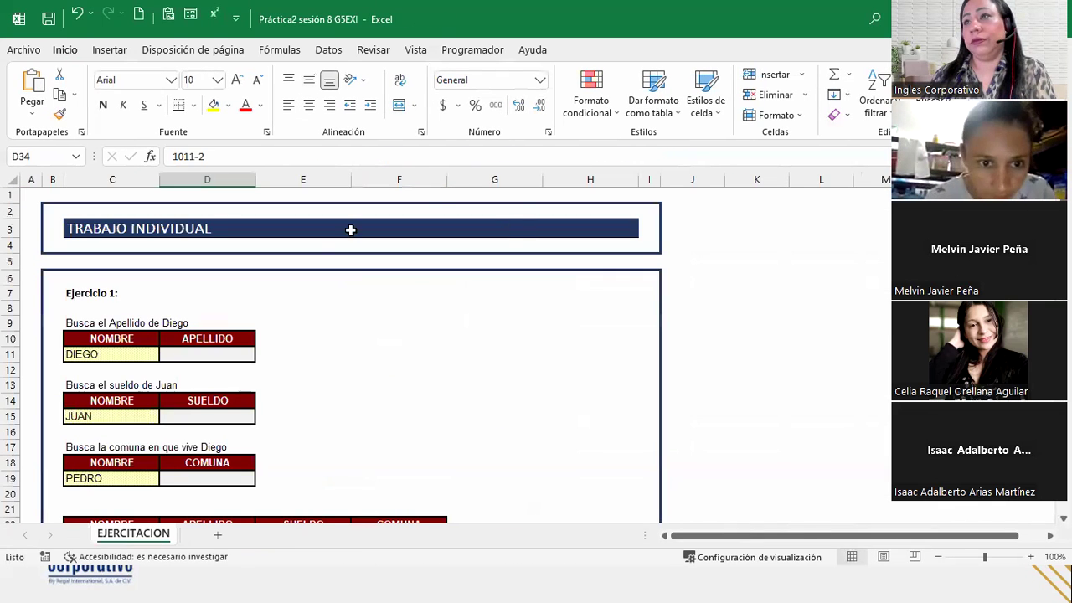
click(92, 228)
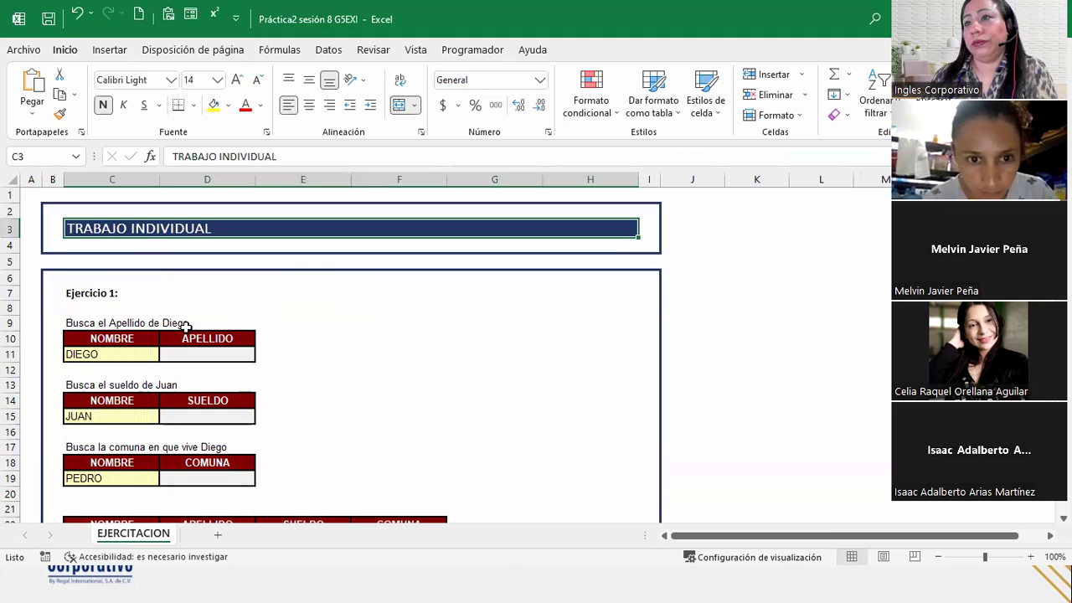
scroll(186, 326, down, 2)
click(188, 256)
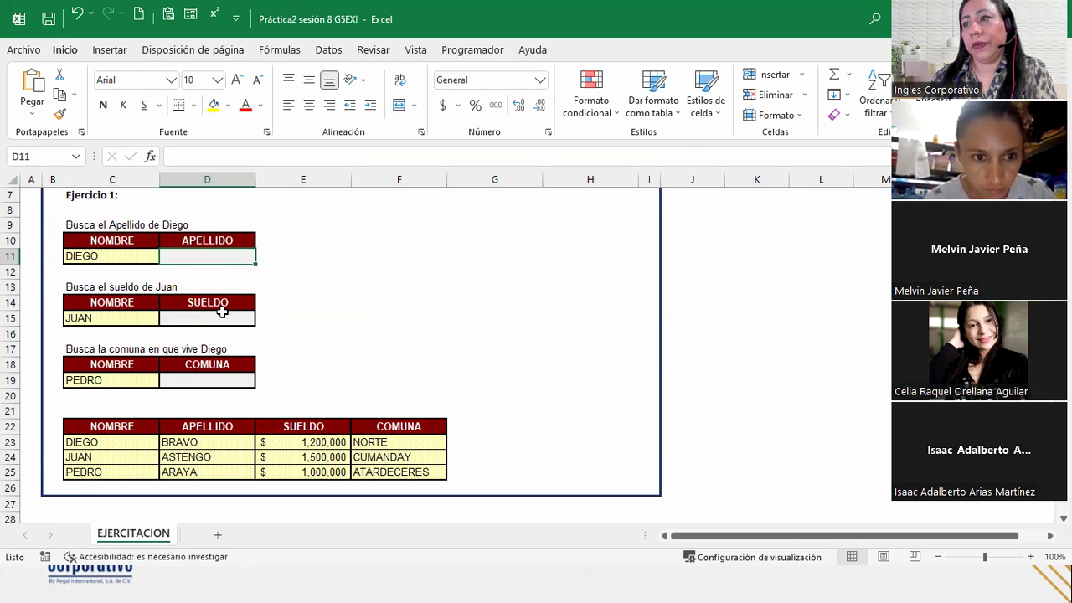
click(222, 325)
click(225, 380)
drag(106, 420, 421, 472)
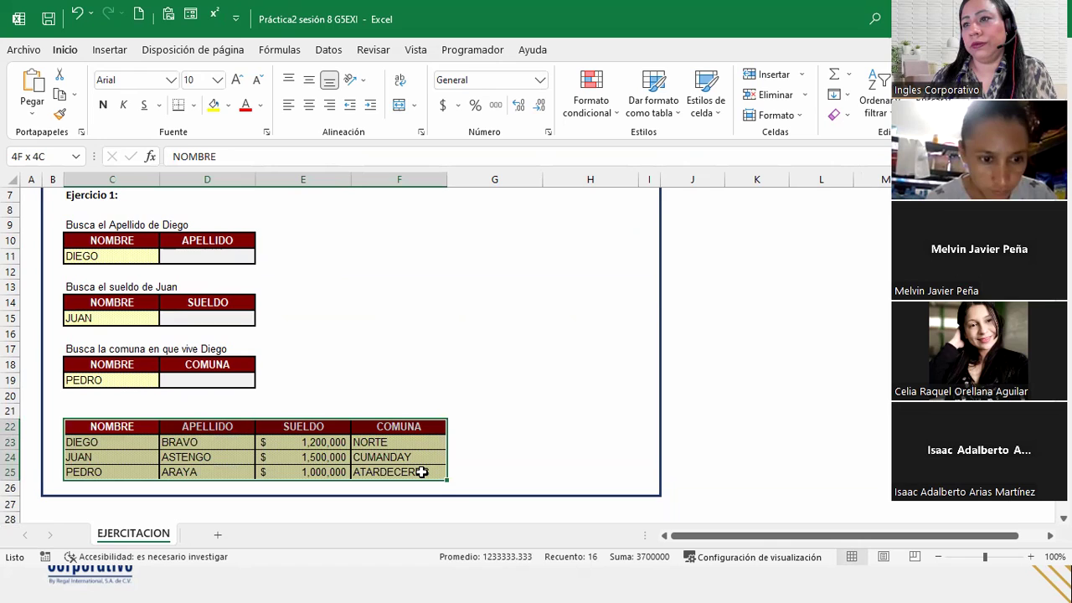
drag(421, 472, 421, 472)
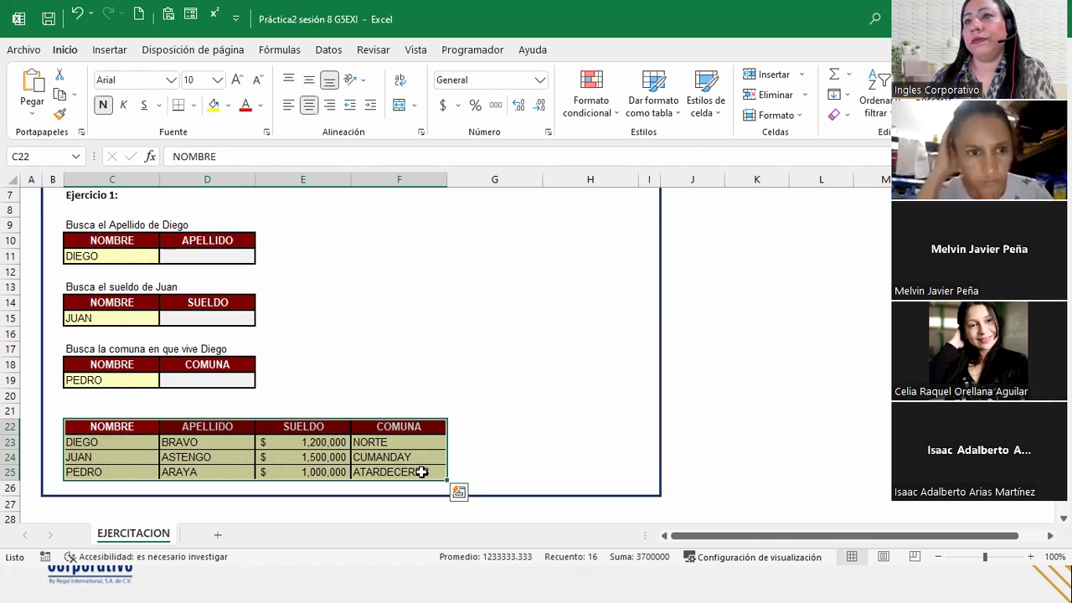
click(199, 254)
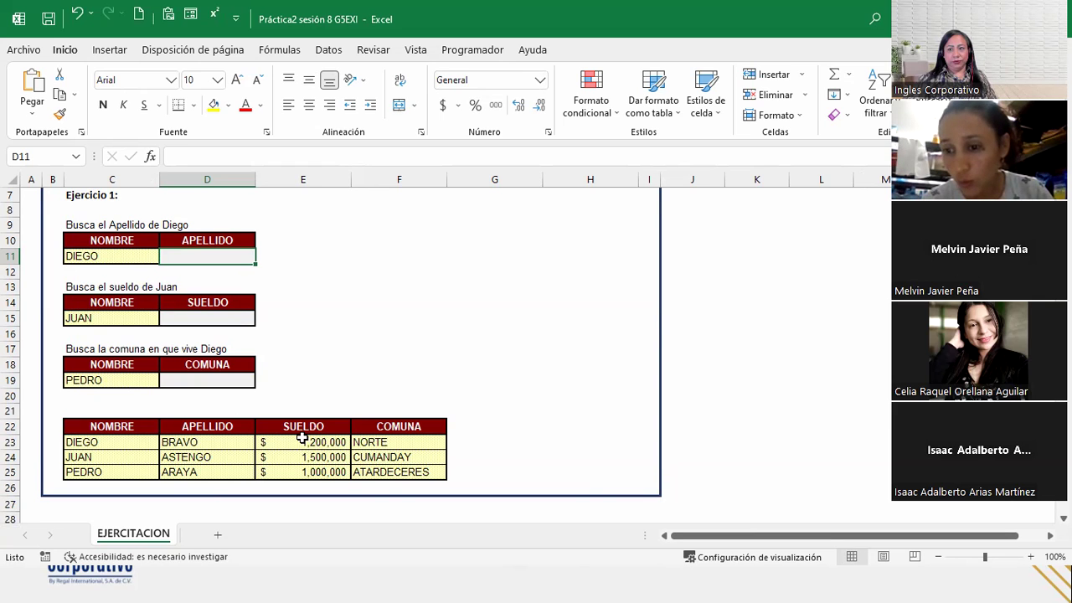
scroll(301, 437, down, 2)
scroll(302, 437, down, 2)
scroll(301, 436, down, 2)
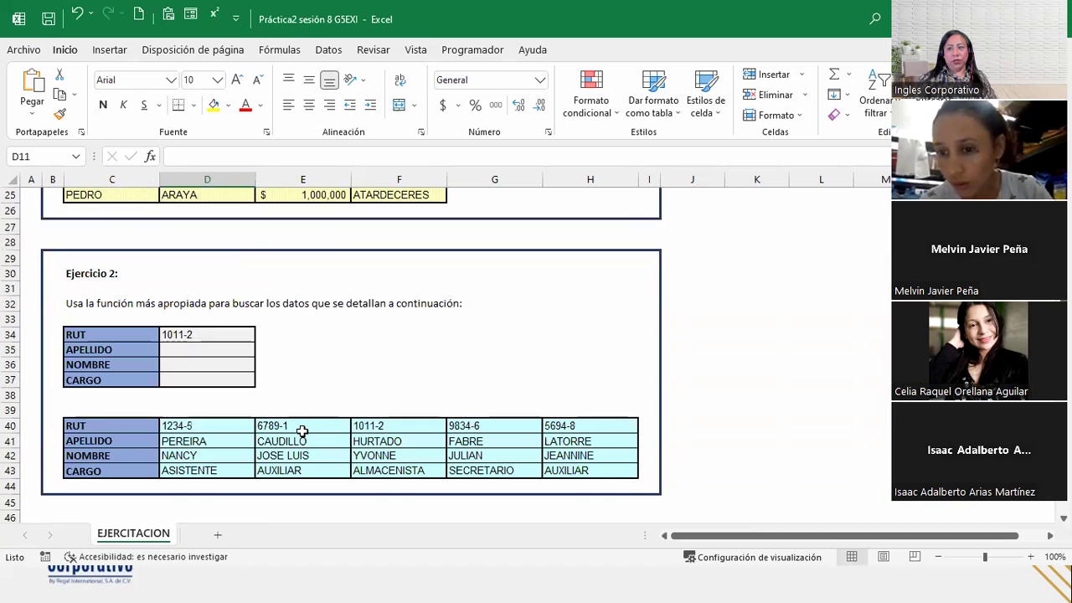
click(302, 431)
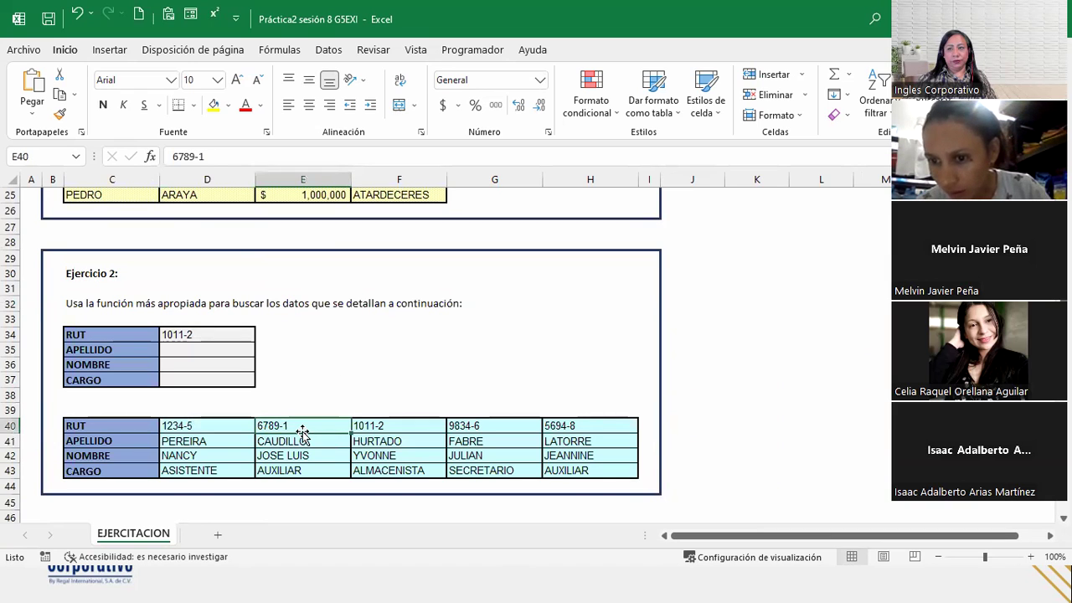
scroll(302, 435, down, 1)
scroll(302, 436, down, 4)
scroll(301, 436, down, 1)
scroll(301, 436, down, 5)
scroll(303, 431, down, 6)
scroll(302, 431, down, 4)
scroll(302, 431, down, 5)
scroll(302, 431, down, 2)
scroll(302, 431, up, 9)
scroll(303, 431, up, 2)
scroll(302, 431, up, 5)
scroll(306, 432, up, 7)
scroll(307, 431, up, 10)
scroll(306, 431, up, 2)
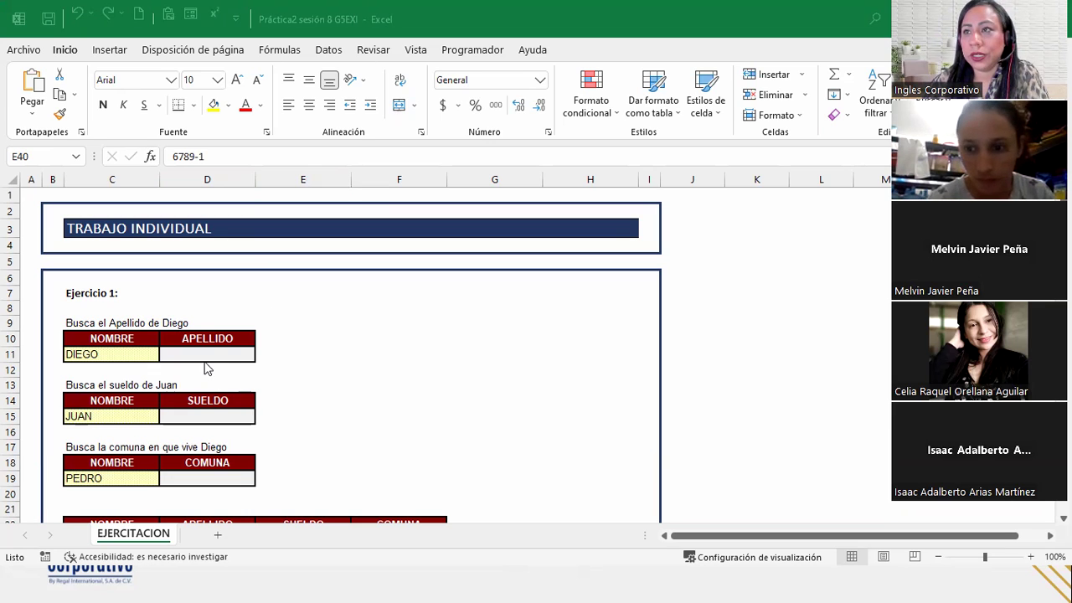
Step: Select Diego's empty APELLIDO cell, then switch to the Práctica Sesión 8 workbook's Ejemplo3 sheet
scroll(205, 352, down, 1)
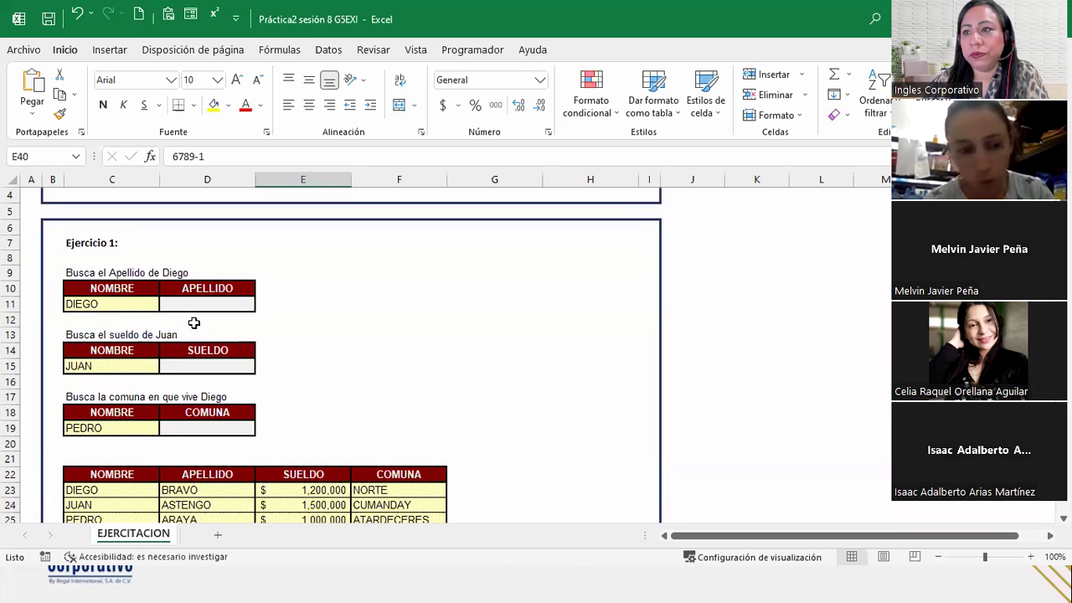
scroll(201, 327, down, 2)
click(206, 209)
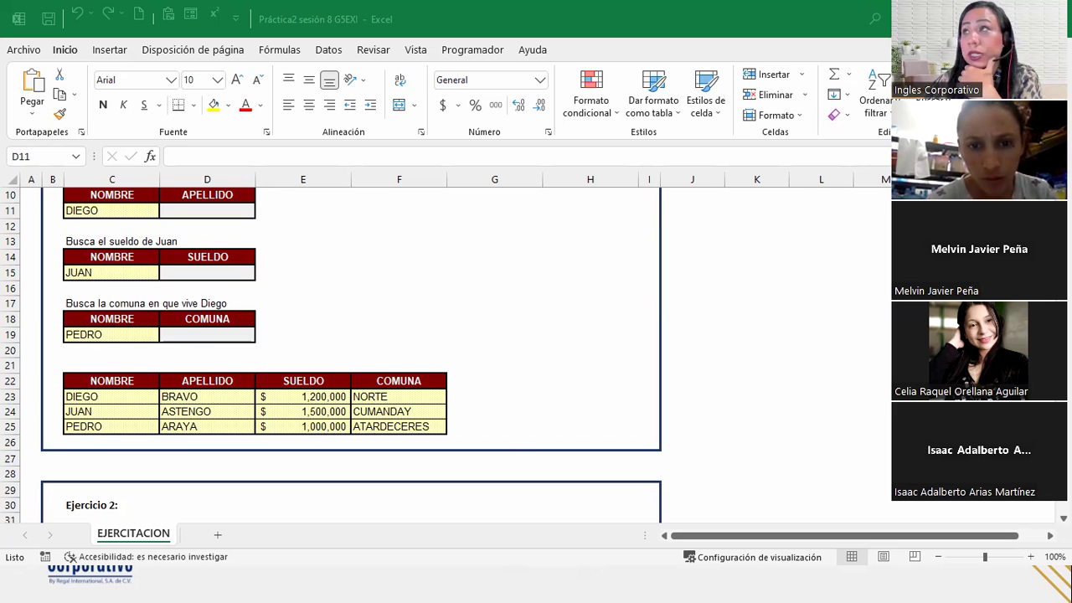
key(alt+Tab)
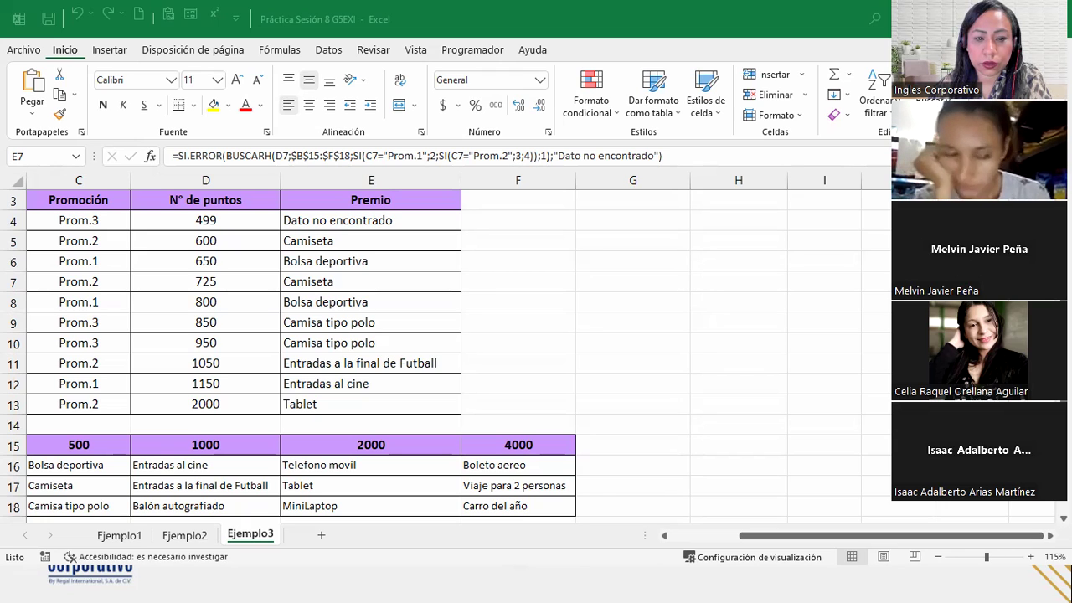
Step: Return to Práctica2 sesión 8 G5EXI and select Diego's APELLIDO and Juan's SUELDO cells
click(10, 532)
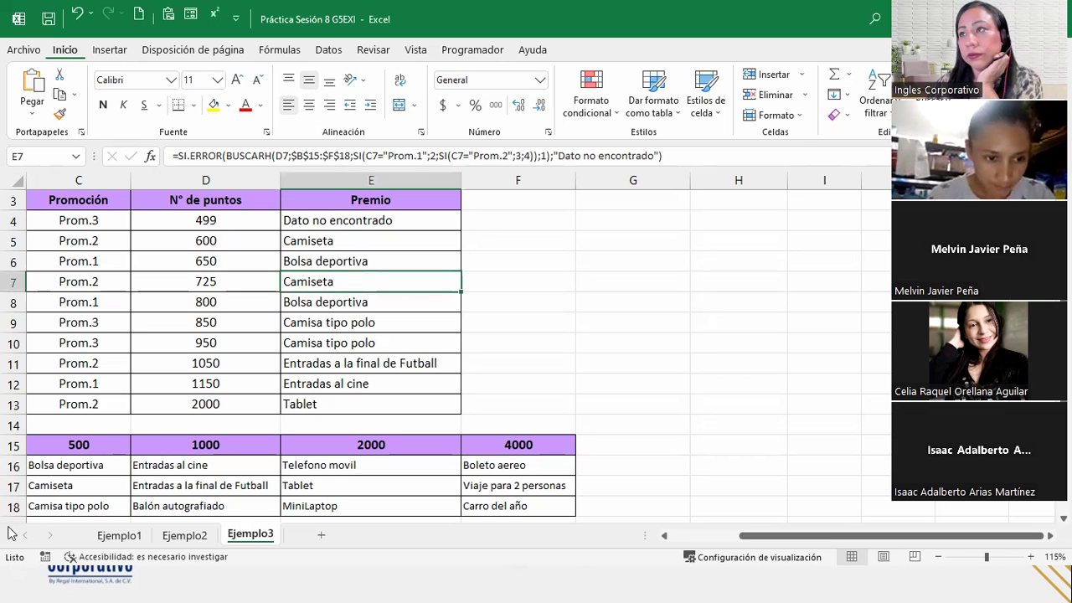
key(alt+Tab)
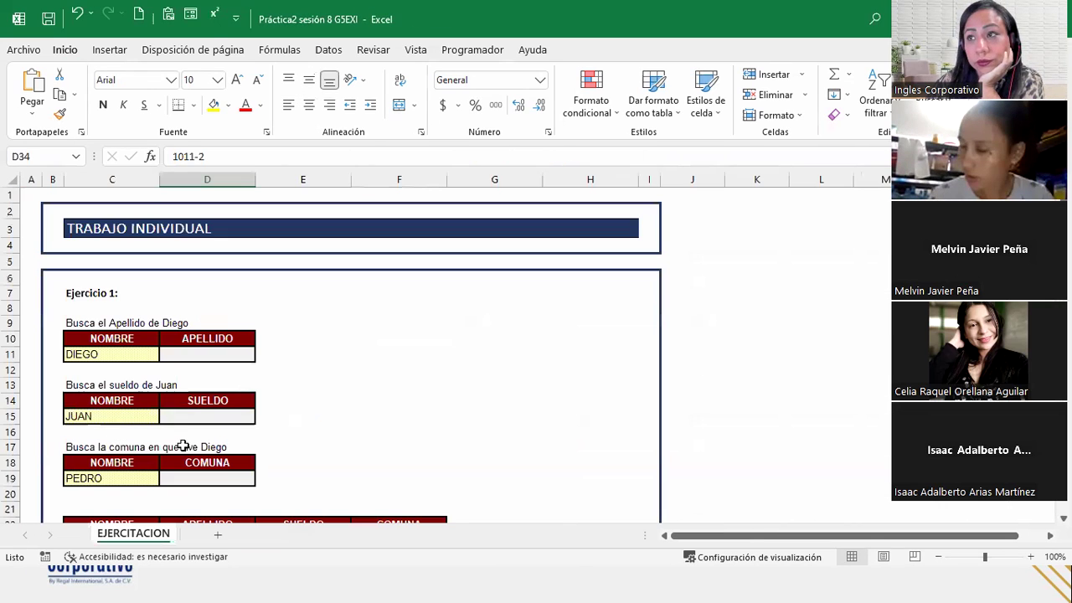
click(206, 356)
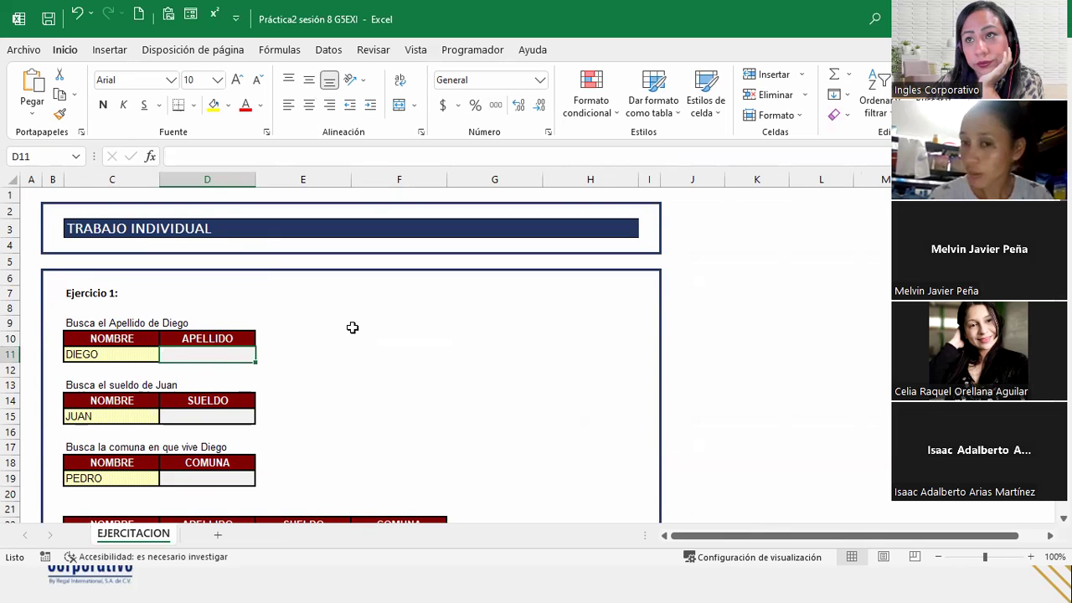
scroll(353, 327, down, 3)
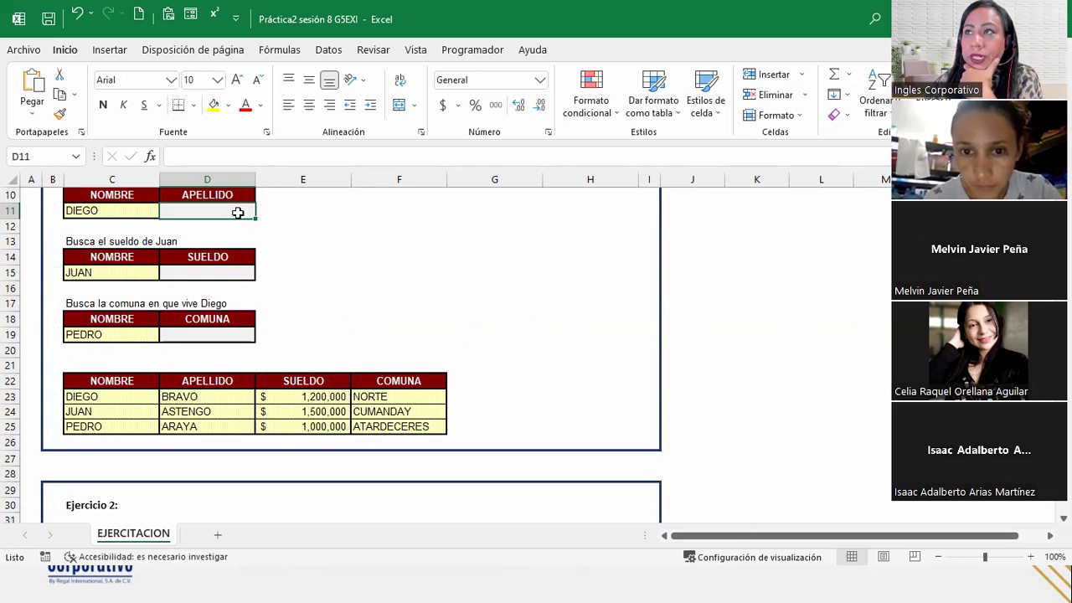
click(245, 272)
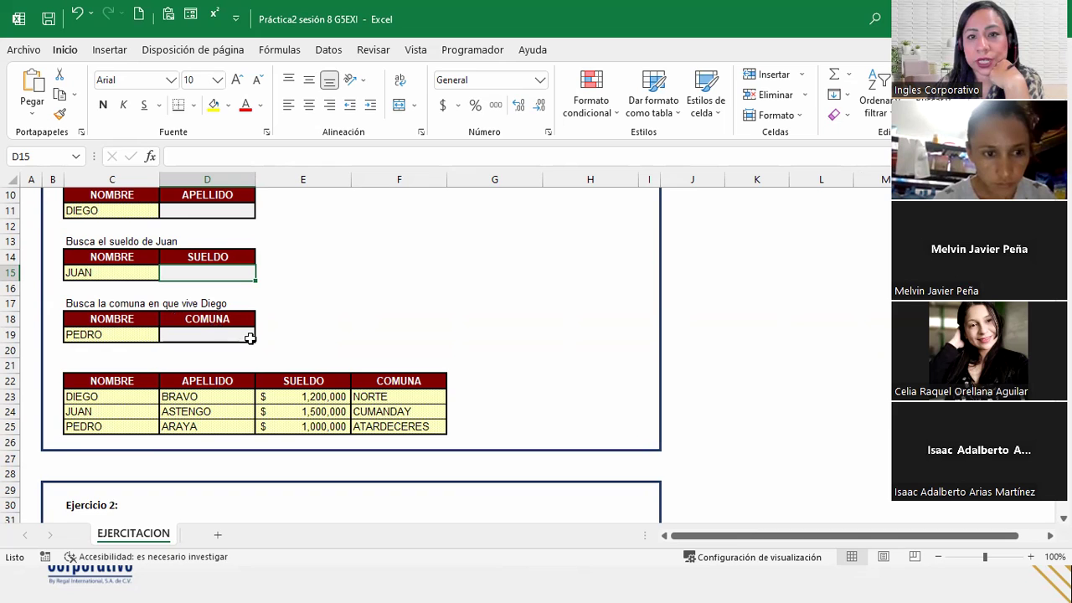
Step: Save the workbook as 'Práctica2 sesión 8 Su Nombre', replacing G5EXI in the file name
click(23, 49)
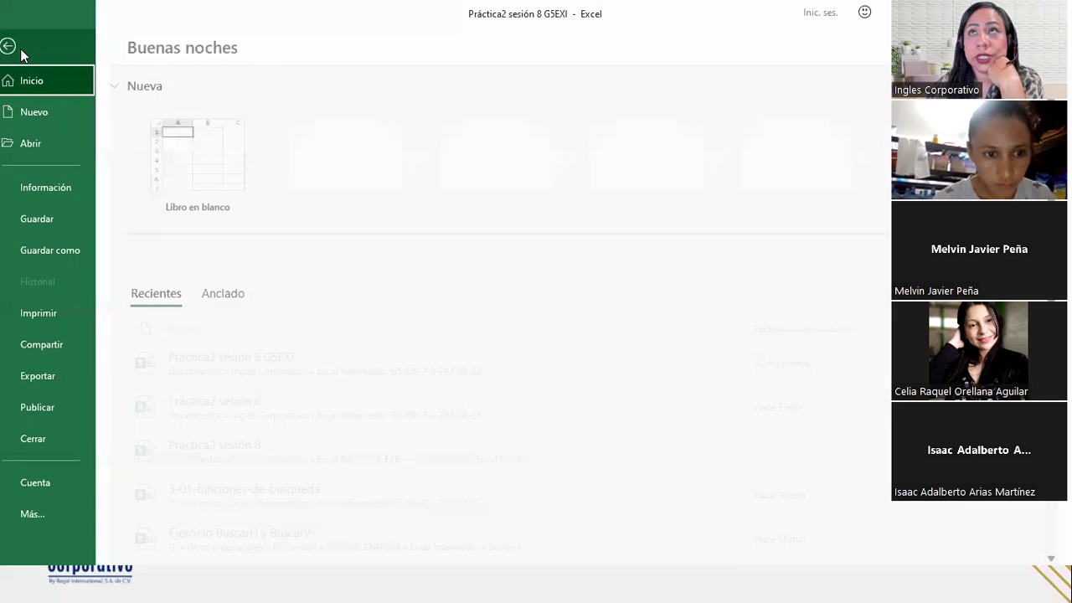
click(68, 251)
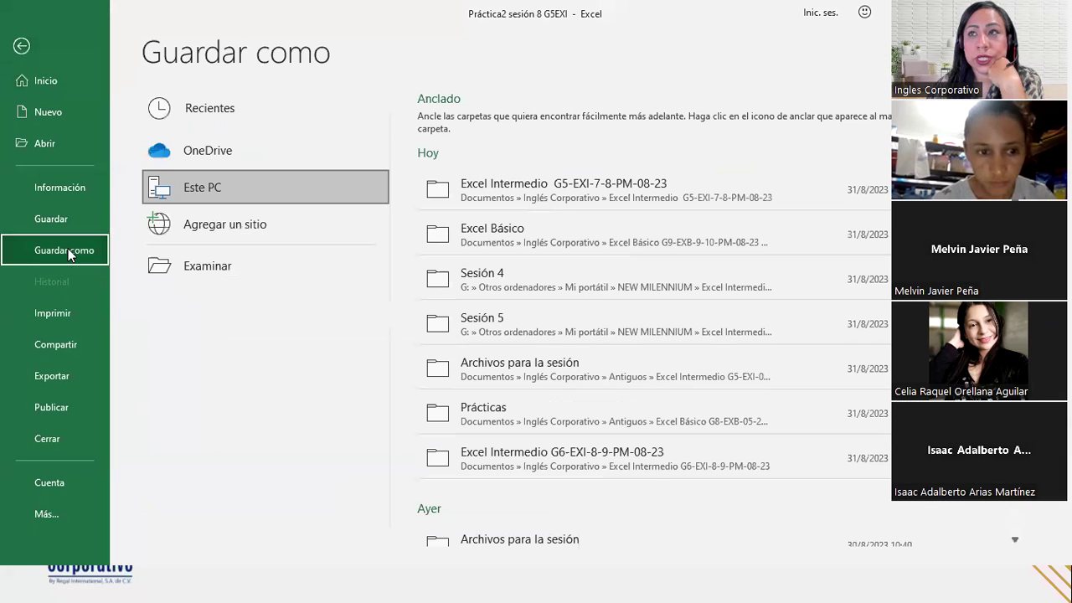
click(255, 265)
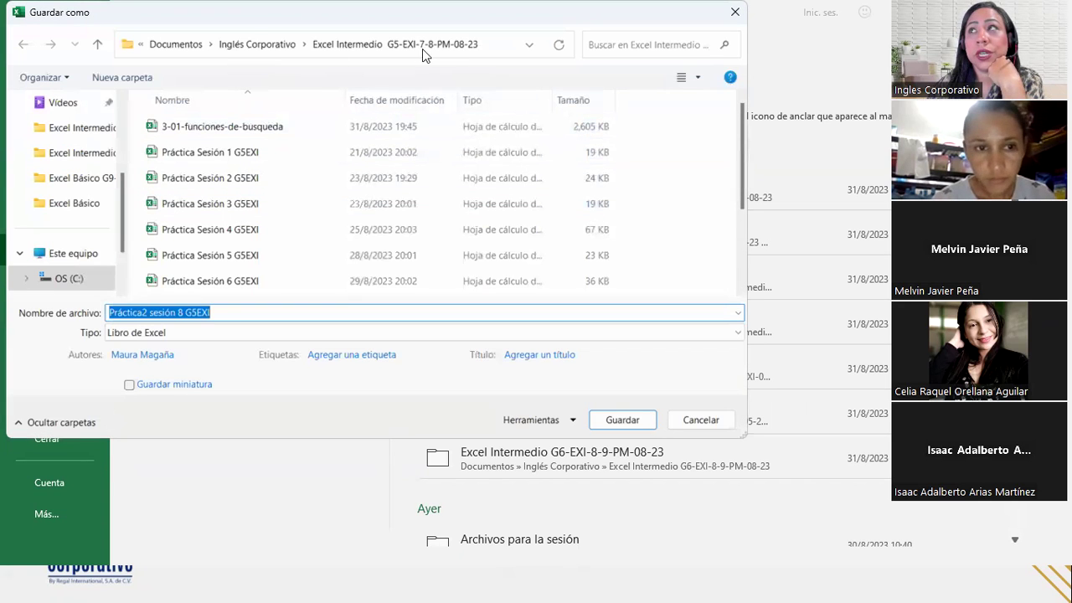
click(231, 313)
key(shift+Left)
key(shift+Left)
key(shift+Left)
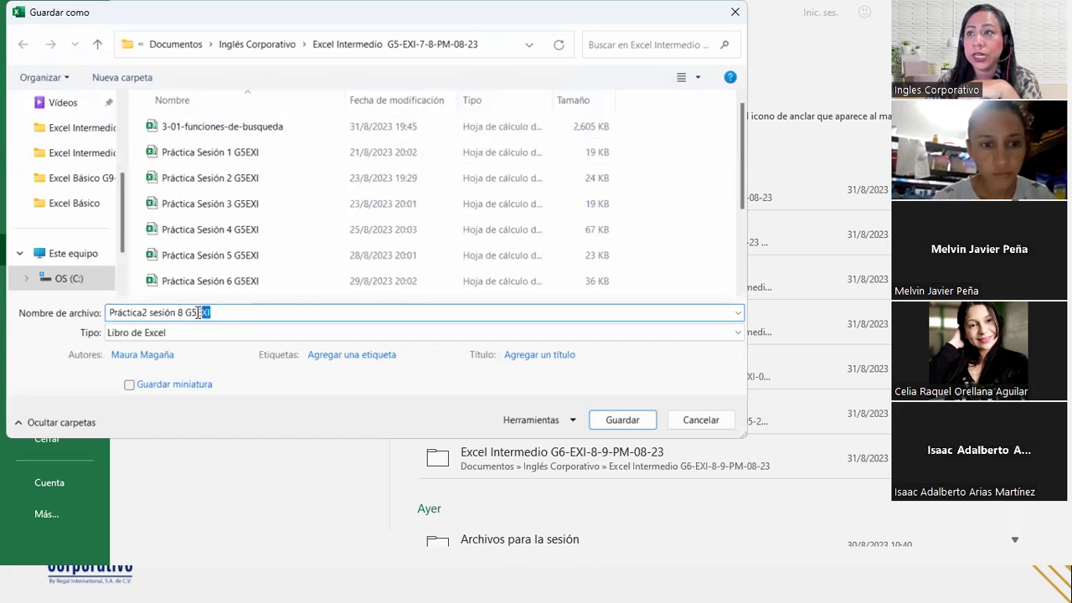
key(shift+Left)
key(shift+Left)
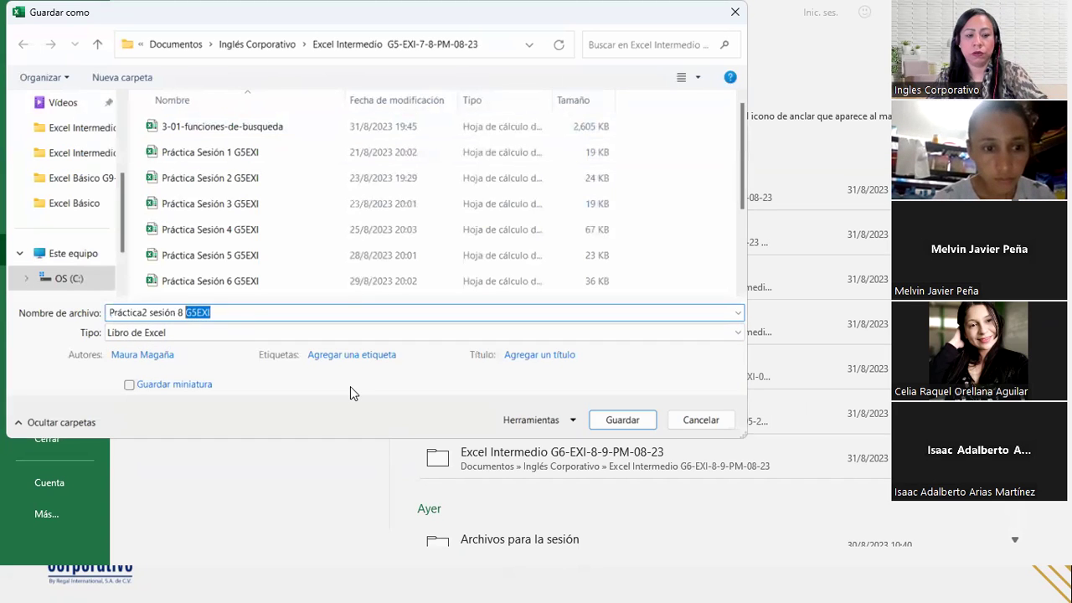
text(sU n)
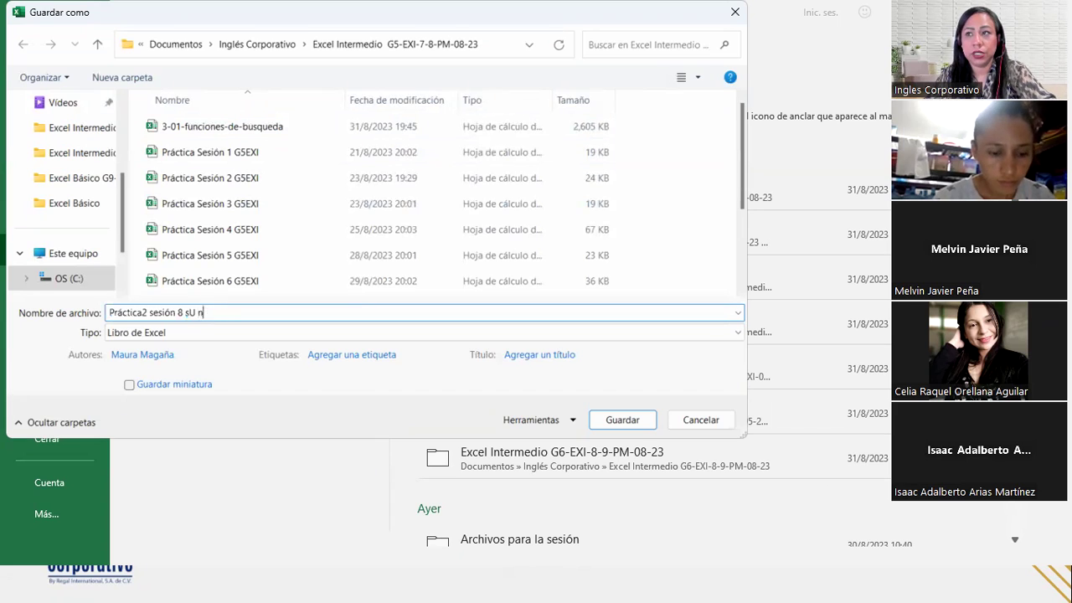
key(BackSpace)
key(BackSpace)
key(BackSpace)
text(Su NOmb)
key(BackSpace)
key(BackSpace)
key(BackSpace)
key(BackSpace)
text(mbre)
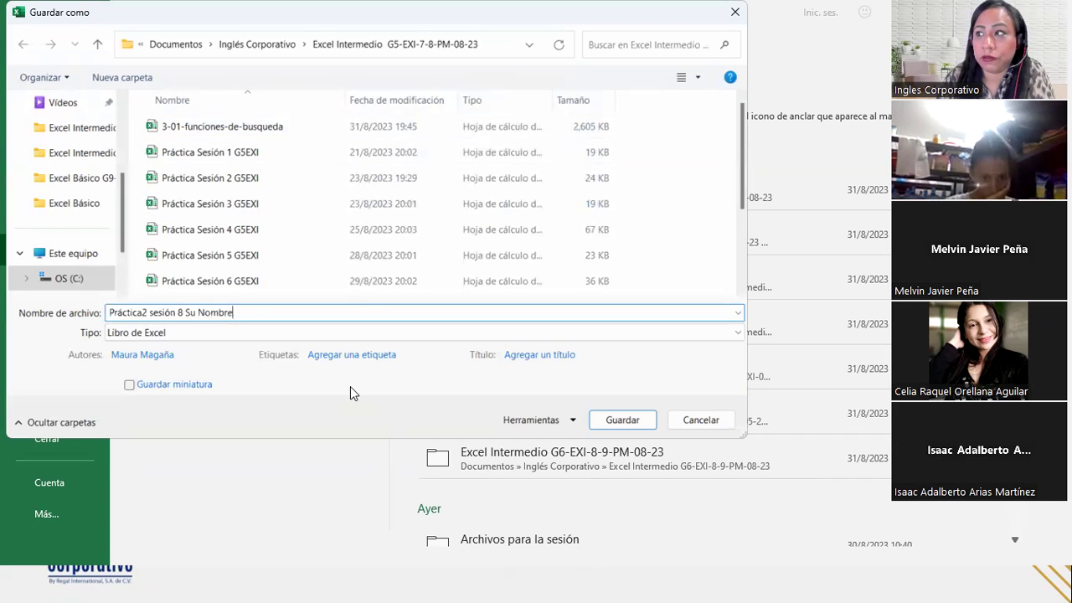
key(Return)
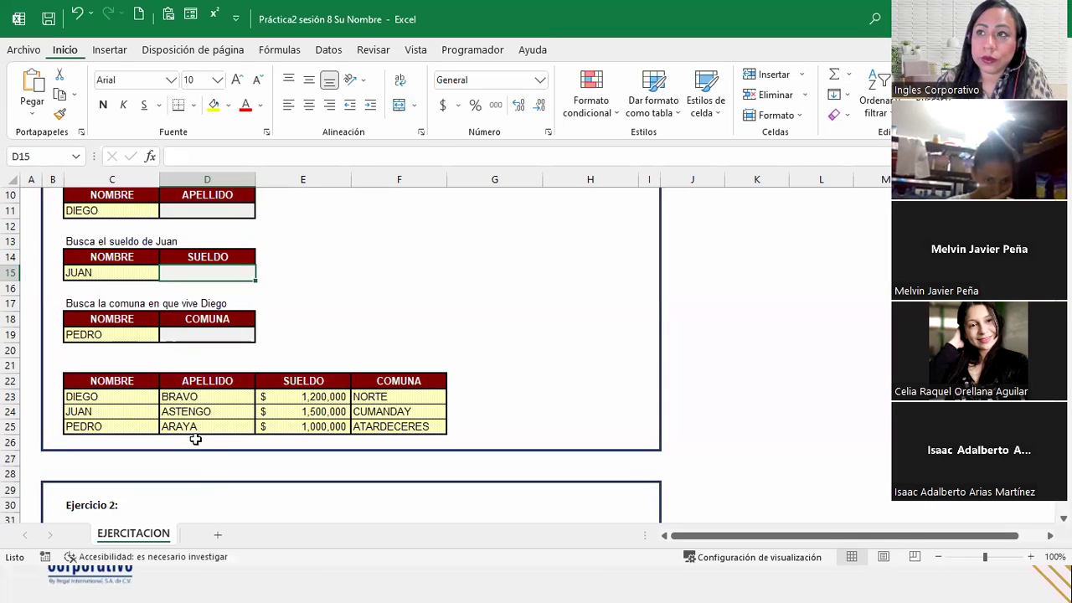
click(200, 210)
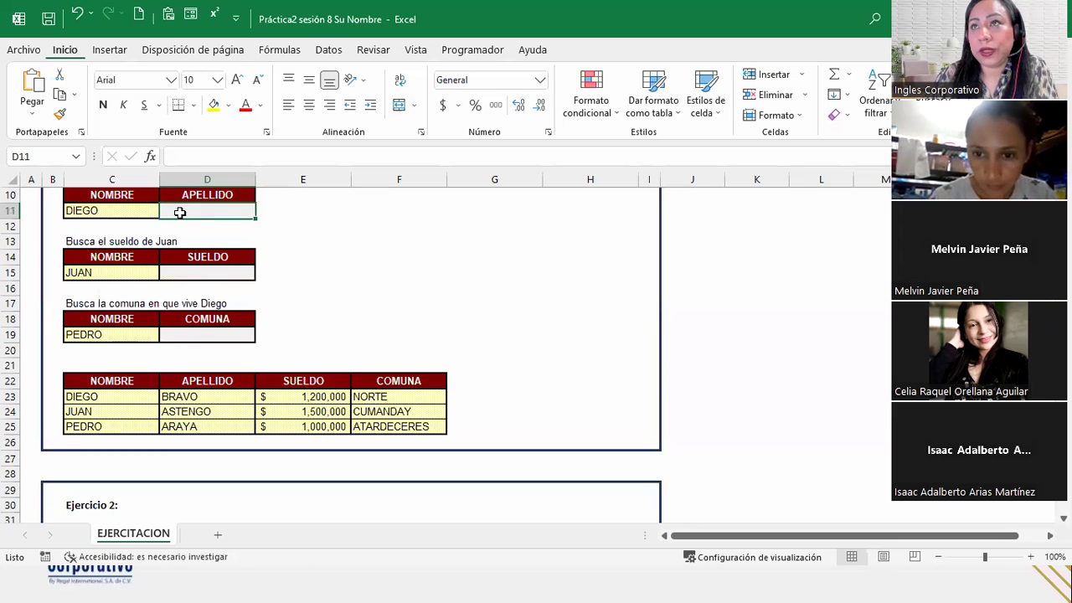
scroll(180, 213, up, 1)
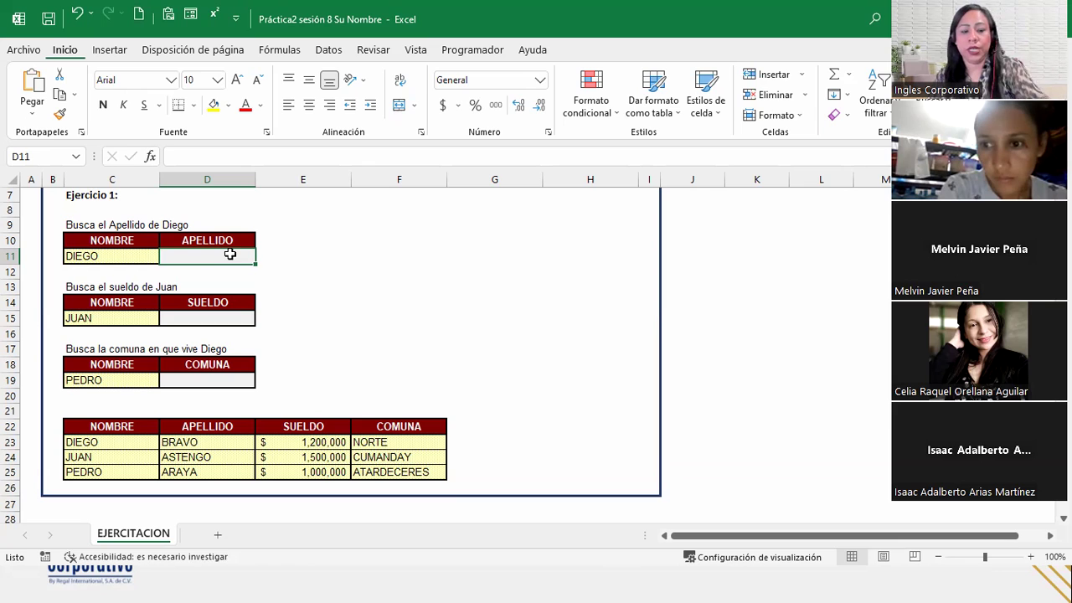
text(=busca)
key(Down)
key(Down)
key(Tab)
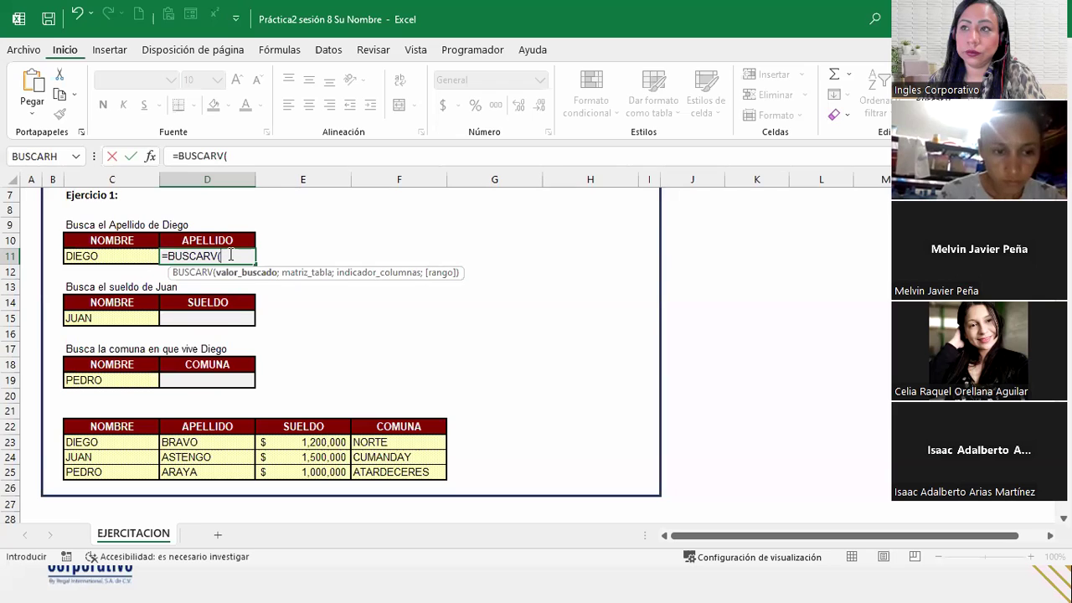
click(122, 258)
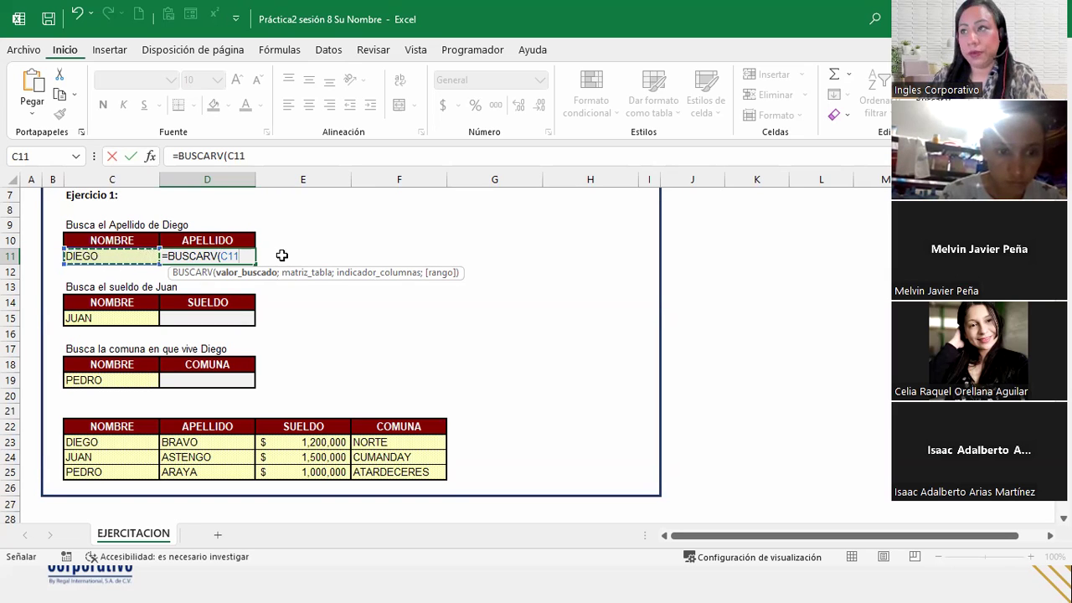
text(;)
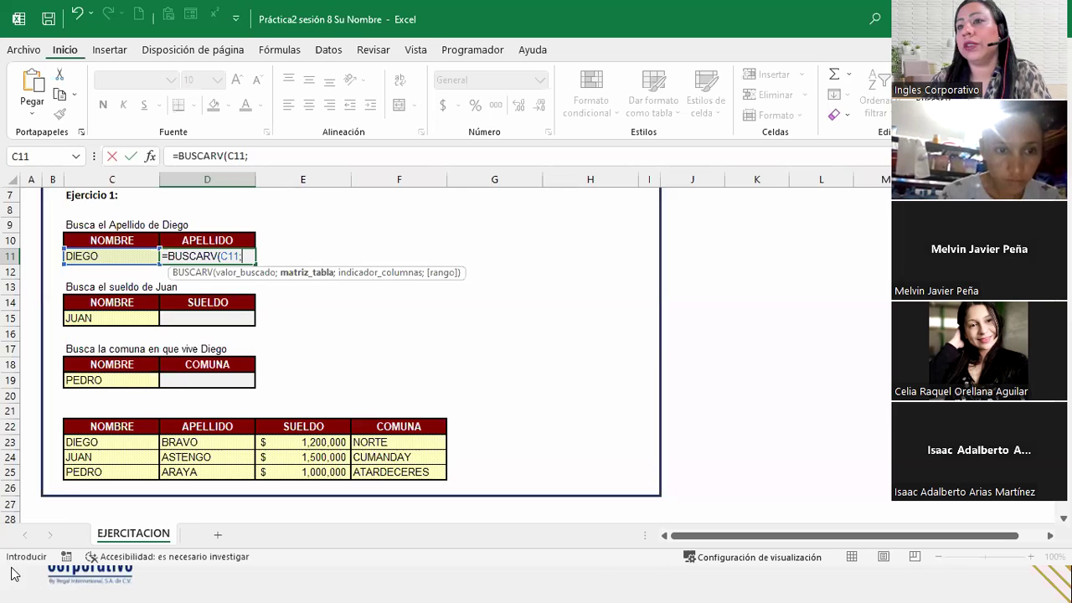
mouse_move(143, 427)
mouse_down()
mouse_move(391, 458)
mouse_move(419, 471)
mouse_up()
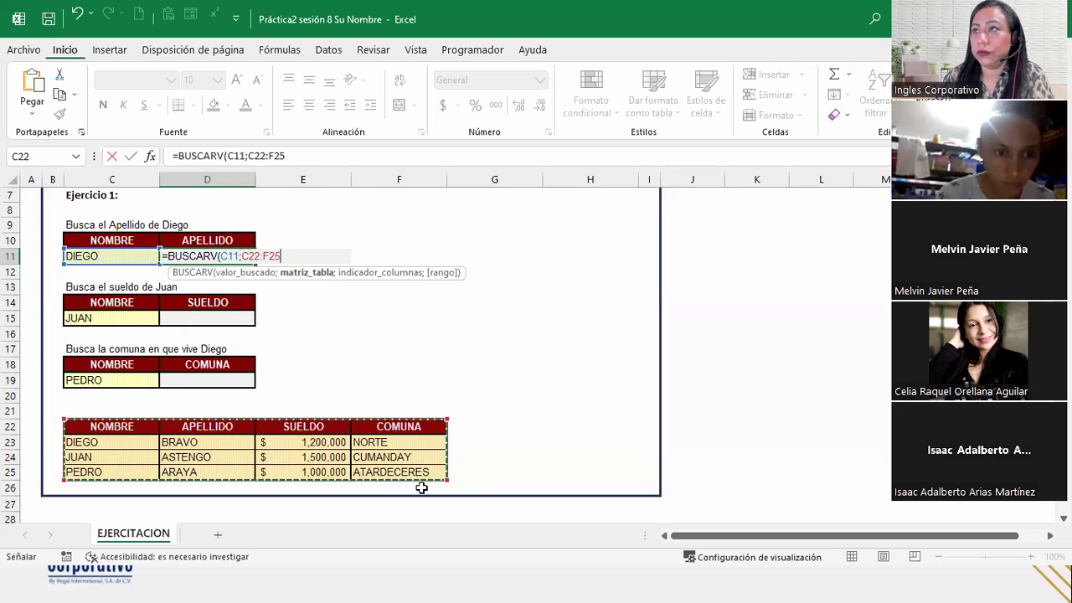
text(;2)
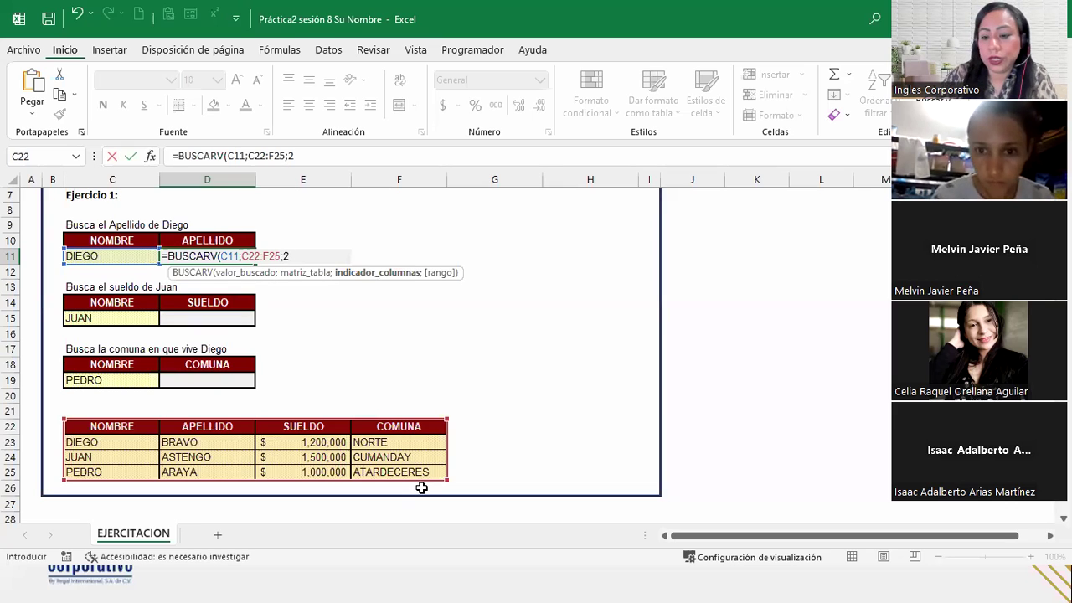
text(;0)
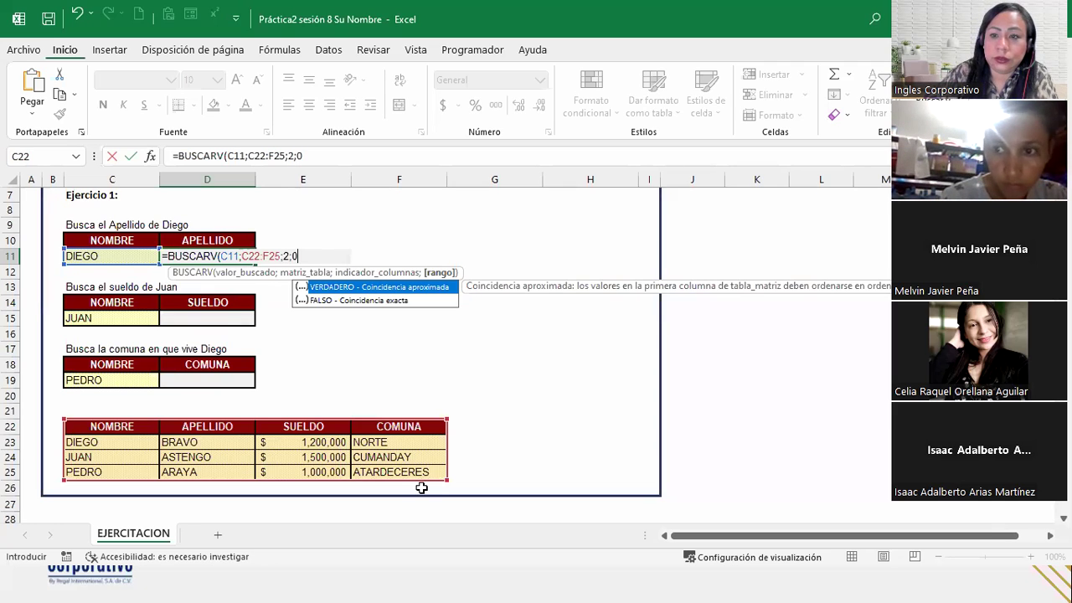
text())
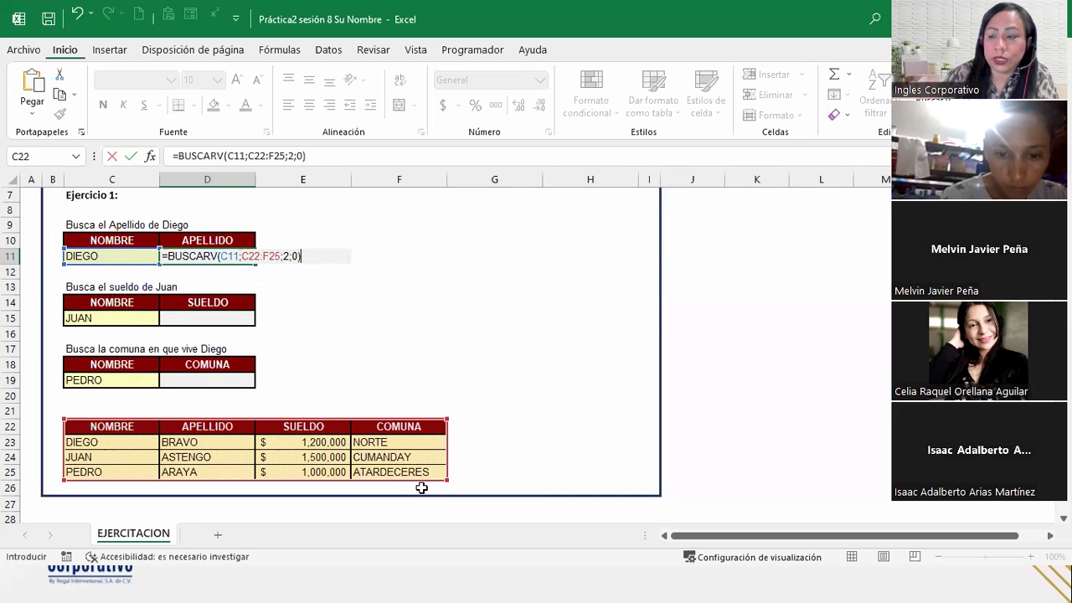
key(Return)
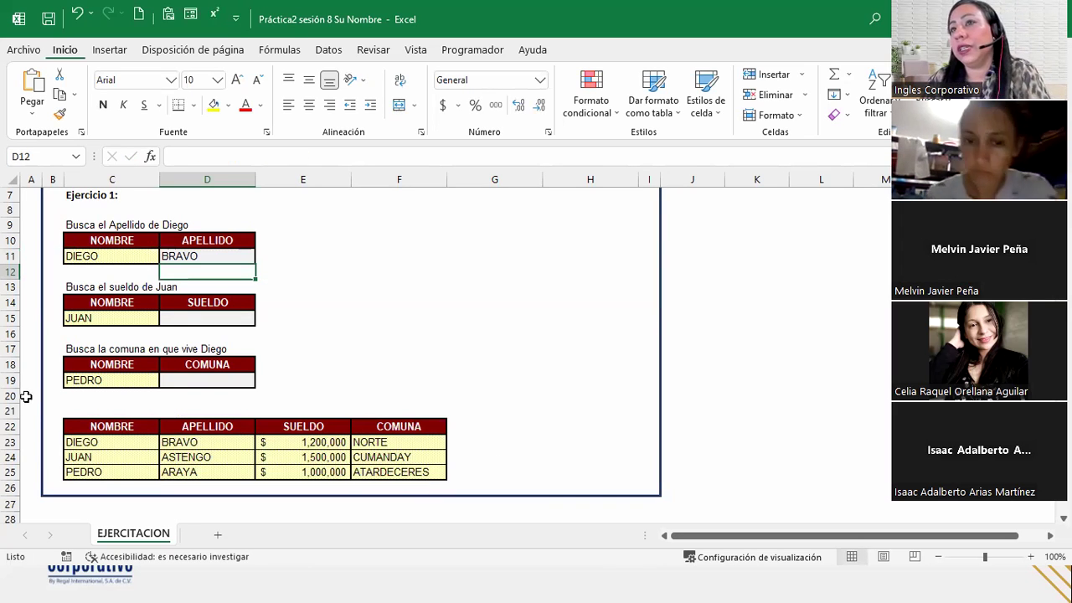
Step: Check Diego's row in the reference table, then select Juan's SUELDO cell D15
click(140, 445)
click(199, 444)
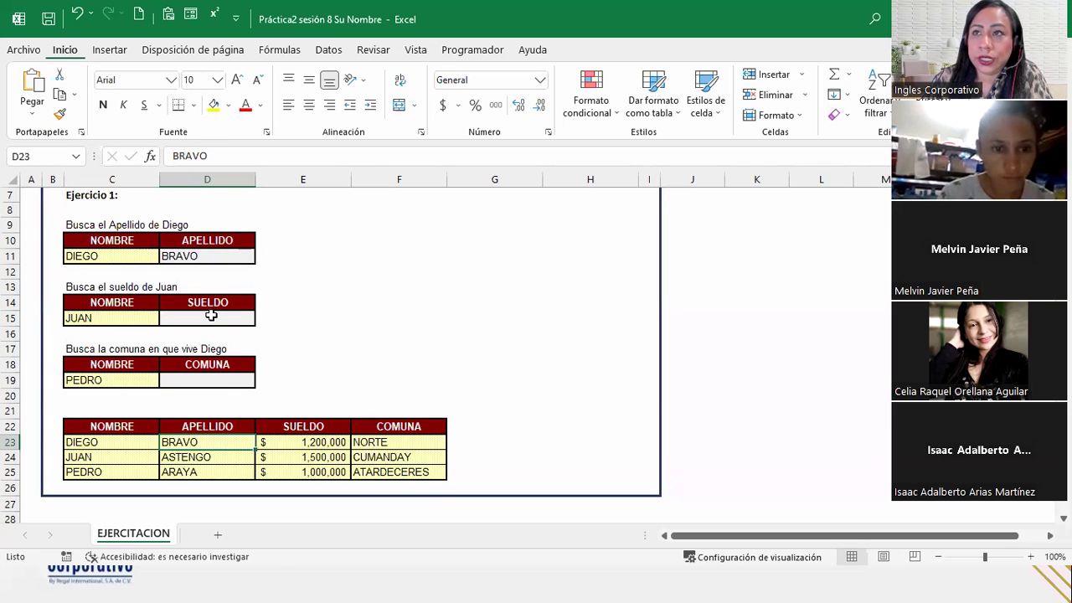
click(211, 316)
click(225, 385)
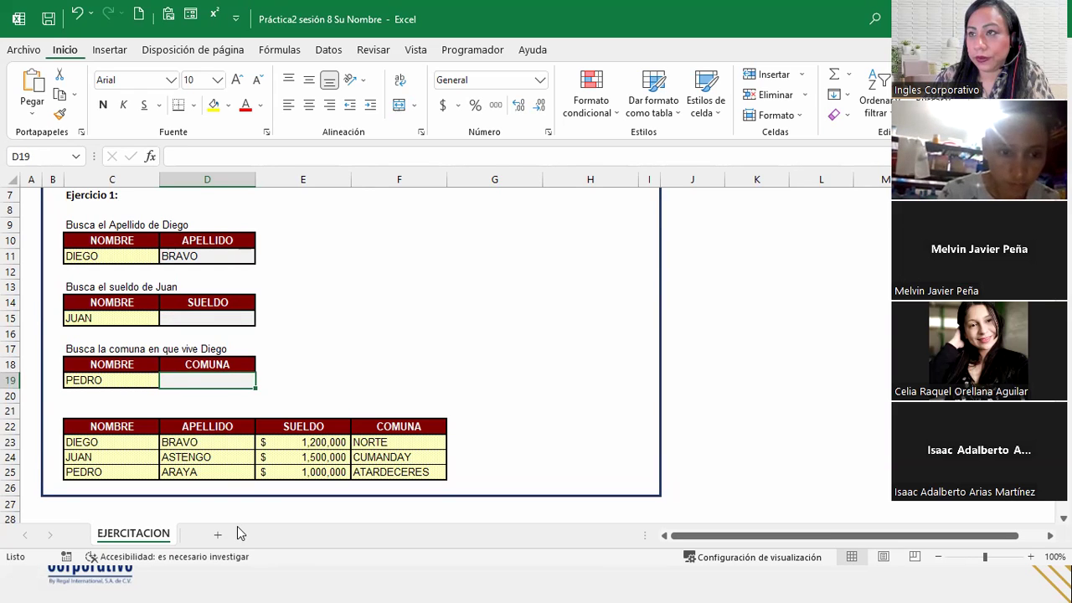
click(239, 315)
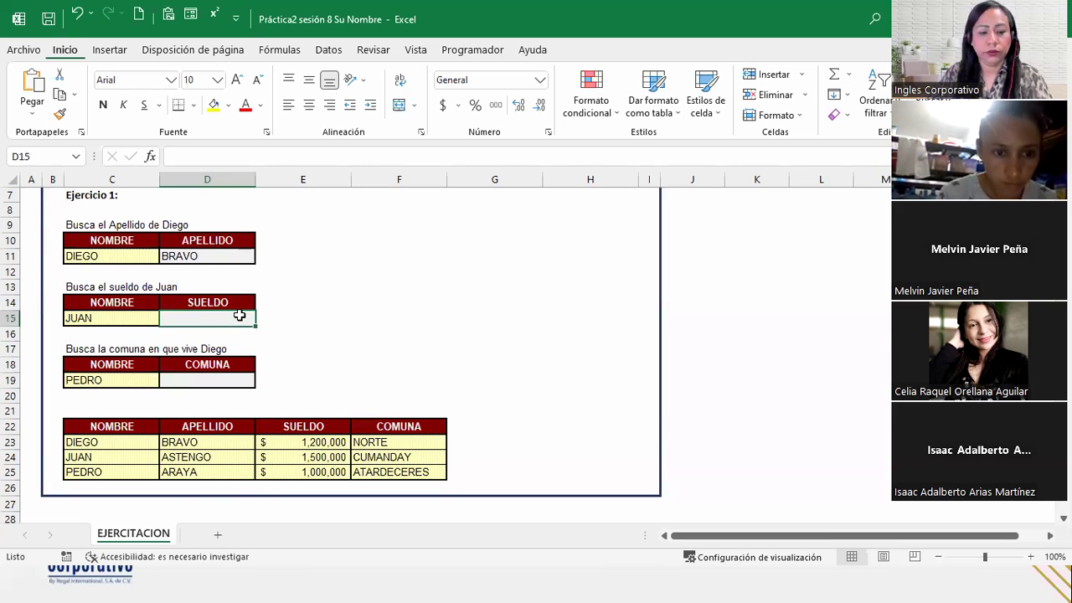
Step: Enter =BUSCARV(C15;C22:F25;3;0) in D15 to look up Juan's salary
text(=busca)
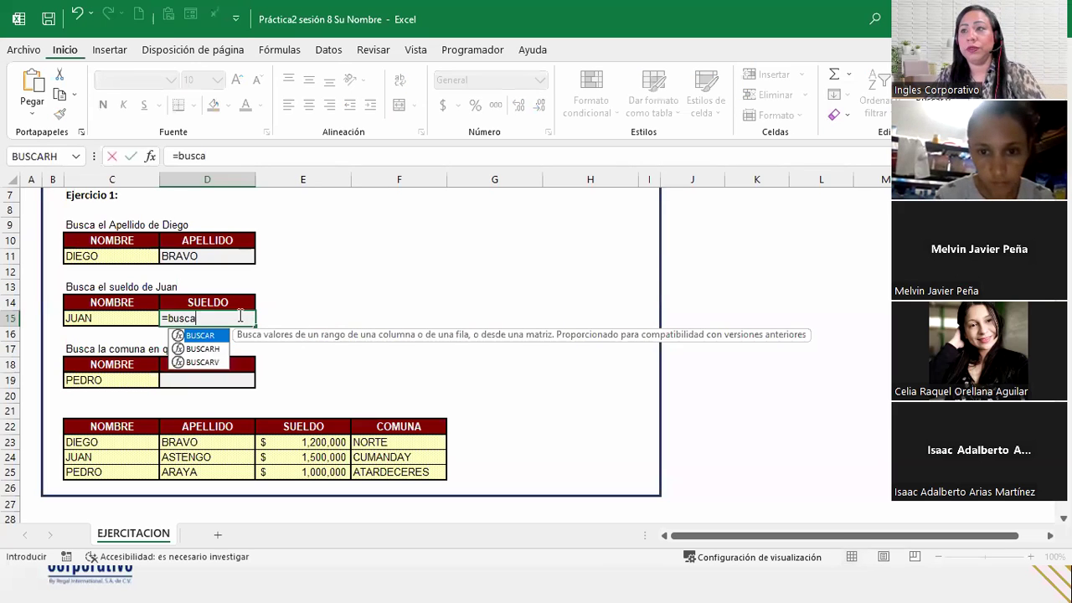
key(Down)
key(Down)
key(Tab)
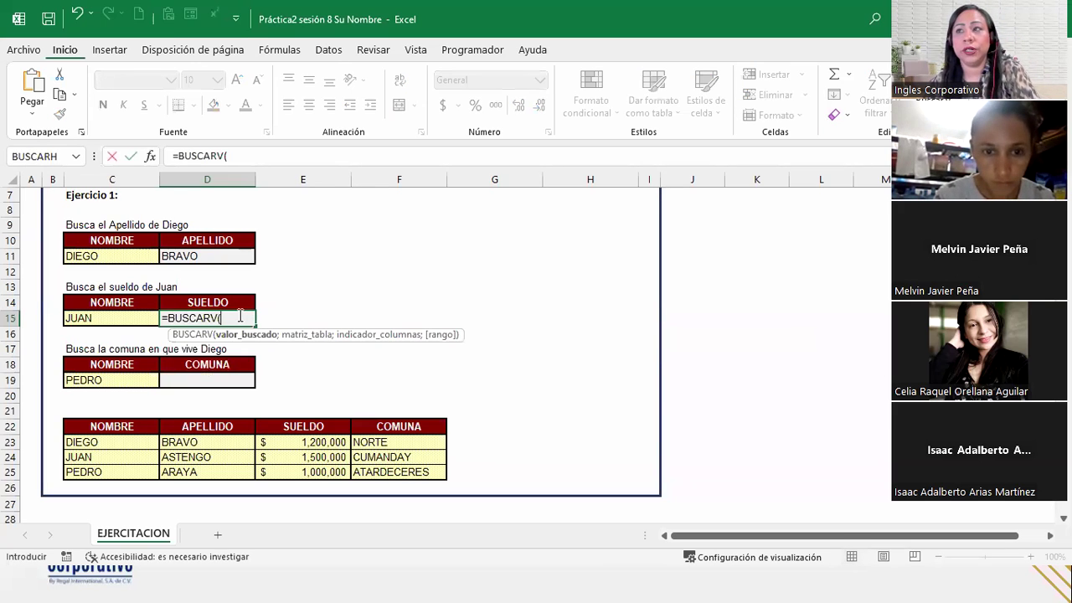
click(123, 317)
text(;)
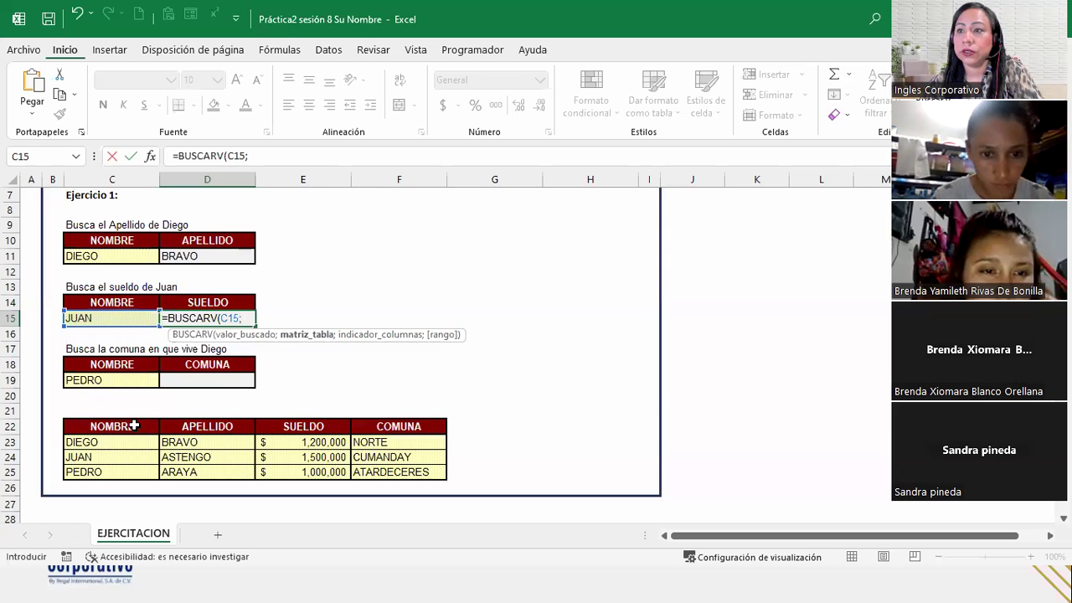
drag(133, 425, 421, 473)
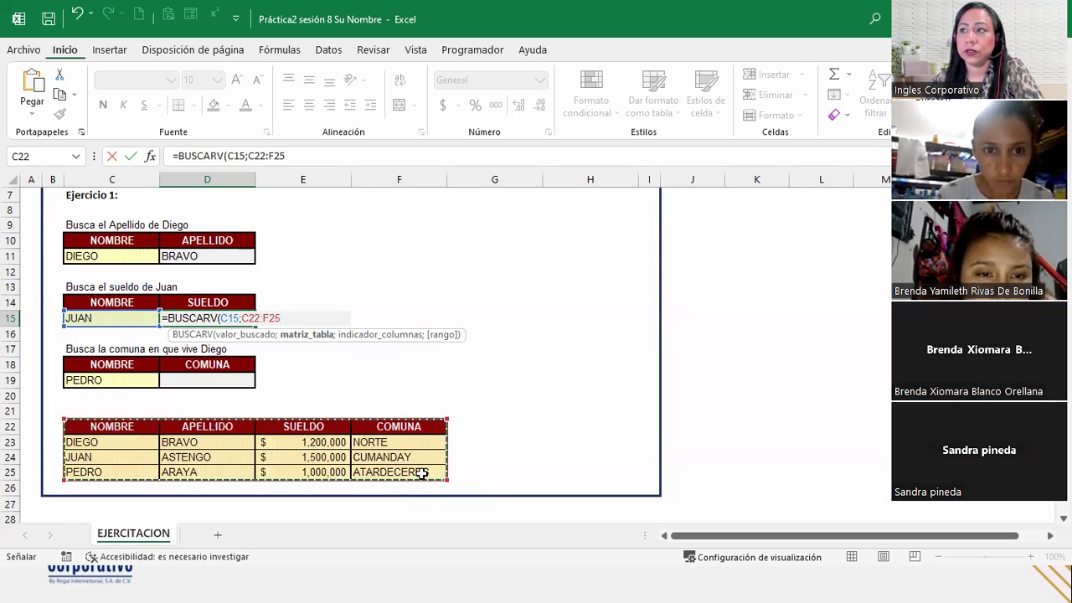
text(;)
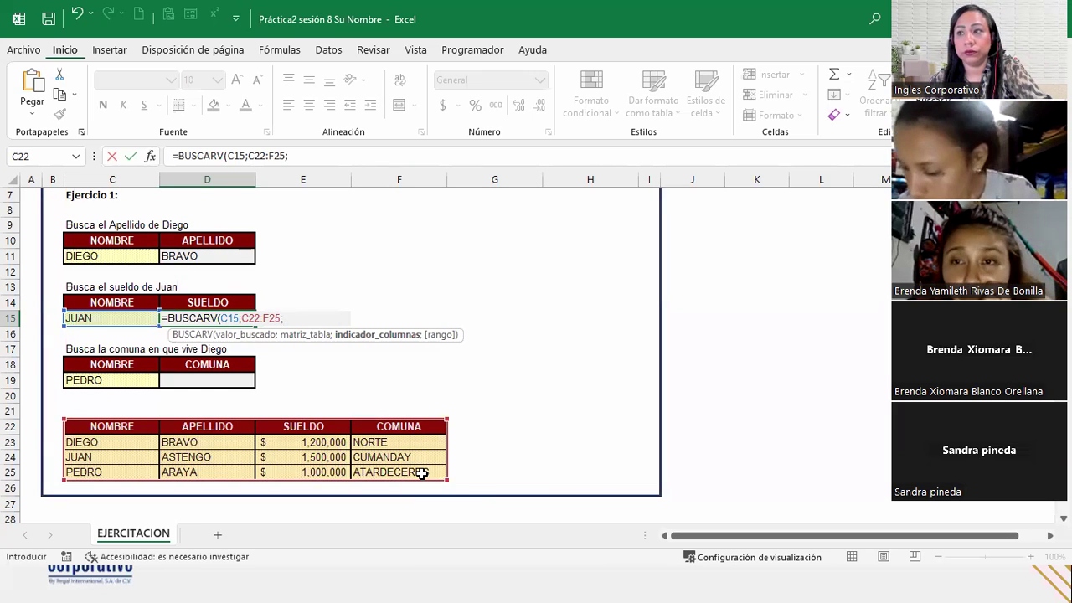
text(3)
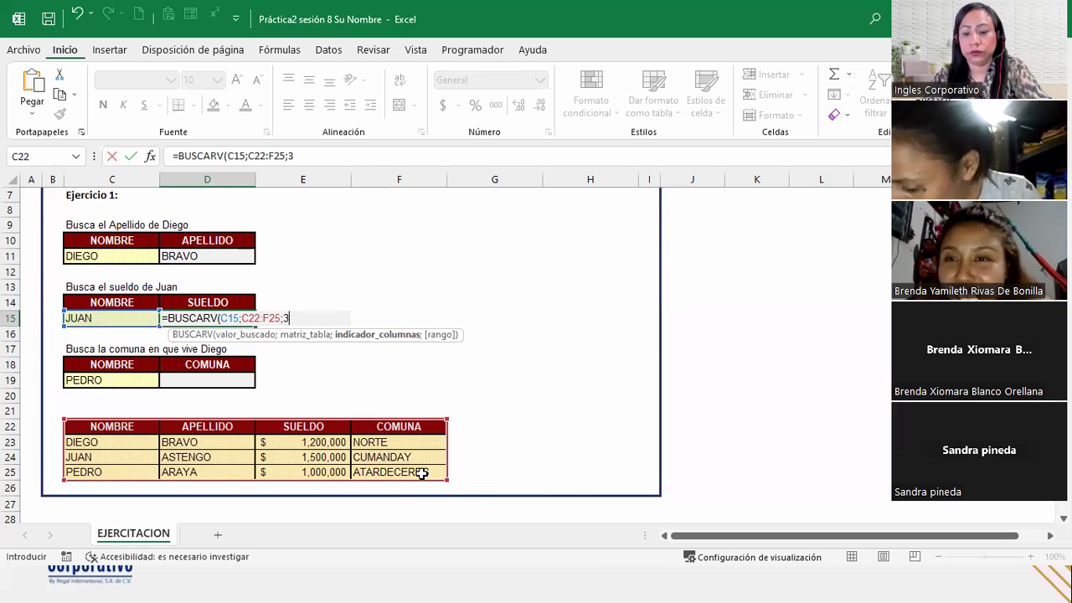
text(;0)
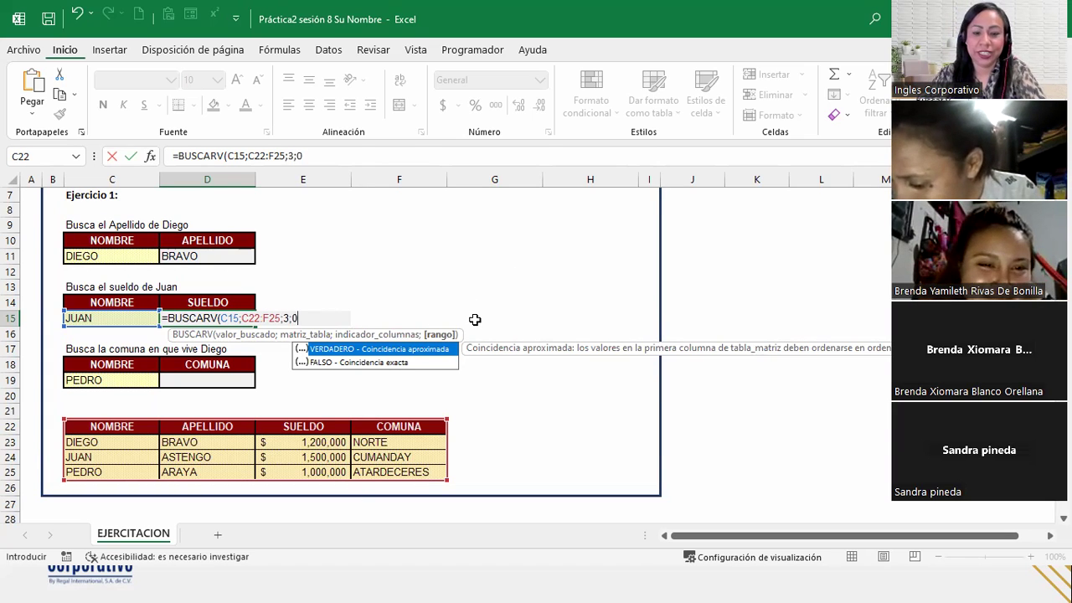
text())
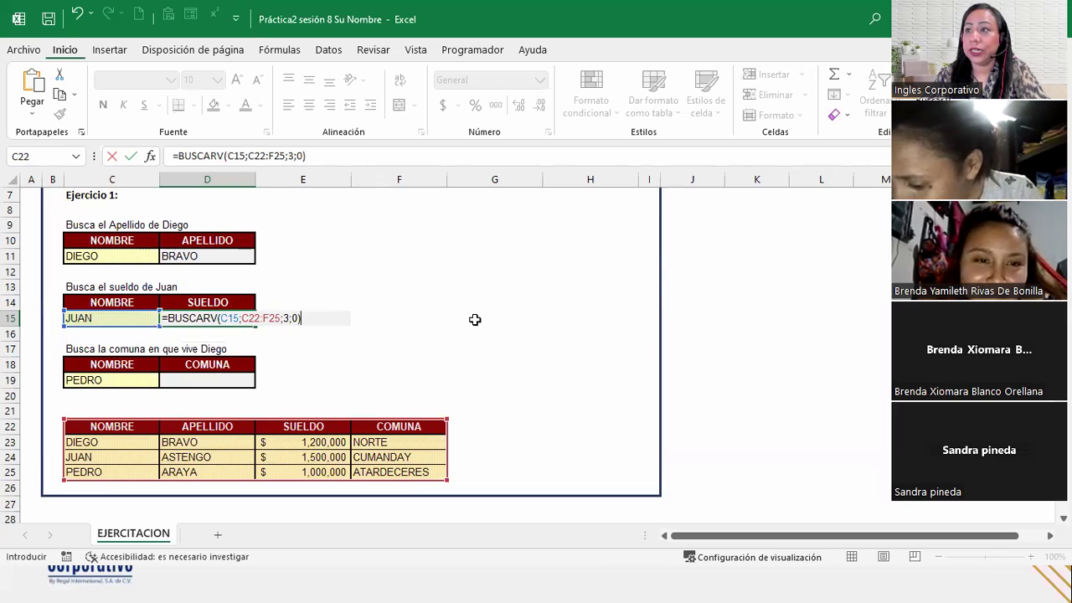
key(Return)
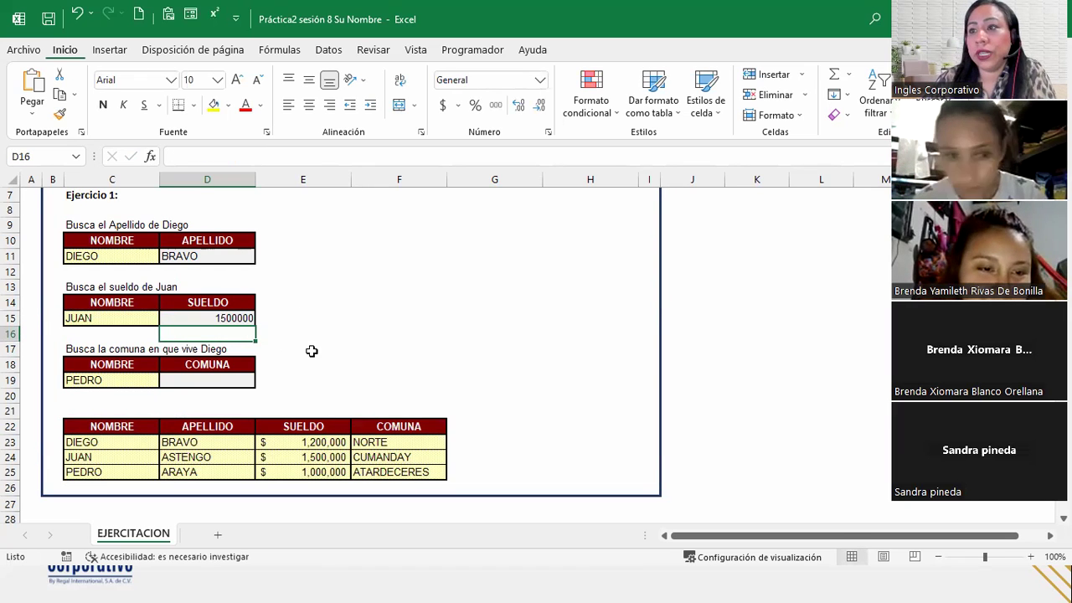
Step: Enter =BUSCARV(C19;C22:F25;4;0) in D19 so Pedro's comuna shows ATARDECERES
click(225, 319)
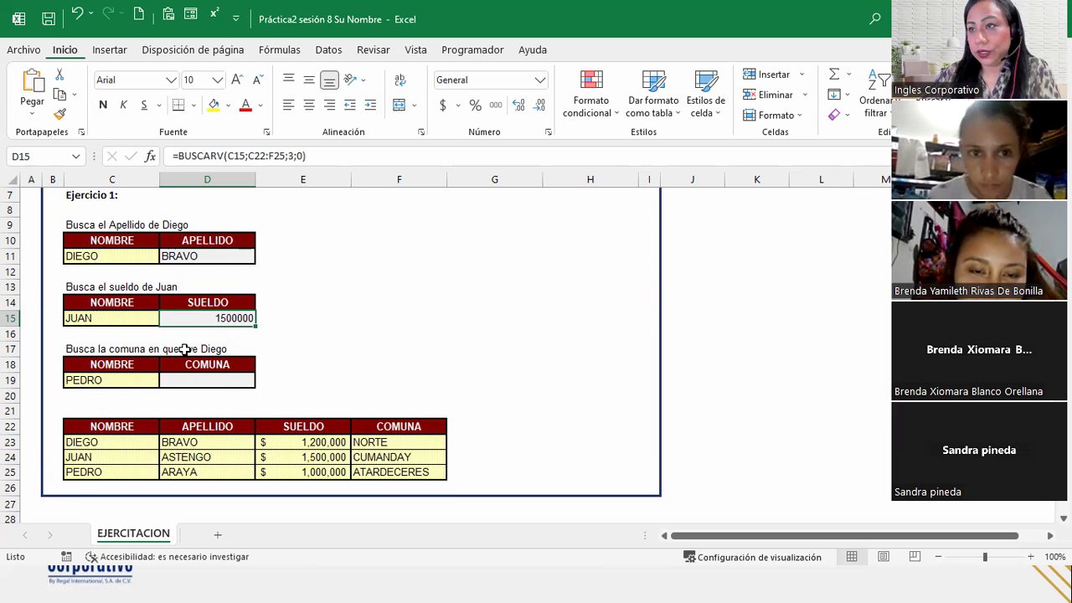
click(226, 379)
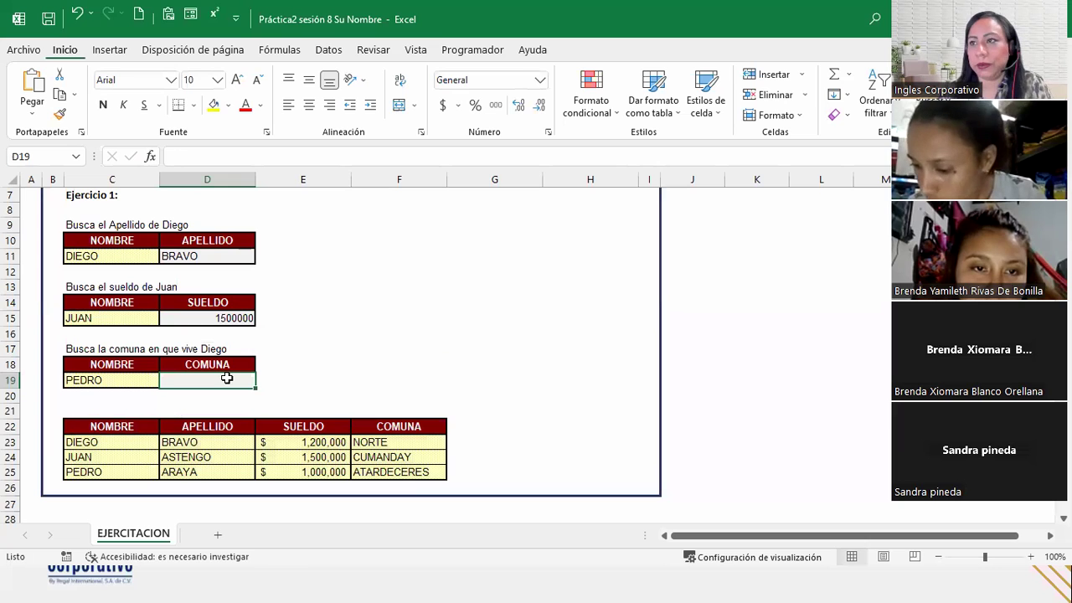
text(=)
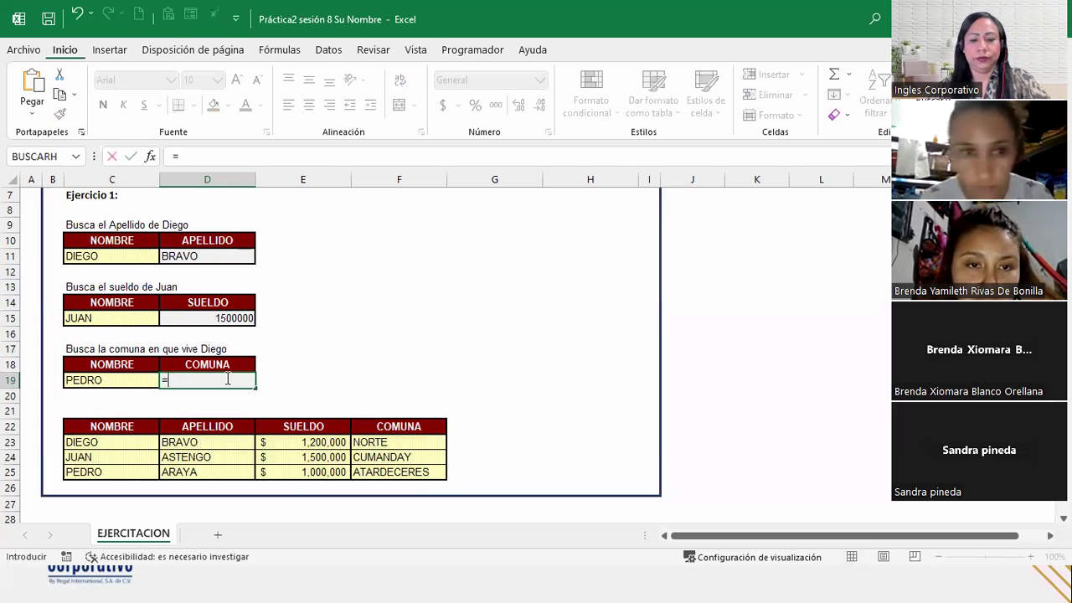
text(buscar)
key(Down)
key(Down)
key(Tab)
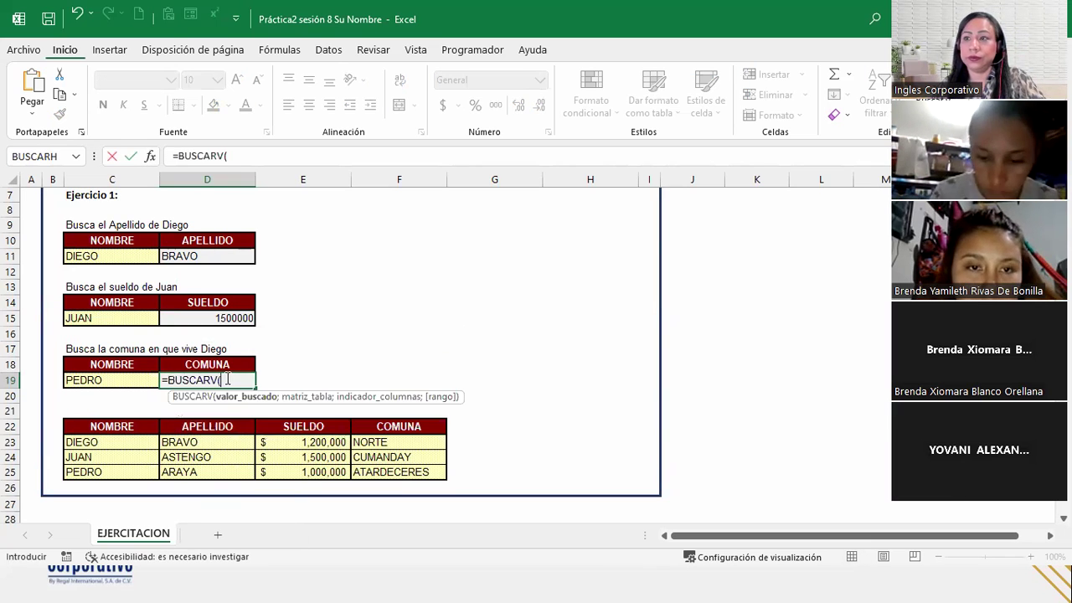
click(126, 378)
text(;)
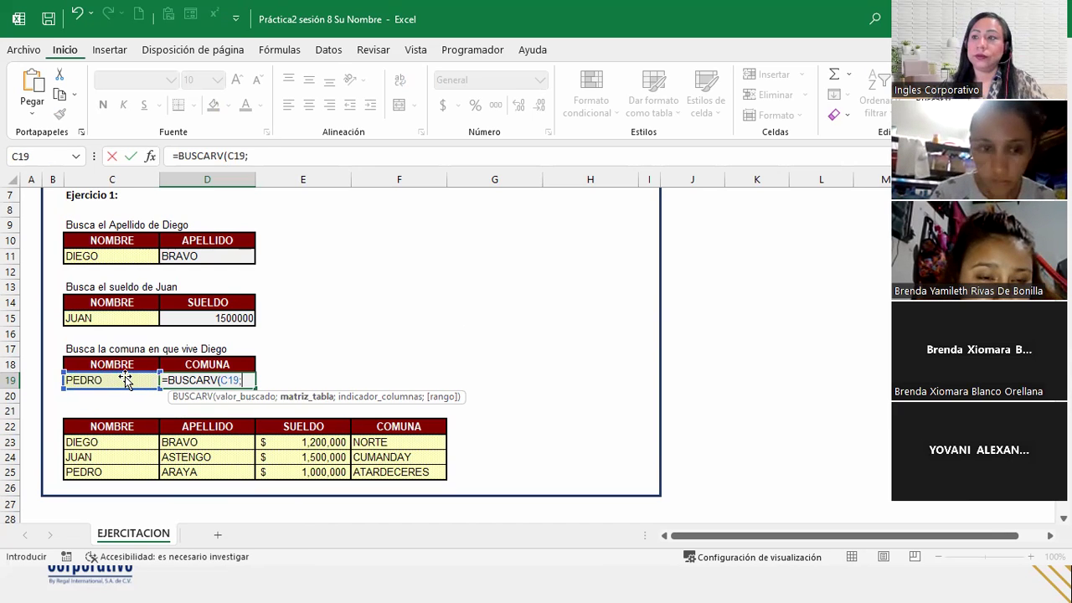
drag(126, 423, 408, 467)
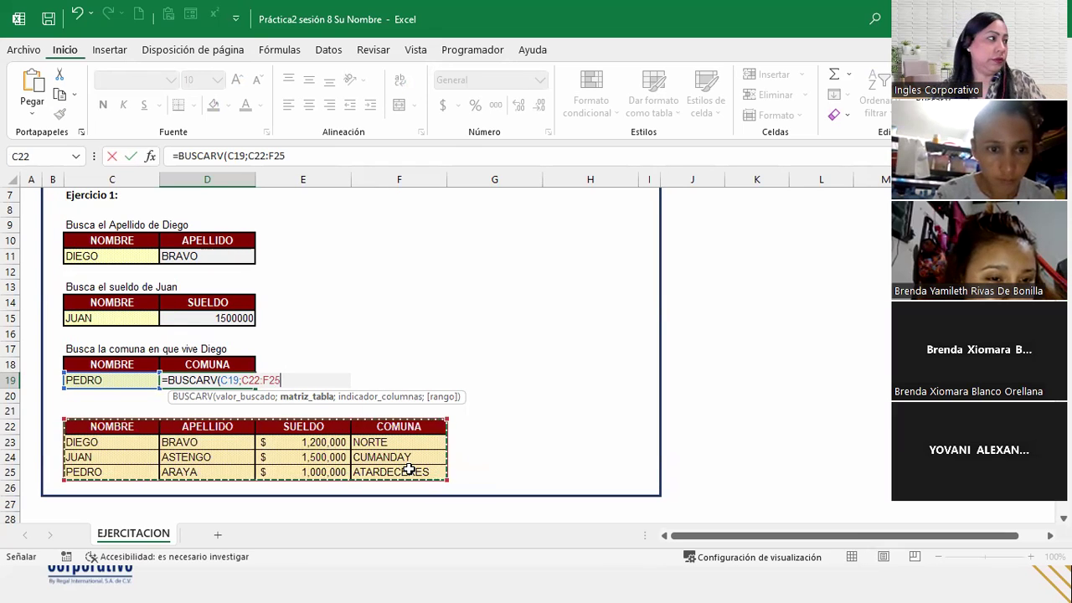
text(;)
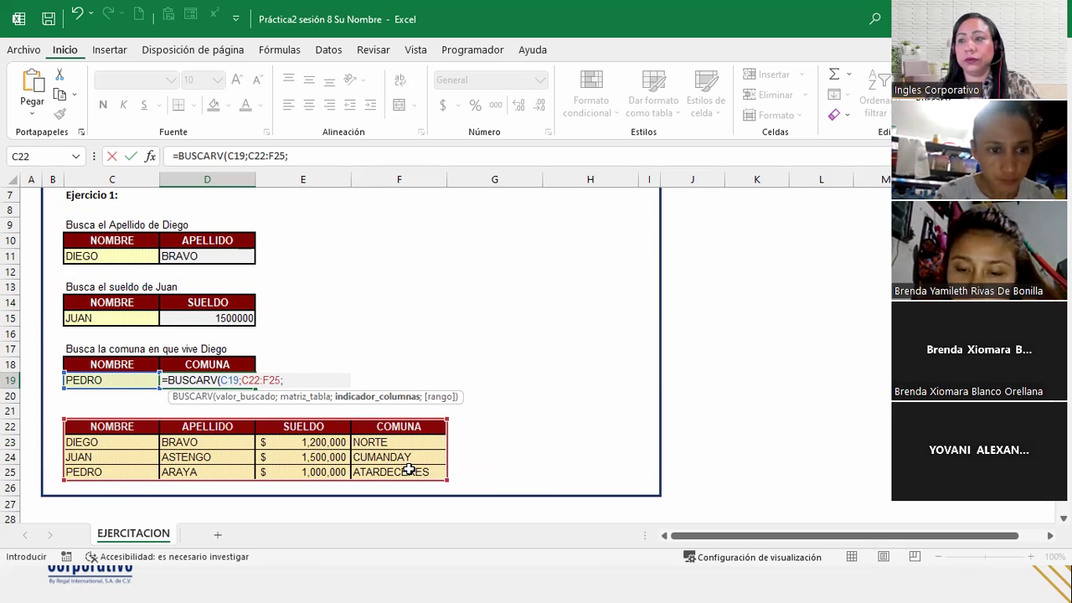
text(4)
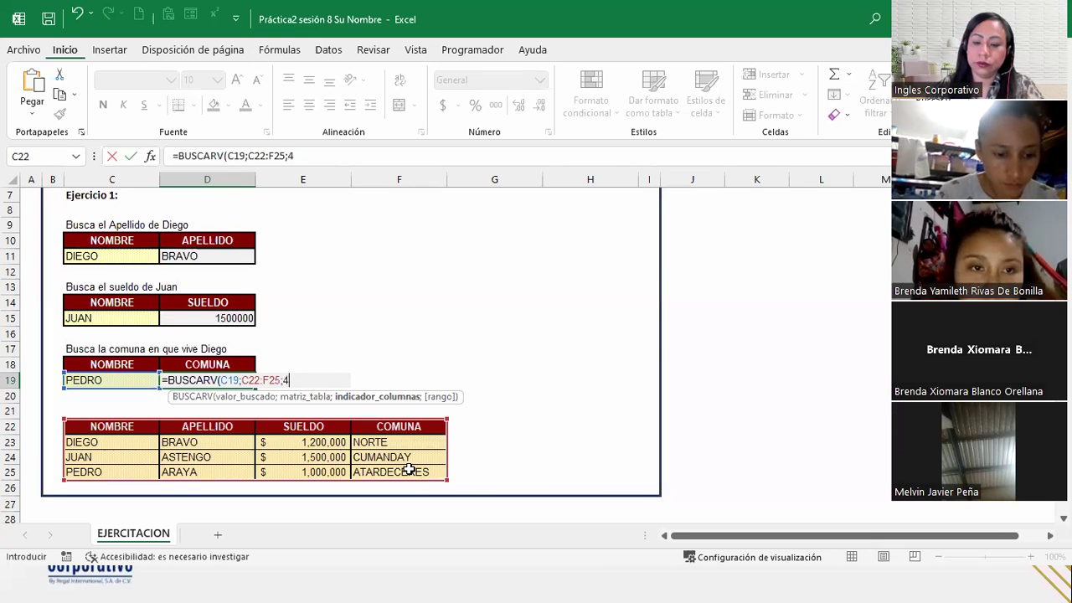
text(;0)
key(Return)
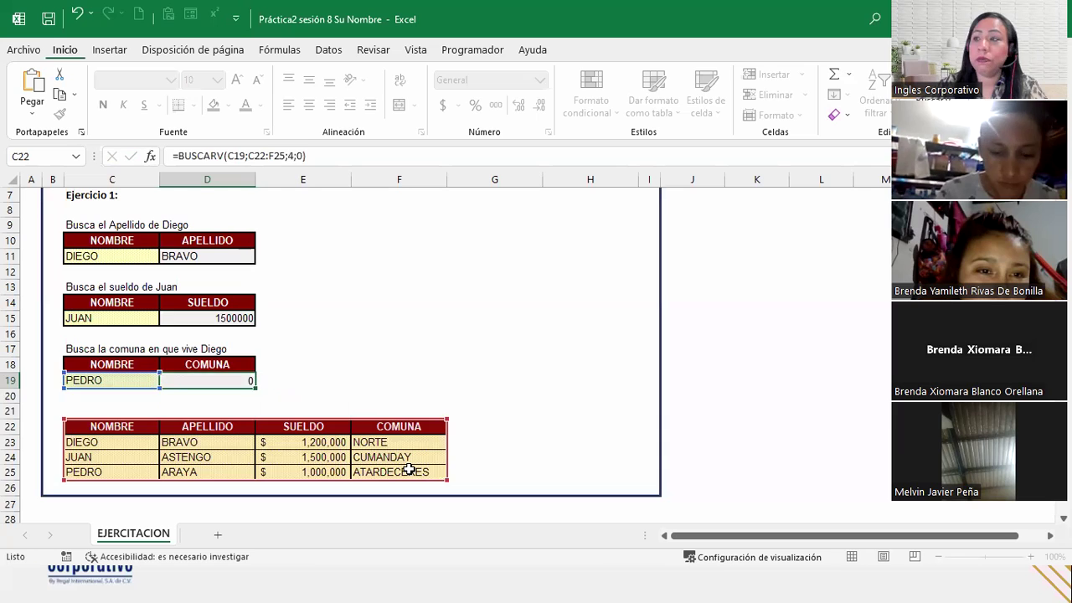
click(530, 473)
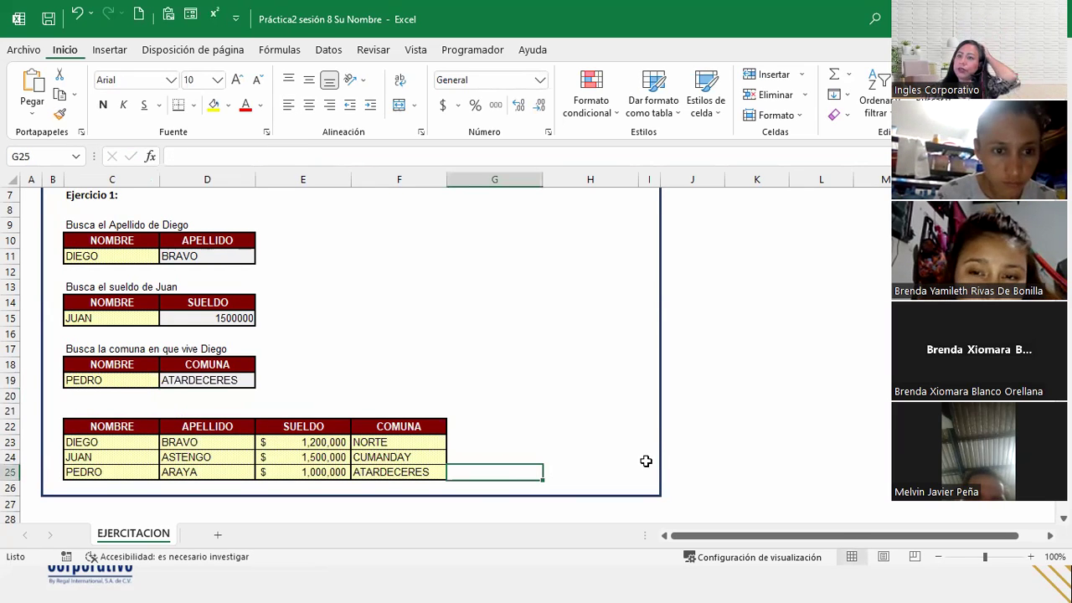
Step: Apply accounting currency format to Juan's salary in D15, then advance to the closing slide
click(147, 316)
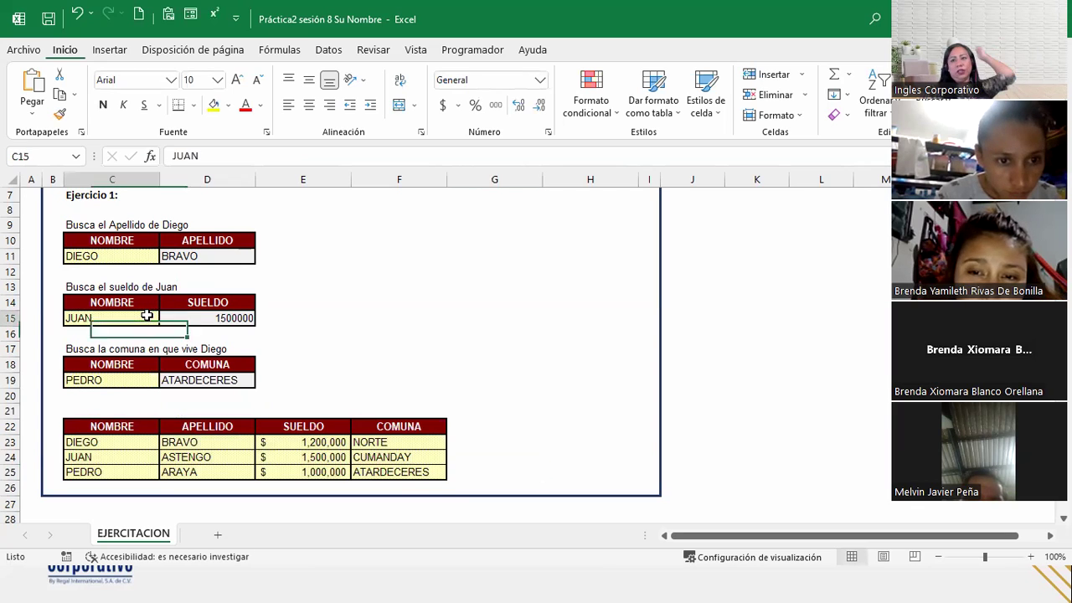
click(192, 314)
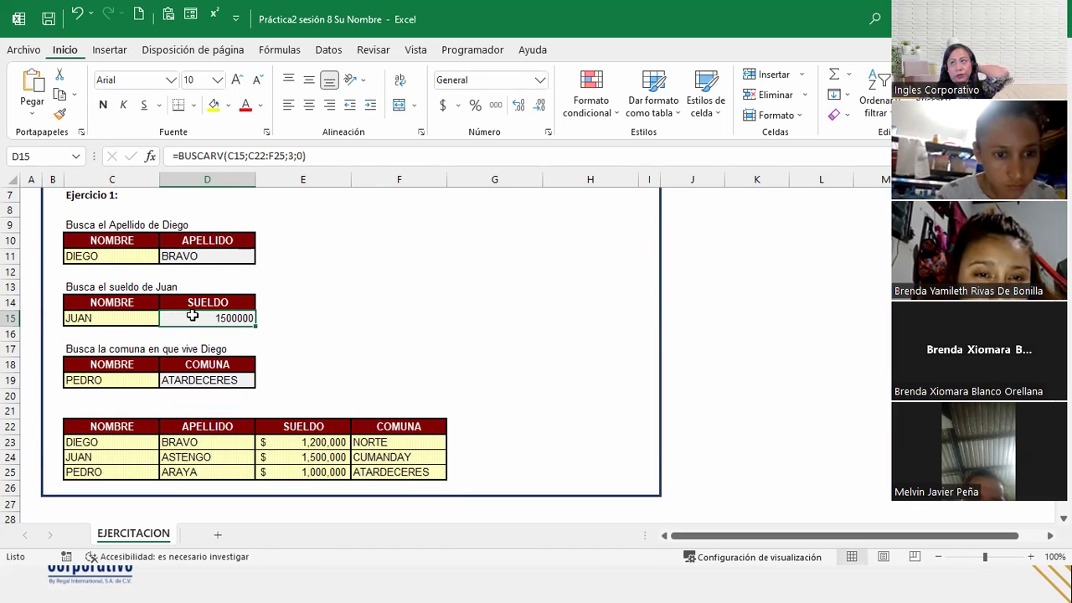
click(442, 106)
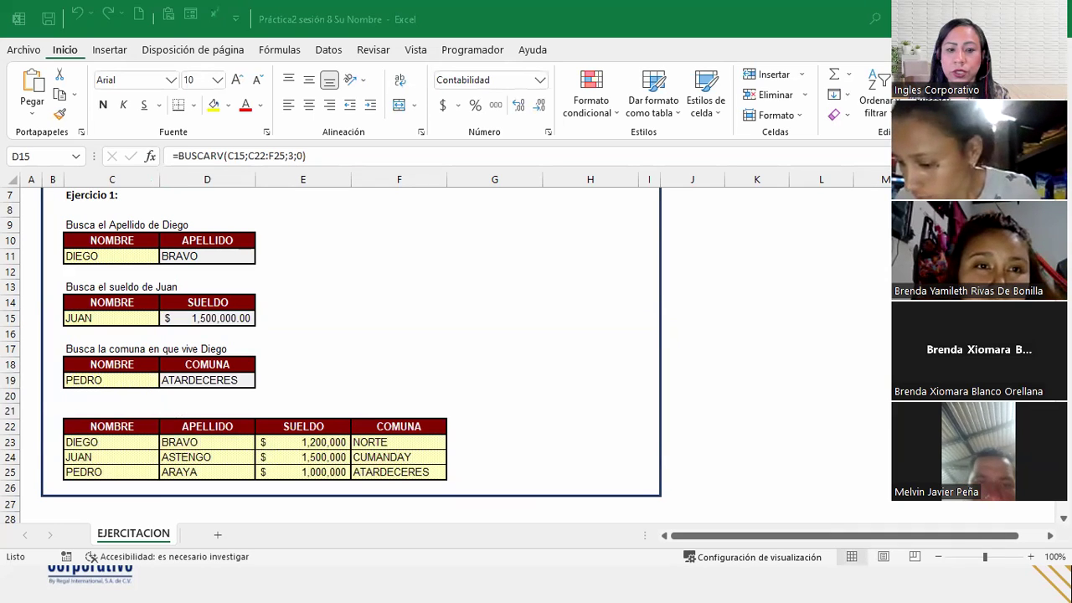
key(Right)
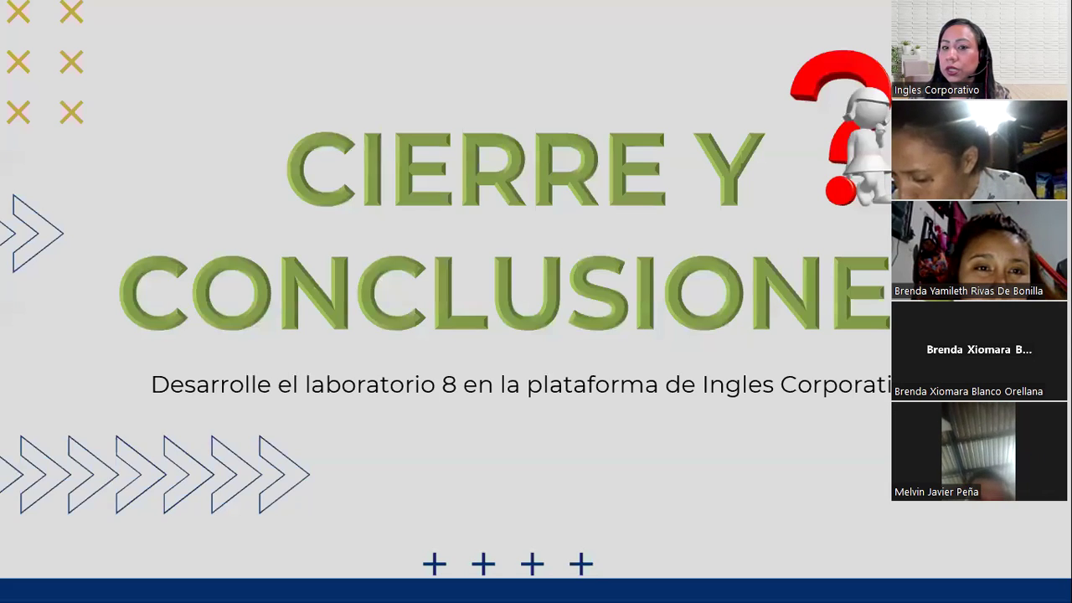